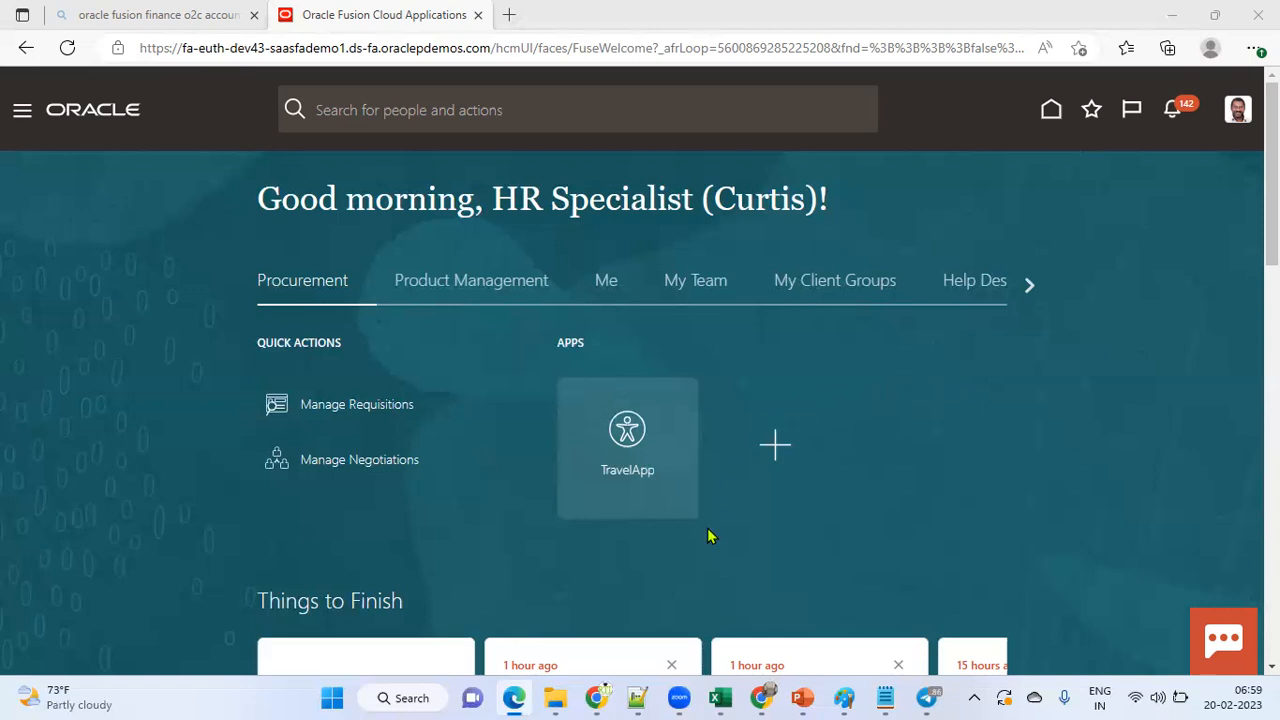
Switch to the Oracle documentation in Chrome and examine the Time work schedule section, including its example working days and hours.
left_click(598, 697)
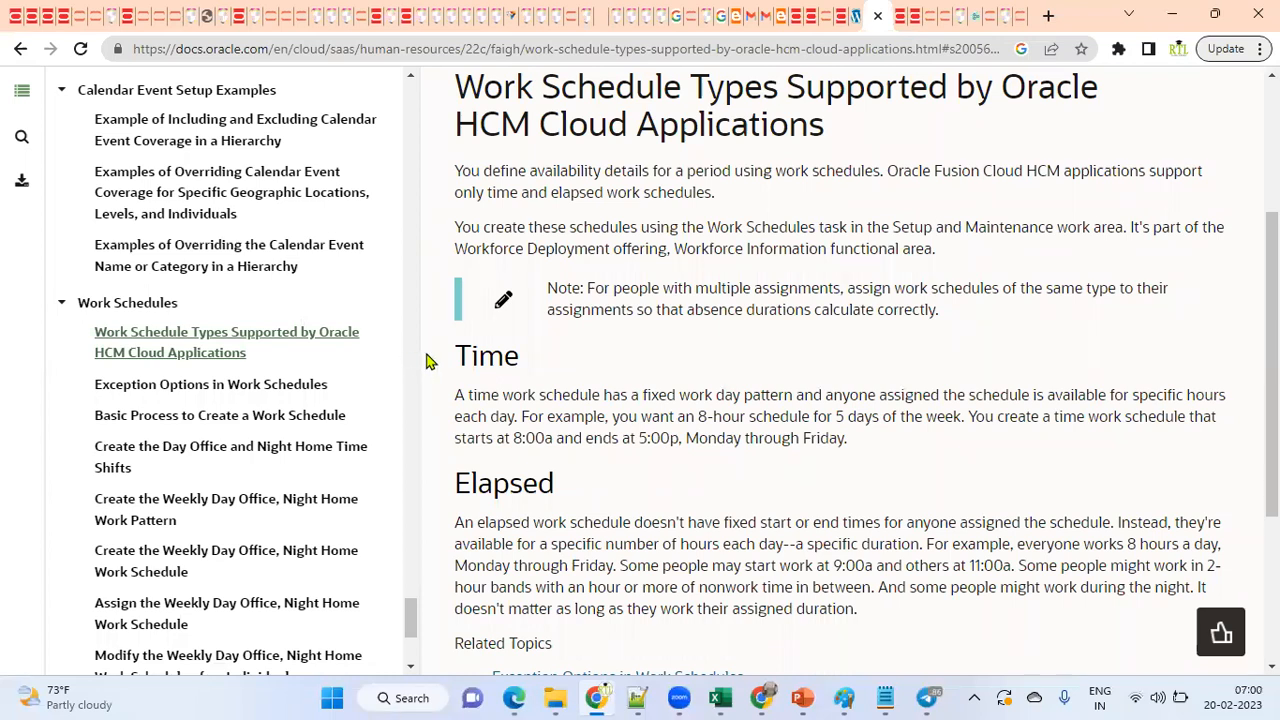
left_click_drag(470, 356, 572, 364)
left_click_drag(455, 484, 587, 487)
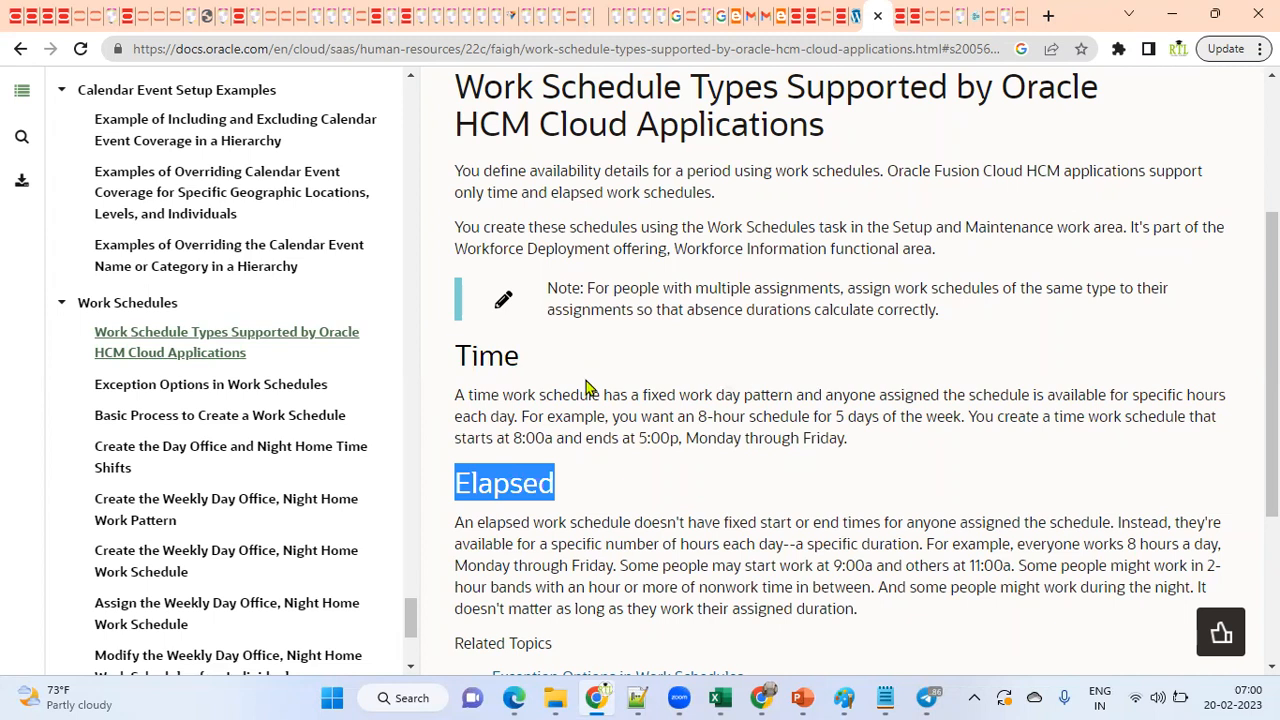
left_click_drag(462, 355, 557, 360)
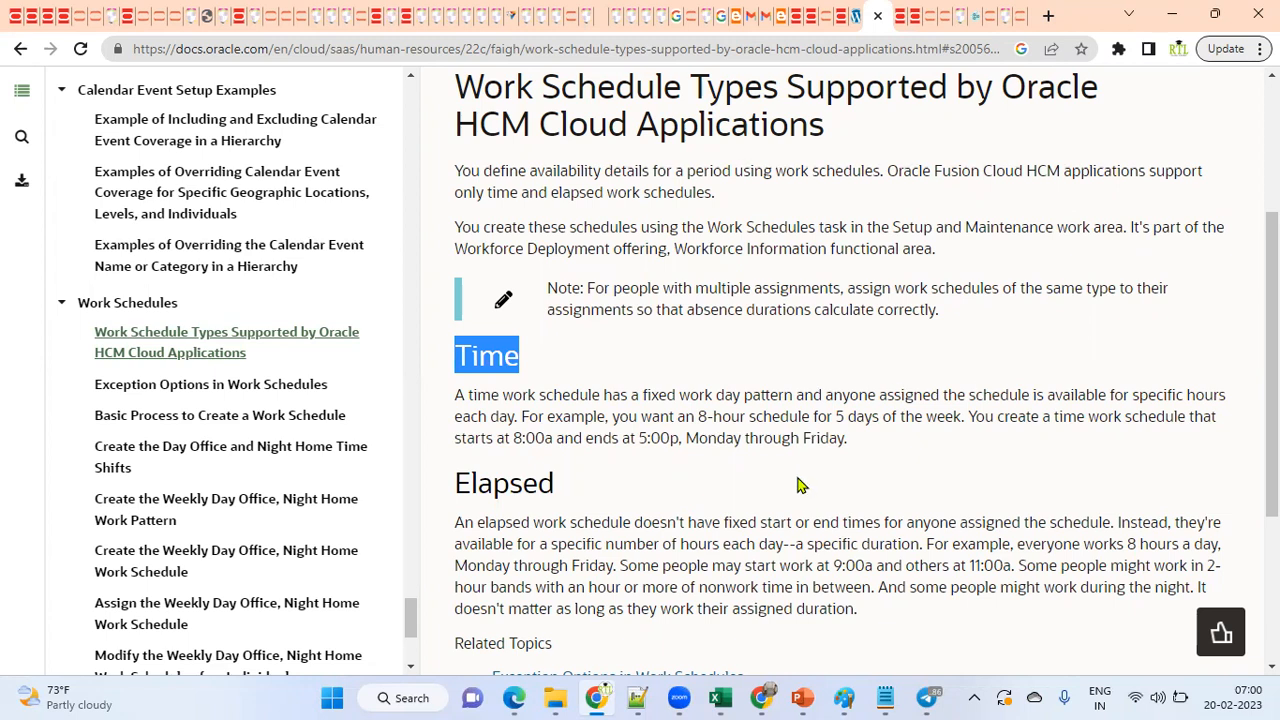
left_click_drag(835, 416, 950, 416)
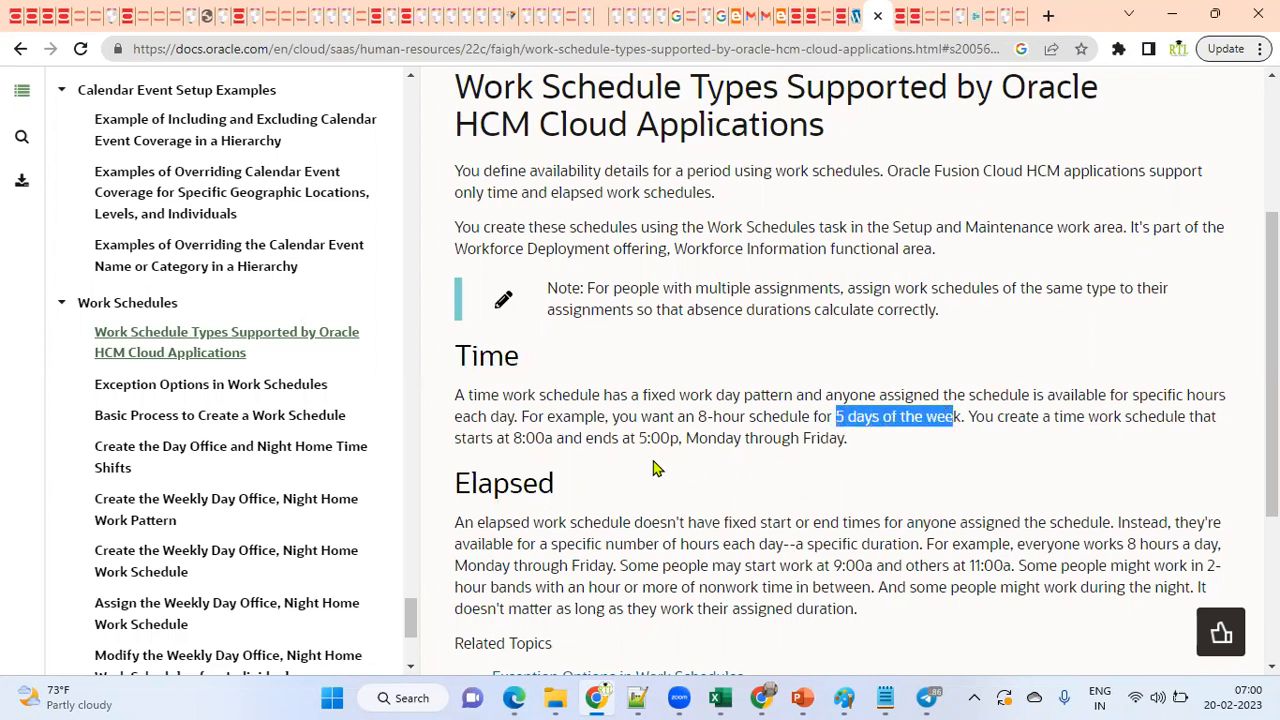
left_click_drag(513, 438, 868, 448)
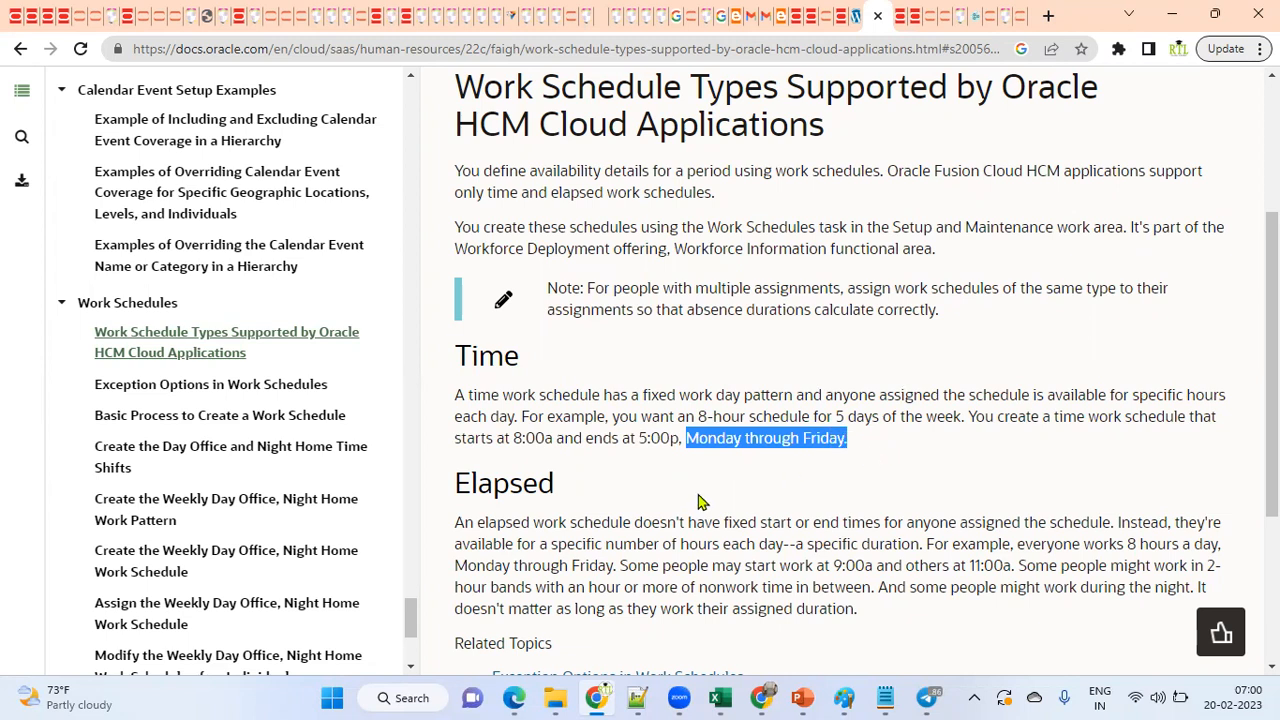
Show the documentation full screen and examine the Elapsed work schedule section, including its daily hours, start times and 2-hour bands.
left_click(1266, 48)
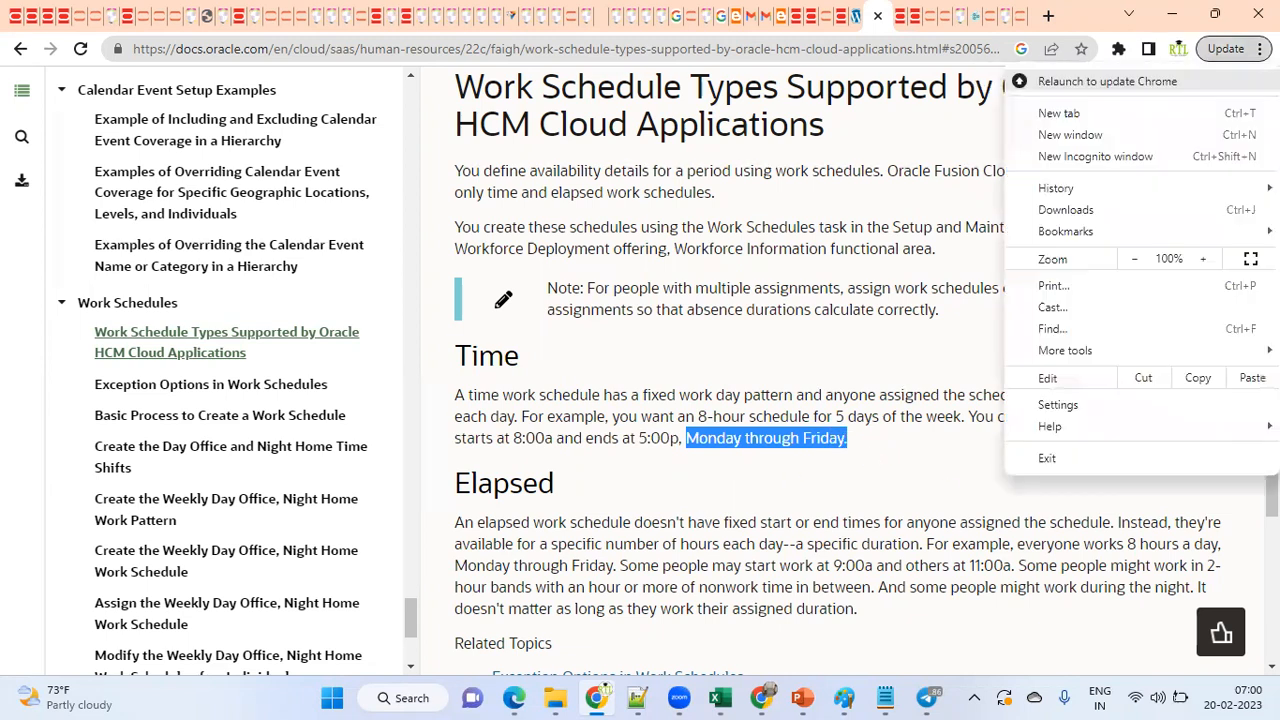
left_click(1250, 259)
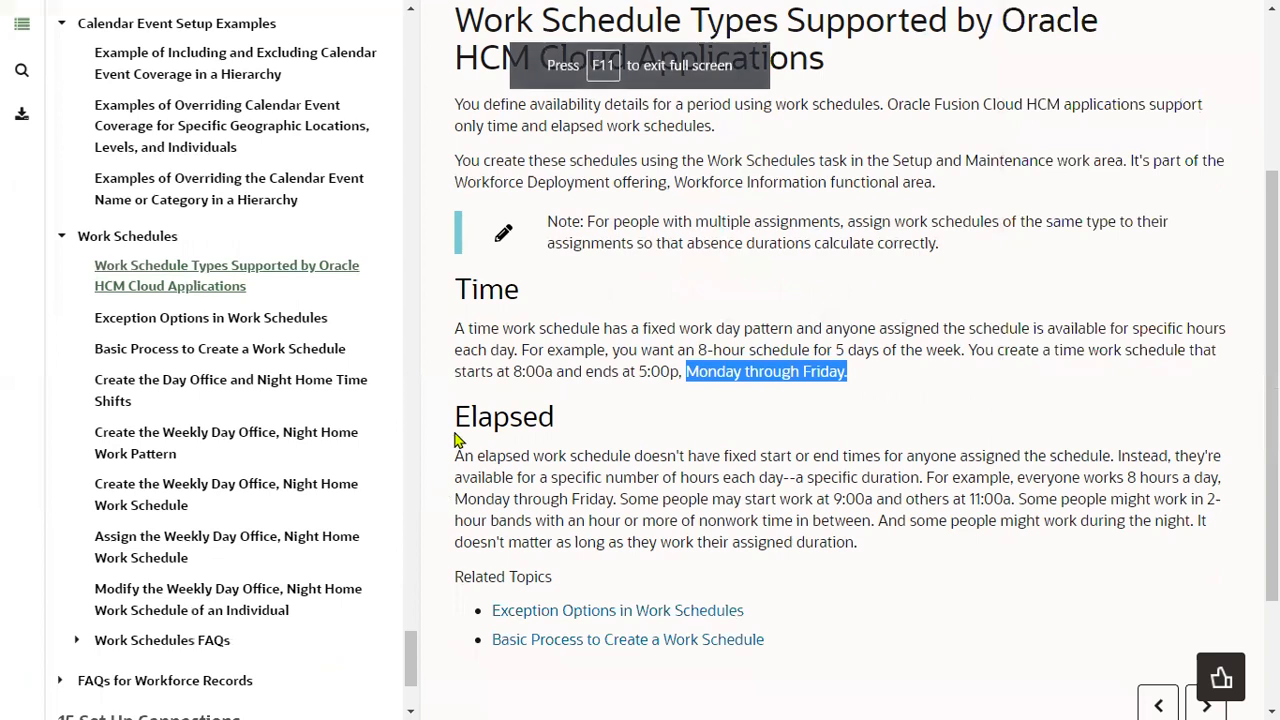
left_click_drag(456, 417, 556, 417)
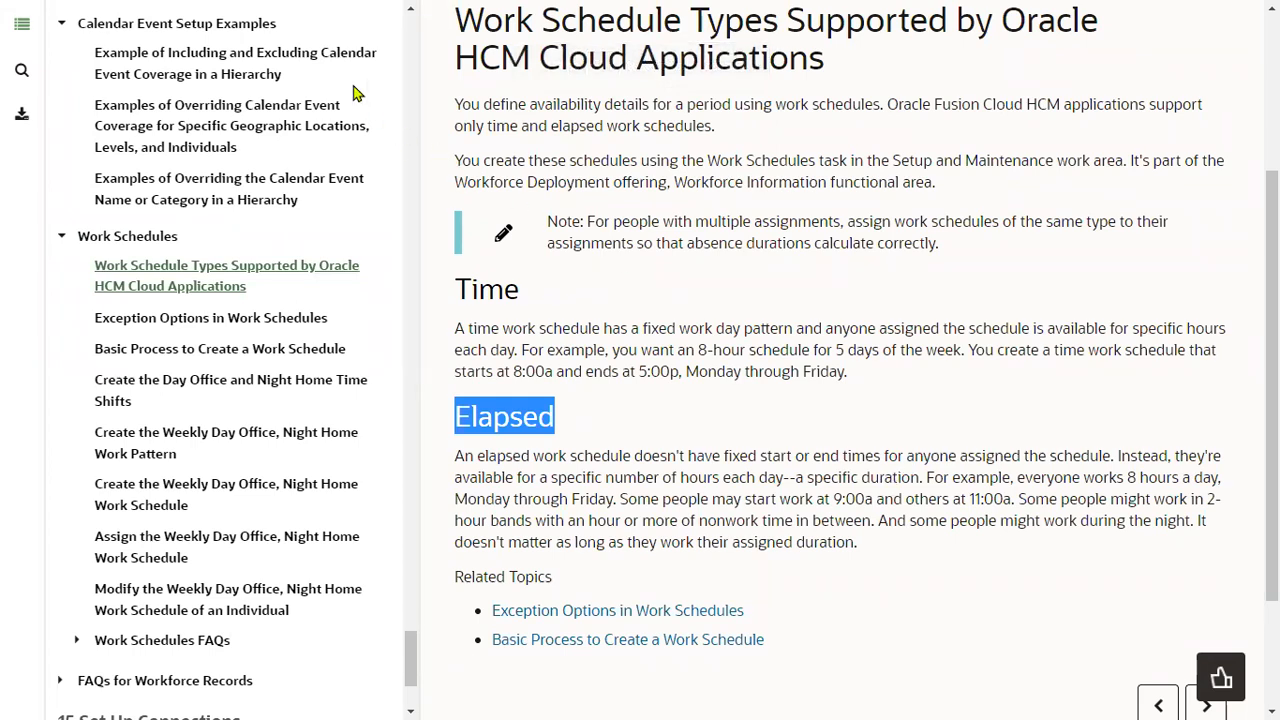
key("super")
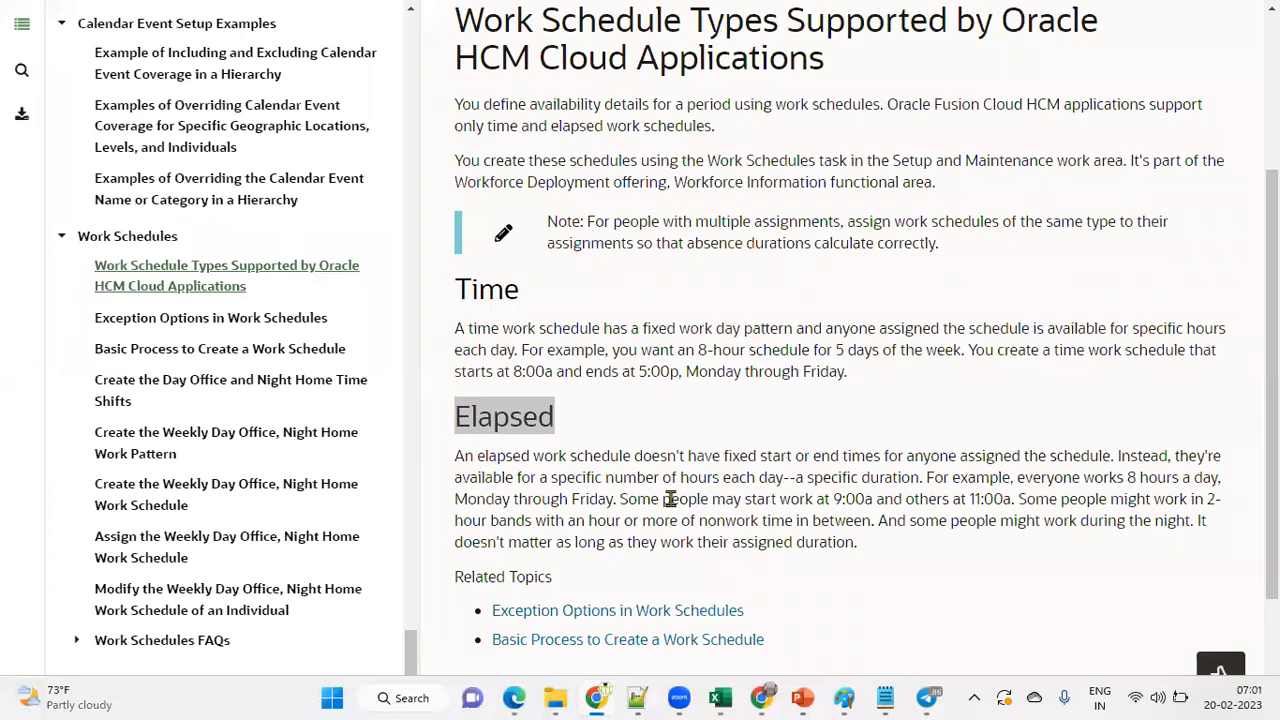
left_click_drag(551, 478, 782, 478)
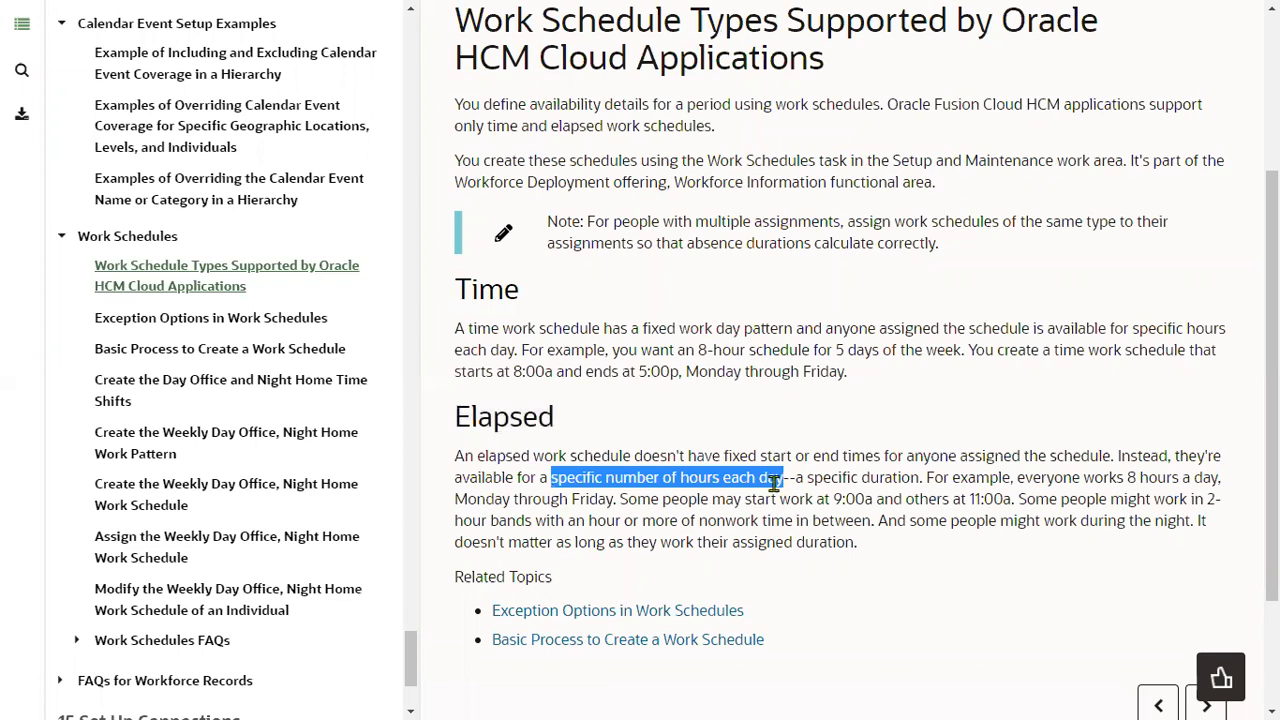
left_click_drag(831, 499, 875, 493)
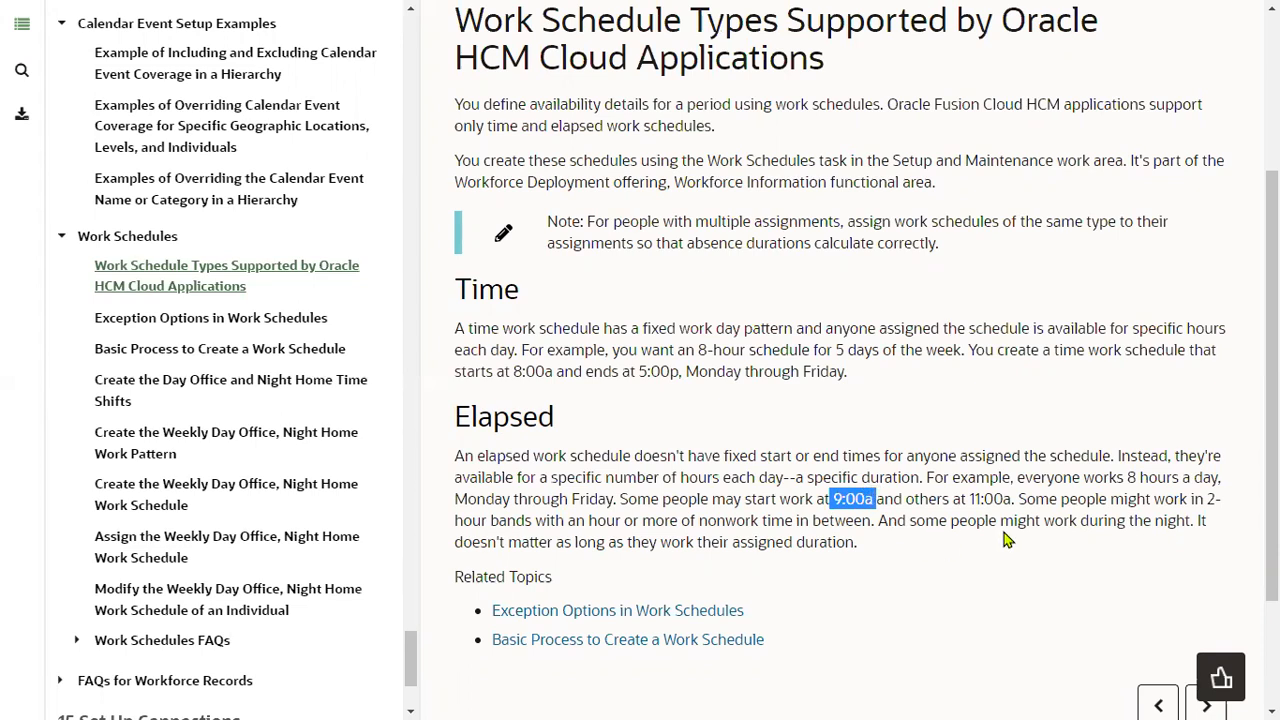
left_click_drag(967, 499, 1007, 497)
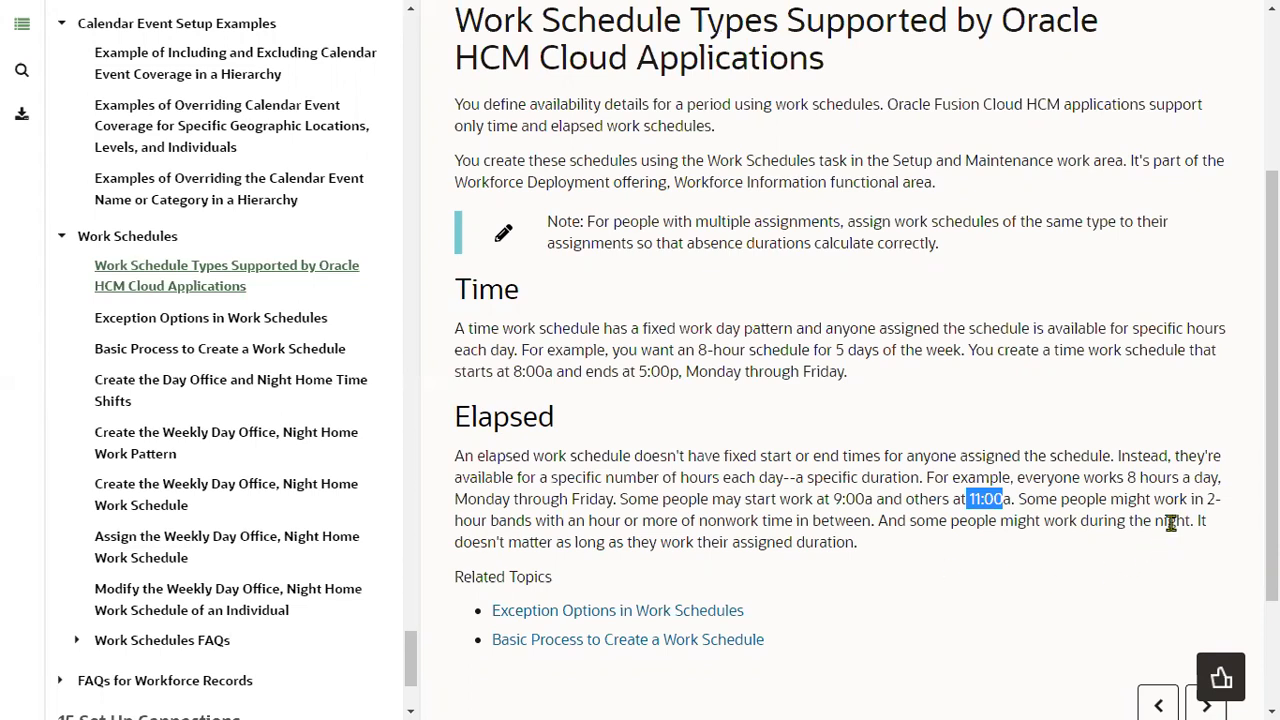
left_click_drag(1218, 499, 540, 522)
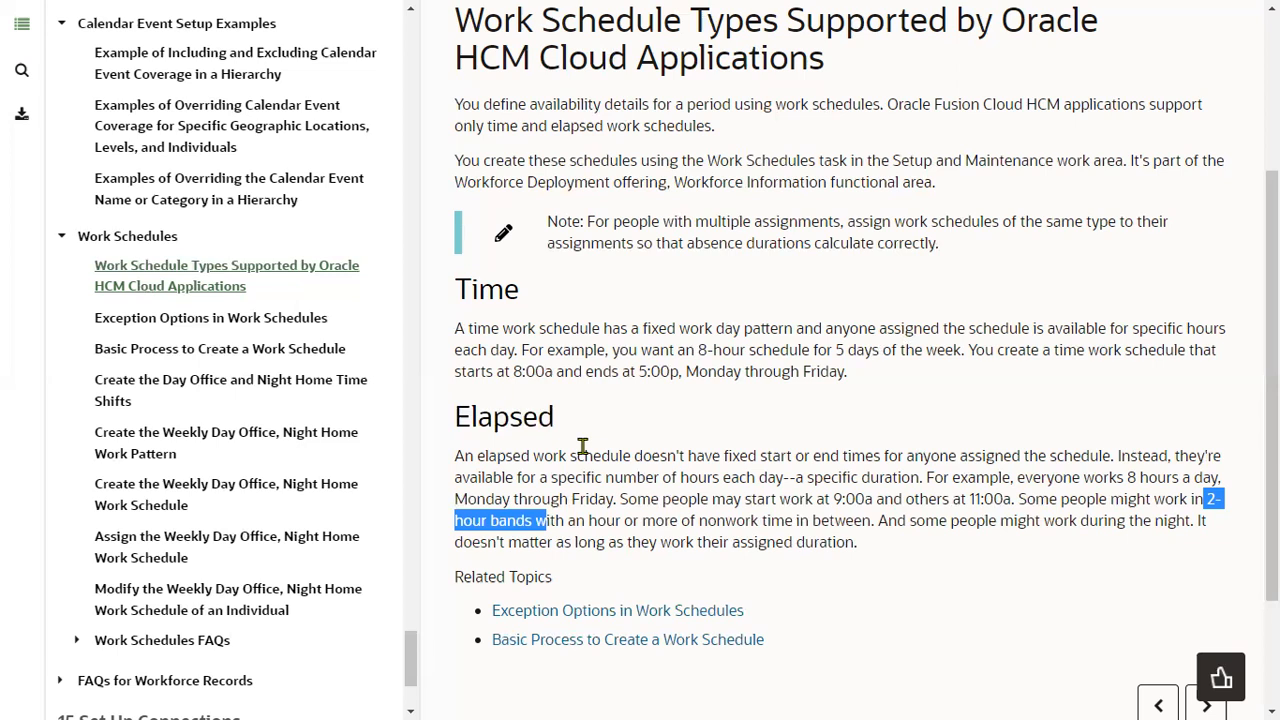
Switch to Notepad++ and create a new blank document.
key("alt+Tab")
key("Tab")
key("Tab")
key("Tab")
key("Tab")
key("Tab")
key("Tab")
key("Tab")
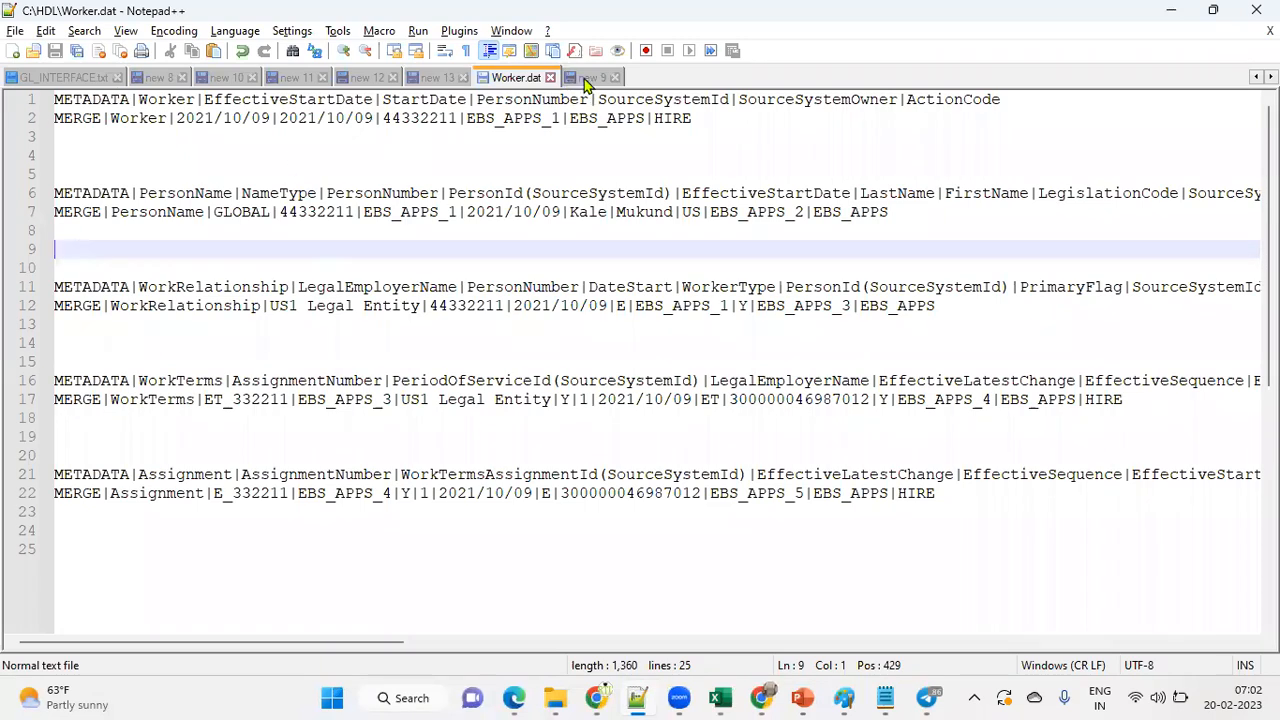
left_click(590, 78)
left_click(15, 51)
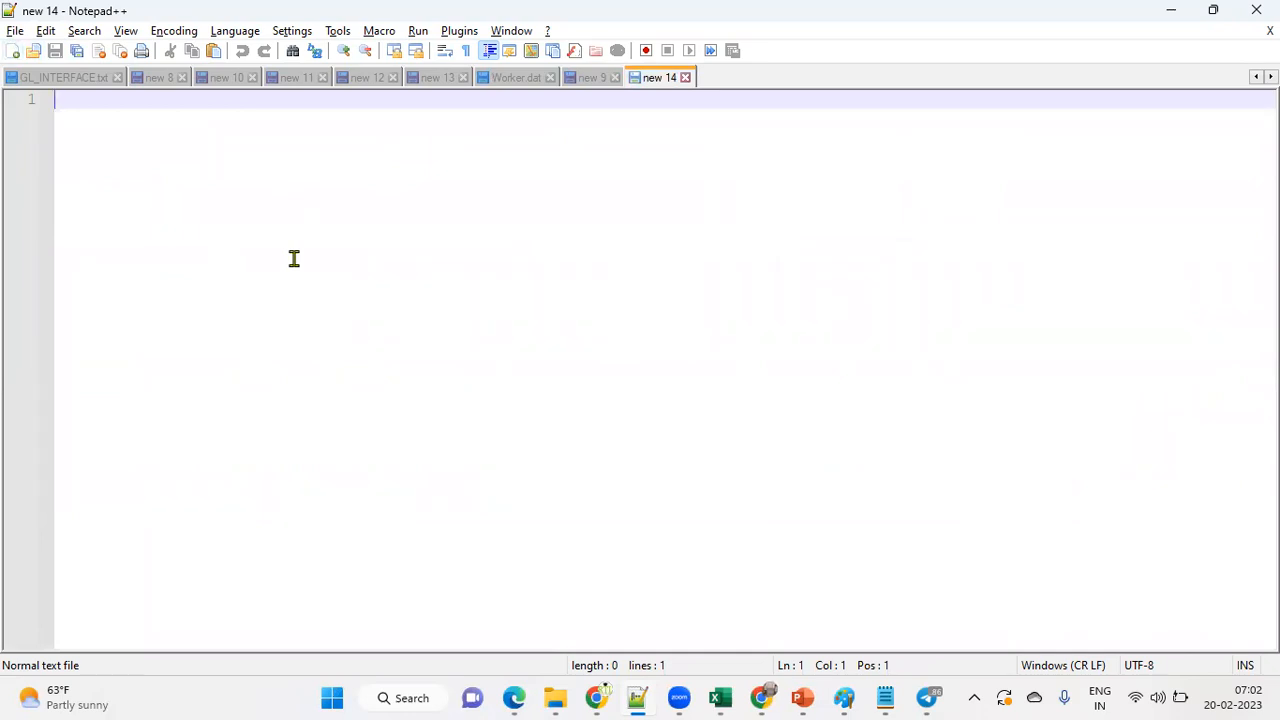
Write a list with Shifts, Calendar Events, Workday Pattern and WorkSchedule on separate lines.
type("Shift")
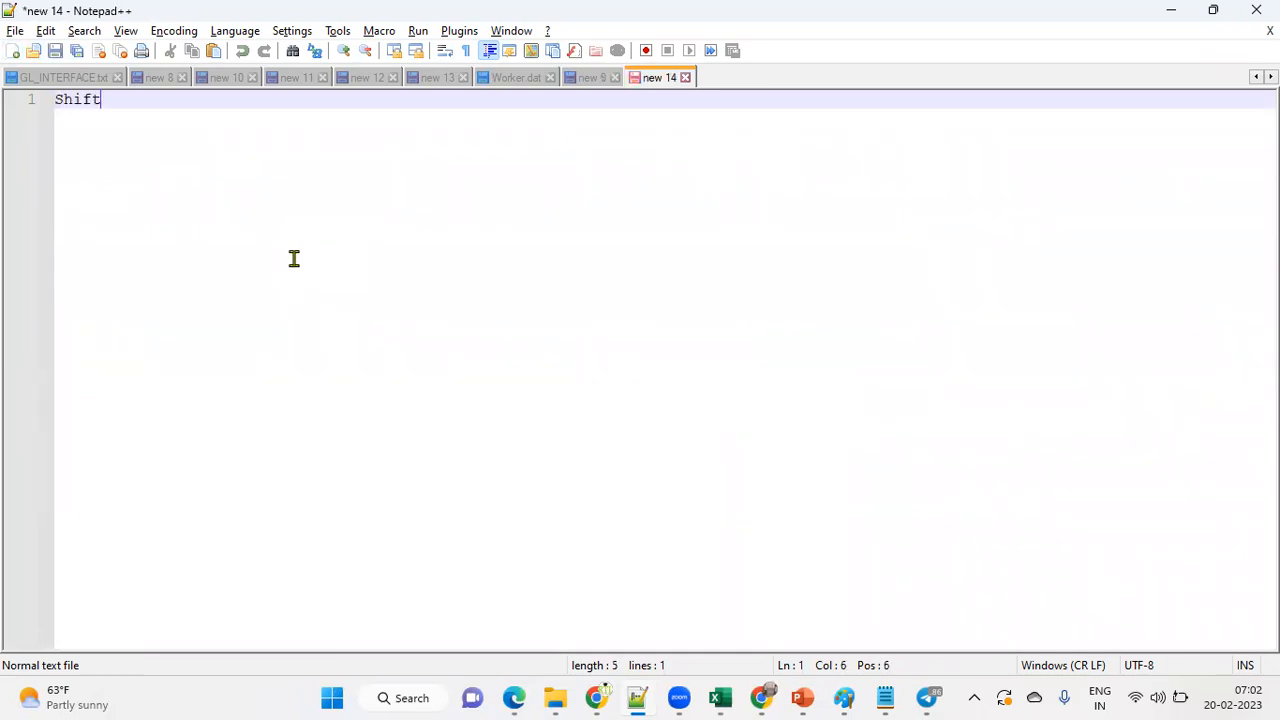
type("s")
key("Return")
type("C")
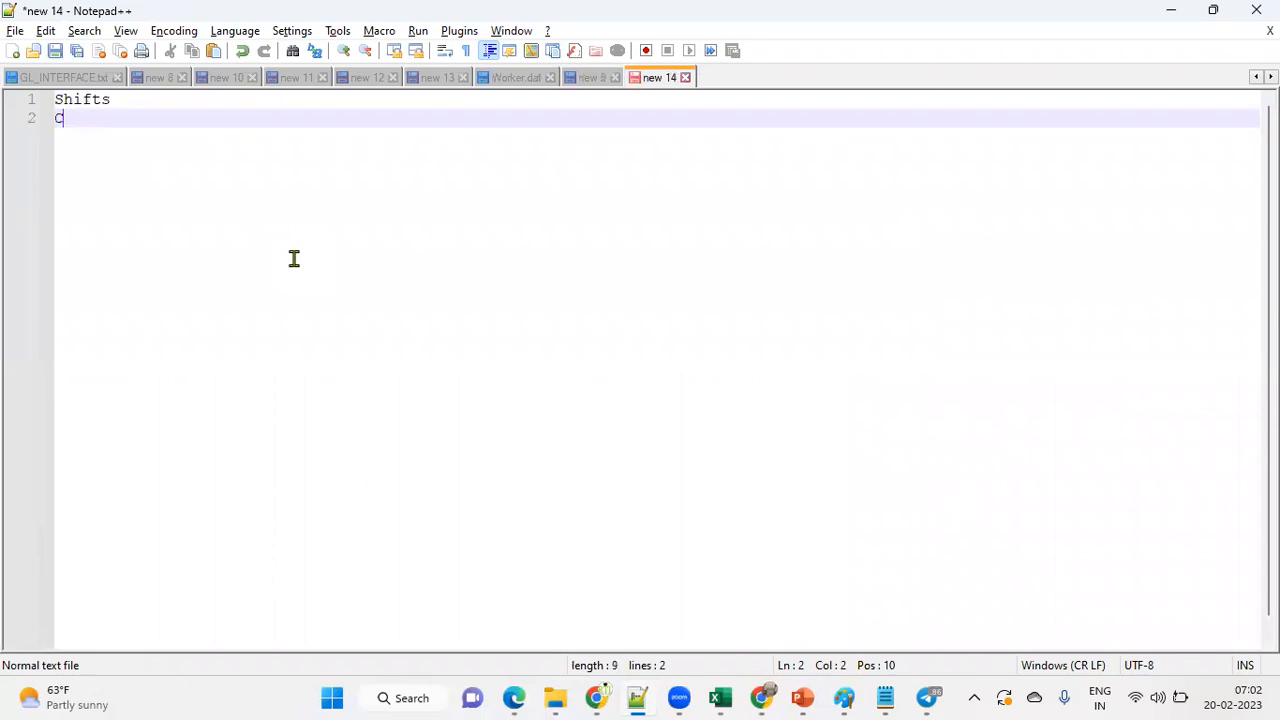
type("alendar Events")
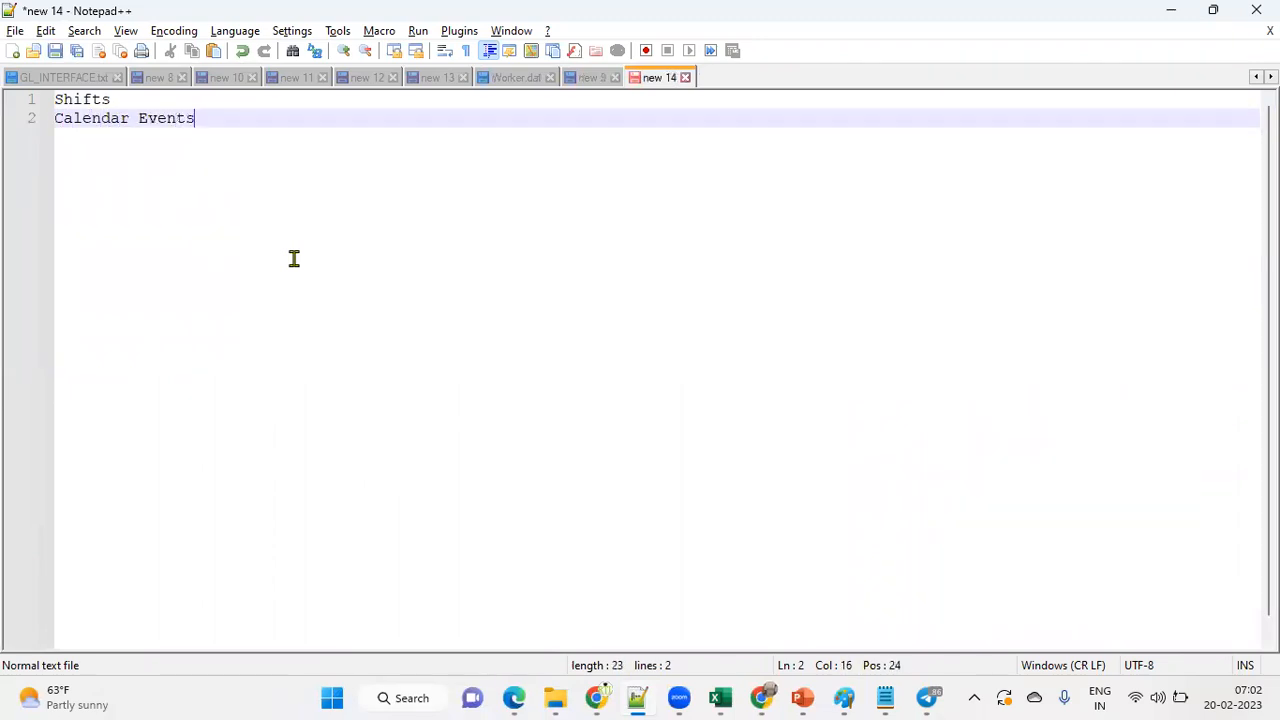
key("Return")
type("Workda")
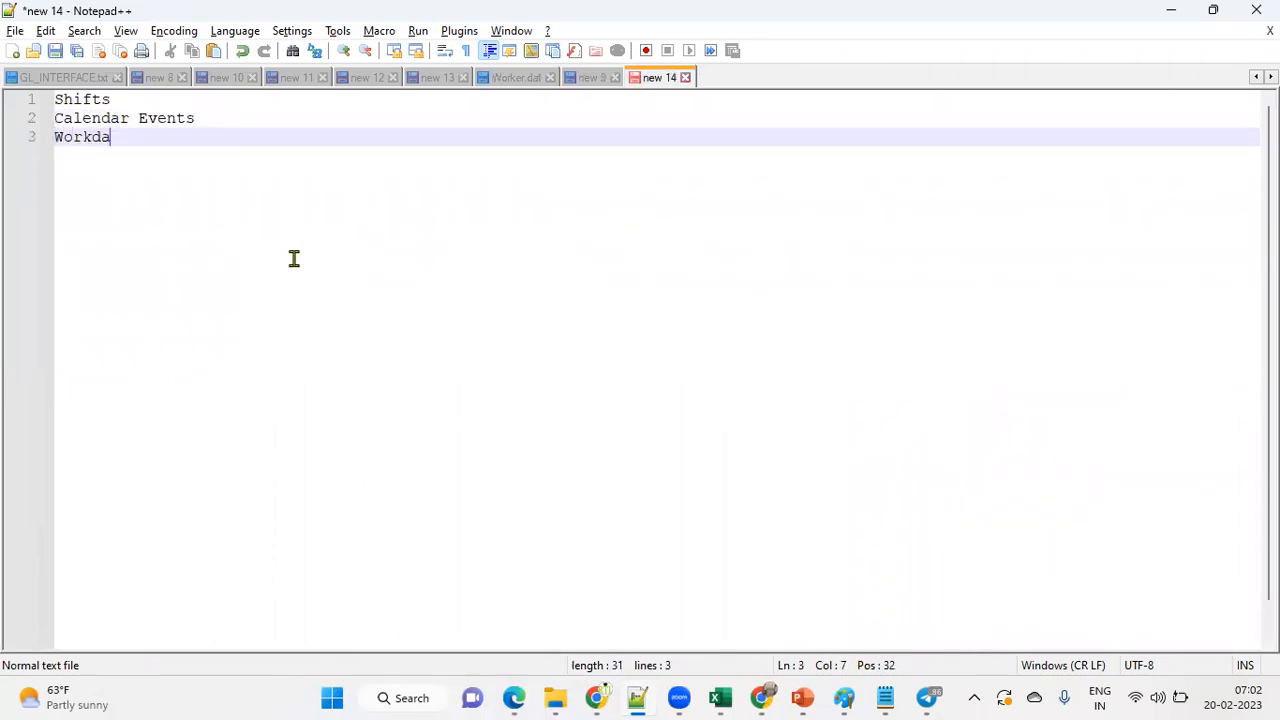
type("y Pattern")
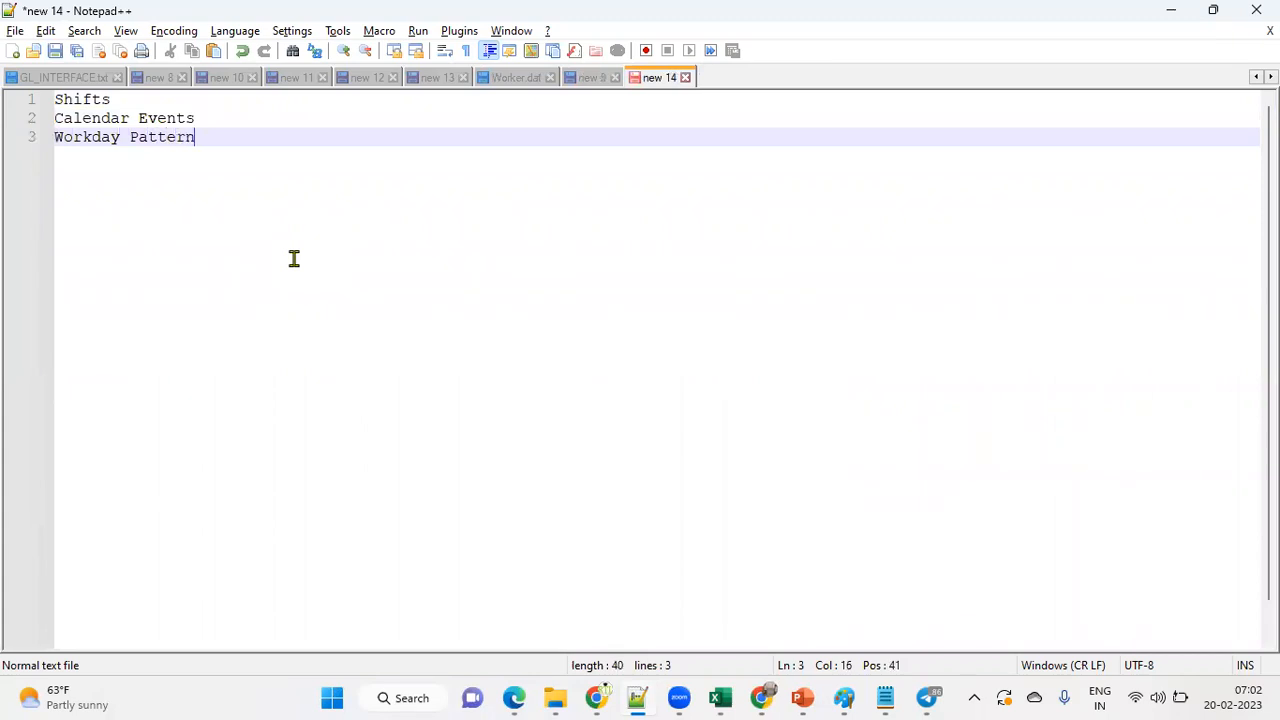
key("Return")
type("WorkSchedule")
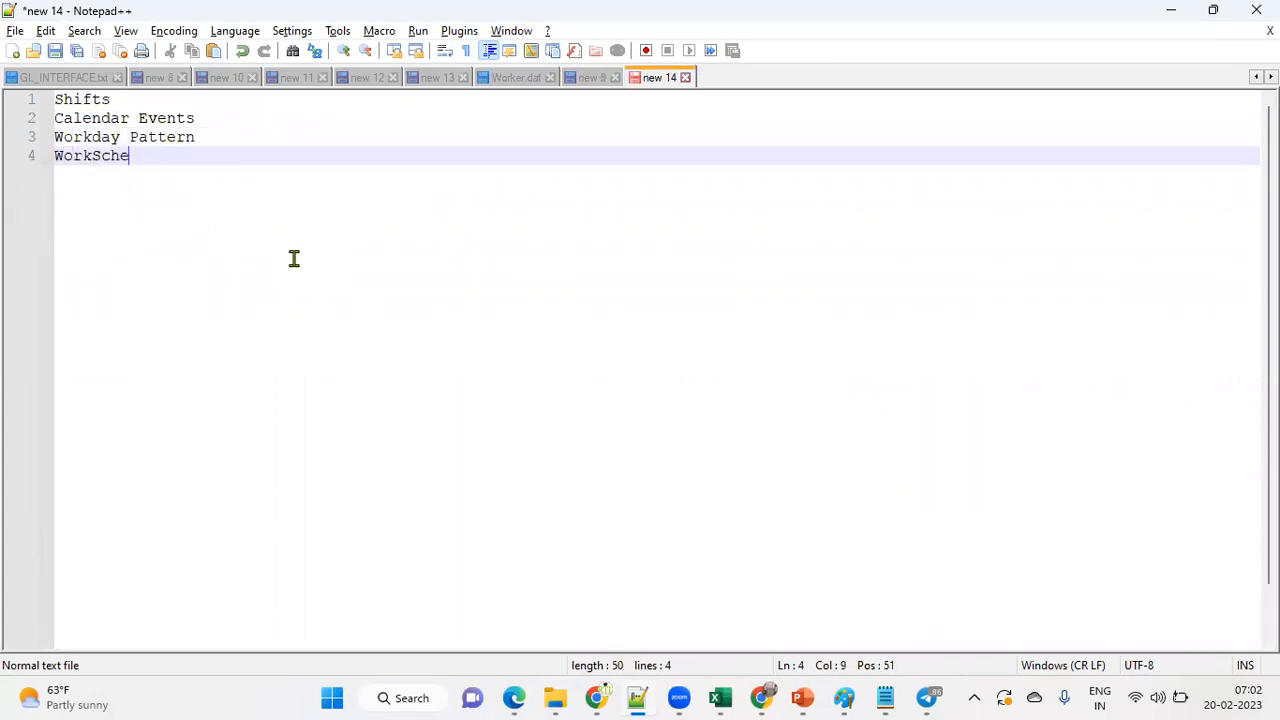
key("Return")
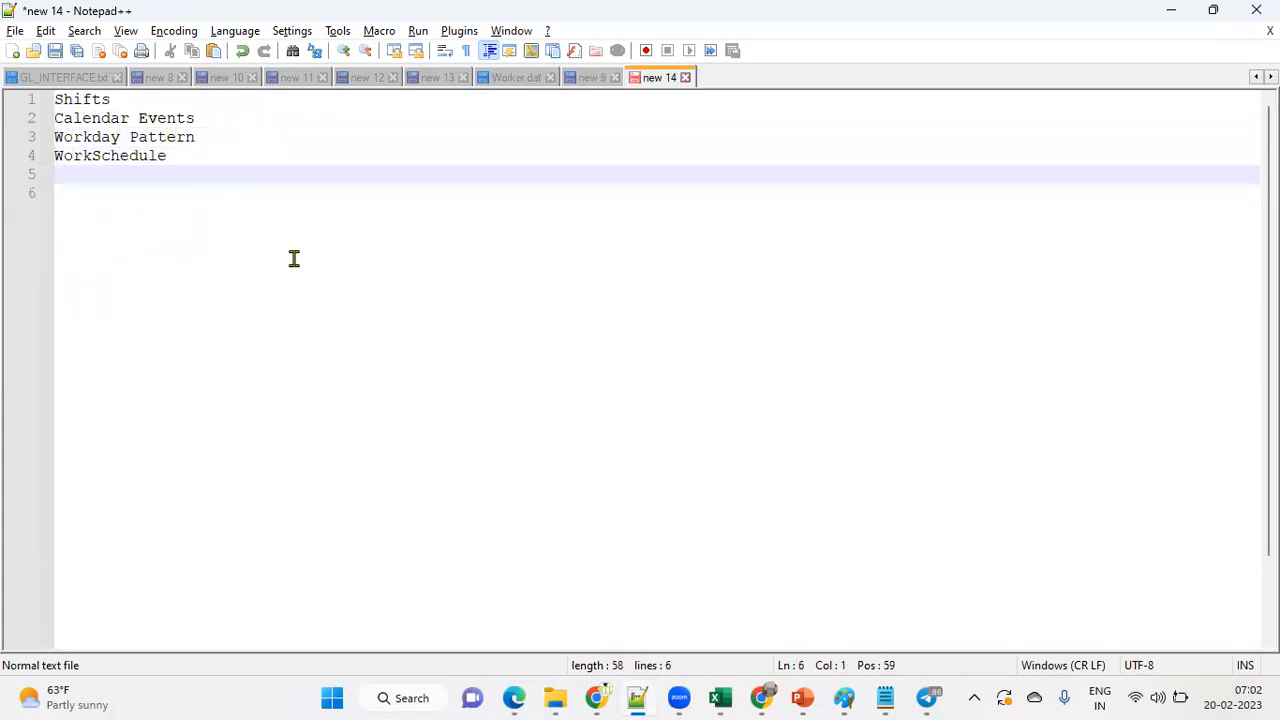
key("Return")
type("Assign")
key("BackSpace")
key("BackSpace")
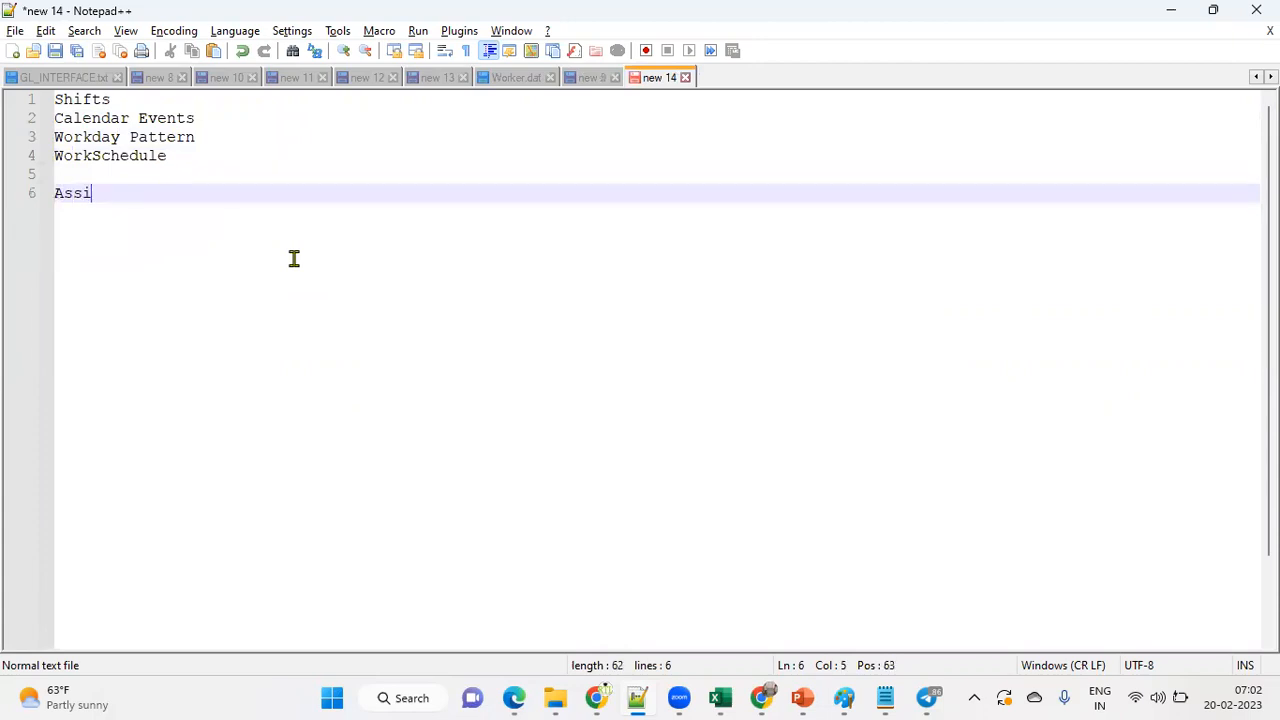
key("BackSpace")
key("BackSpace")
key("BackSpace")
key("BackSpace")
key("BackSpace")
Add Eligibility Profile as the fifth list line, followed by a blank line.
type("Eligibi")
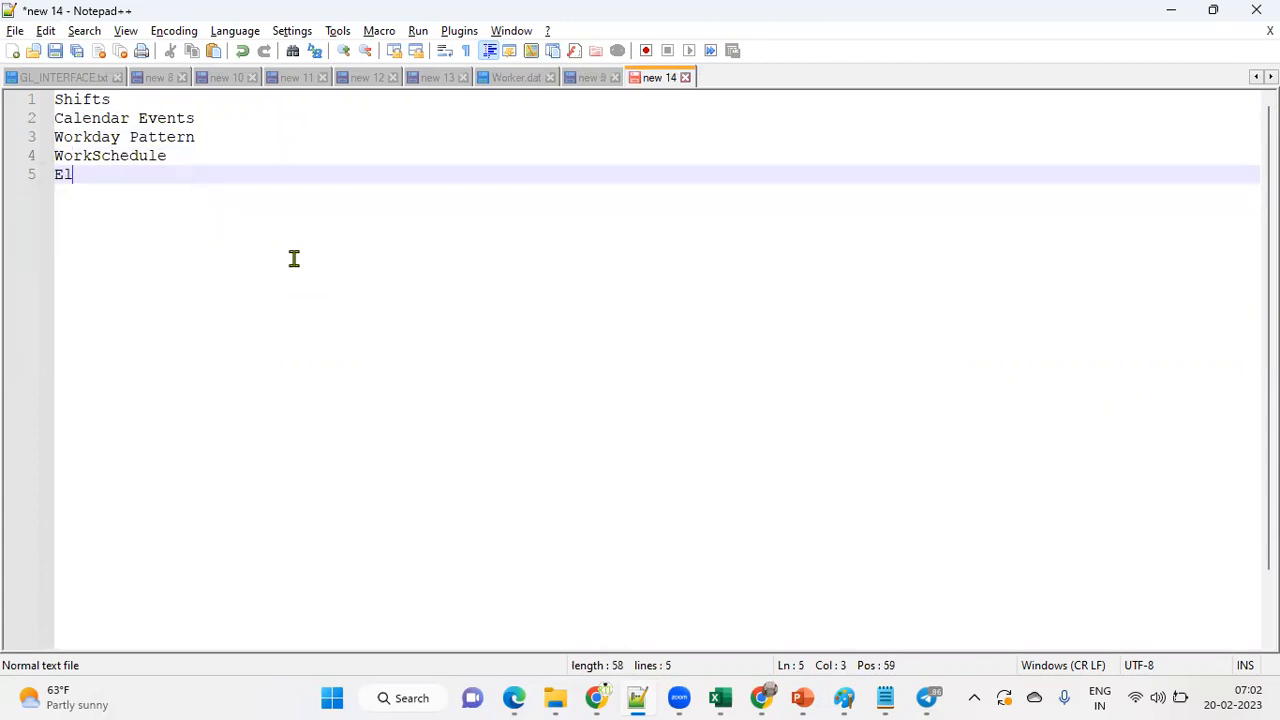
type("y Profile")
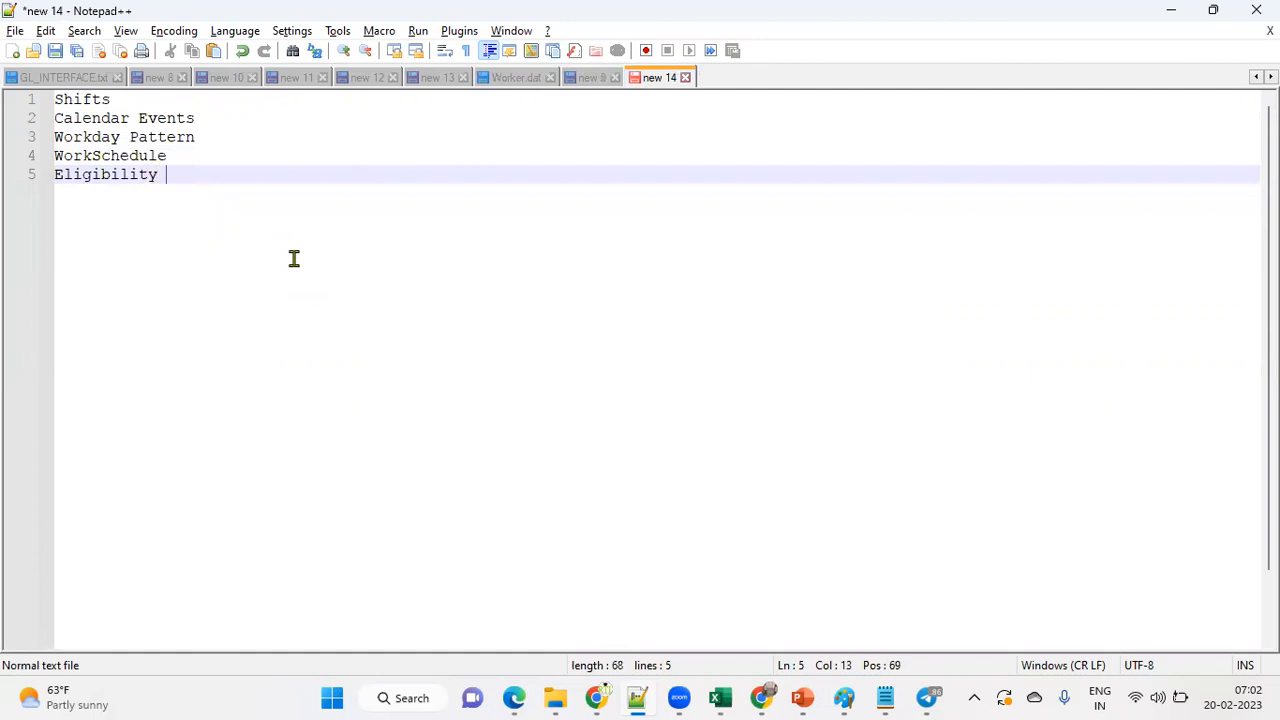
key("Return")
key("Return")
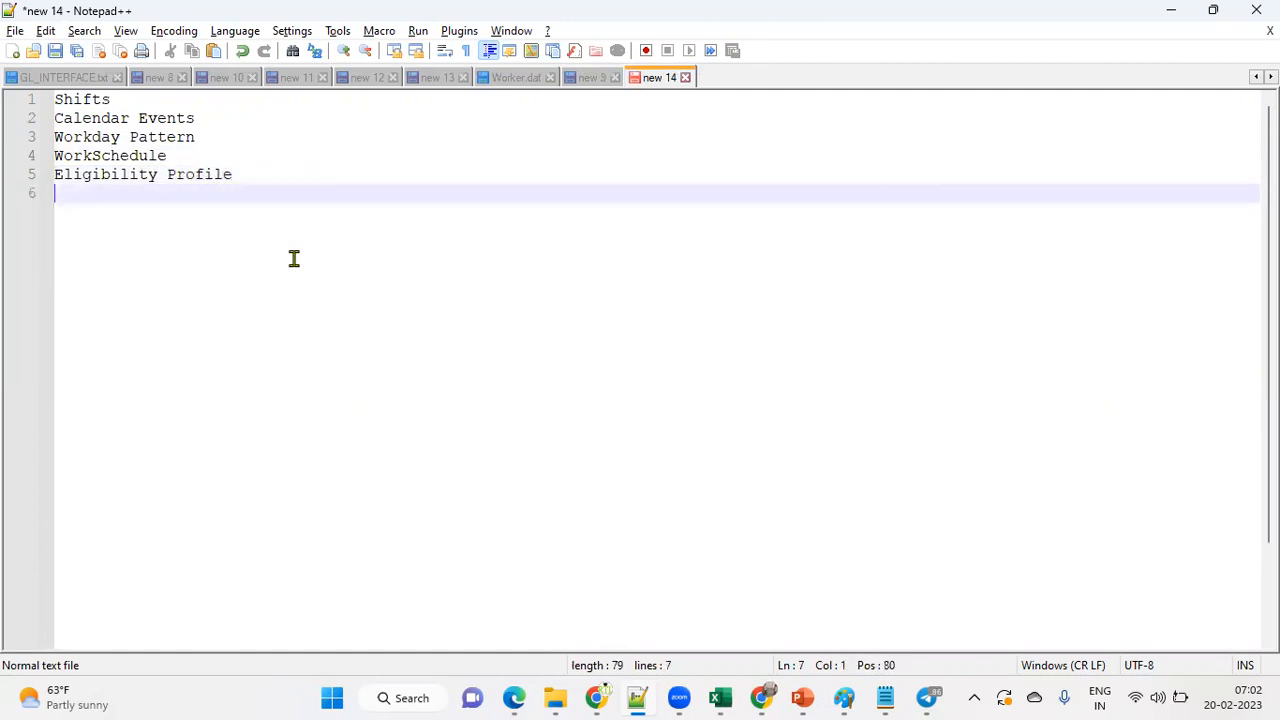
Write "Assign Workschedule to Employees" as the closing line below the blank line.
type("W")
key("Escape")
key("BackSpace")
type("A")
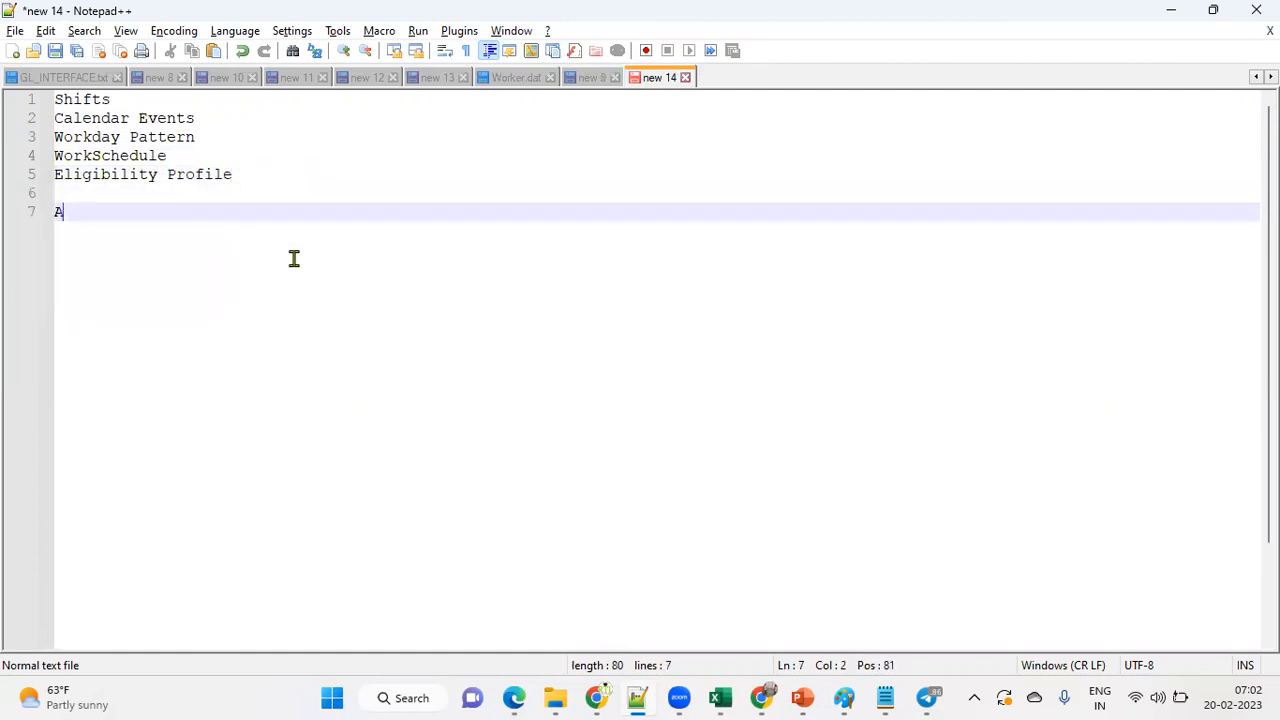
type("ssign Work")
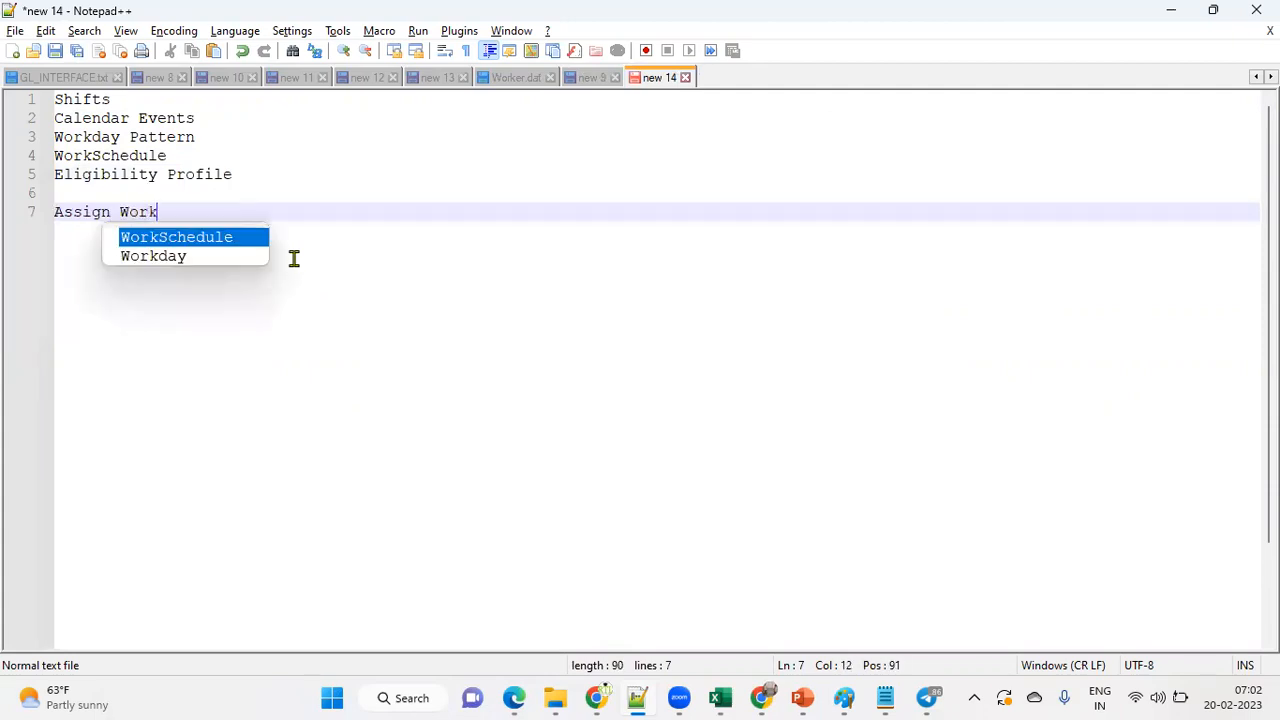
type("schedule to Employees")
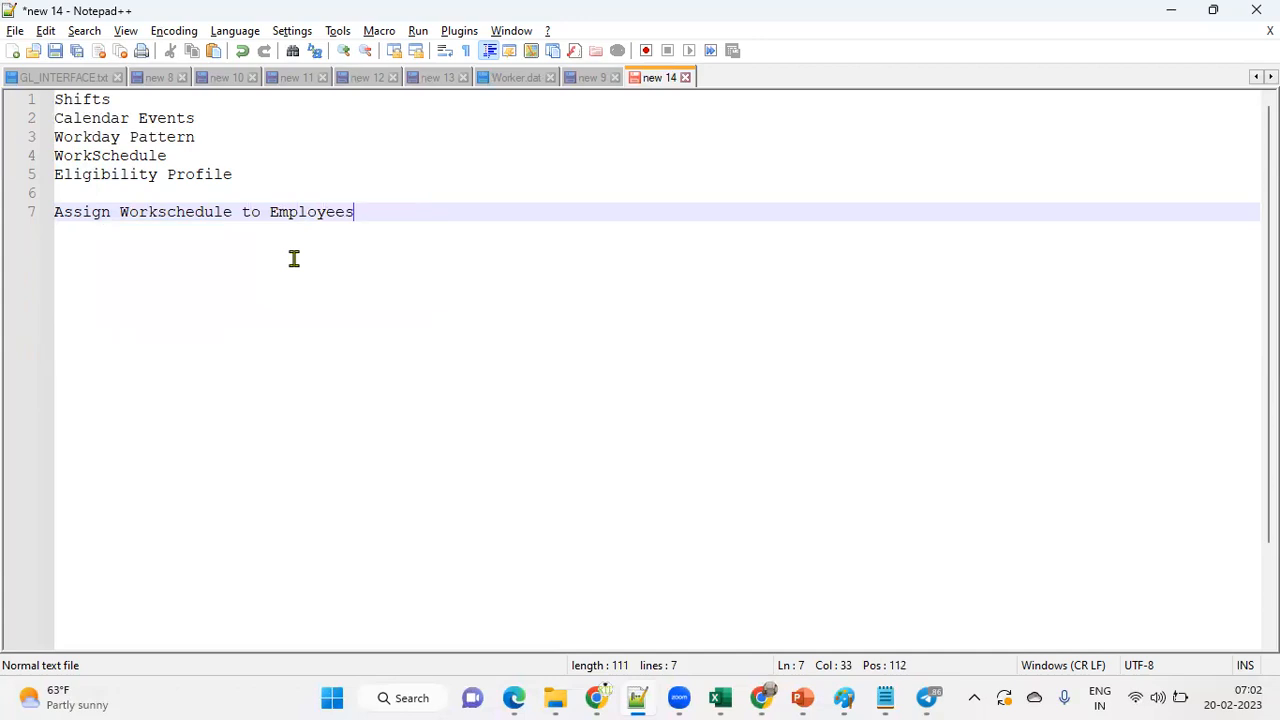
Enlarge the displayed text of the setup list and place the cursor at the end of the WorkSchedule line.
key("ctrl+a")
scroll(588, 391, "up", 5)
scroll(588, 391, "up", 1)
left_click(846, 290)
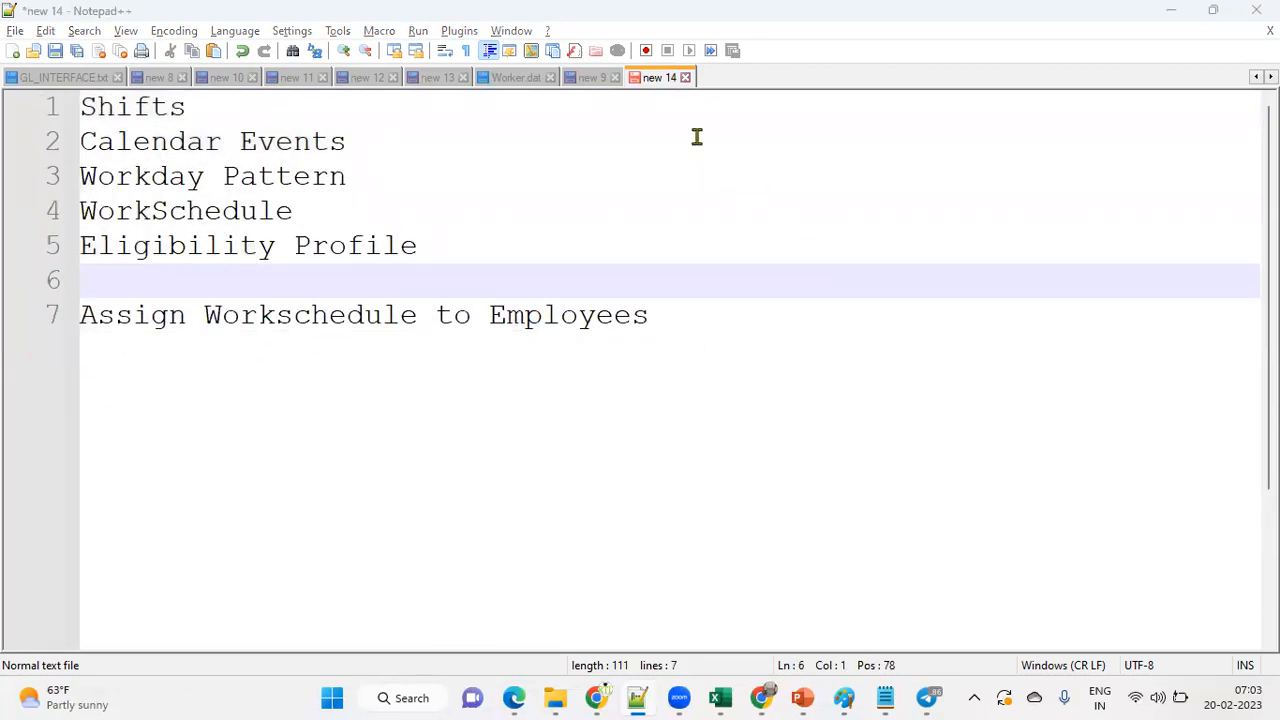
left_click(505, 225)
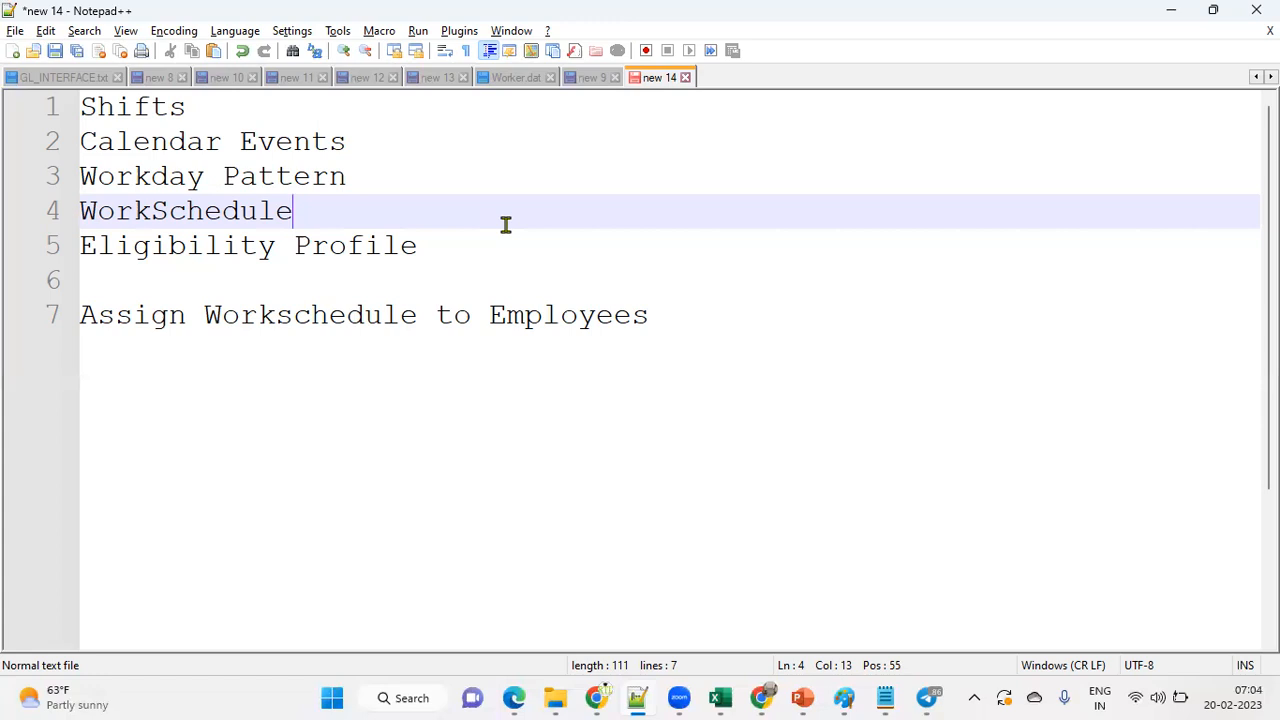
Switch to Oracle Fusion Cloud Applications in Edge, show it full screen and open the Setup and Maintenance work area.
left_click(515, 697)
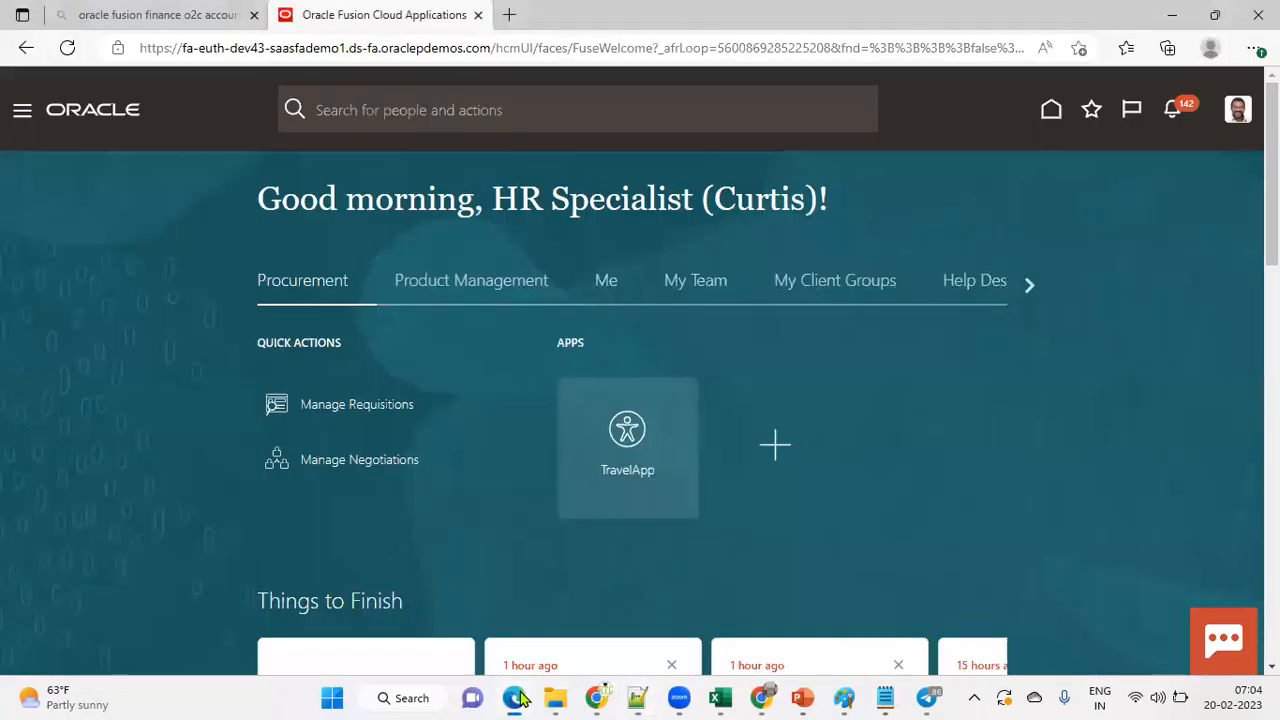
left_click(1256, 48)
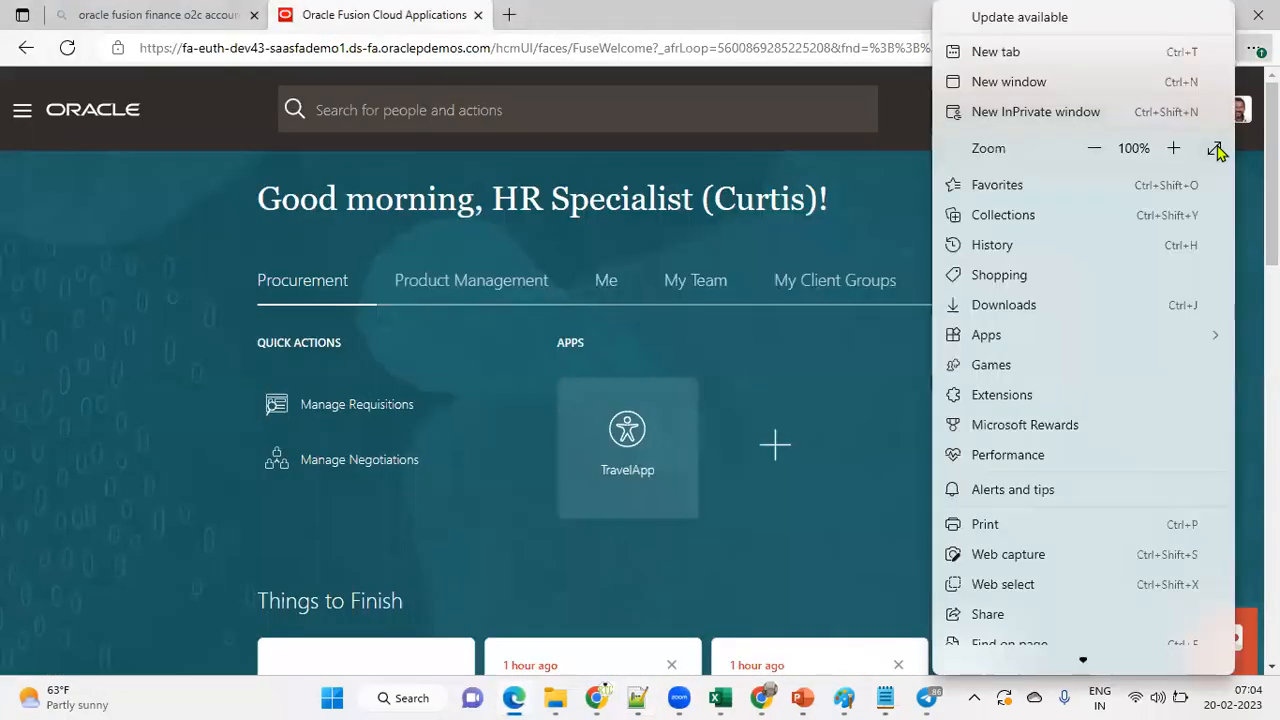
left_click(1217, 148)
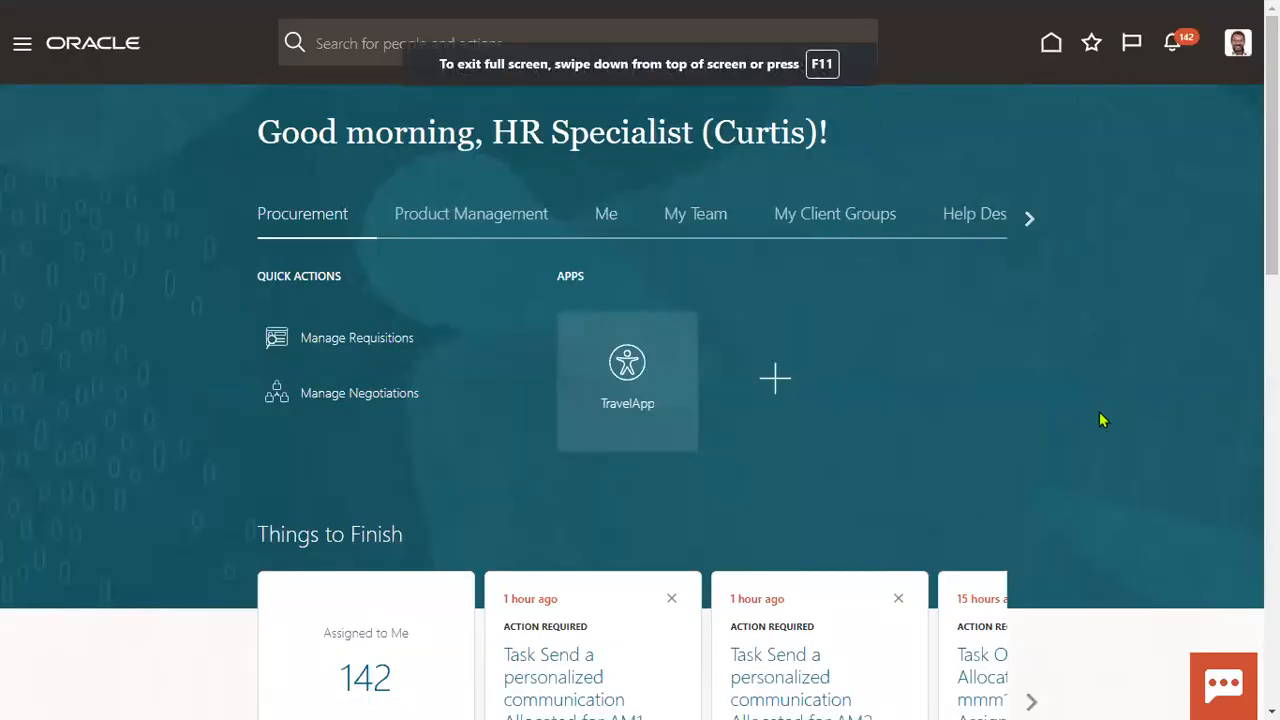
left_click(916, 331)
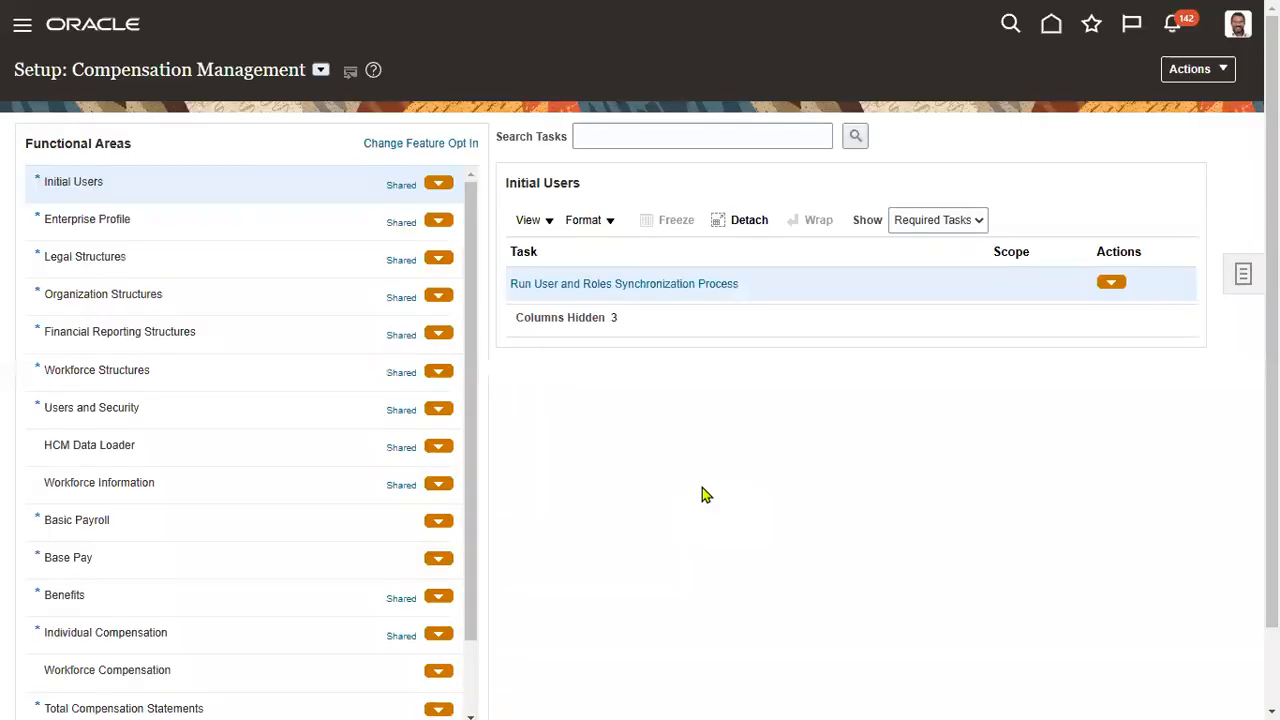
Search the setup tasks for "Shift" and bring up the Workforce Information tasks around Work Shifts.
left_click(321, 70)
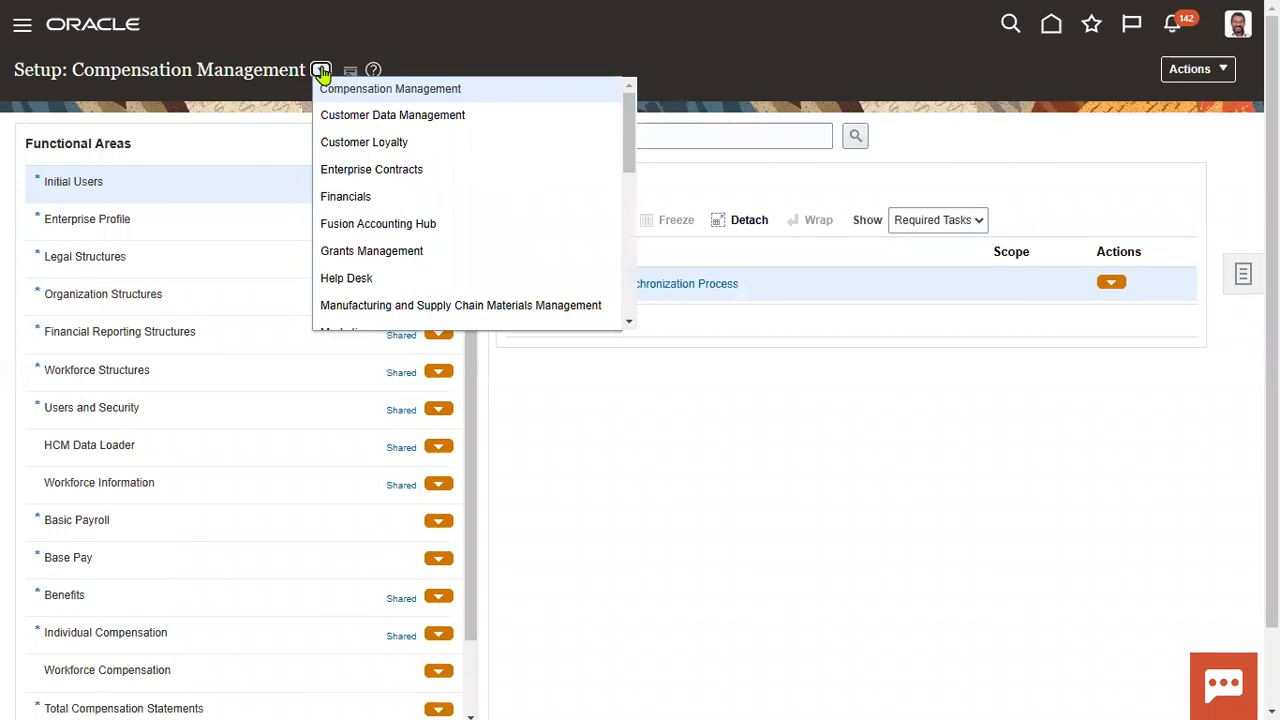
left_click(757, 97)
left_click(654, 136)
type("Shift")
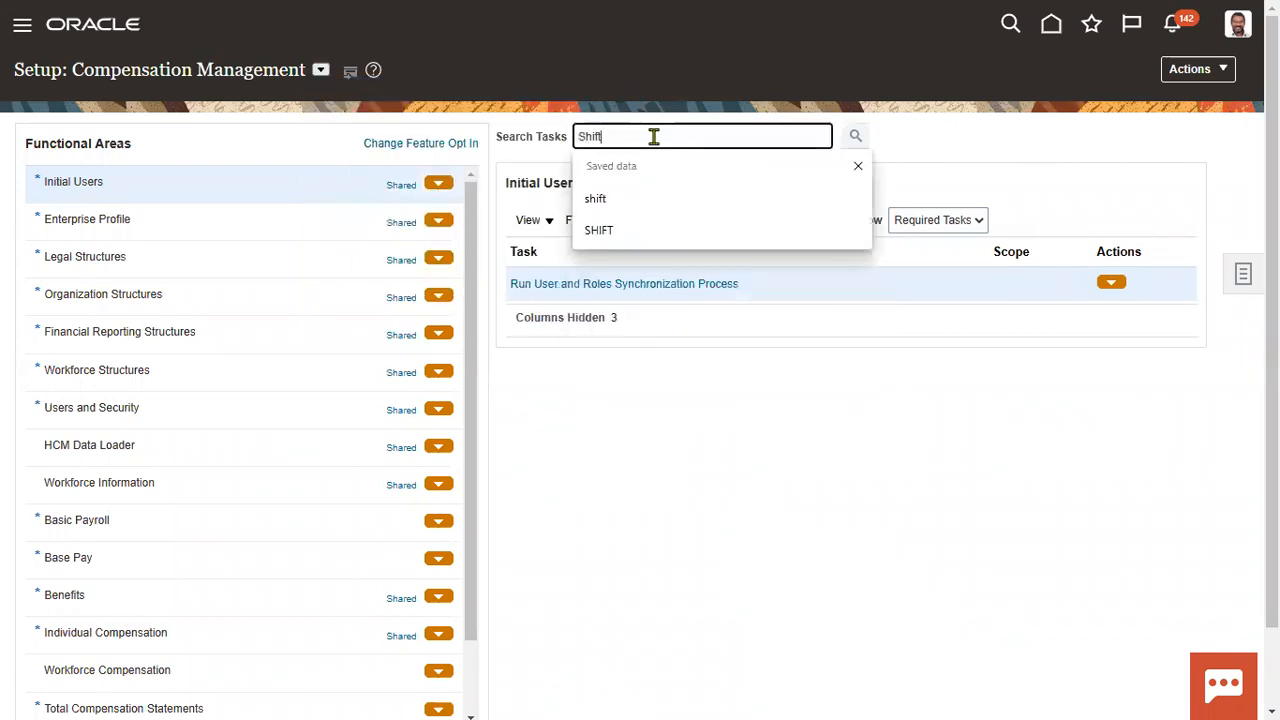
key("Return")
left_click(976, 161)
left_click(1191, 277)
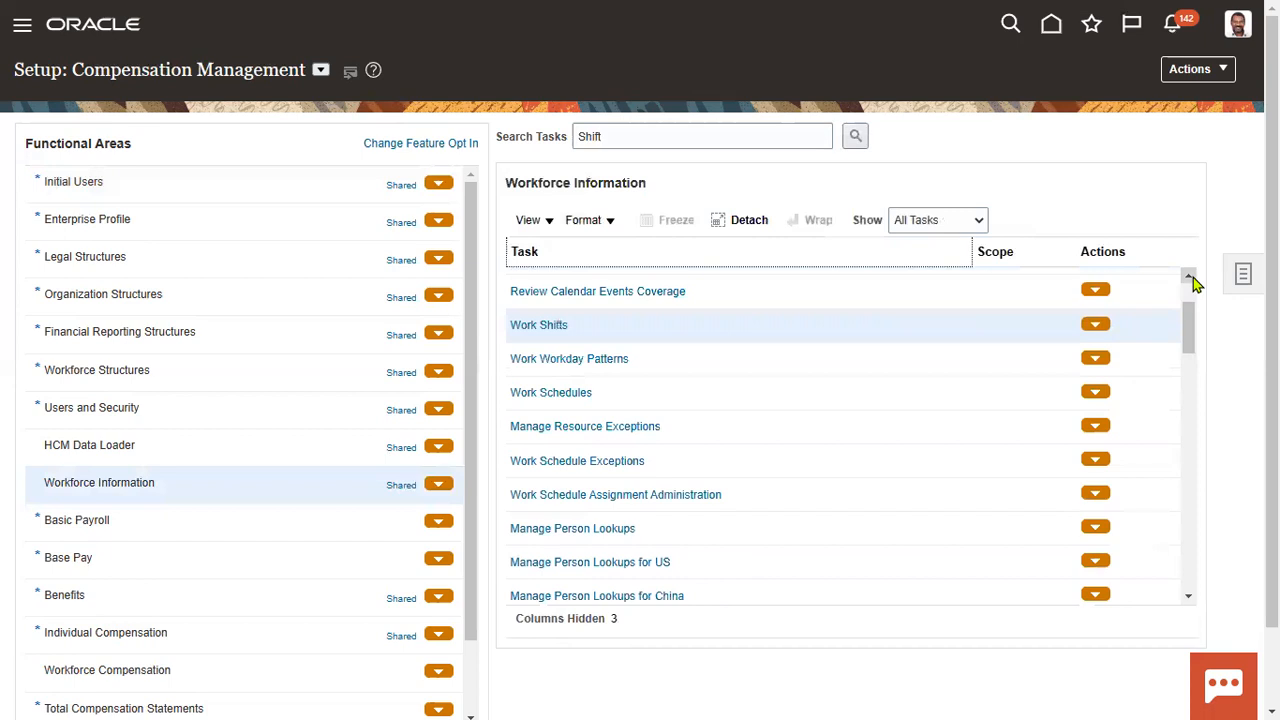
left_click(1193, 277)
left_click(1193, 277)
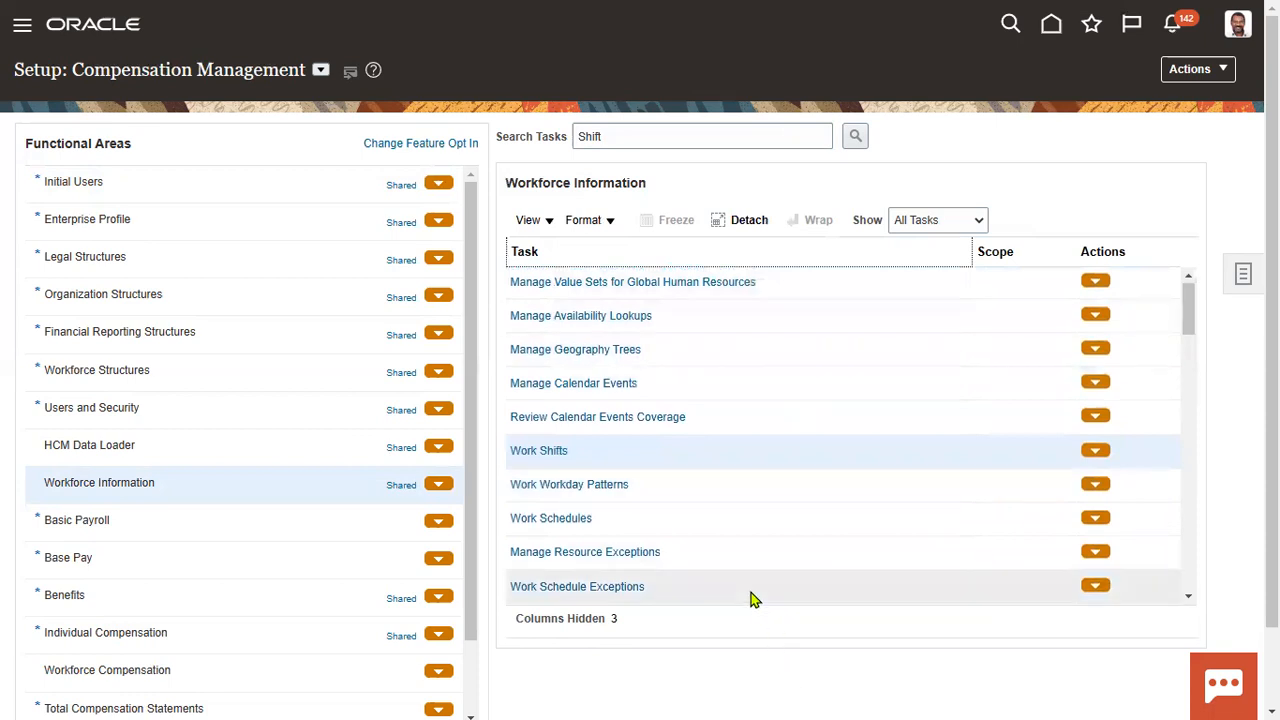
left_click(551, 458)
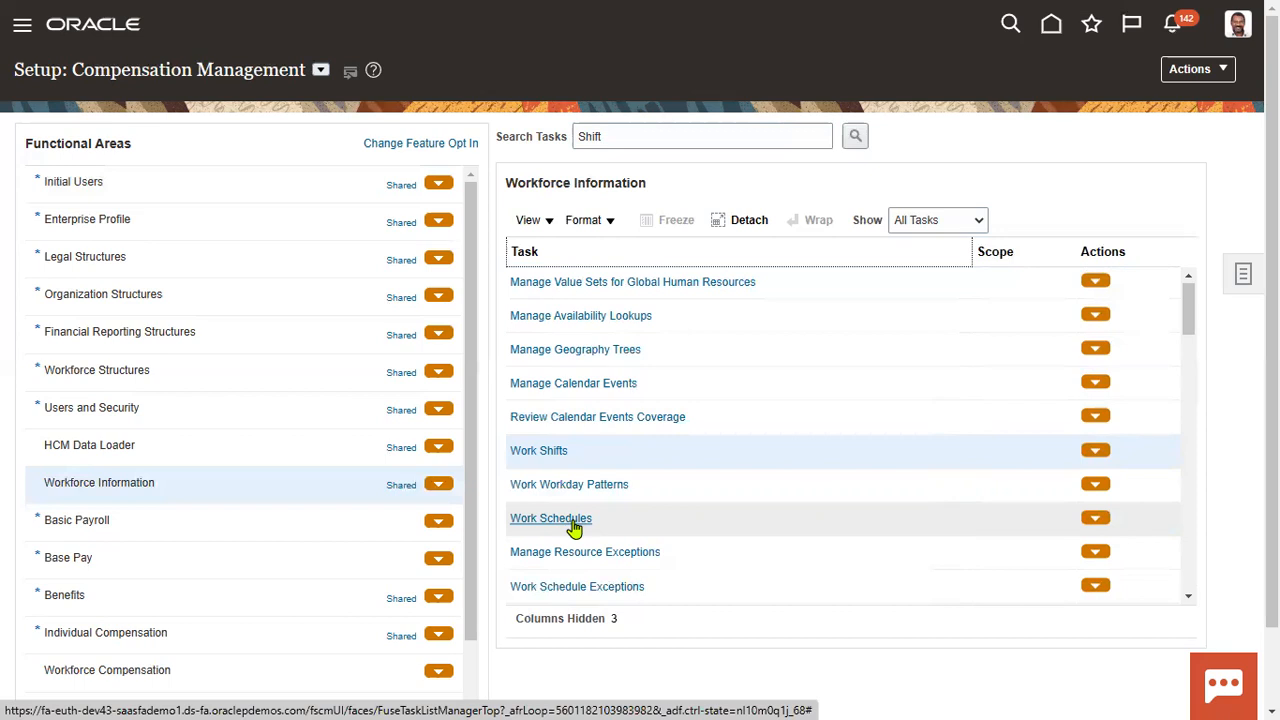
Open Manage Calendar Events and start a new calendar event with the category Public holiday.
left_click(613, 385)
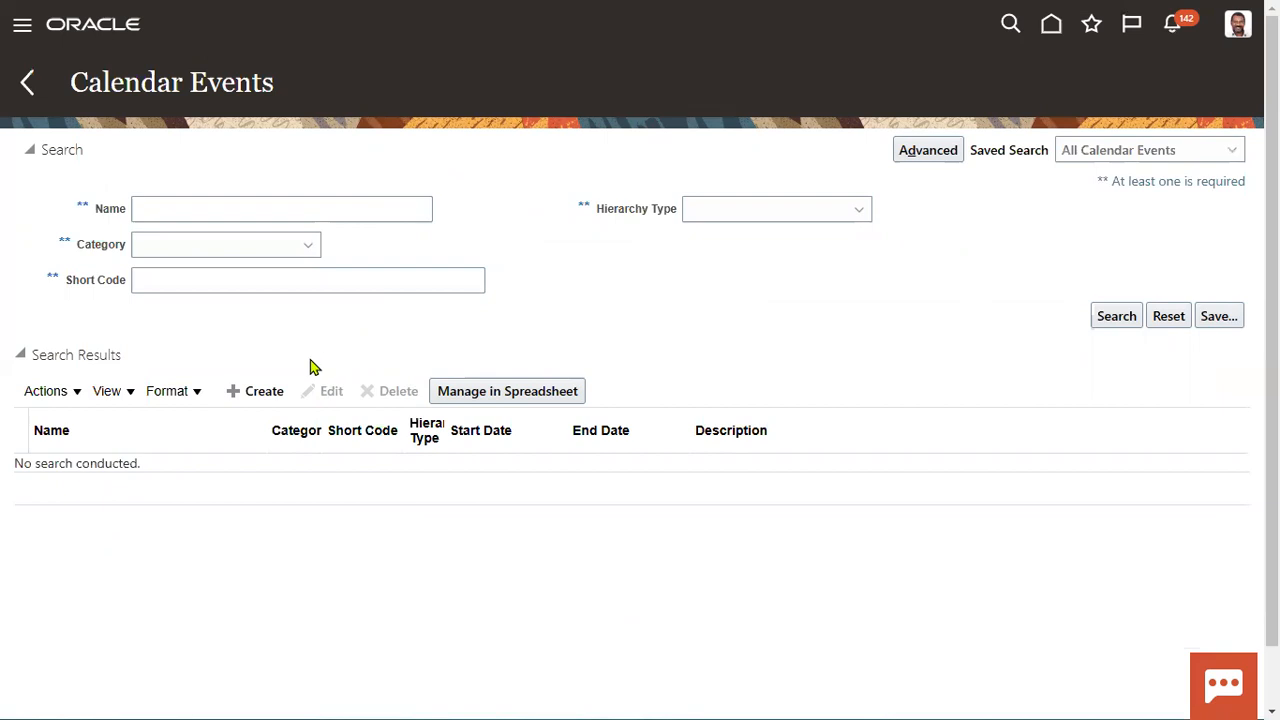
left_click(262, 391)
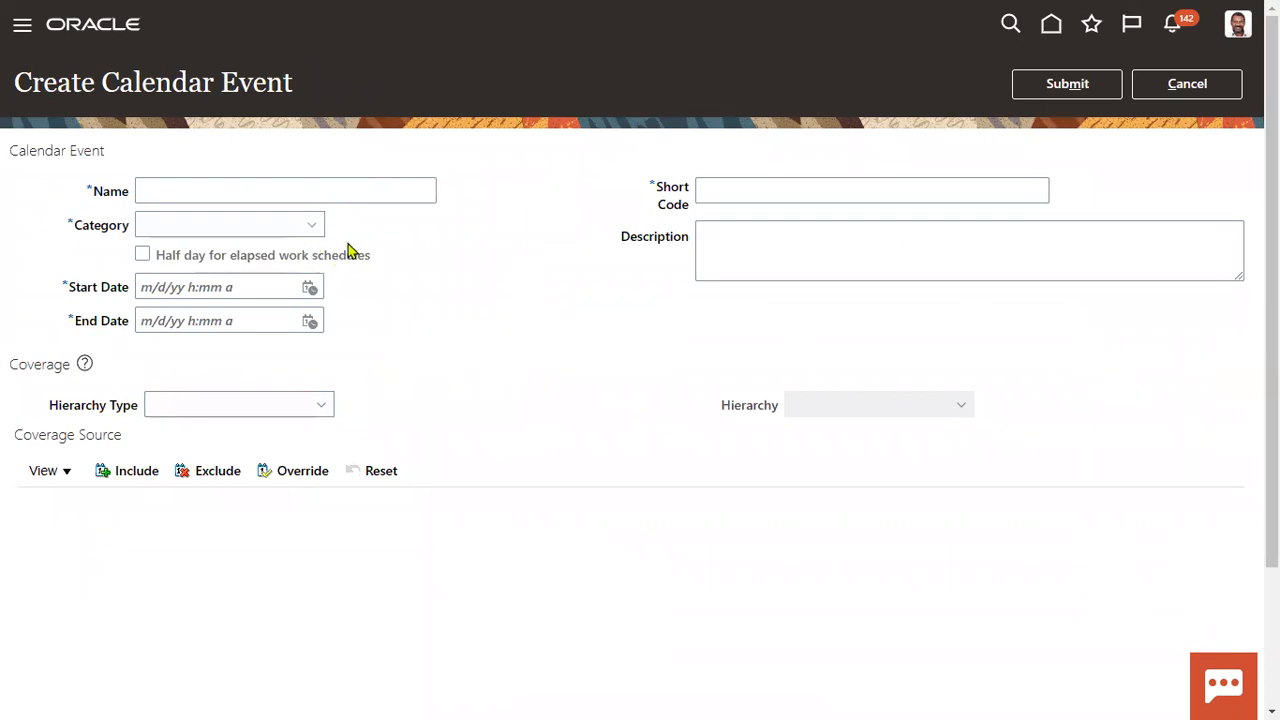
left_click(307, 232)
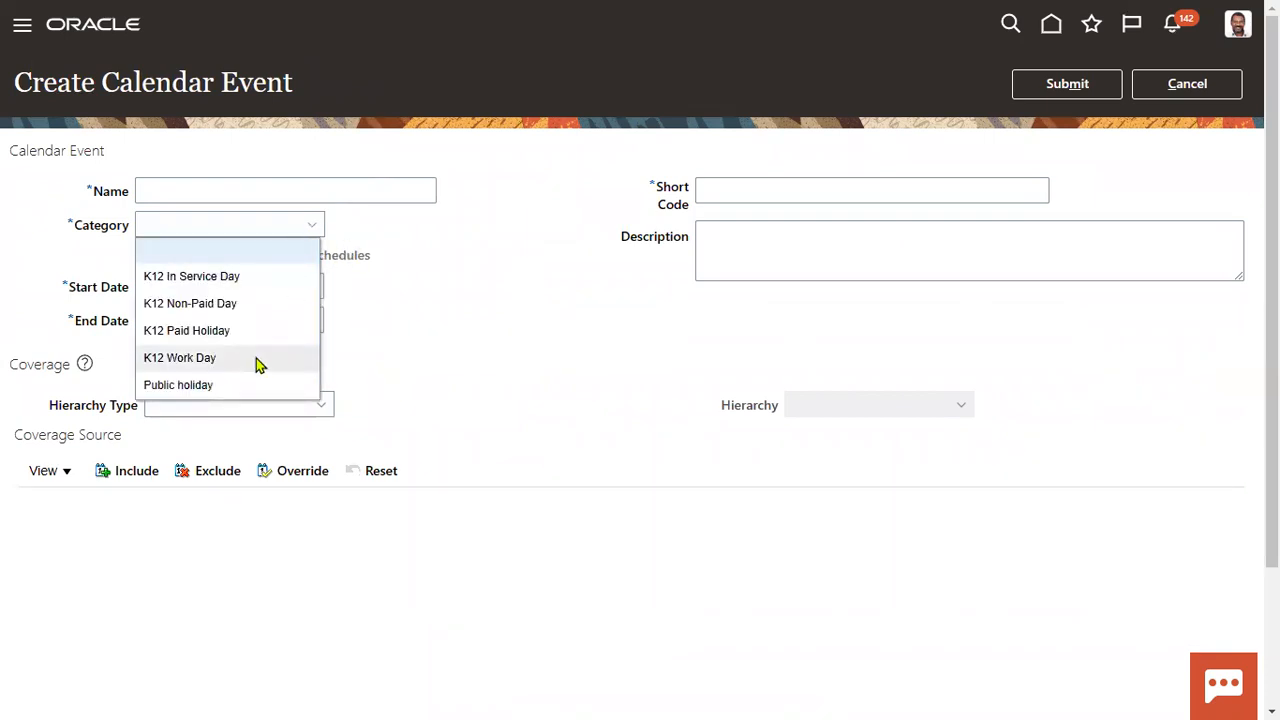
left_click(222, 386)
Name the calendar event MRF Holiday and give it the short code MRF.
left_click(290, 190)
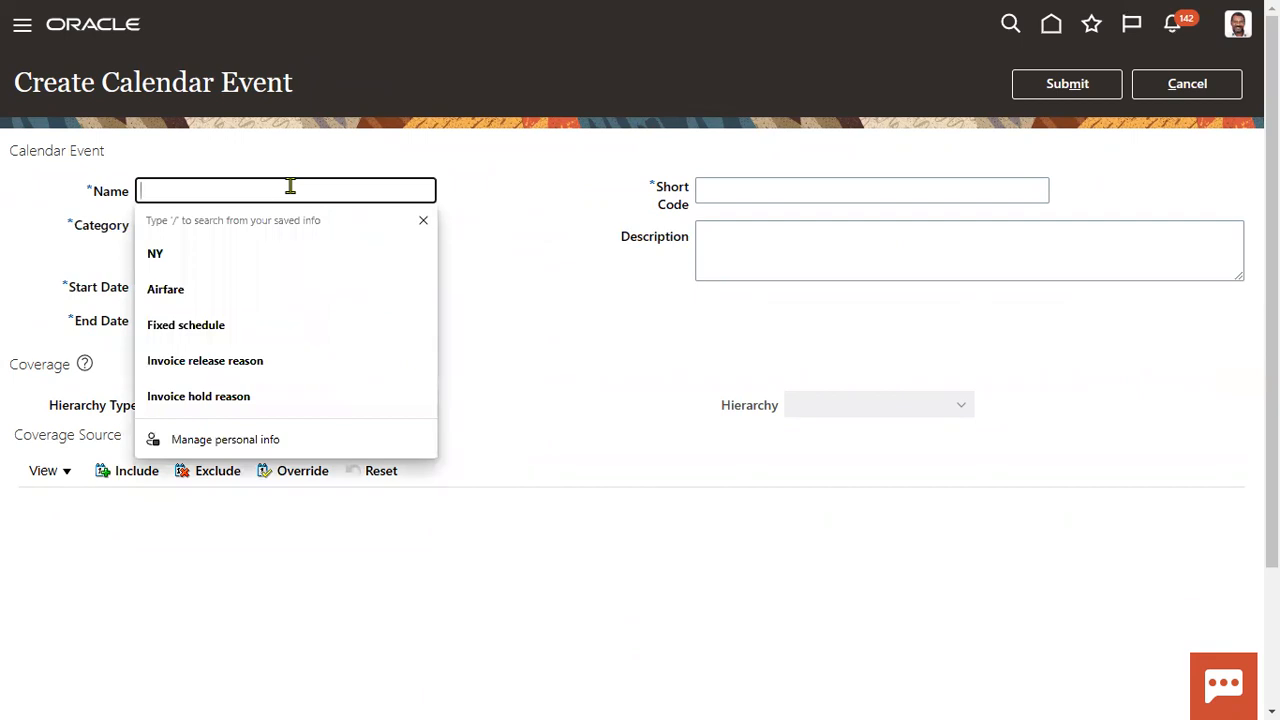
type("MRF")
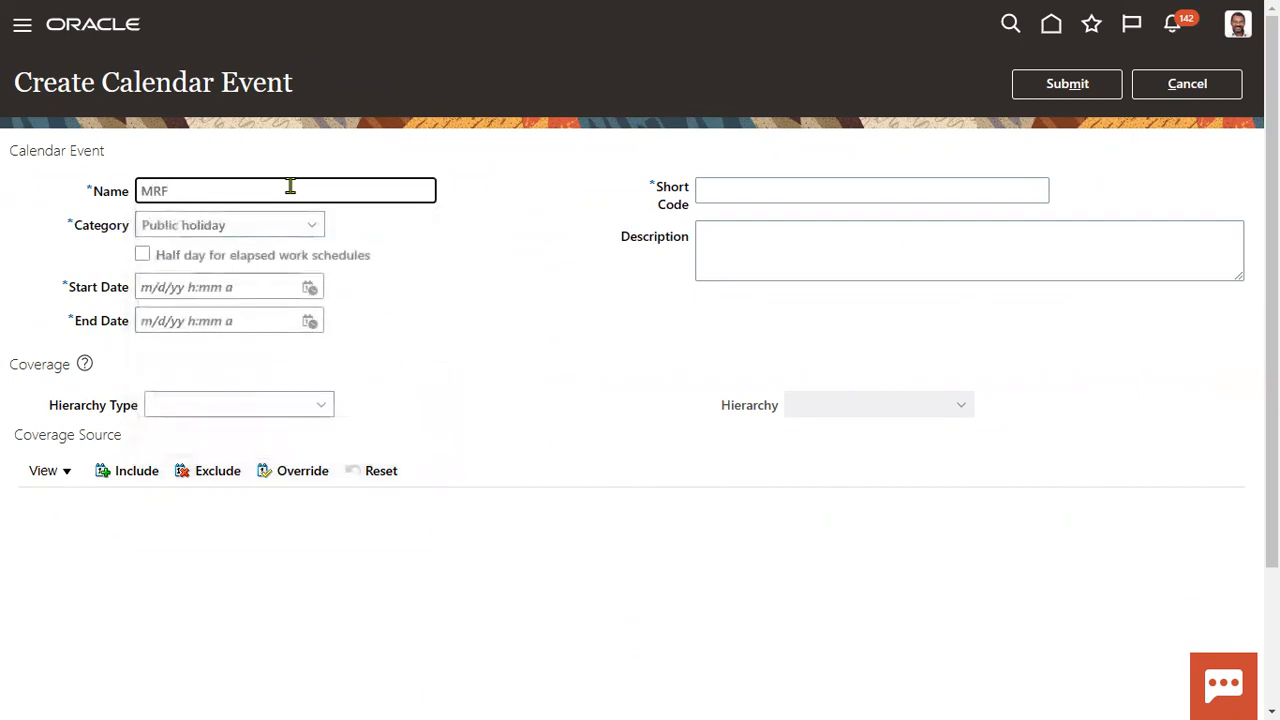
type(" p")
key("BackSpace")
type("Holic")
key("BackSpace")
type("day")
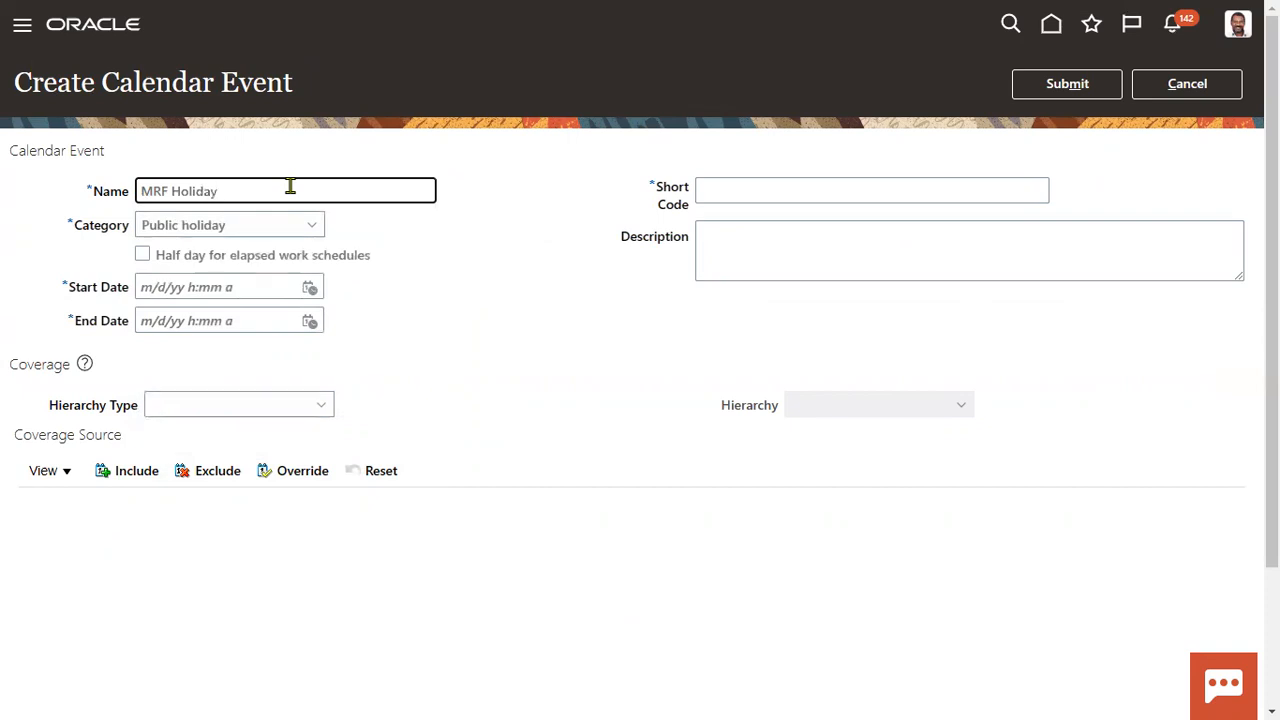
left_click(786, 186)
type("MRF")
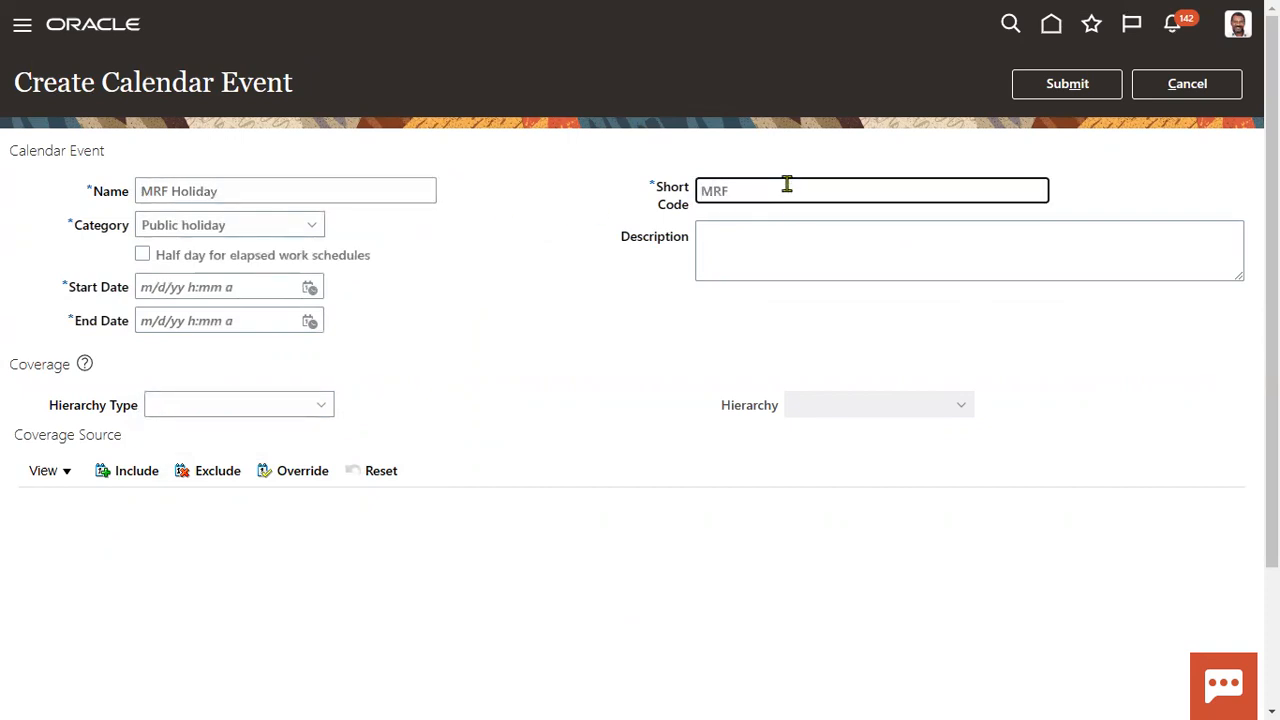
Set the event's start date to 8/15/23 1:36 AM and its end date to 8/15/23 1:36 PM.
left_click(309, 288)
left_click(434, 357)
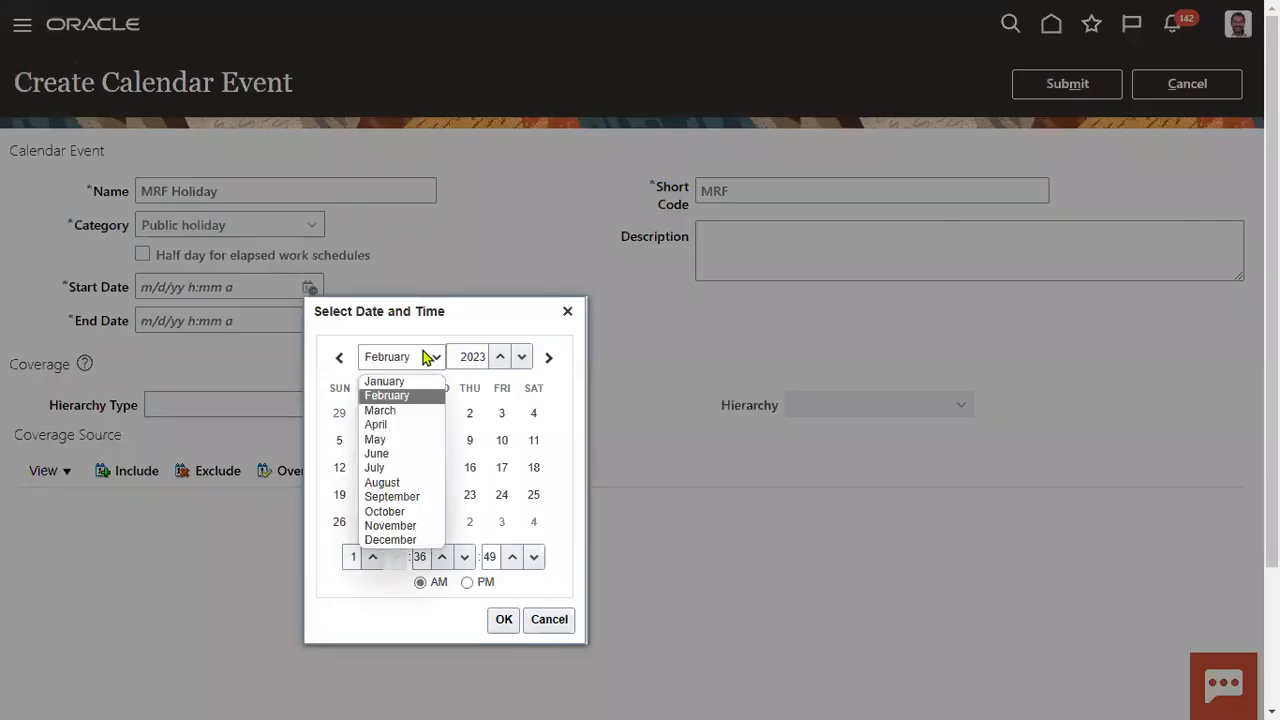
left_click(405, 487)
left_click(404, 467)
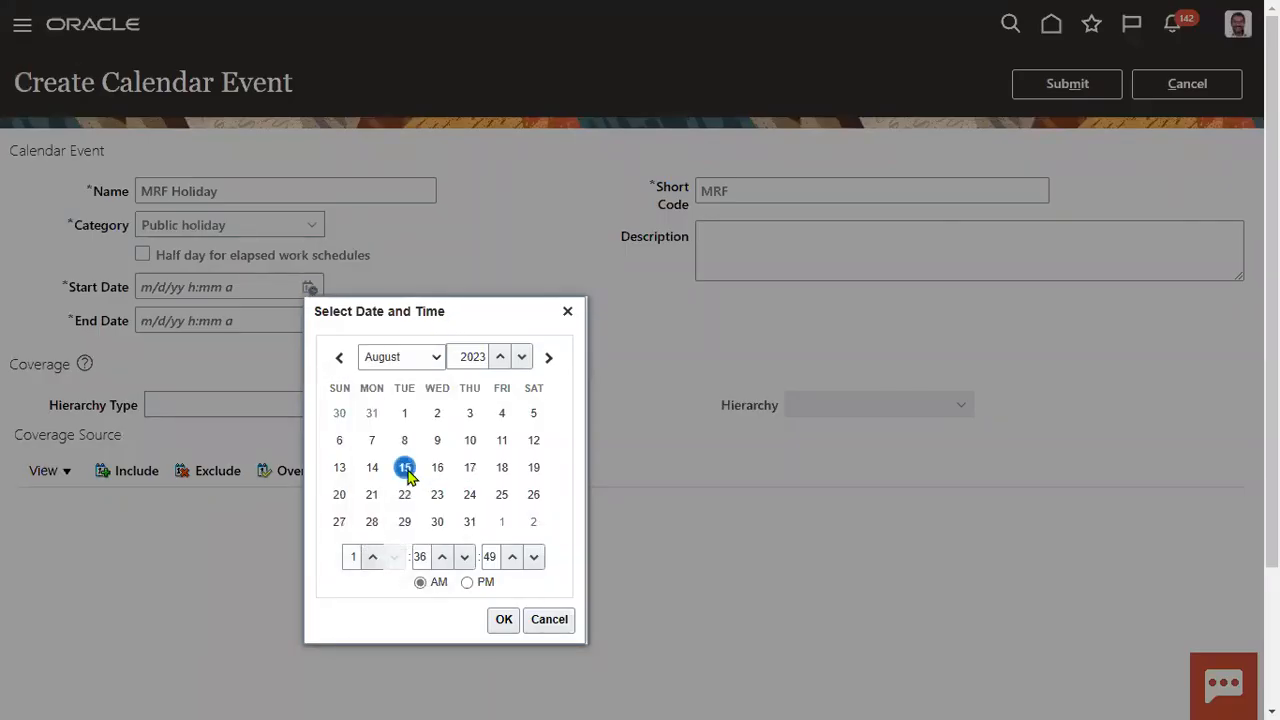
left_click(502, 620)
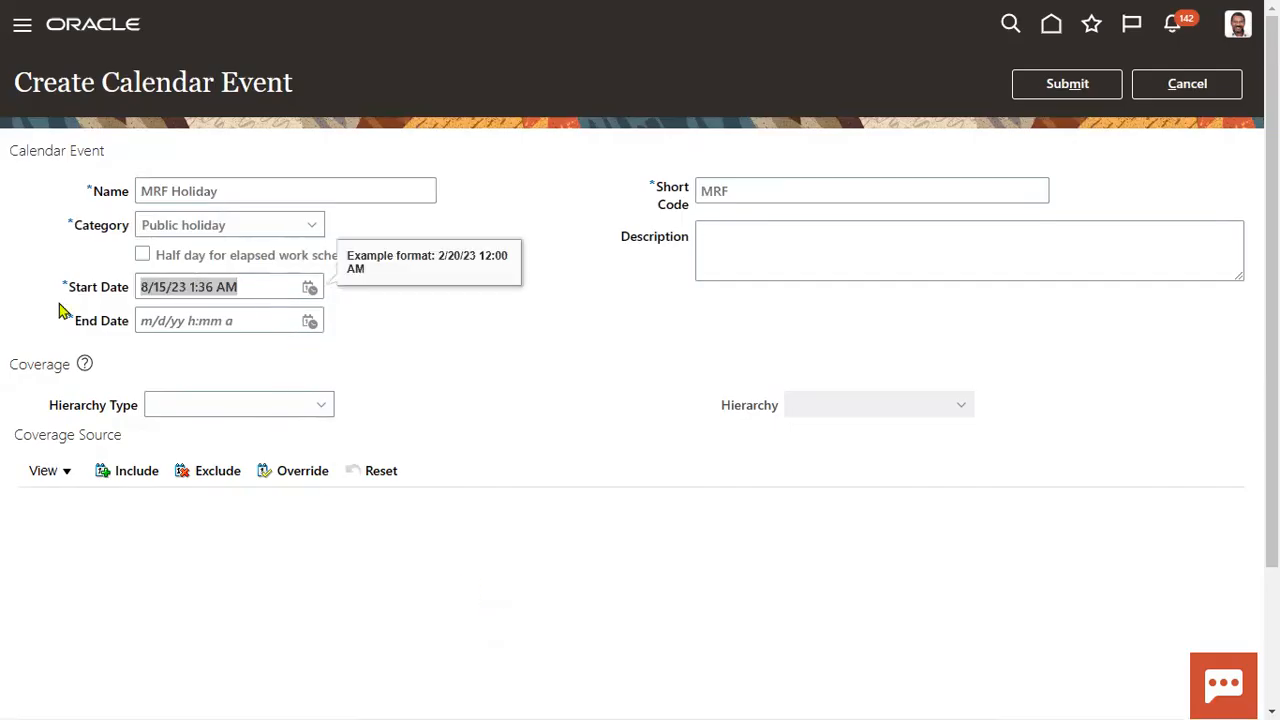
left_click(225, 318)
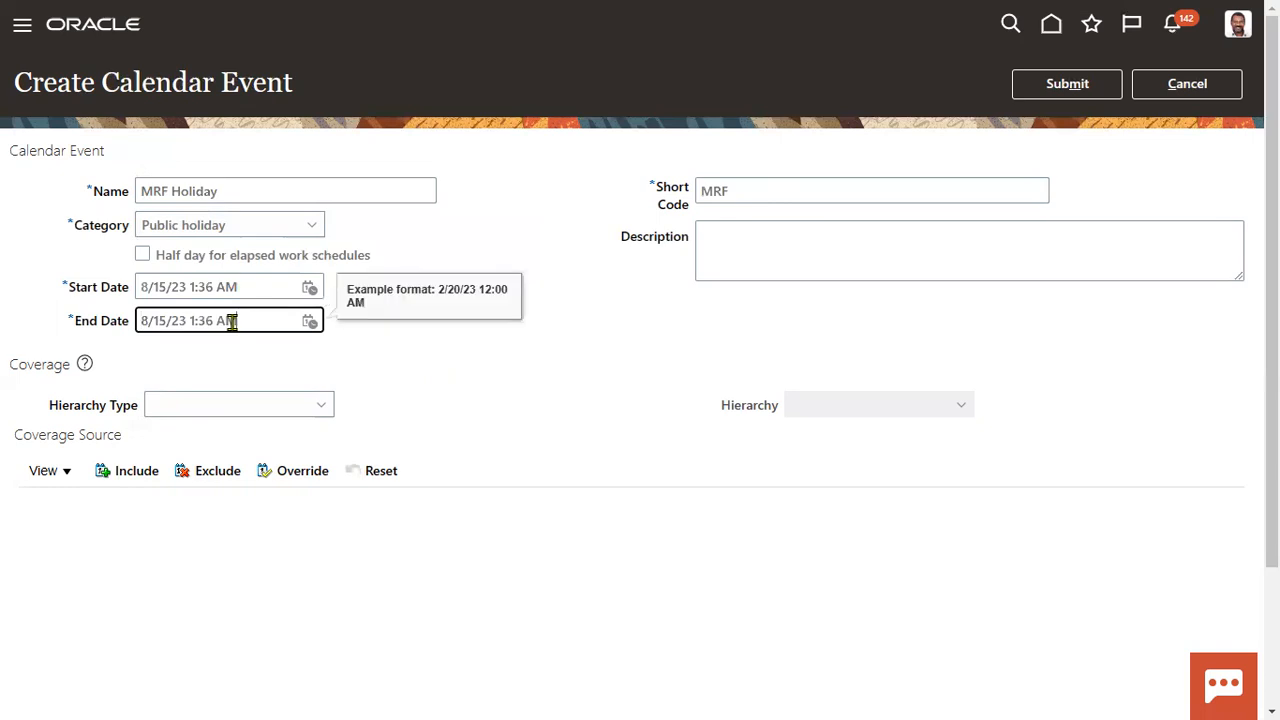
left_click_drag(226, 320, 217, 320)
type("P")
Try out the Geographic hierarchy type for the event's coverage and reset the hierarchy type to blank.
left_click(321, 405)
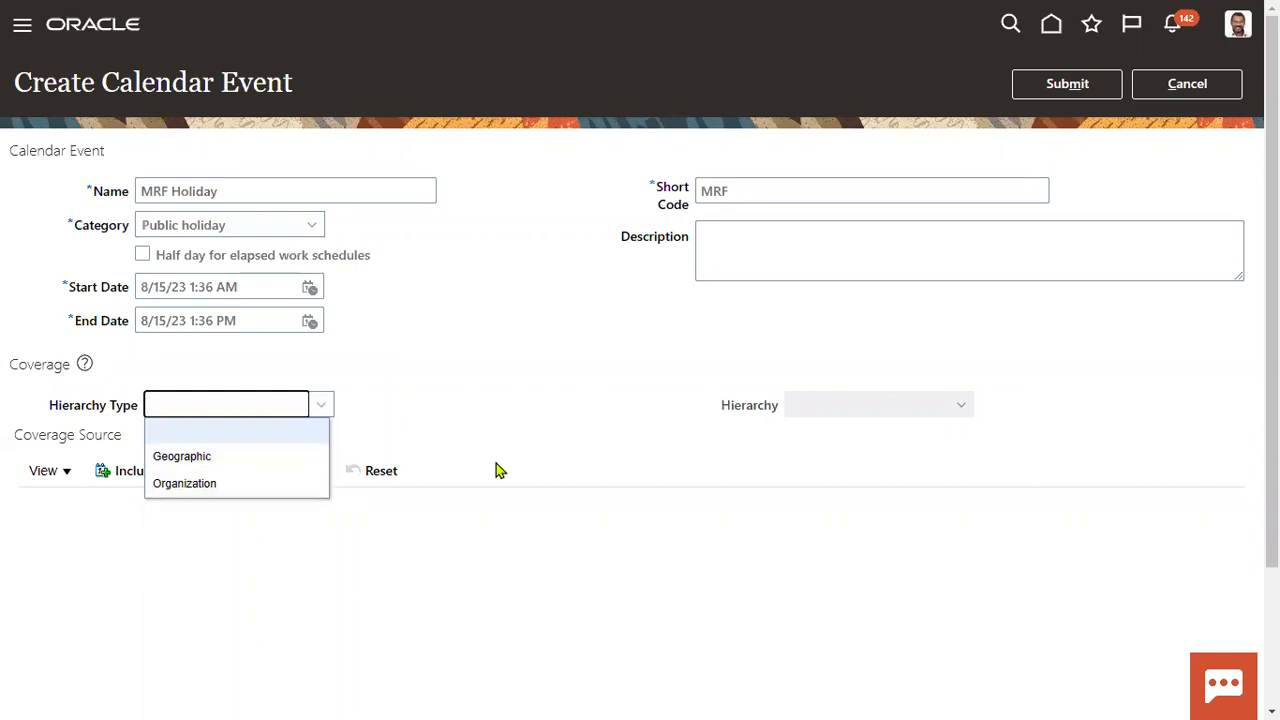
left_click(535, 415)
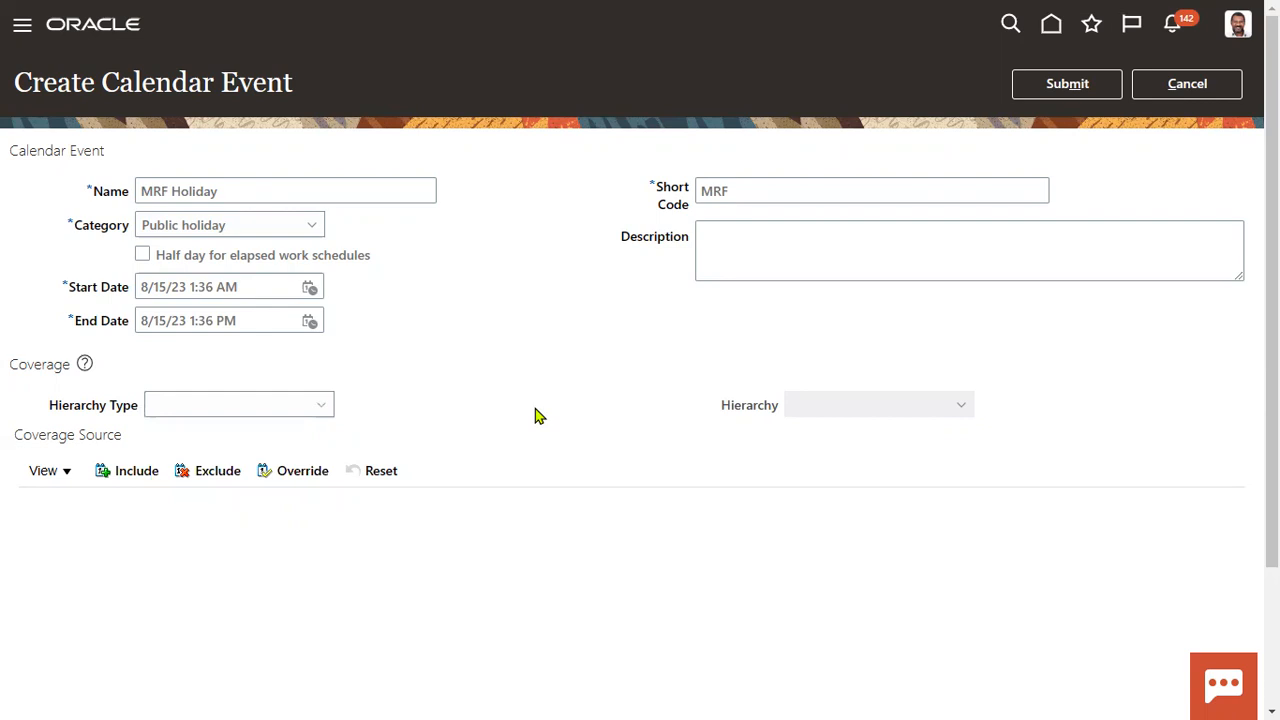
left_click(309, 405)
left_click(223, 457)
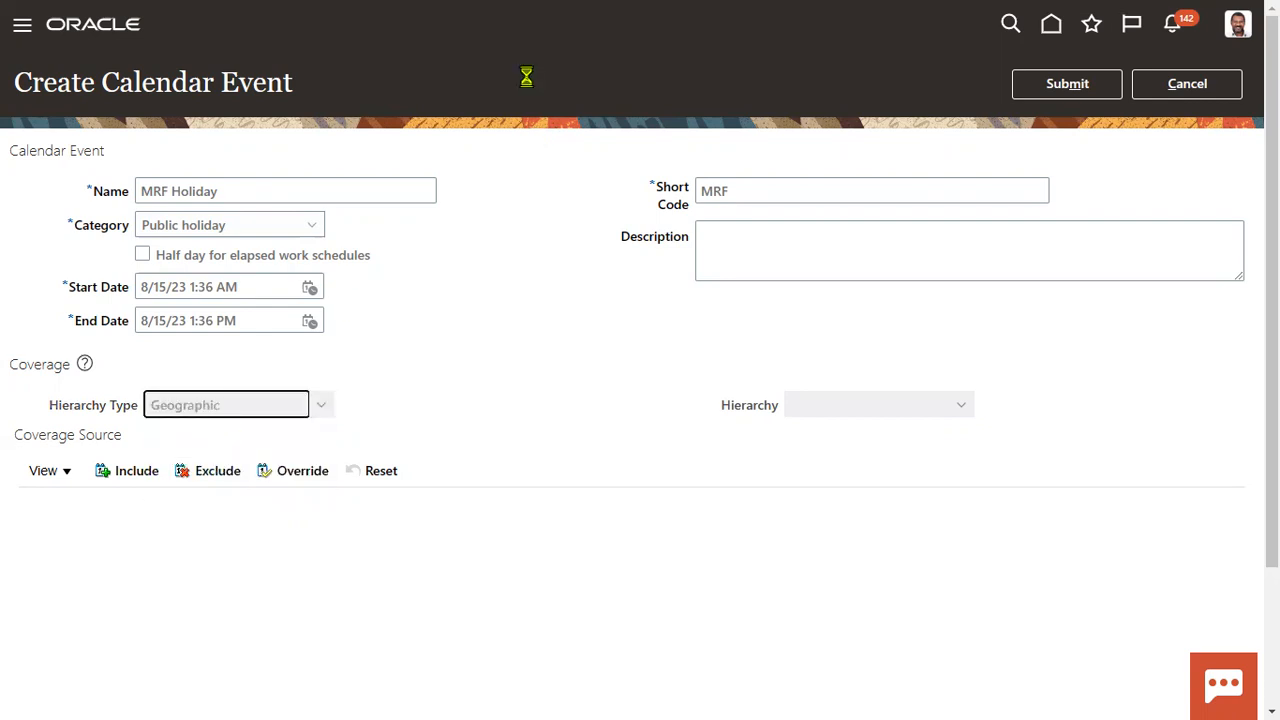
left_click(909, 416)
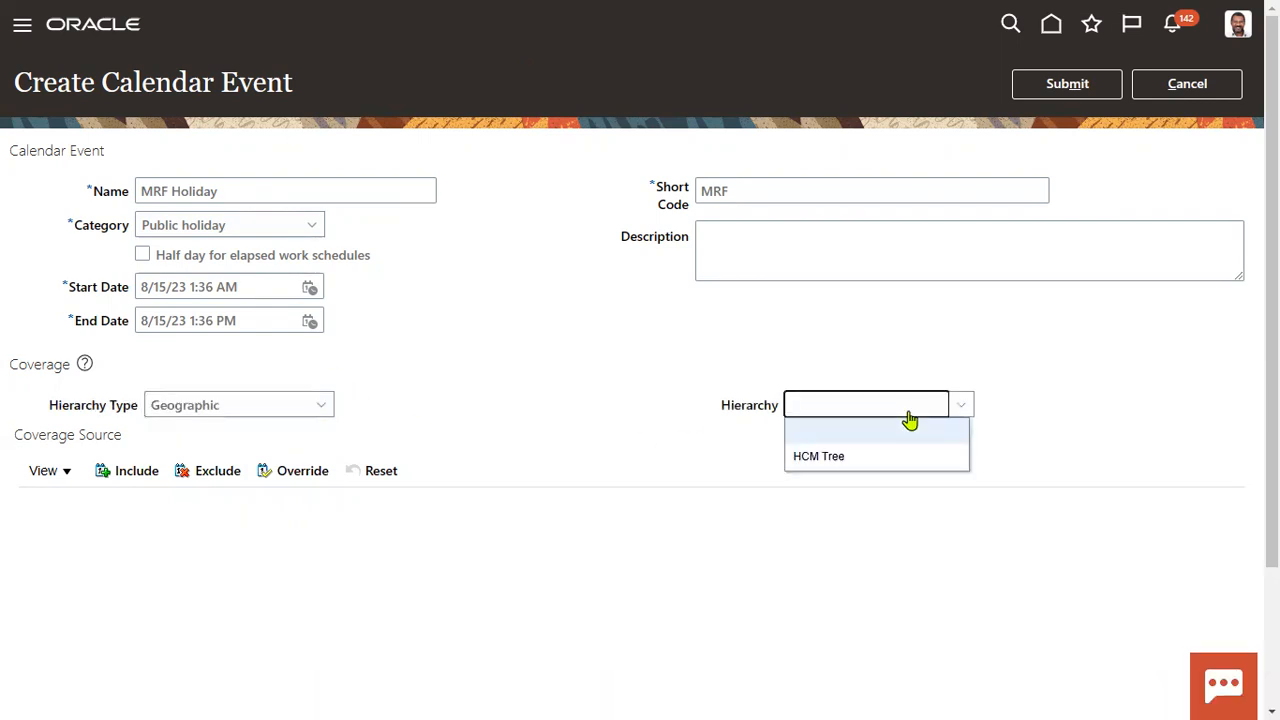
left_click(498, 428)
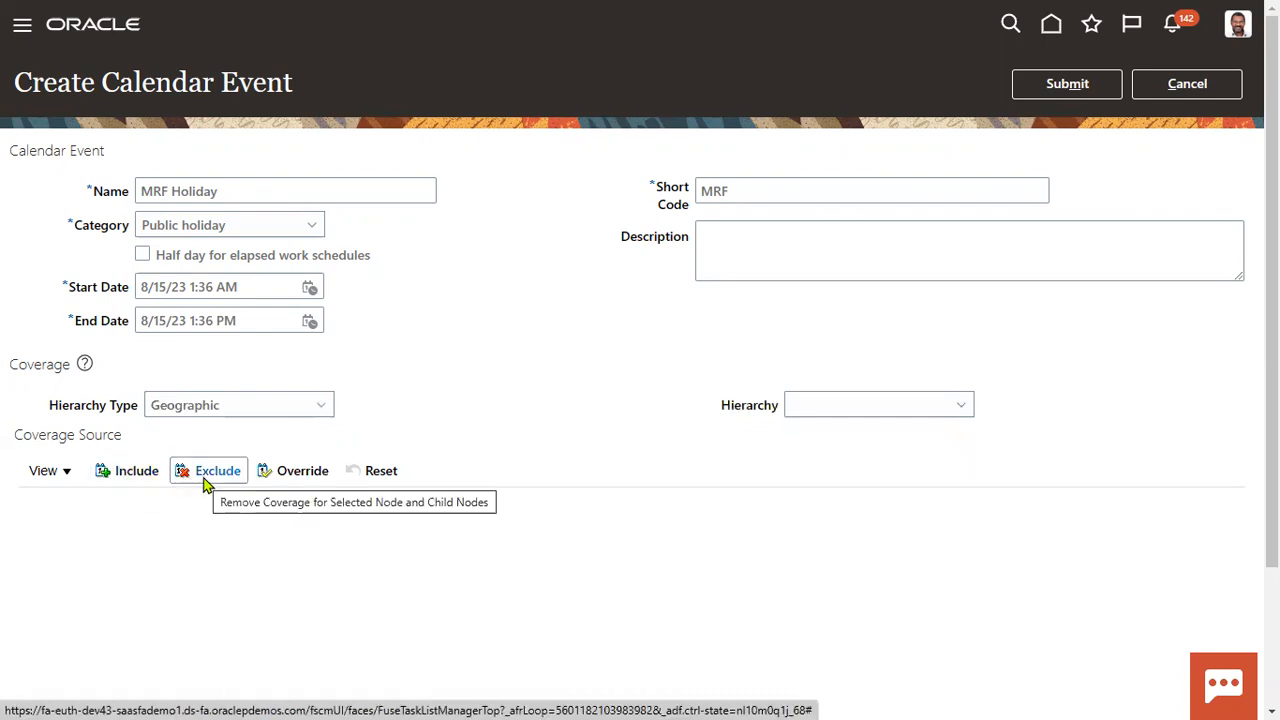
left_click(224, 412)
left_click(219, 432)
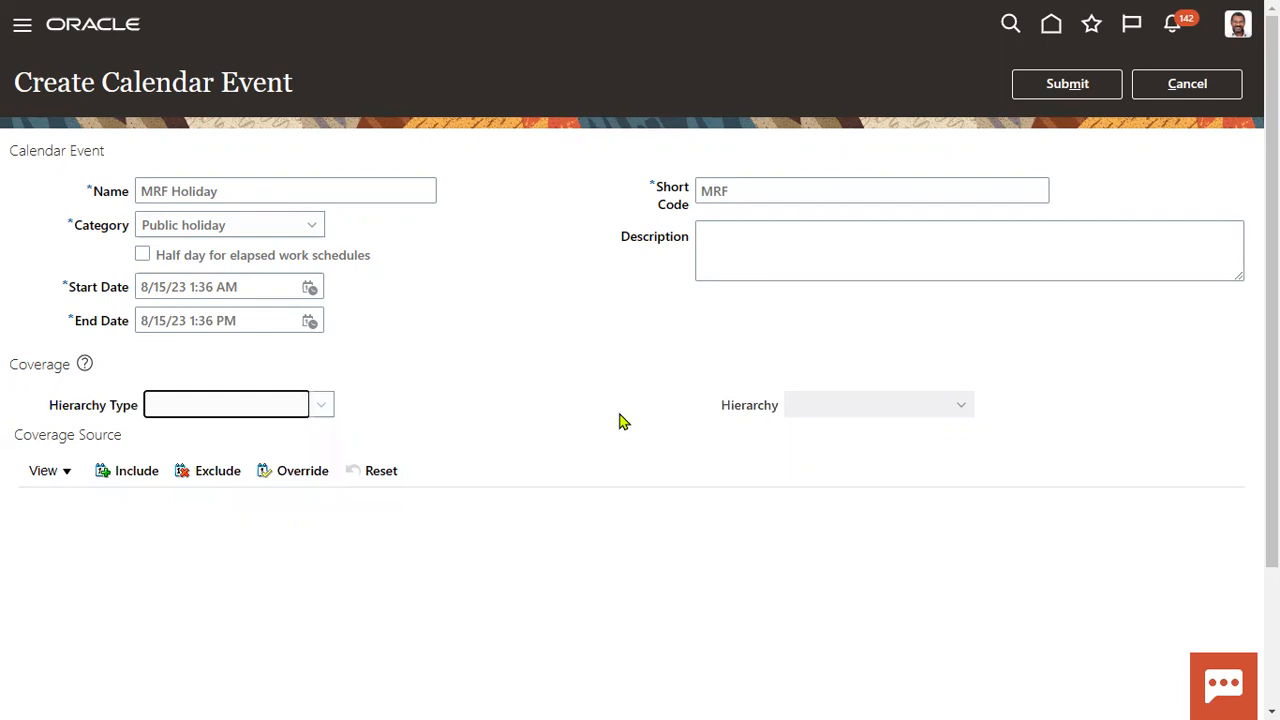
Submit the MRF Holiday calendar event and return to the Workforce Information setup tasks.
left_click(1083, 92)
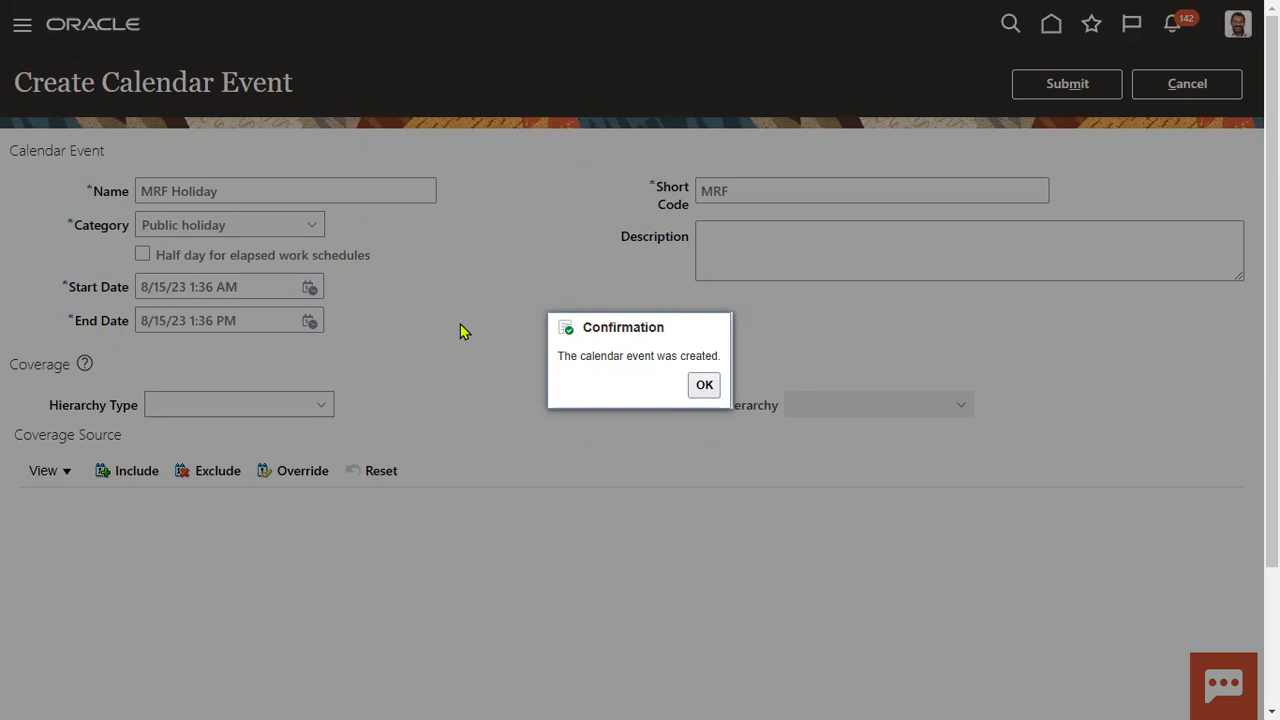
left_click(702, 394)
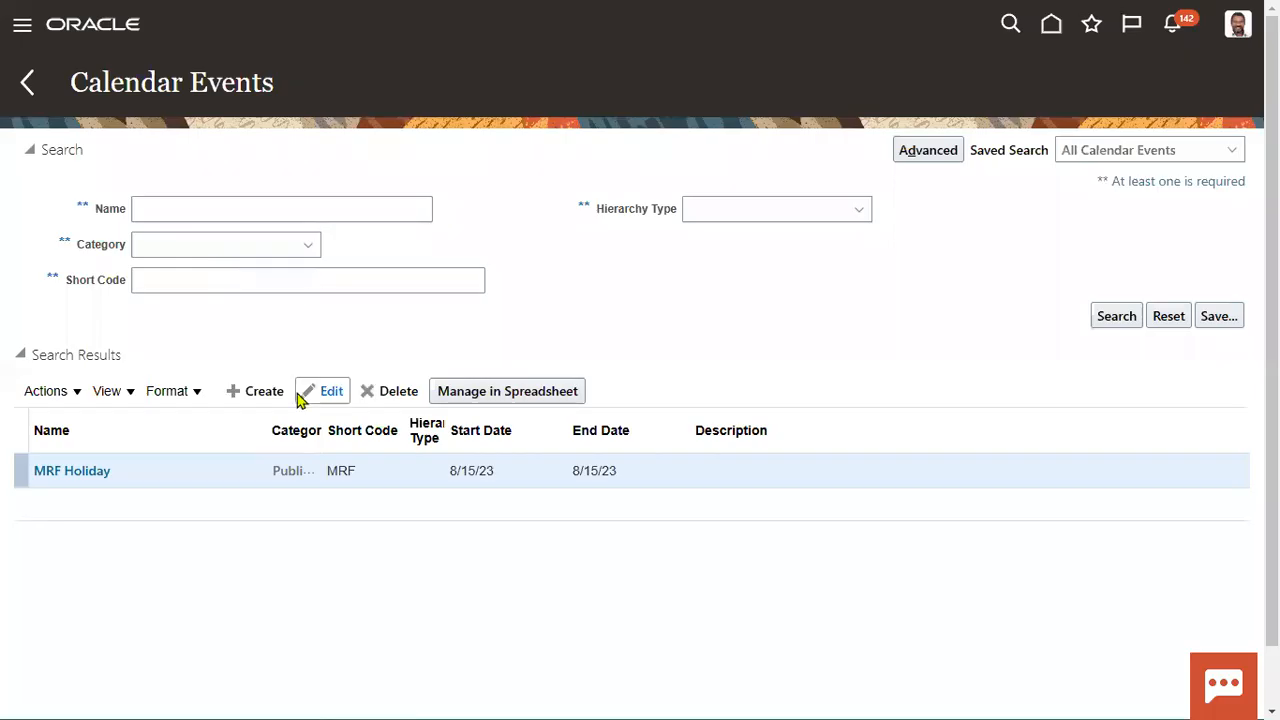
left_click(25, 82)
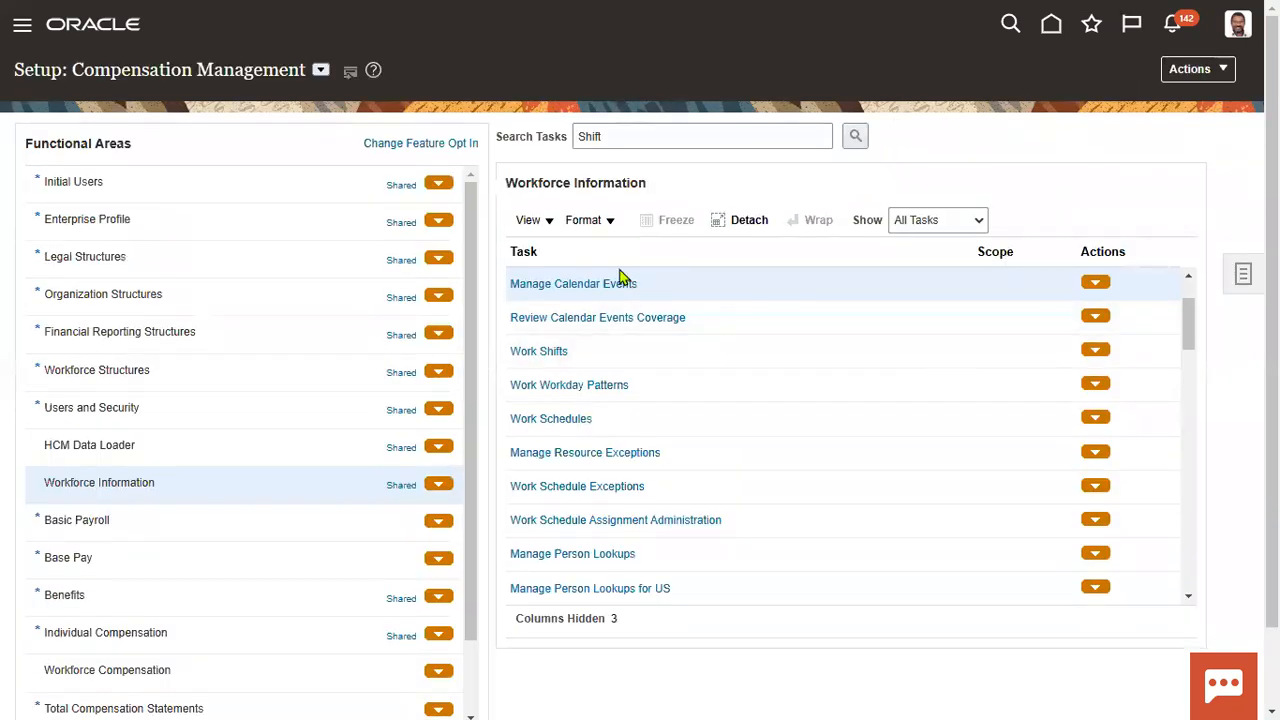
Open the Work Shifts task and start creating a new time shift.
left_click(592, 354)
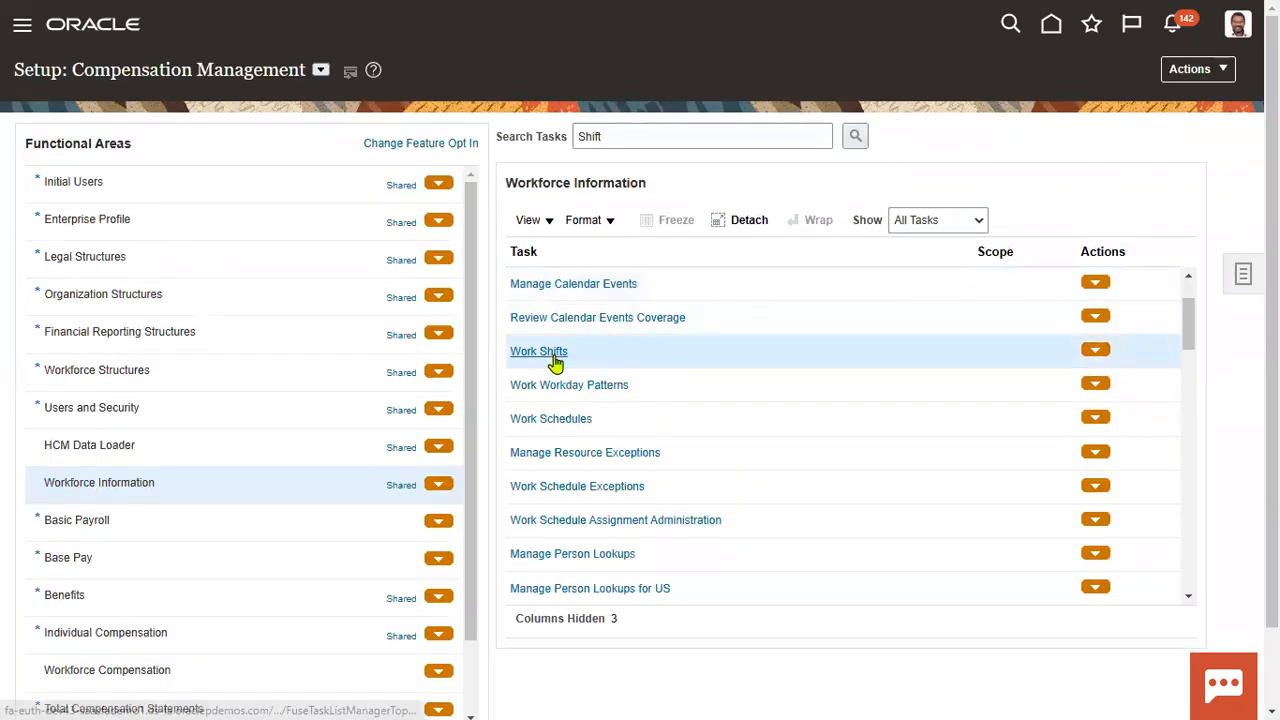
left_click(552, 353)
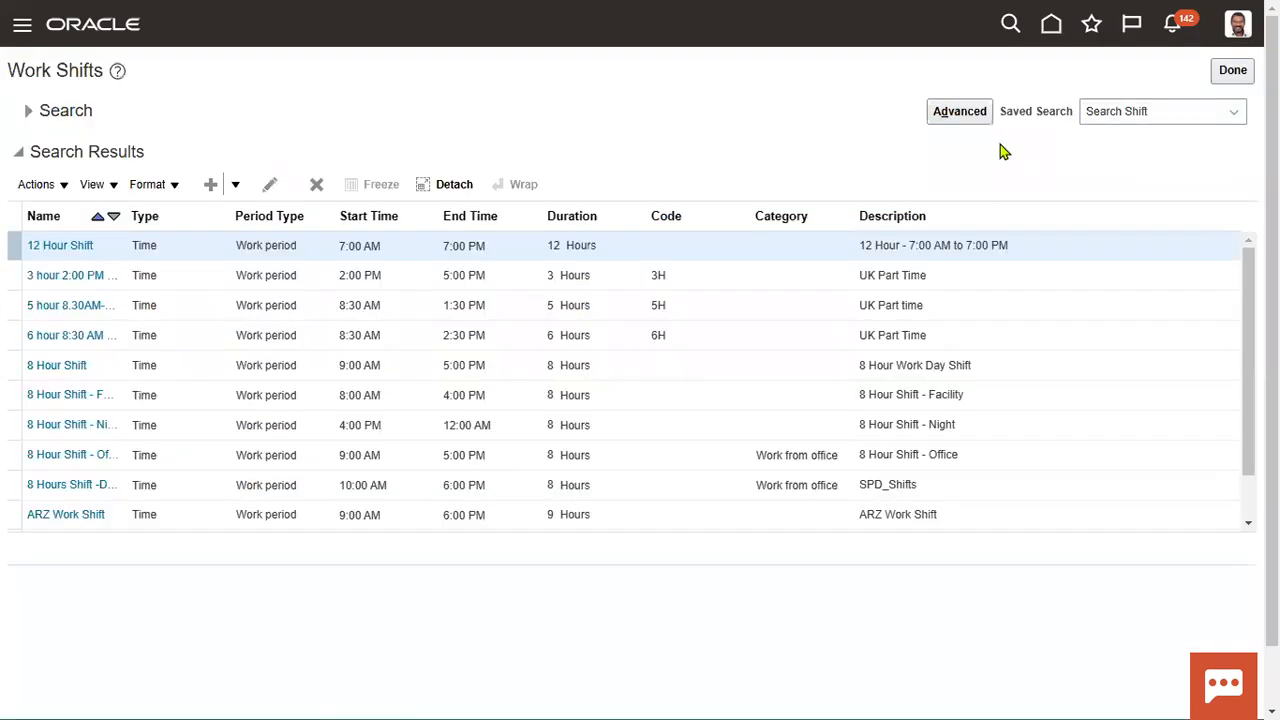
left_click(245, 183)
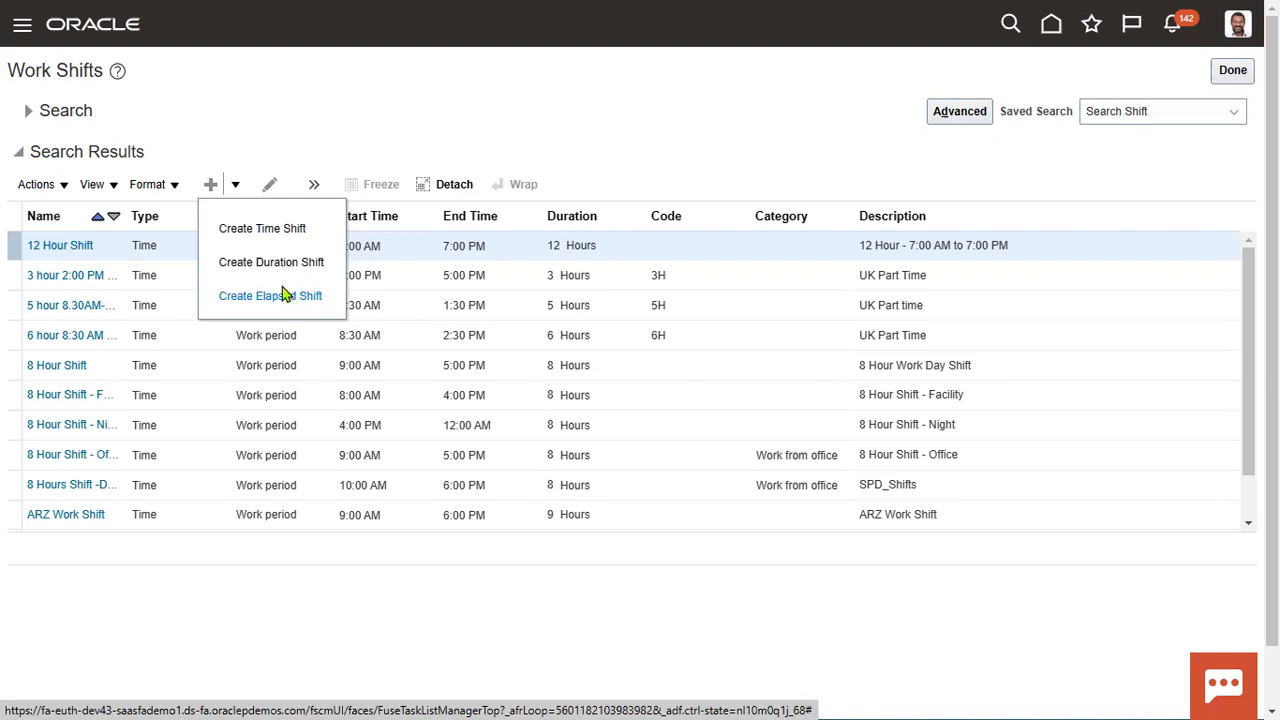
left_click(292, 230)
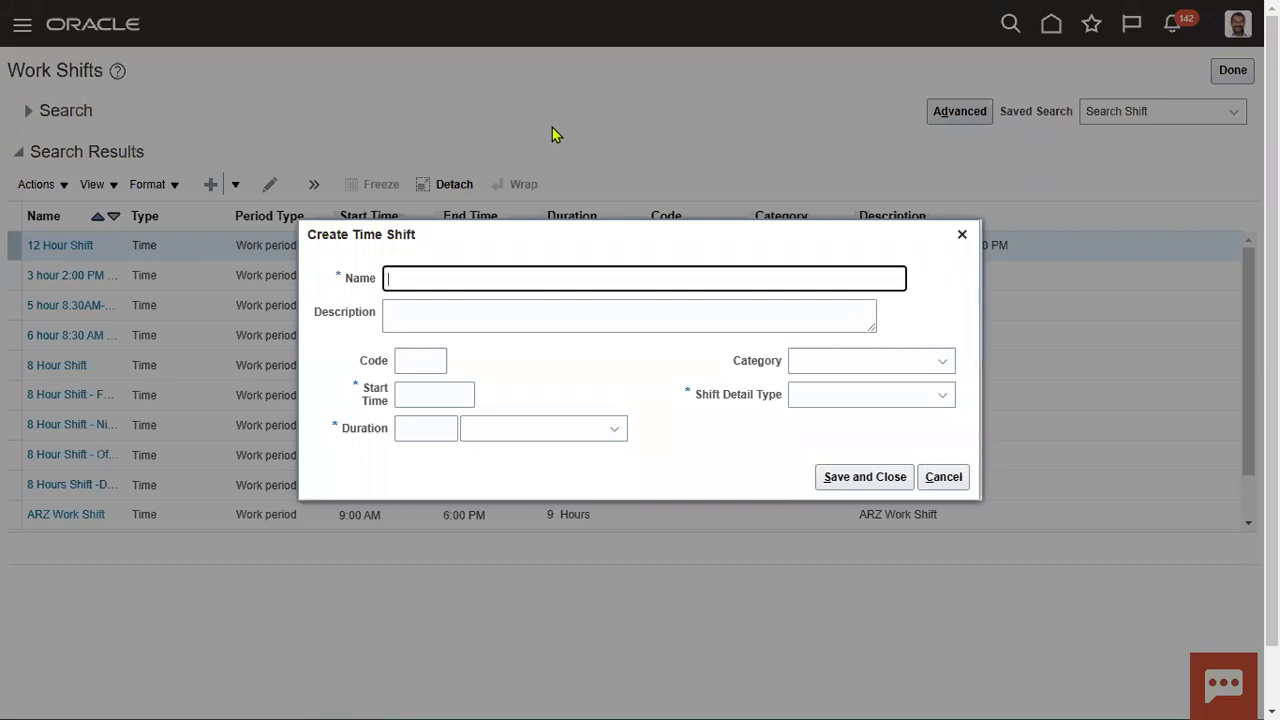
Enter MRF Shift as both the name and the description of the time shift.
type("MRF")
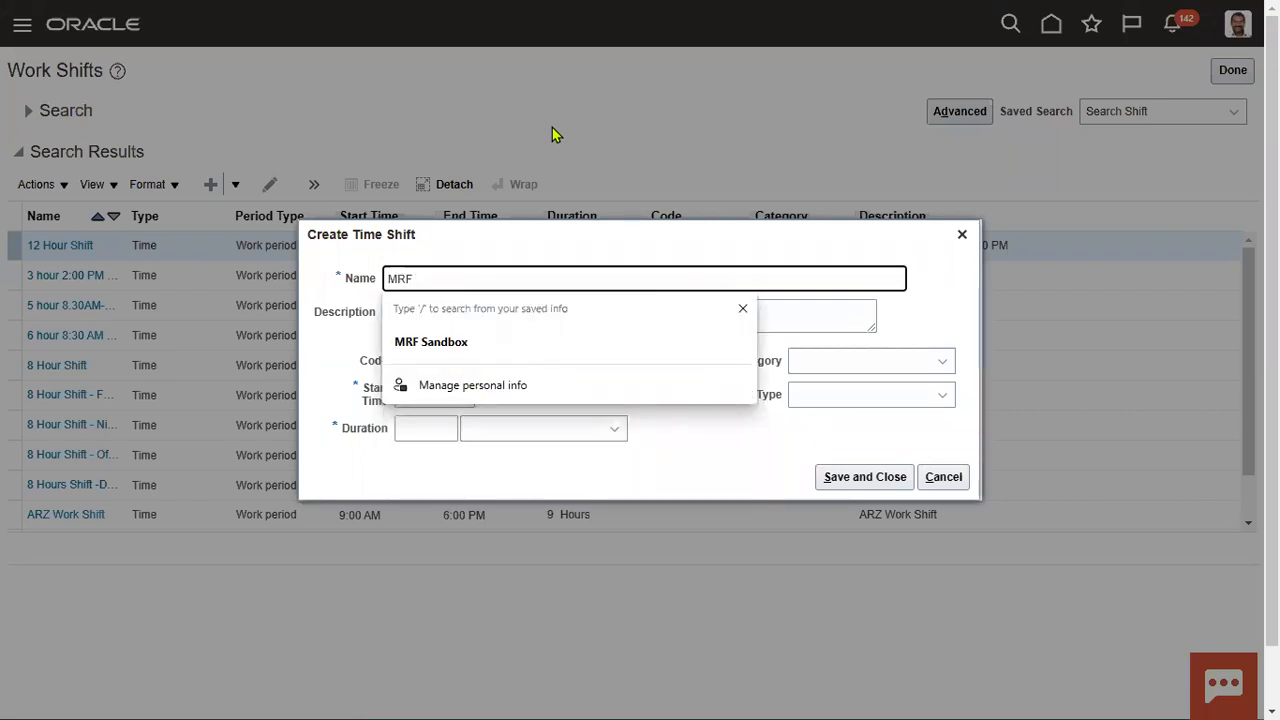
type(" Shift")
key("ctrl+a")
key("ctrl+c")
key("Tab")
key("ctrl+v")
key("Tab")
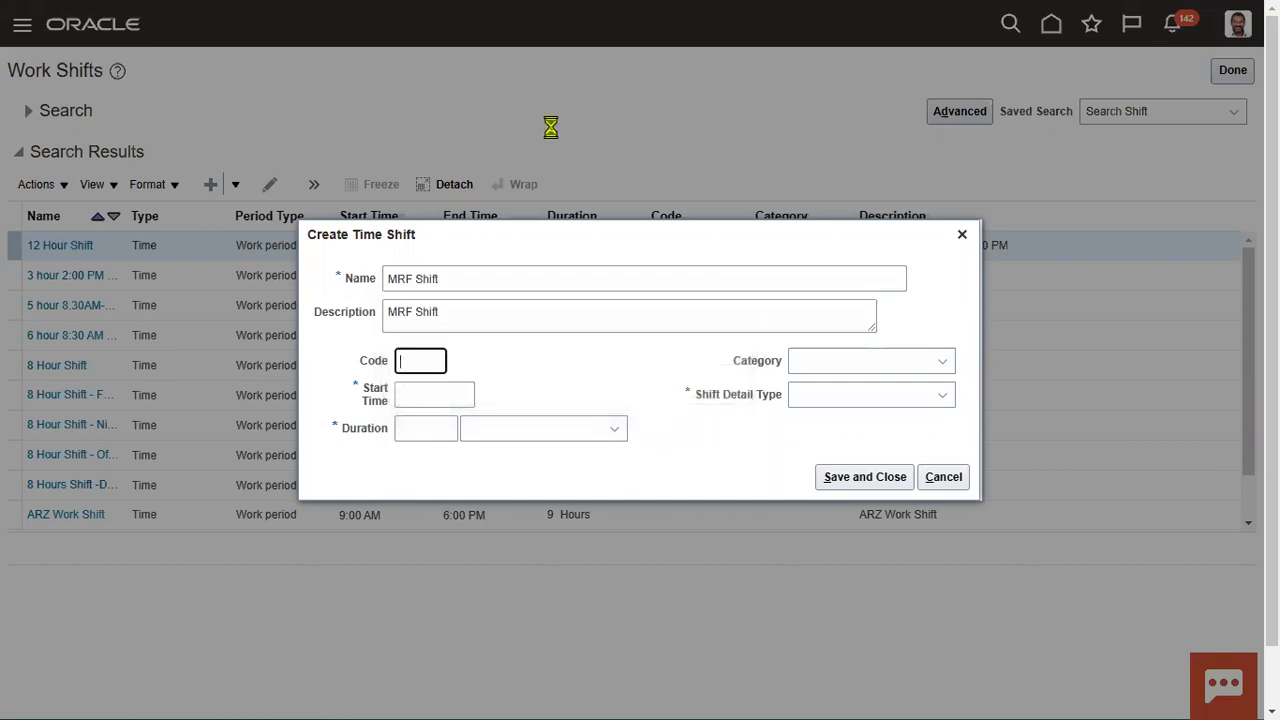
Set the start time of the MRF Shift time shift to 9:00 AM.
left_click(461, 394)
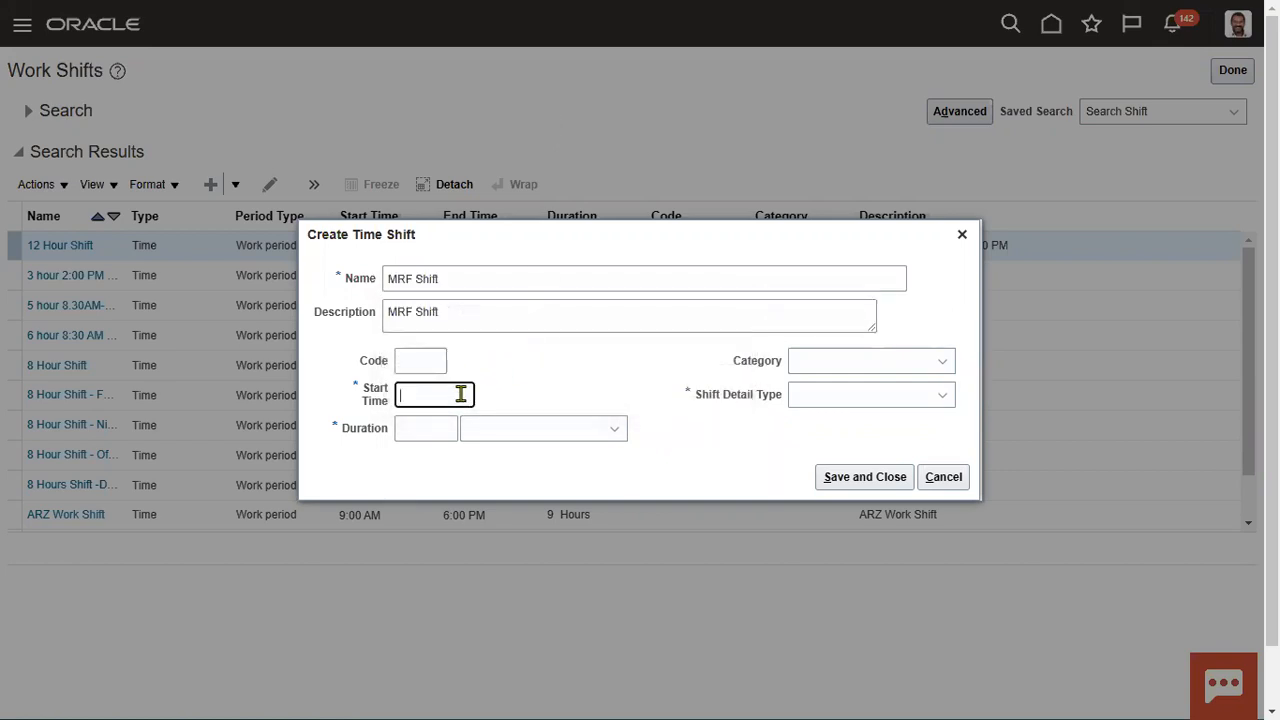
type("09:00")
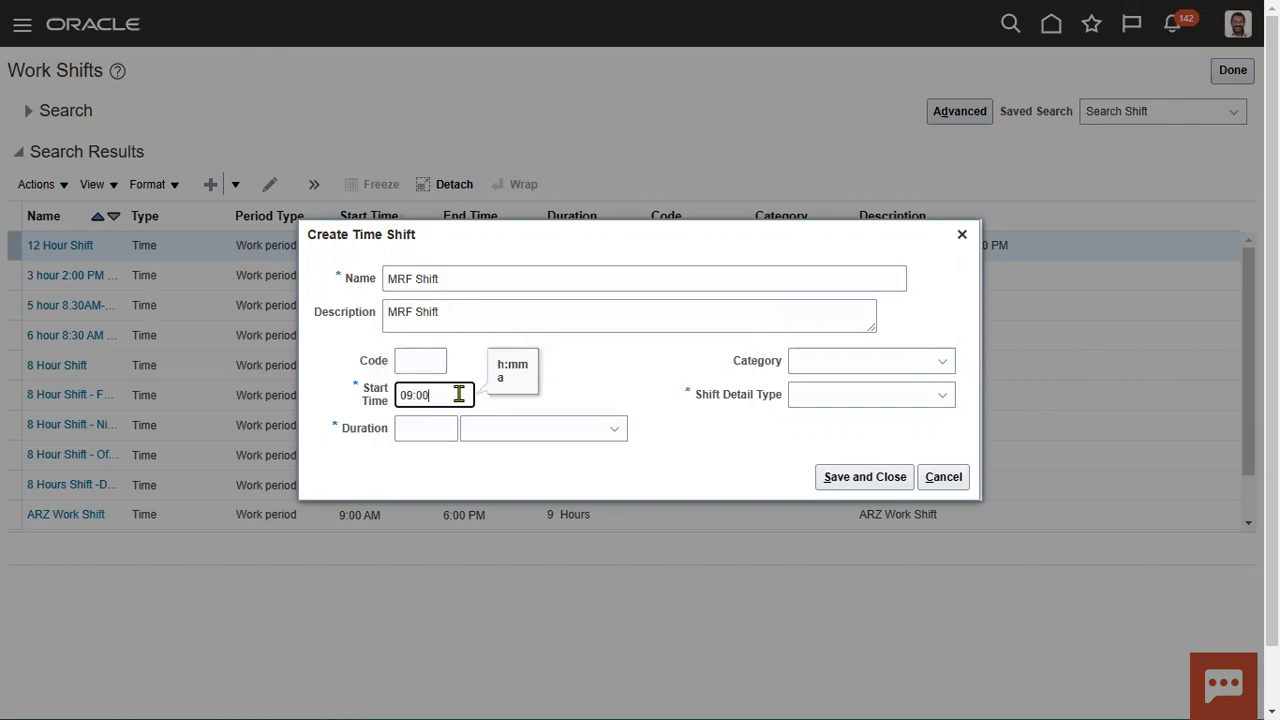
key("Tab")
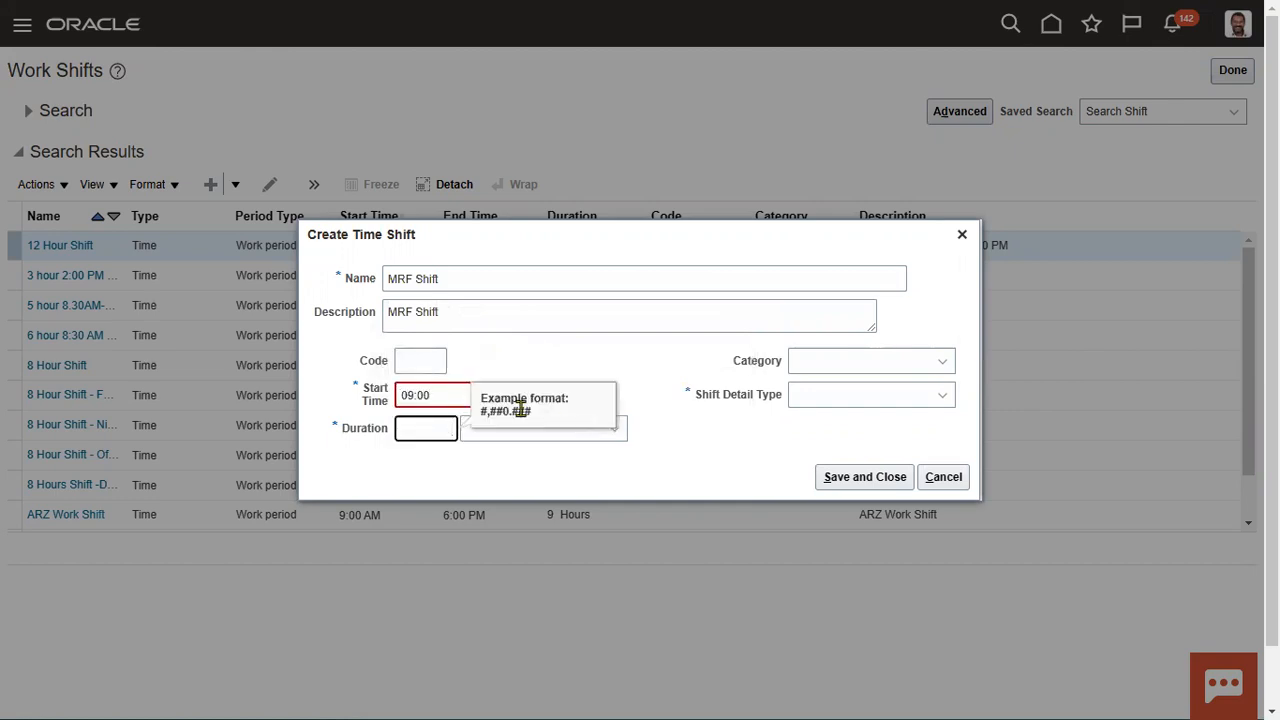
left_click(466, 399)
type("AM")
key("Tab")
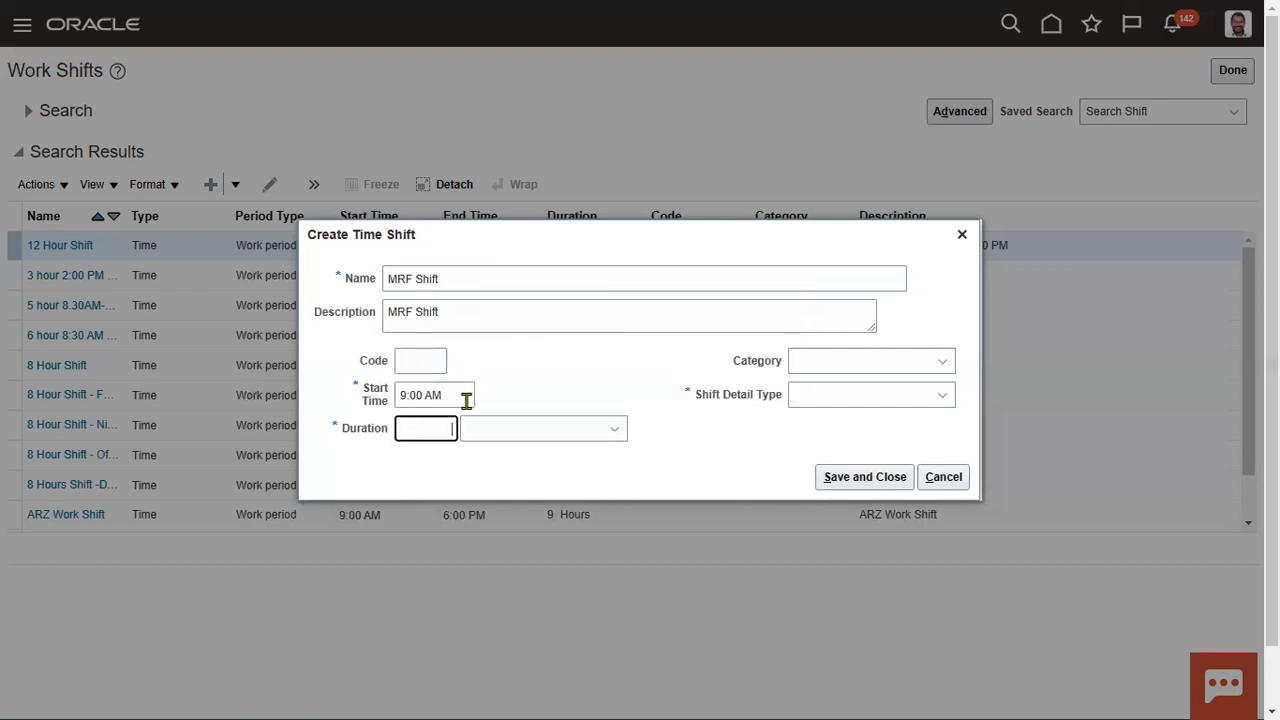
Set the duration of the MRF Shift time shift to 8 Hours.
type("8")
key("Tab")
type("Hours")
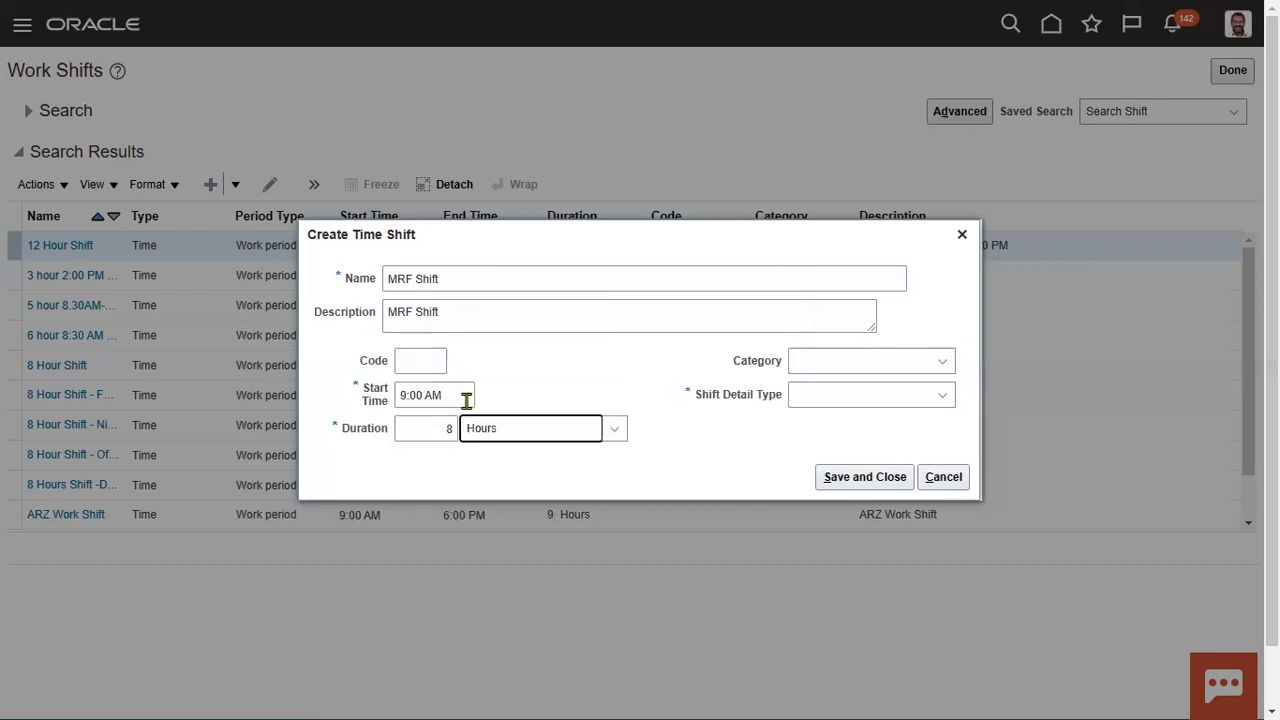
Set the time shift's category to Work from office and its shift detail type to Flexible.
left_click(922, 367)
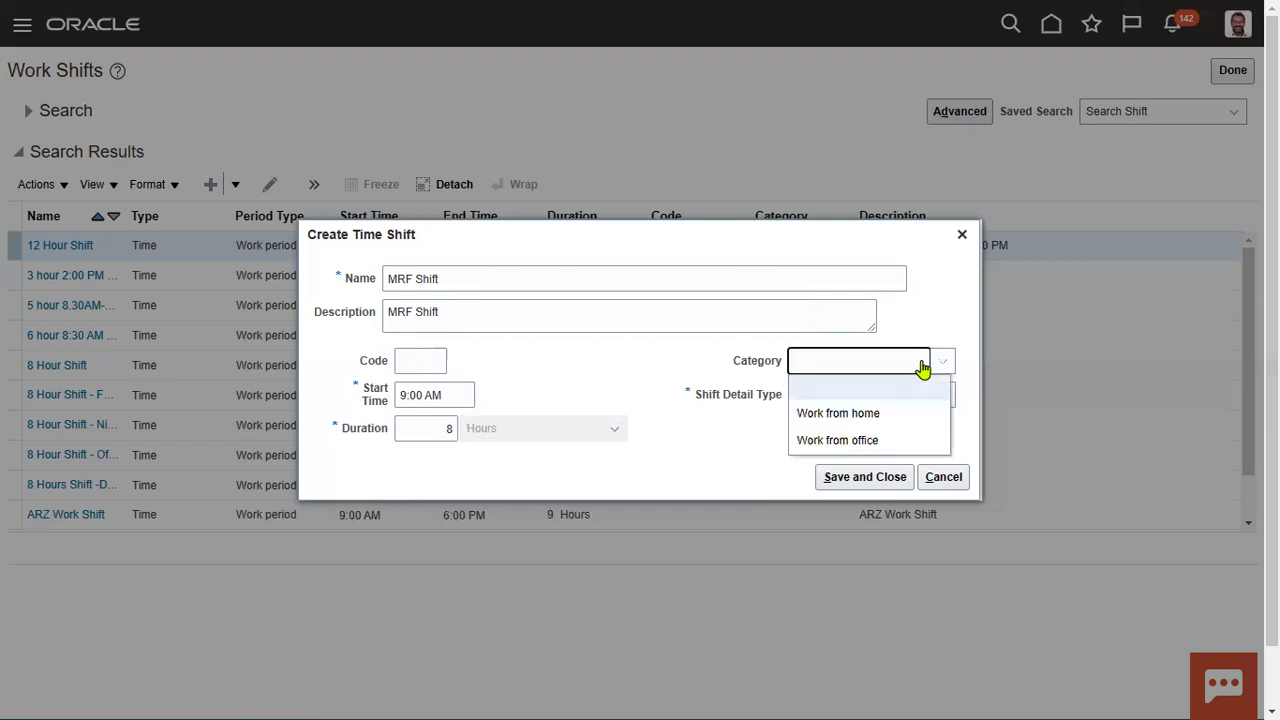
left_click(877, 441)
left_click(889, 397)
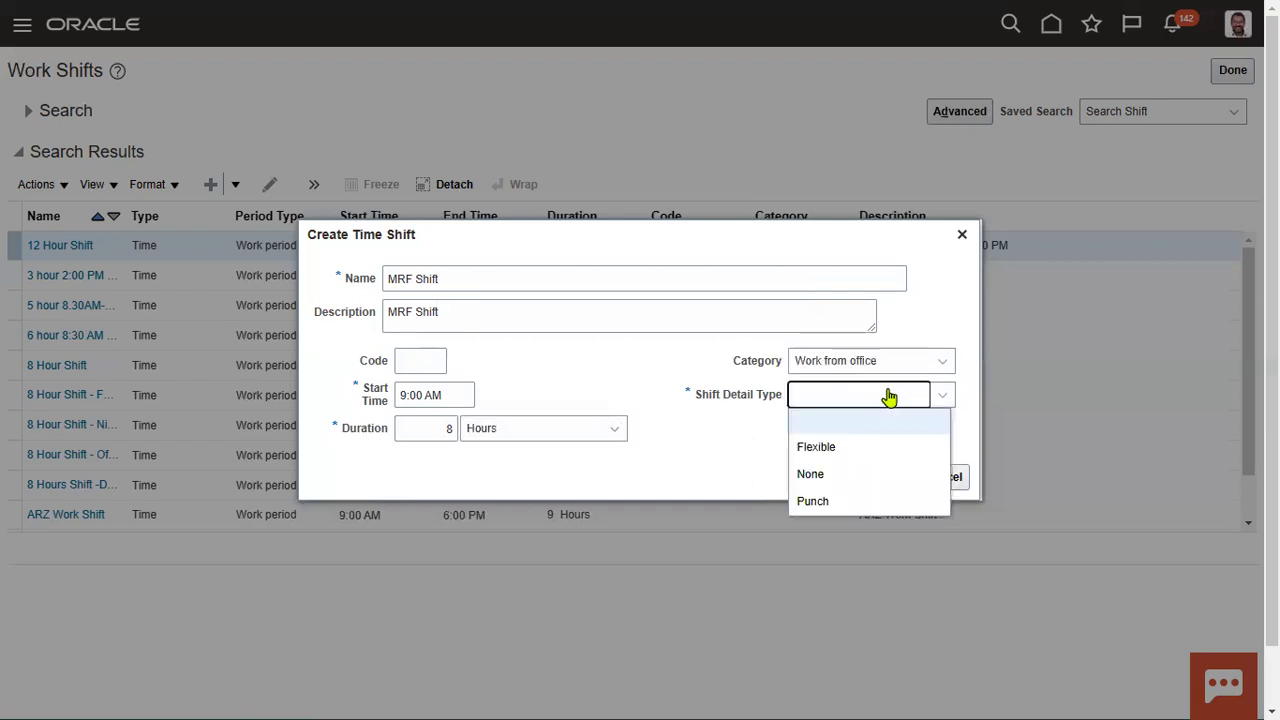
left_click(830, 448)
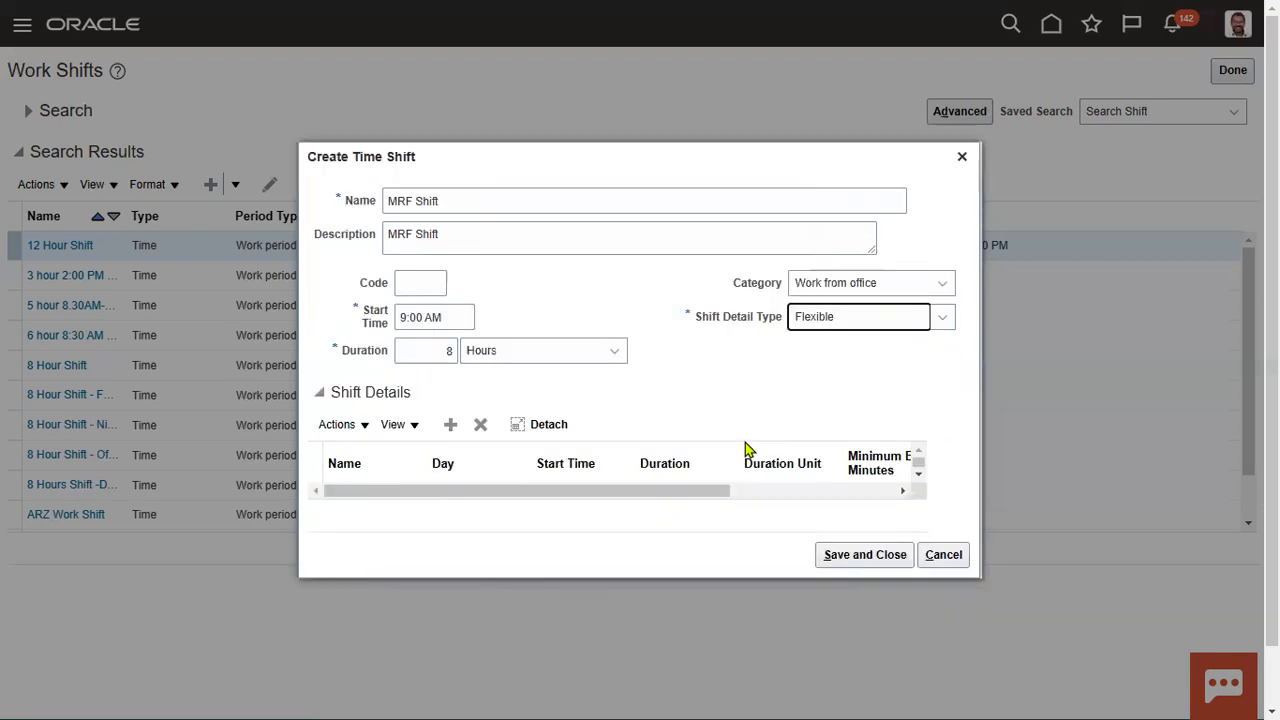
Add a Core working hours row to the shift details with start time 9:00 AM and a duration of 8 Hours.
left_click(450, 424)
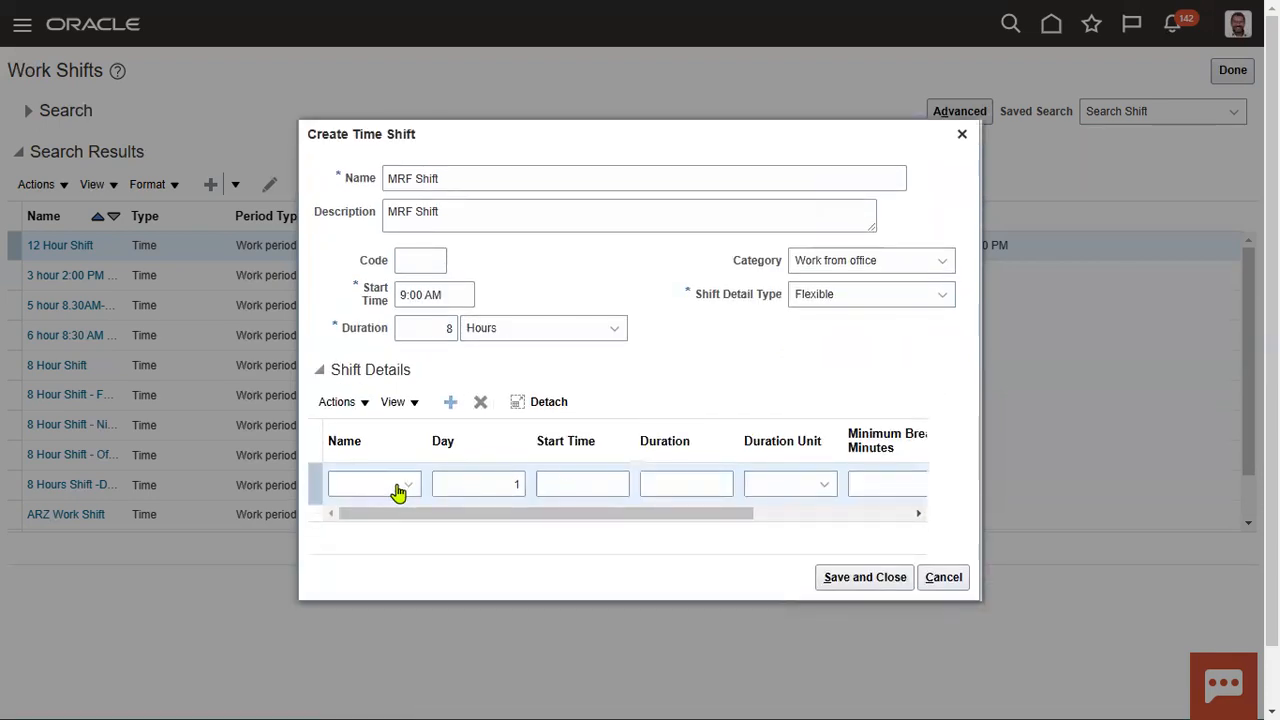
left_click(397, 492)
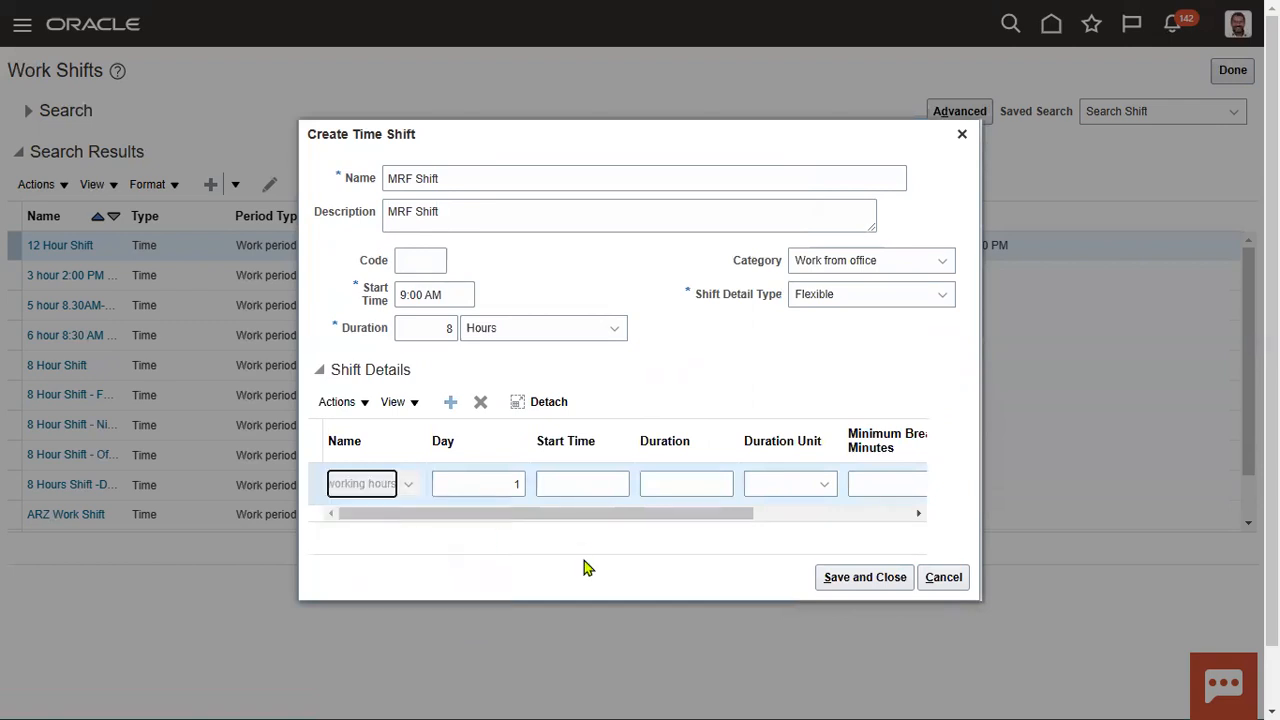
key("Tab")
type("09:00 AM")
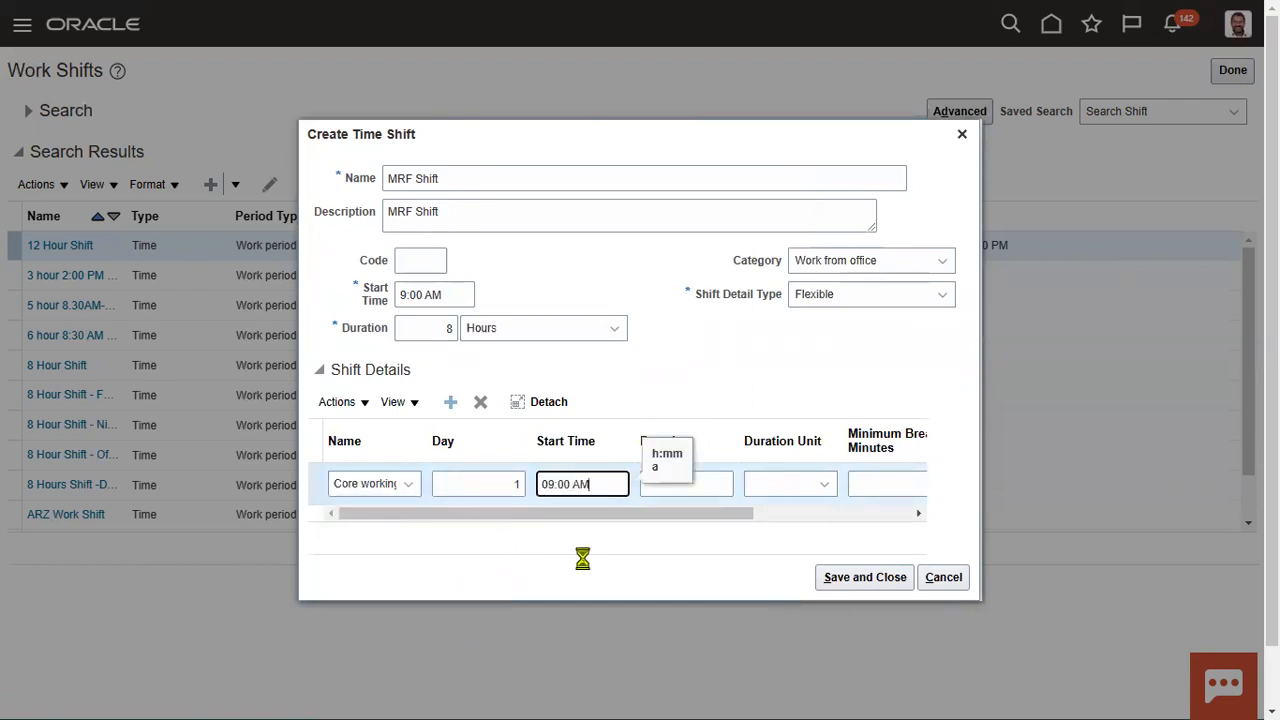
key("Tab")
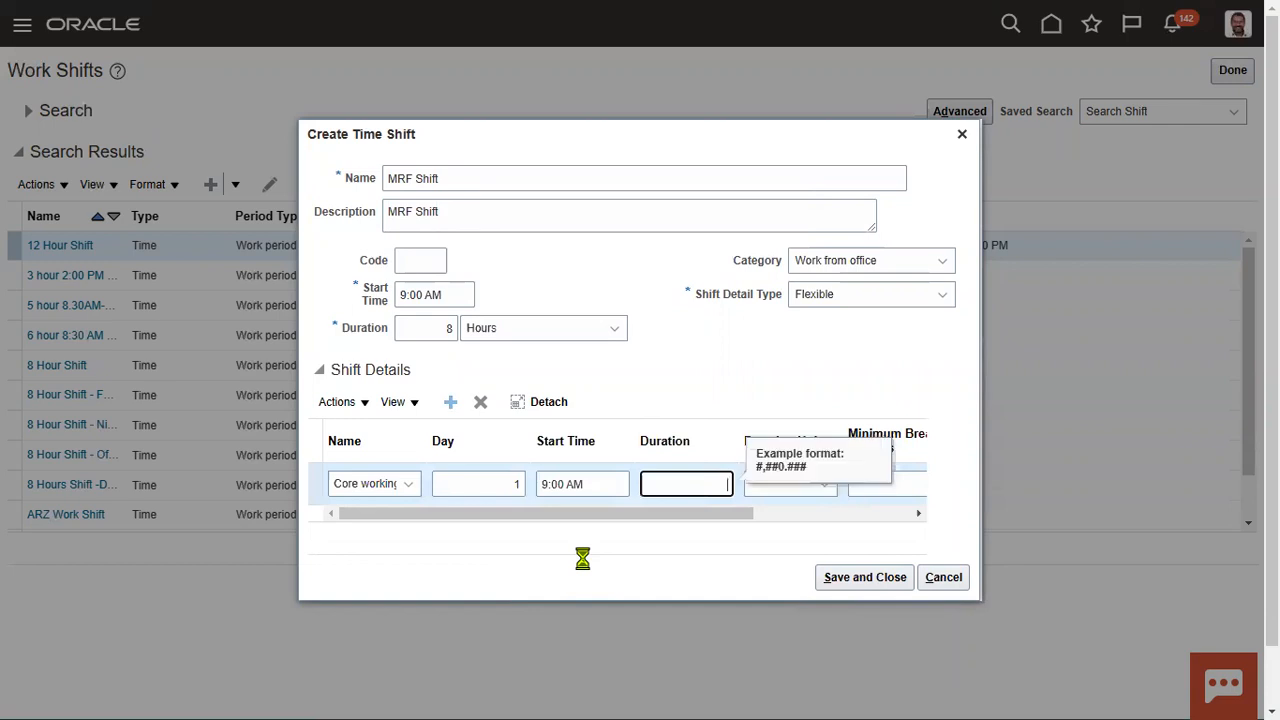
type("8")
key("Tab")
type("Hours")
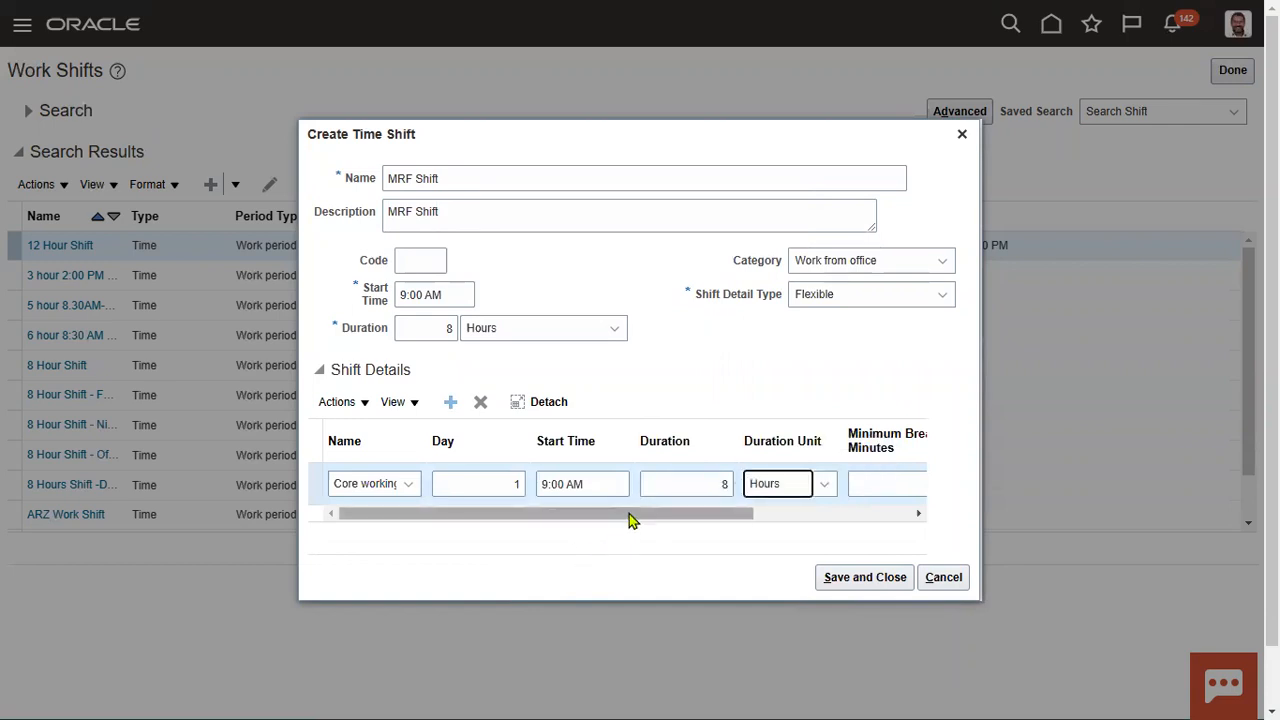
Set the shift detail row's minimum break minutes to 2 and save the MRF Shift time shift.
left_click_drag(631, 520, 869, 517)
left_click(672, 483)
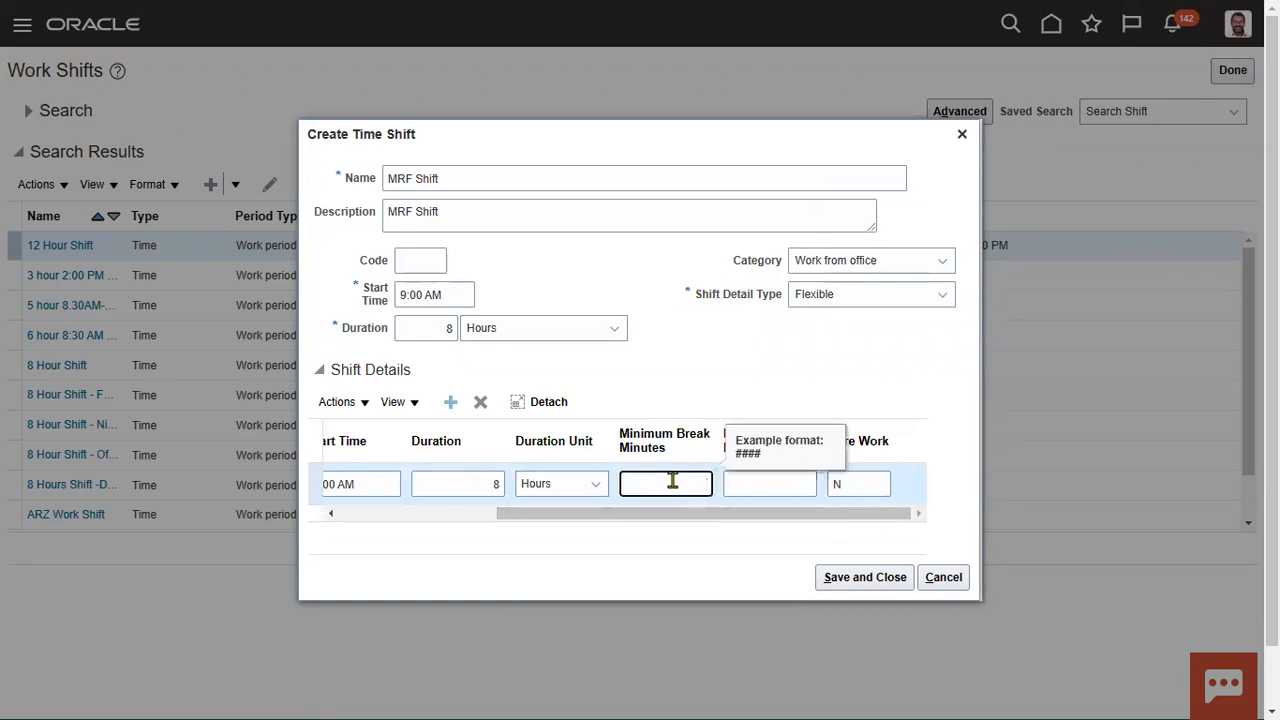
type("2")
key("Tab")
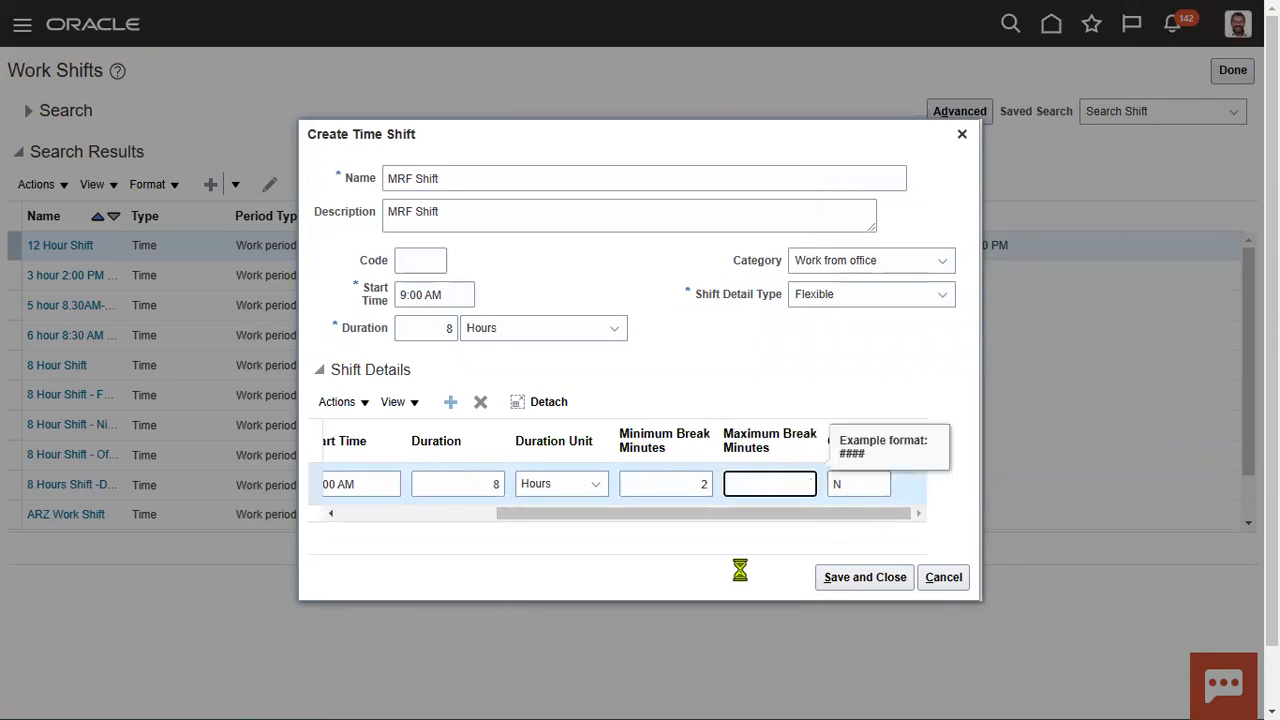
left_click(797, 374)
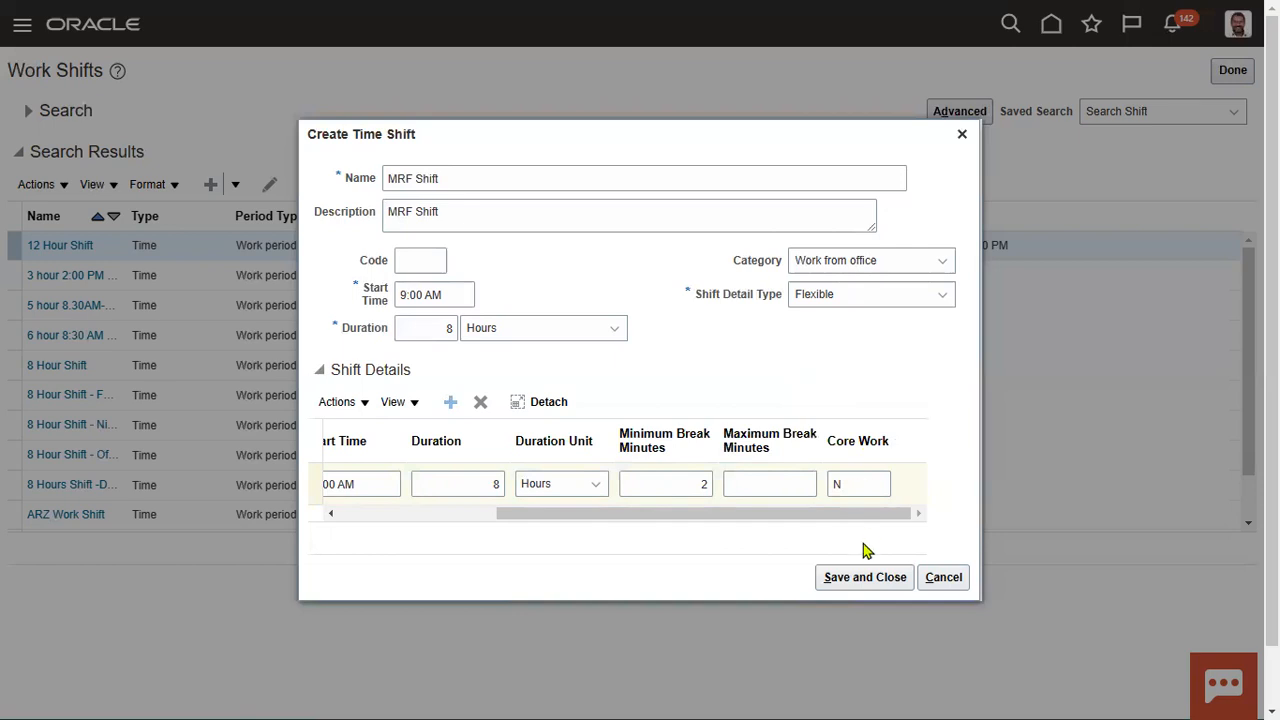
left_click(852, 578)
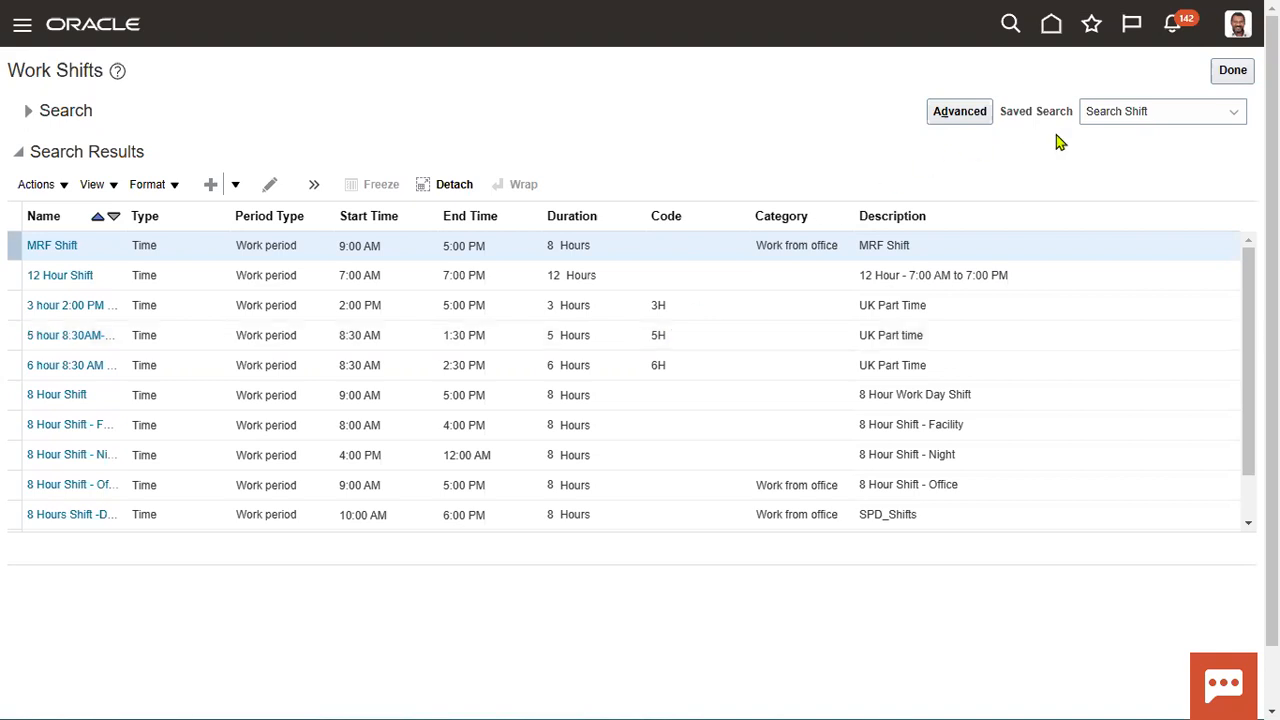
Return to the Workforce Information setup tasks and open the Work Workday Patterns task.
left_click(1236, 72)
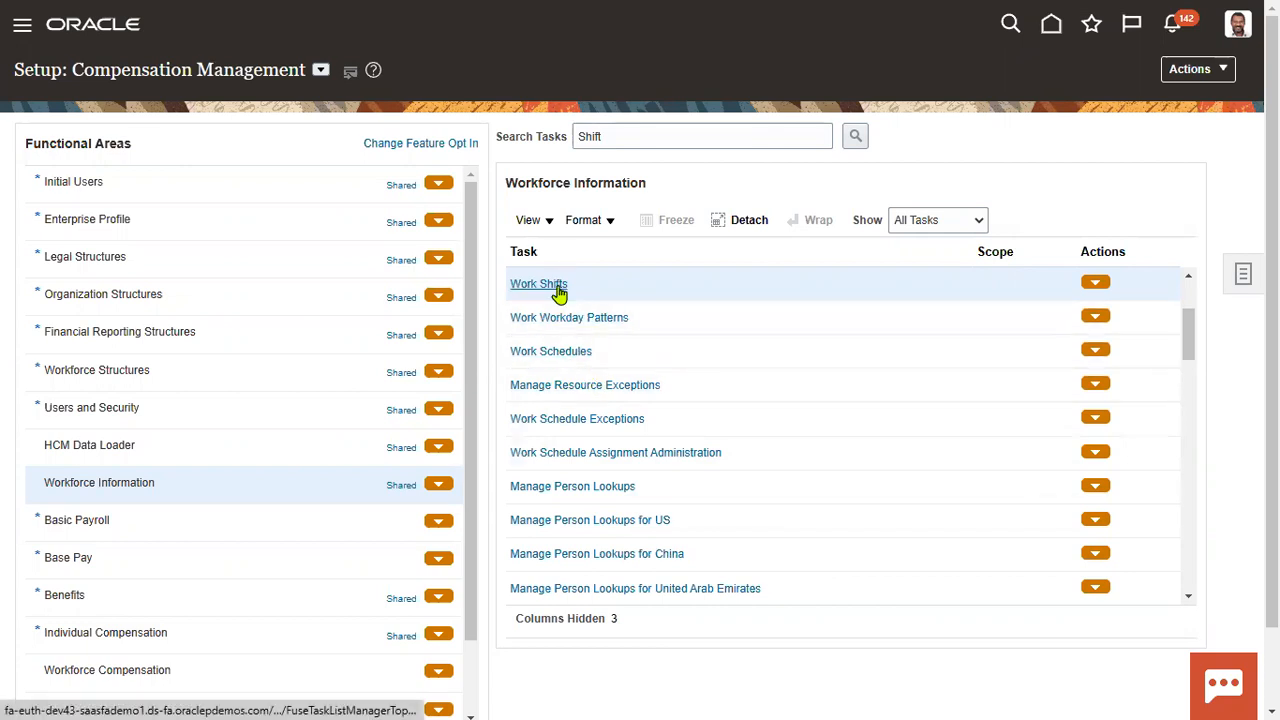
left_click(571, 318)
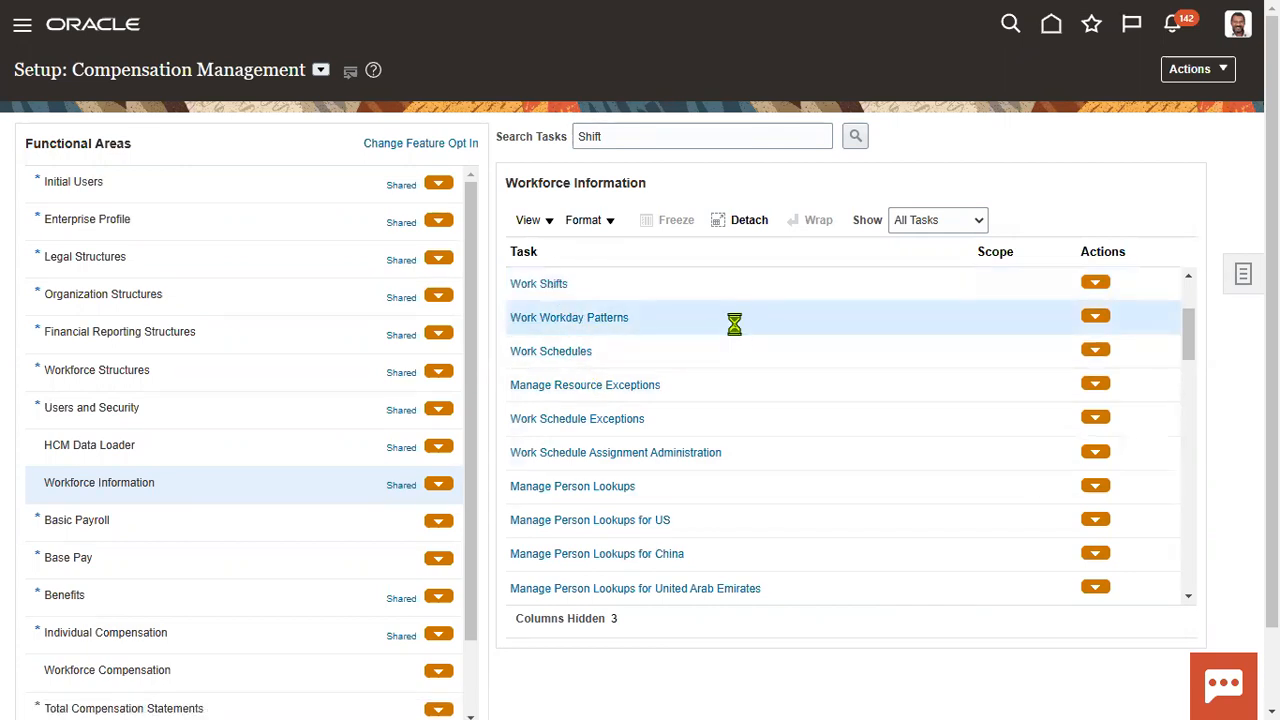
left_click(605, 318)
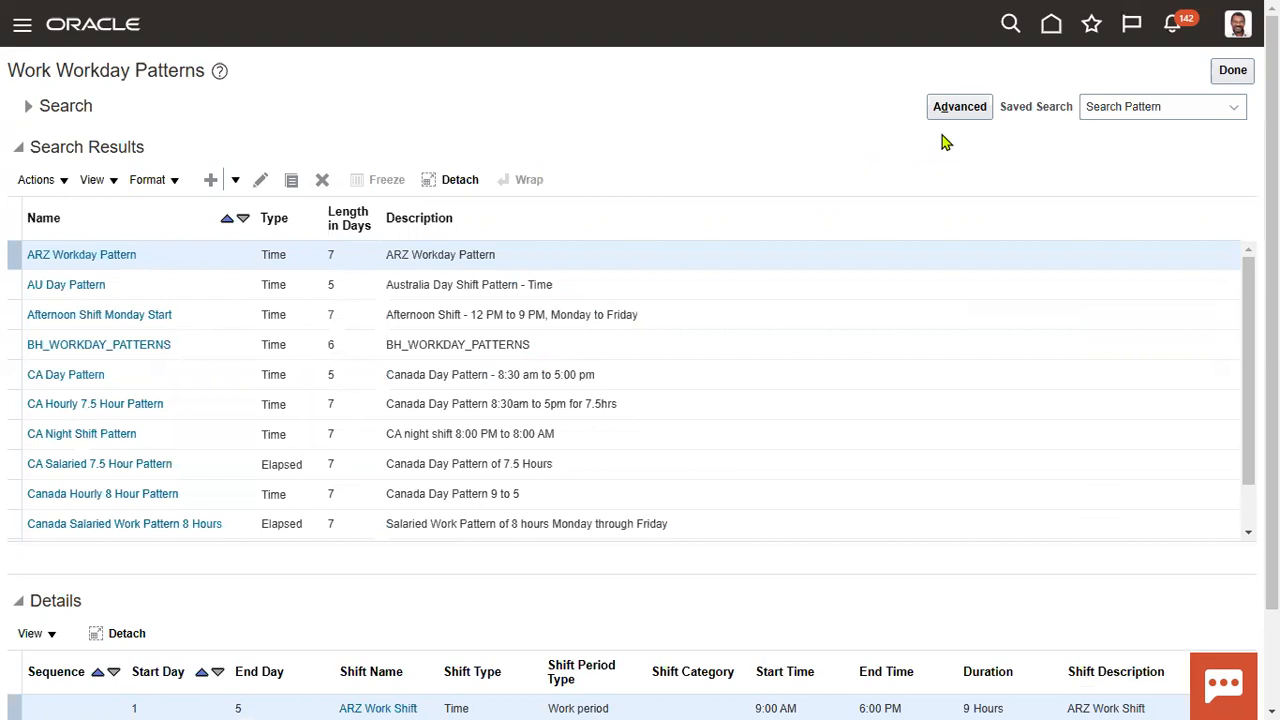
Find the Gulf 7 Day Pattern among the existing workday patterns and open it for editing.
left_click(239, 179)
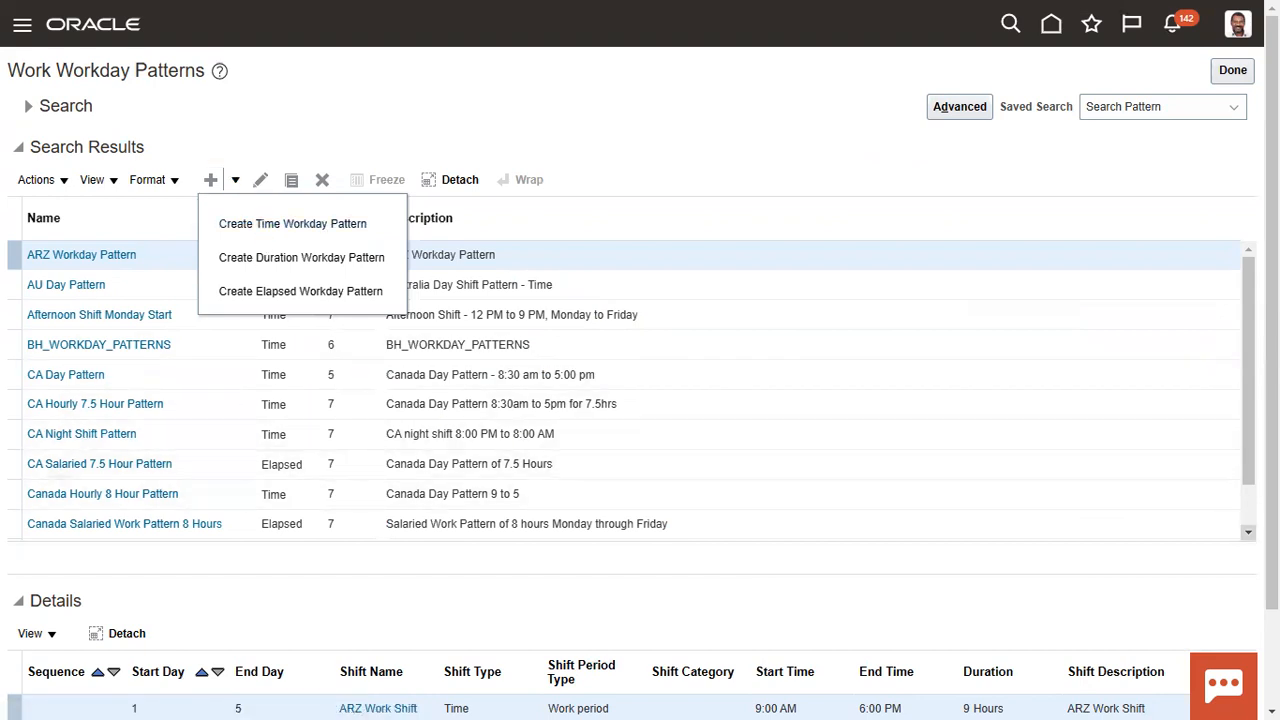
scroll(1210, 481, "down", 1)
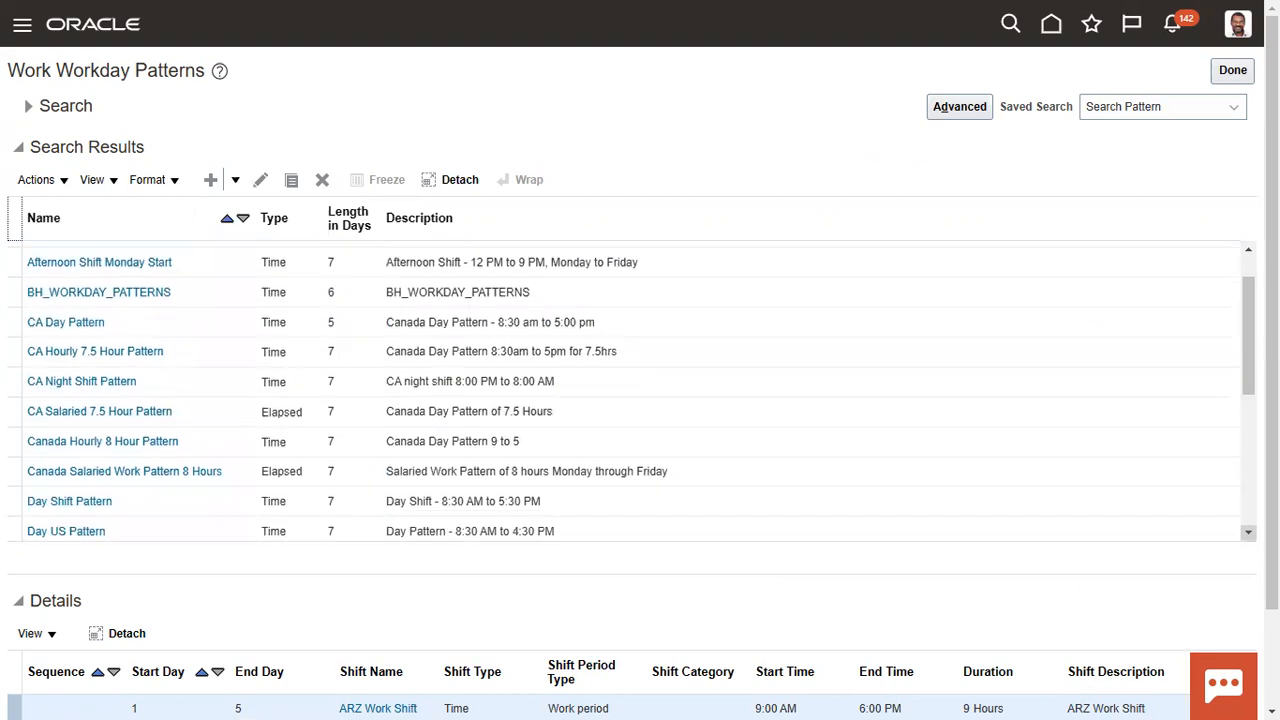
scroll(1034, 489, "down", 3)
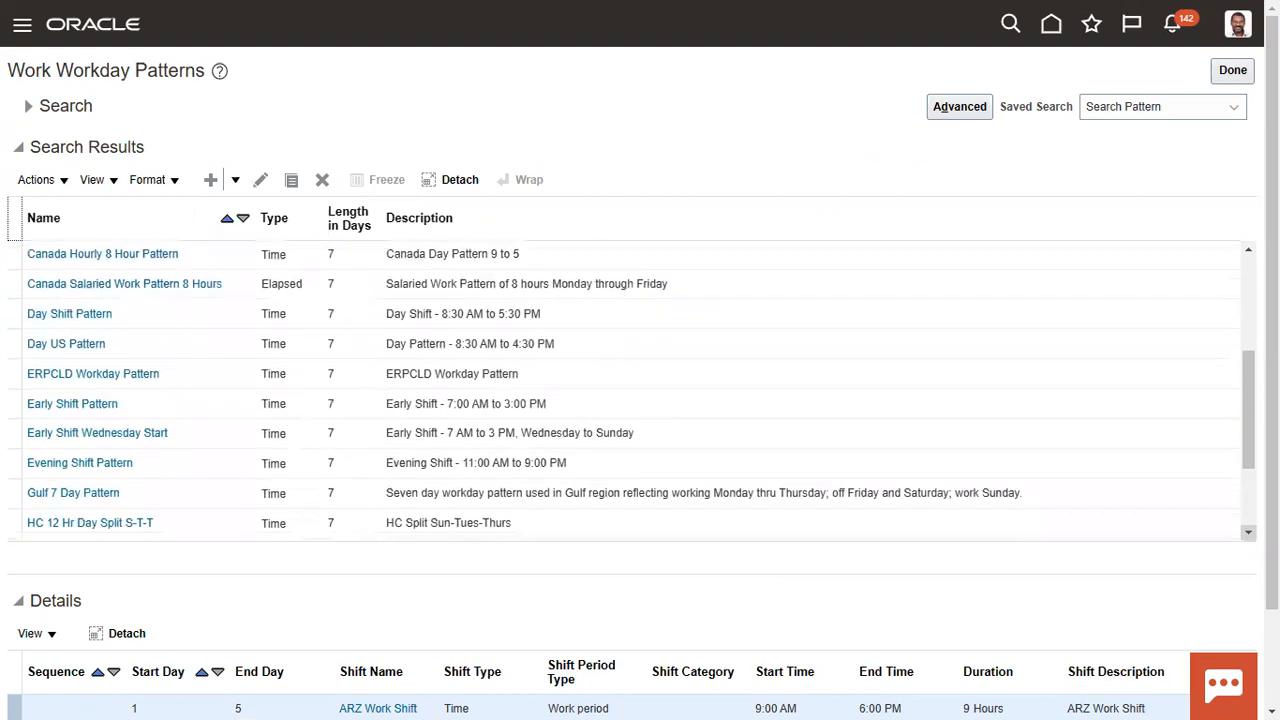
left_click(474, 455)
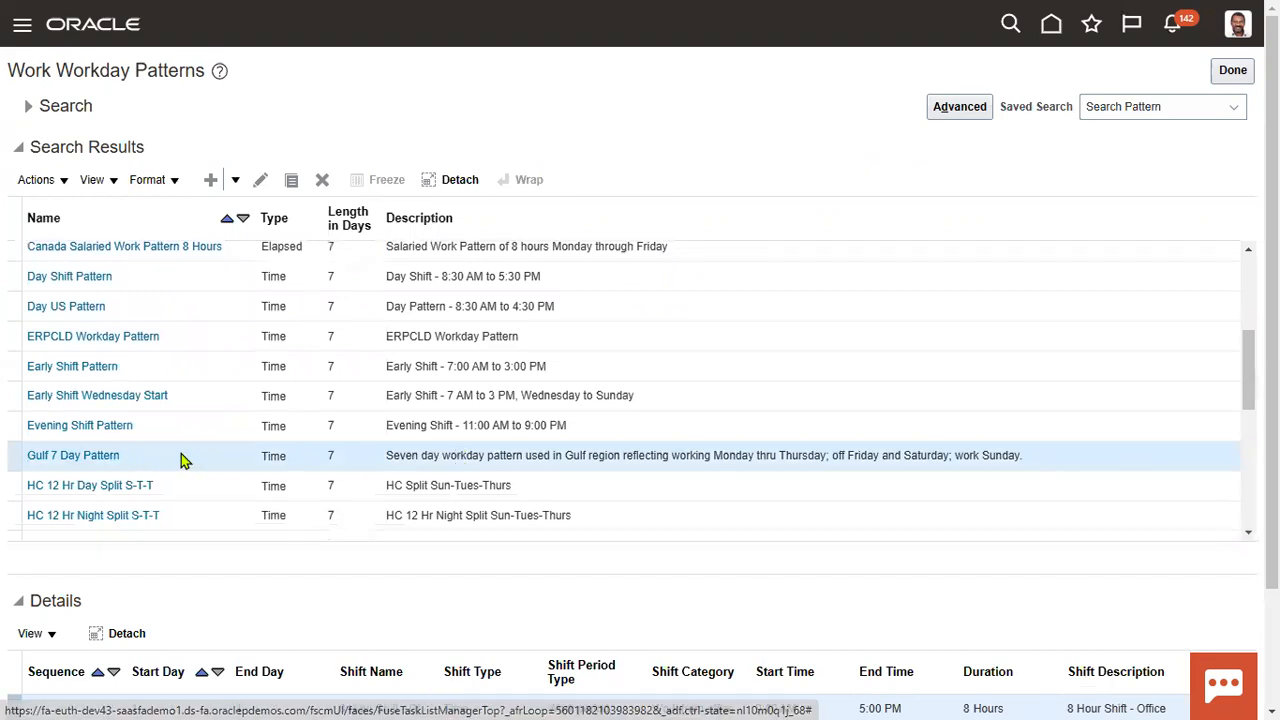
left_click(258, 180)
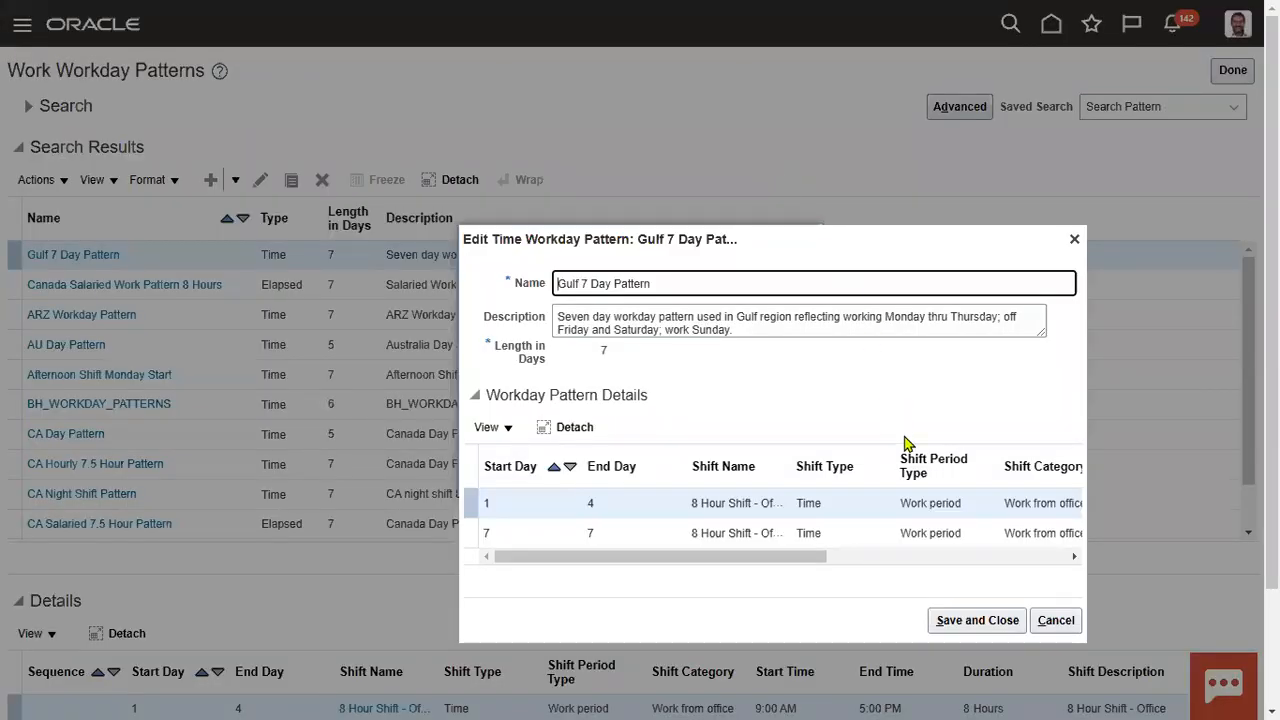
Compare the Gulf 7 Day Pattern's description and length with the start and end days of its detail rows, and close it without saving.
left_click(495, 239)
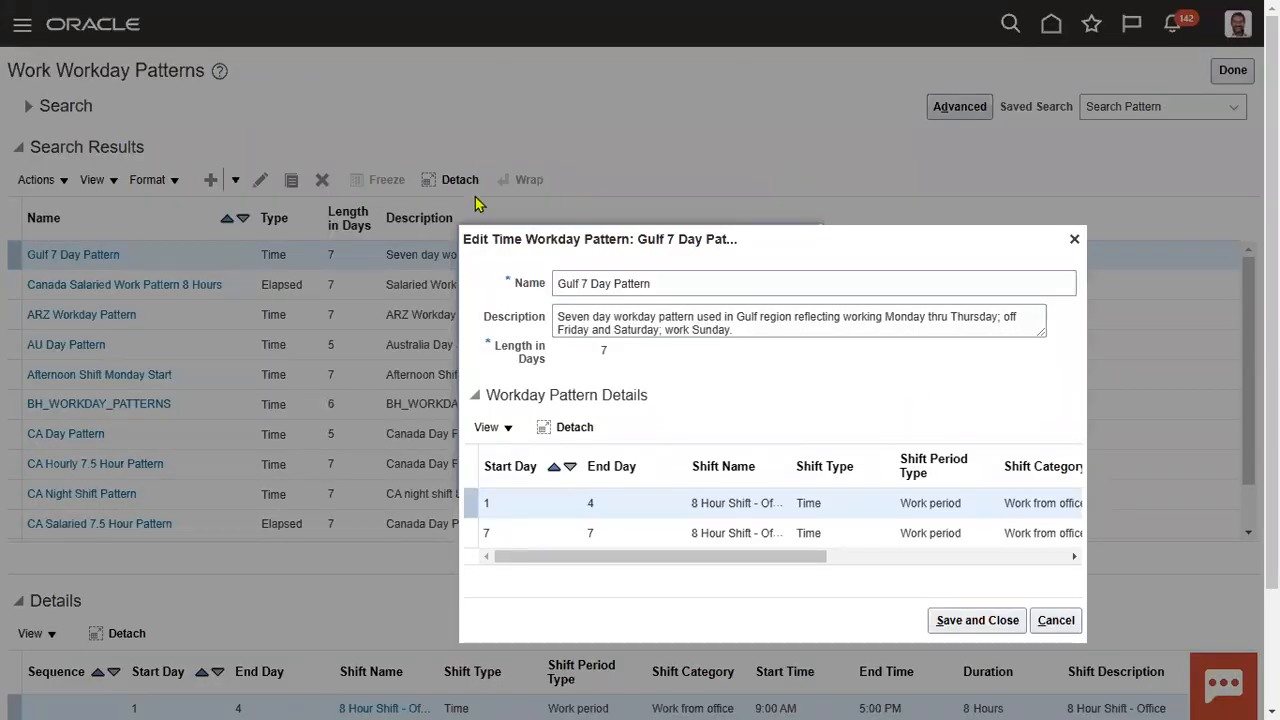
double_click(605, 351)
left_click(777, 317)
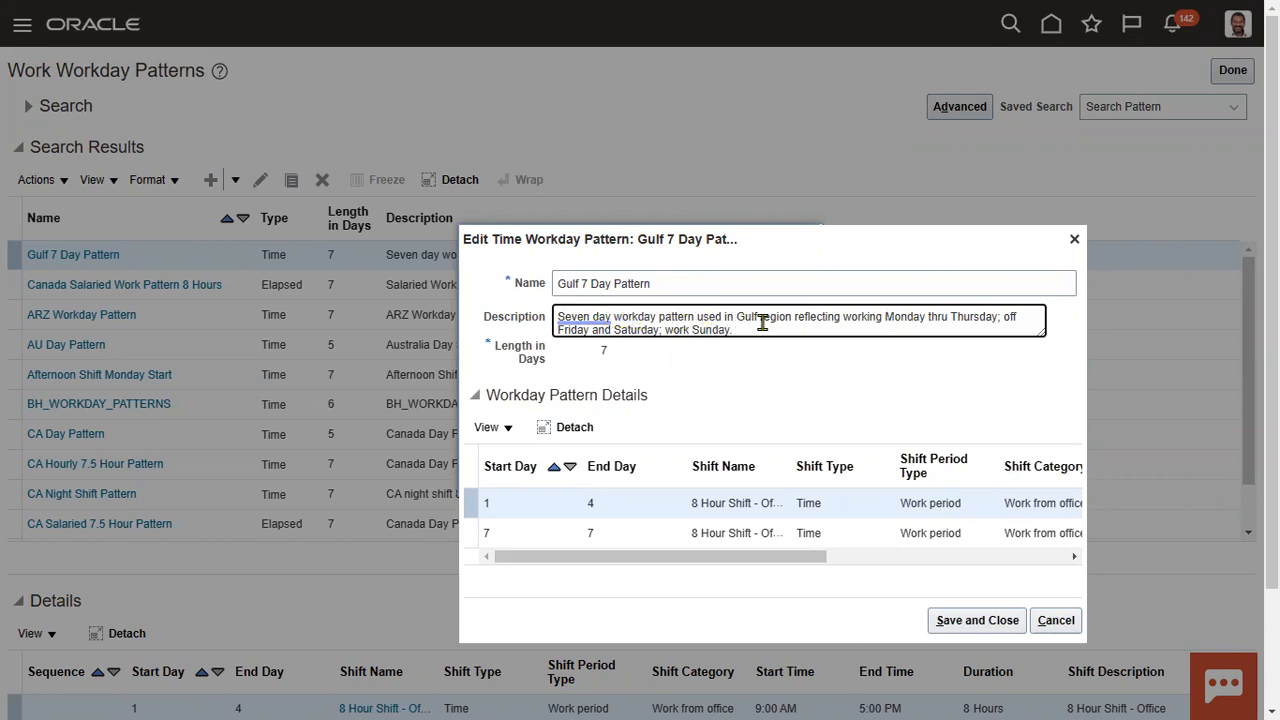
left_click_drag(885, 318, 990, 313)
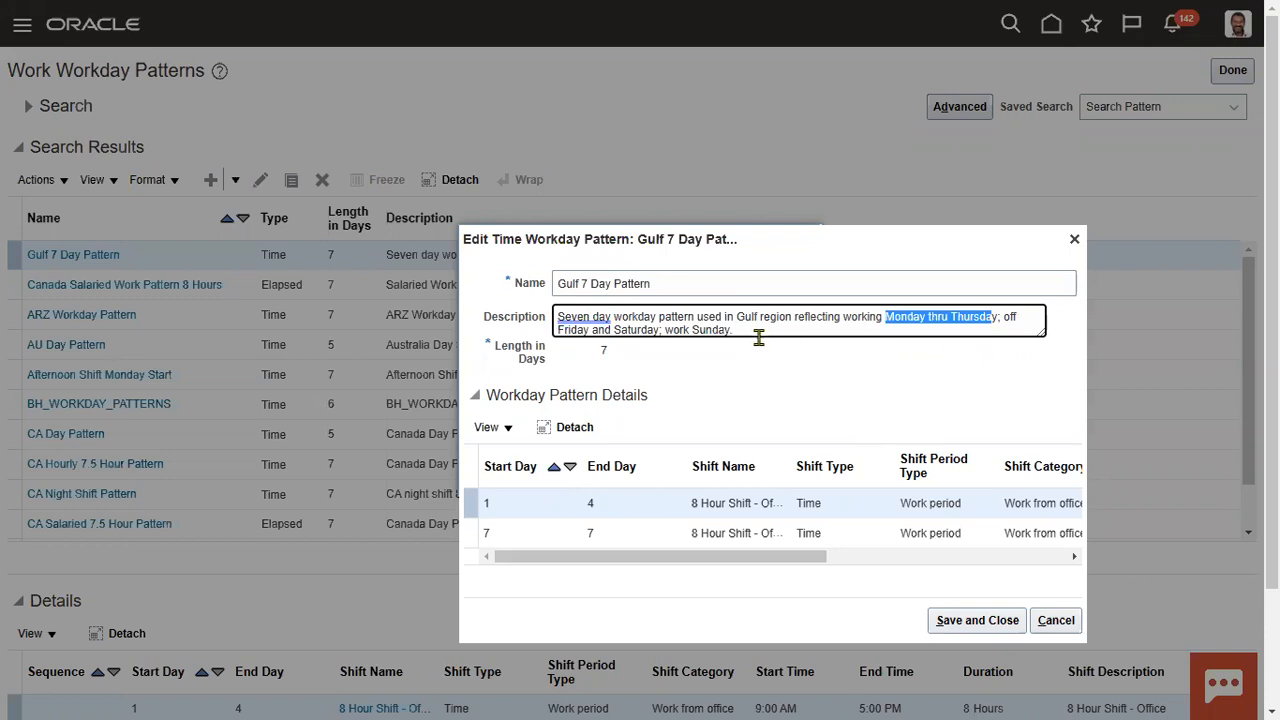
left_click_drag(558, 330, 661, 335)
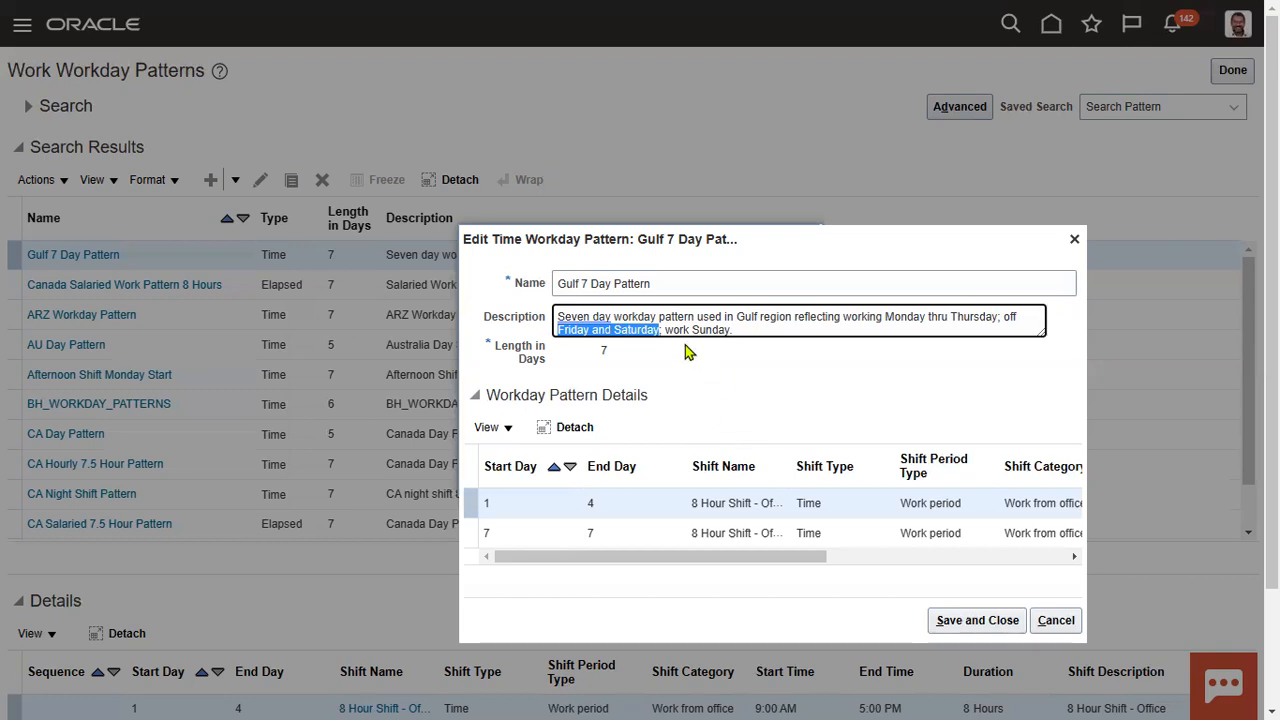
left_click_drag(665, 331, 728, 422)
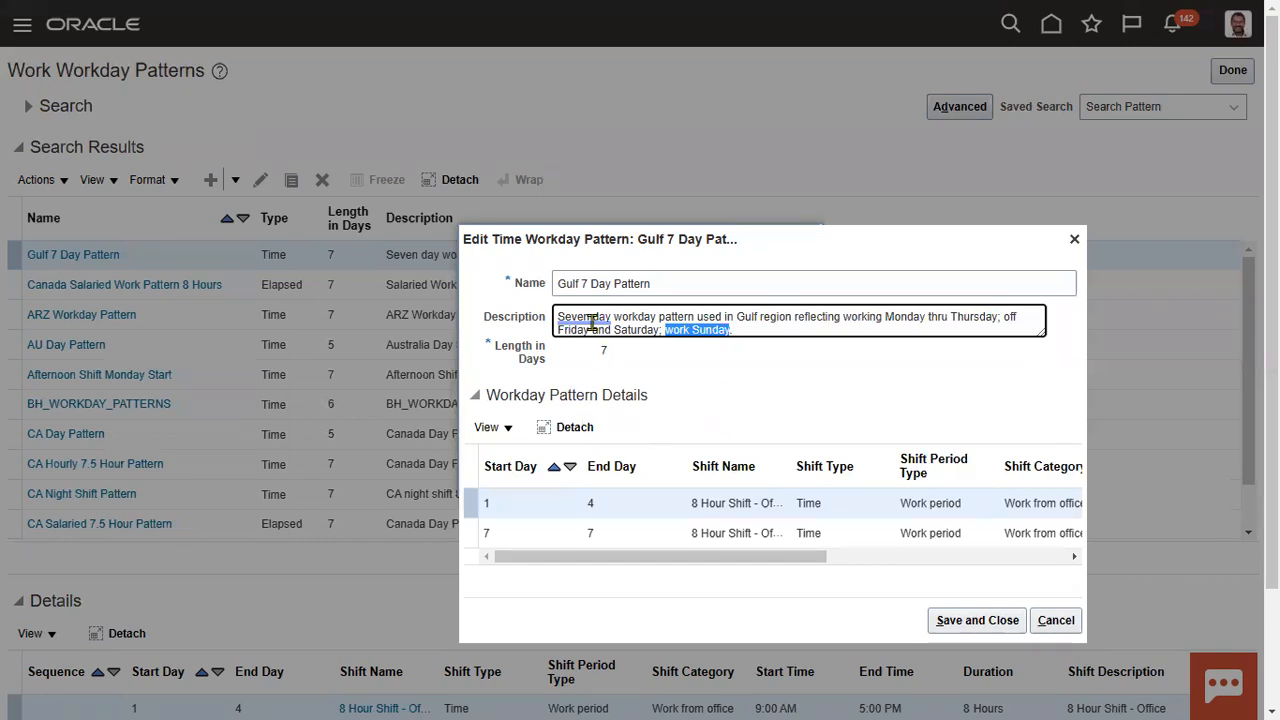
left_click(485, 505)
left_click(589, 503)
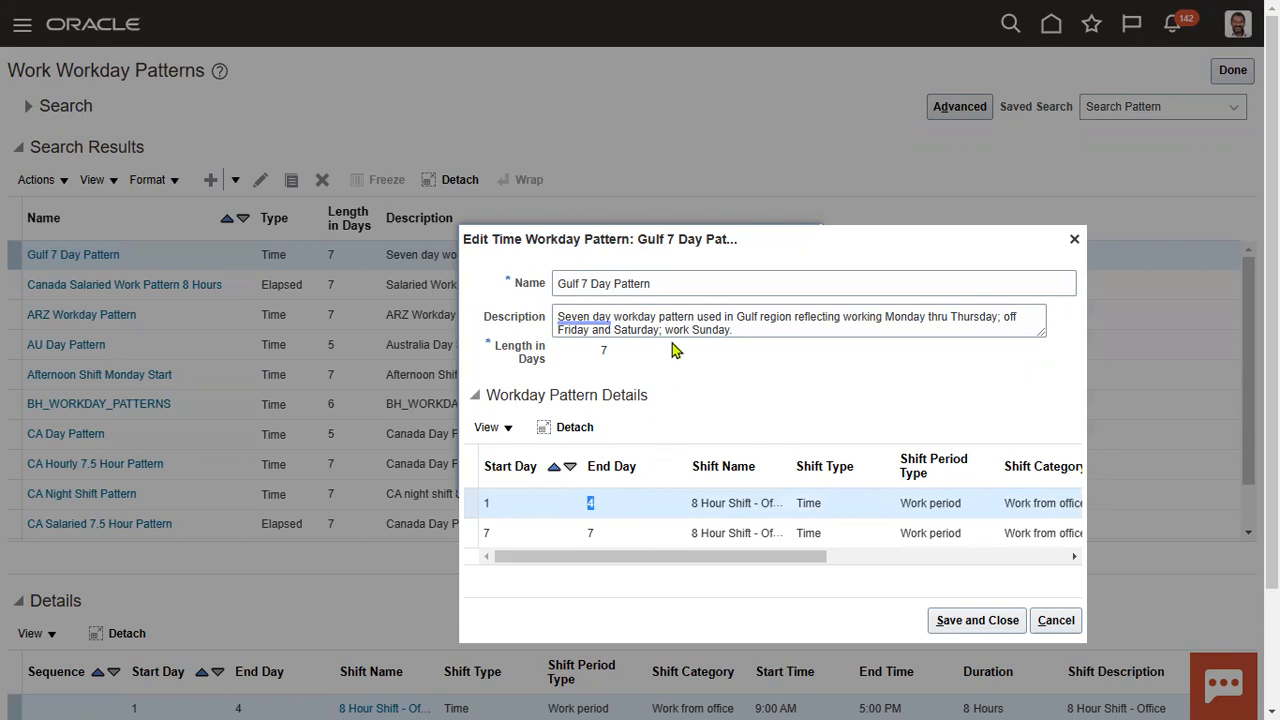
left_click_drag(558, 330, 659, 326)
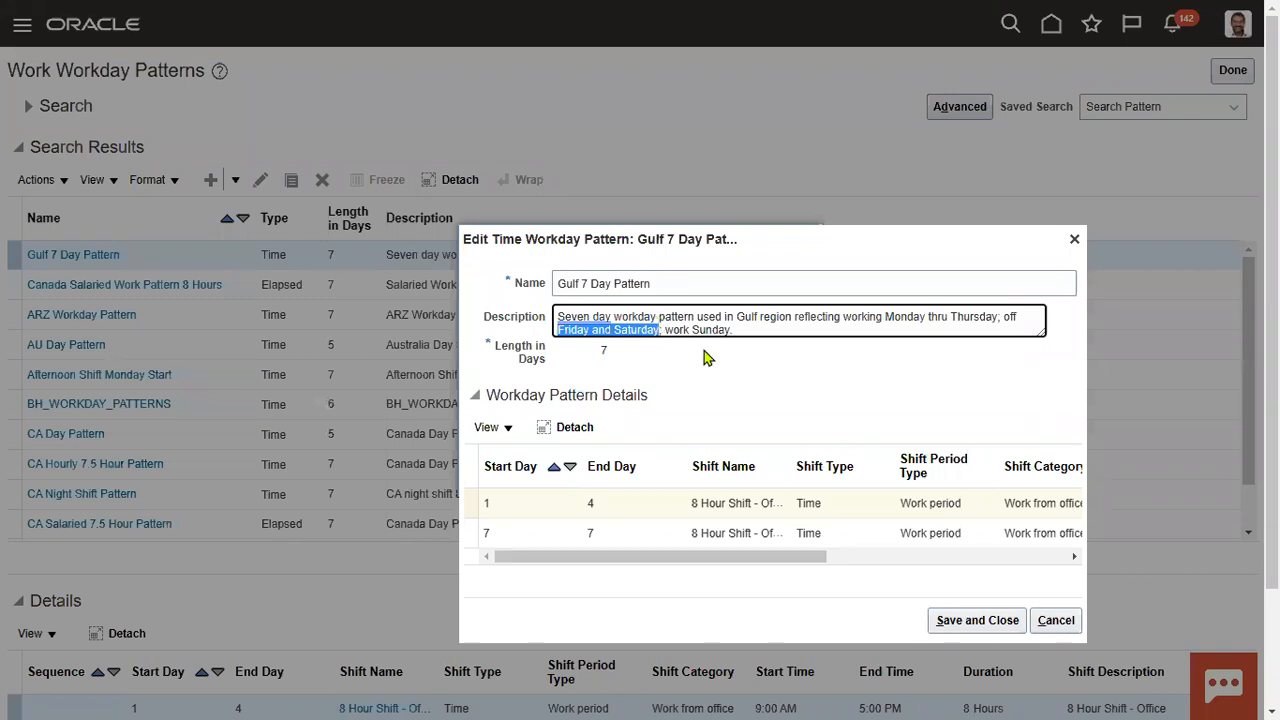
left_click_drag(690, 331, 734, 331)
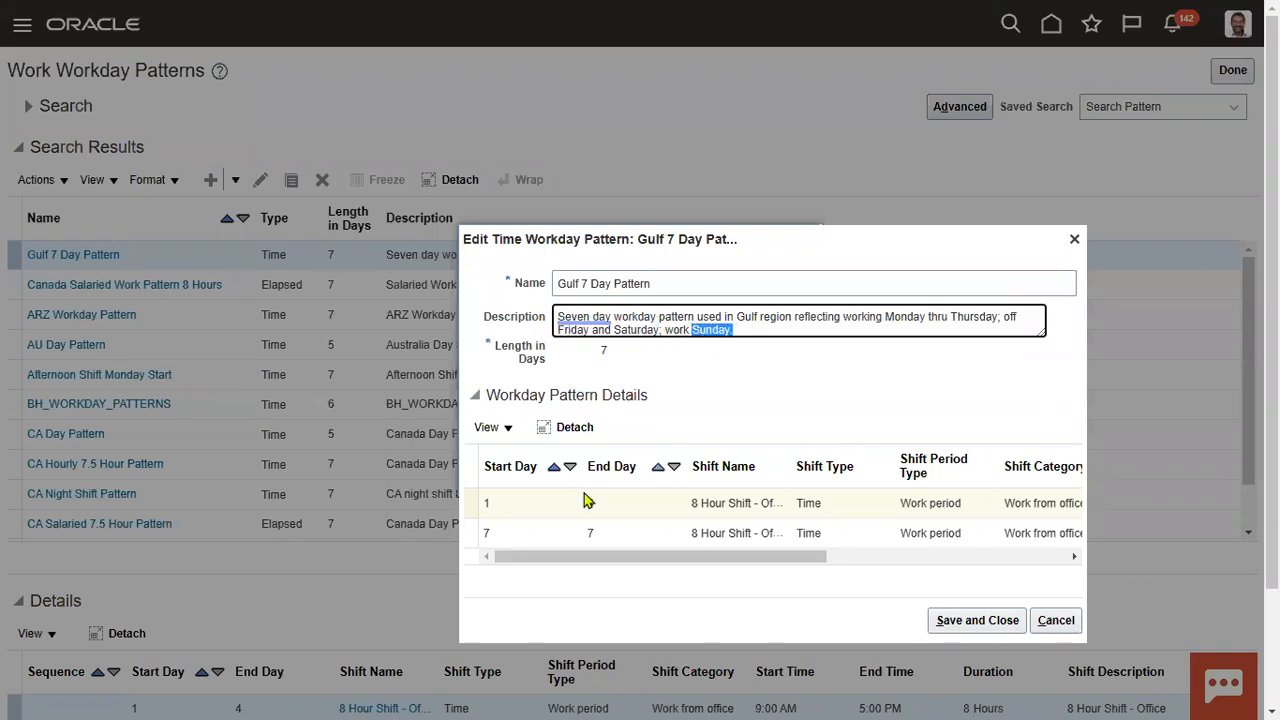
left_click(492, 533)
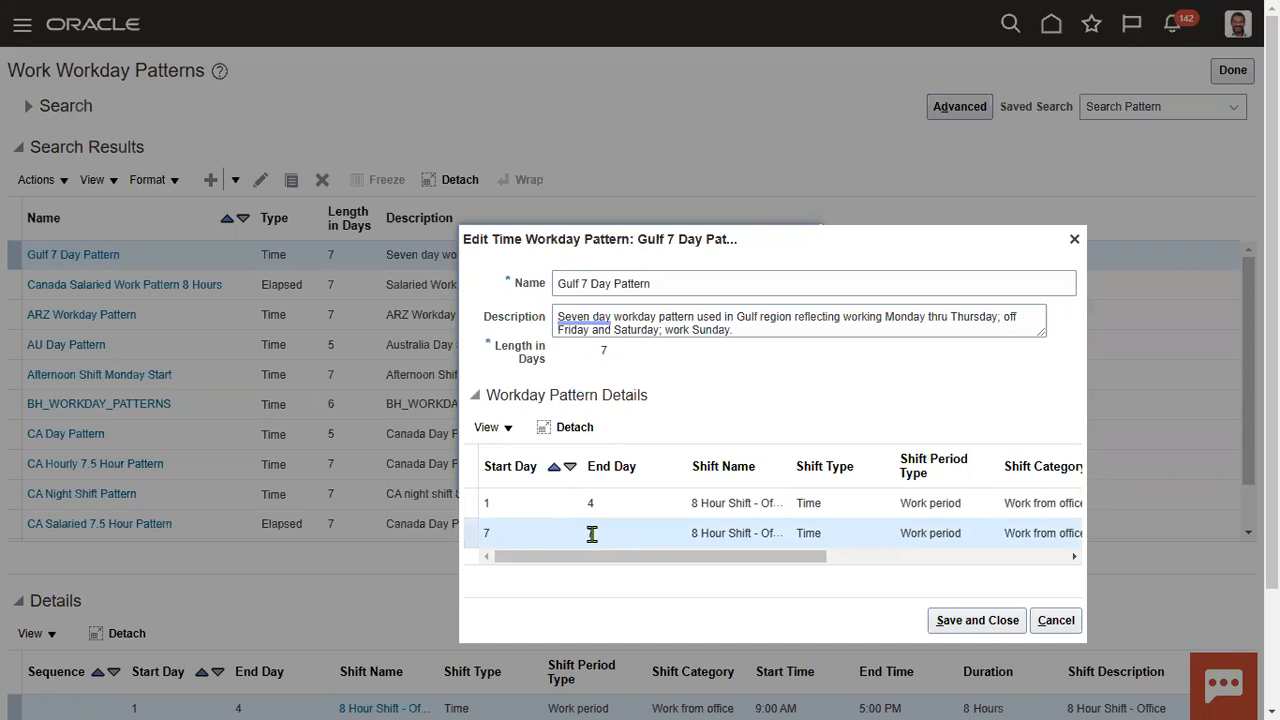
left_click(500, 507)
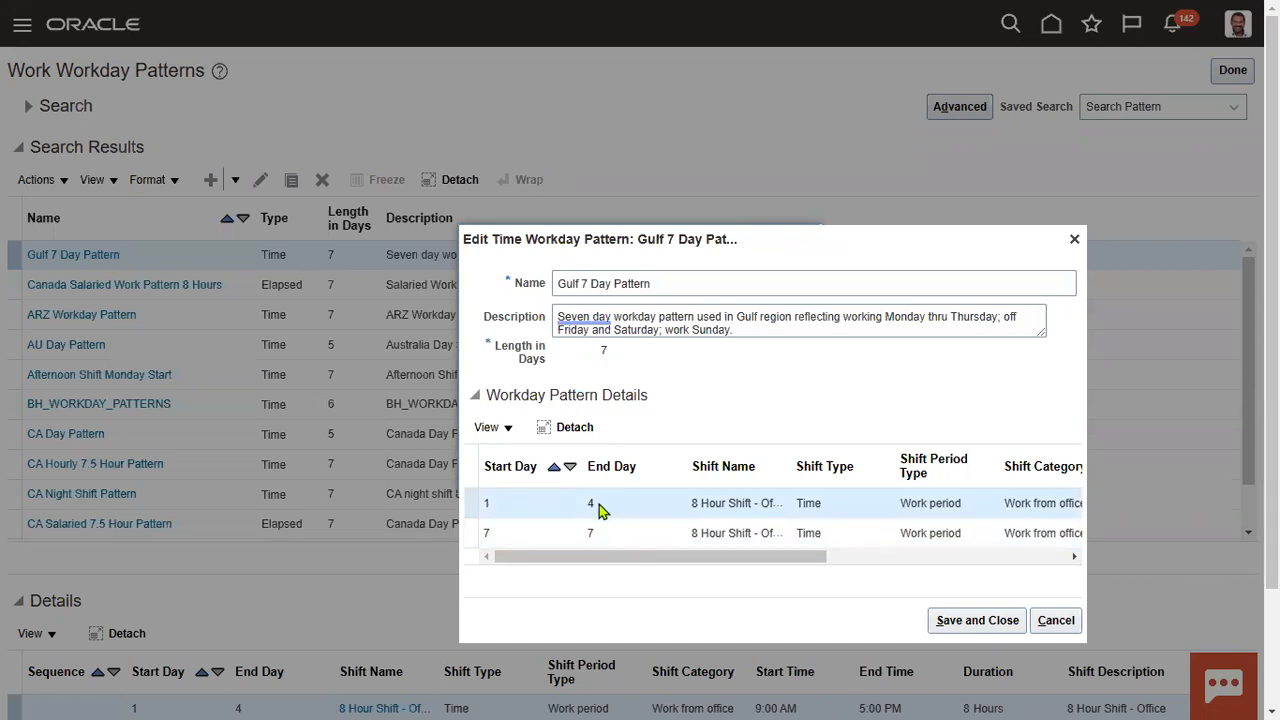
left_click(1060, 621)
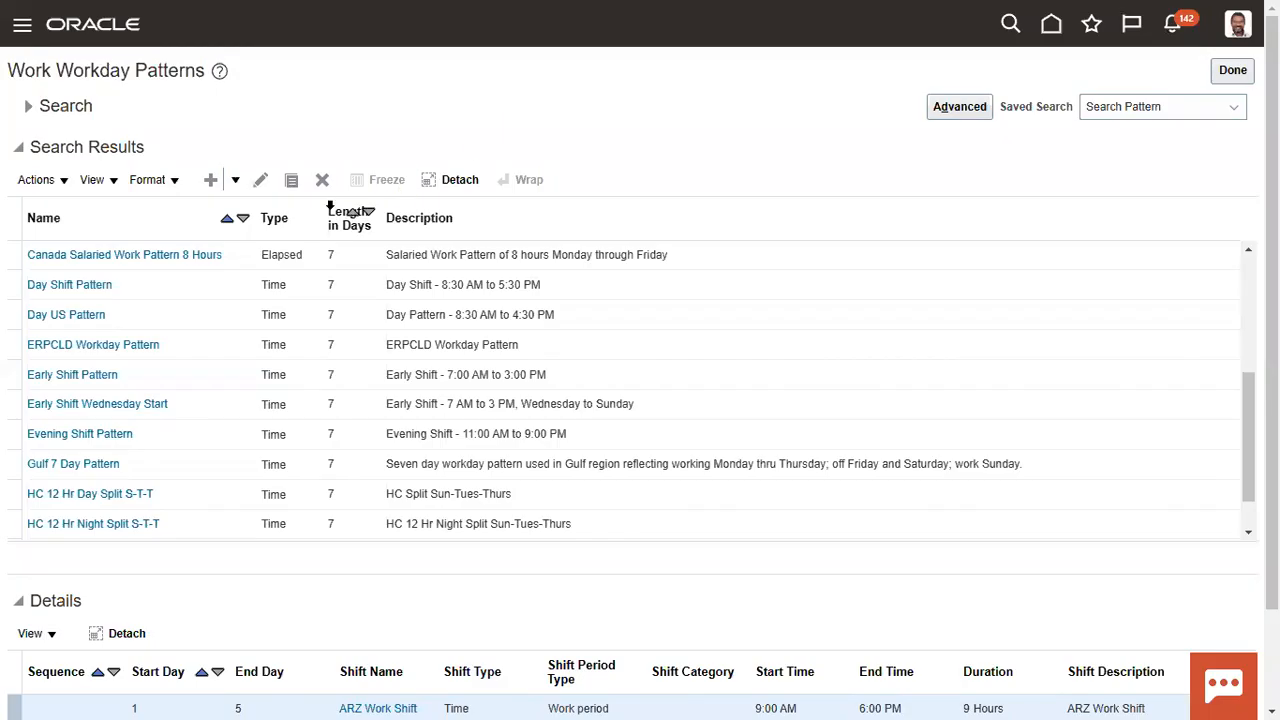
Start a new time workday pattern named MRF Pattern with a length of 7 days.
left_click(238, 184)
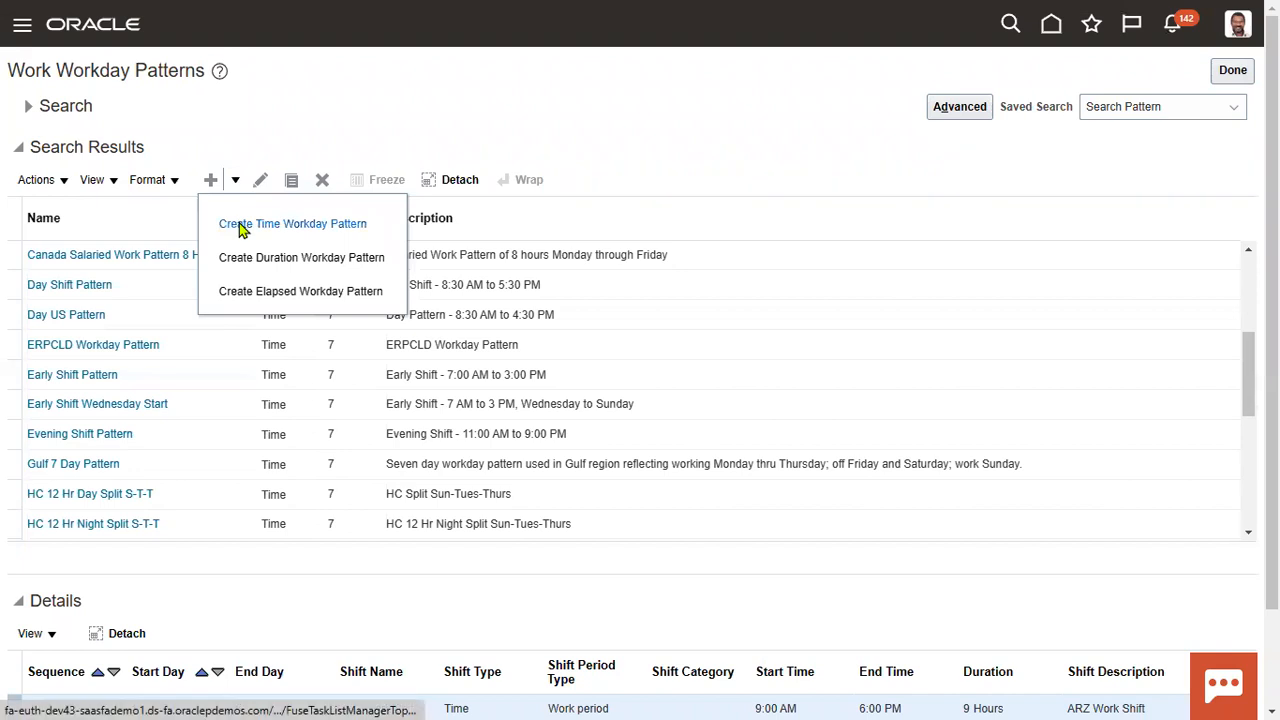
left_click(293, 224)
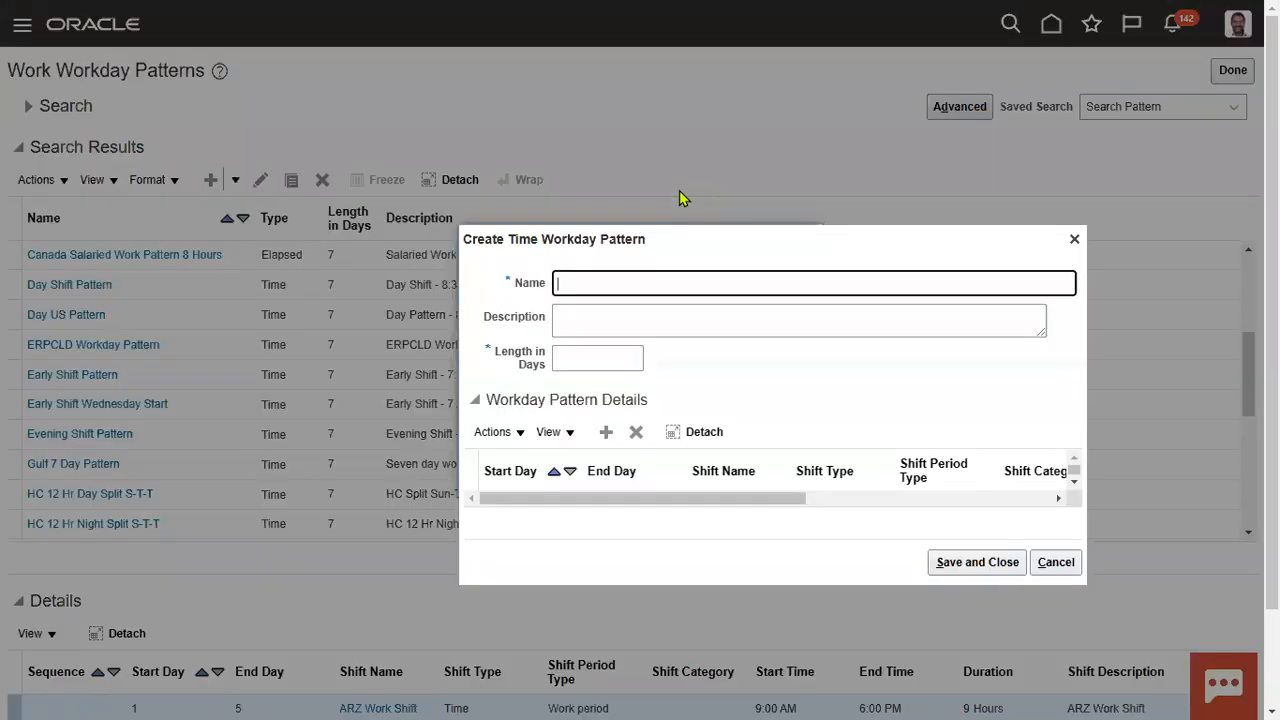
type("MRF ")
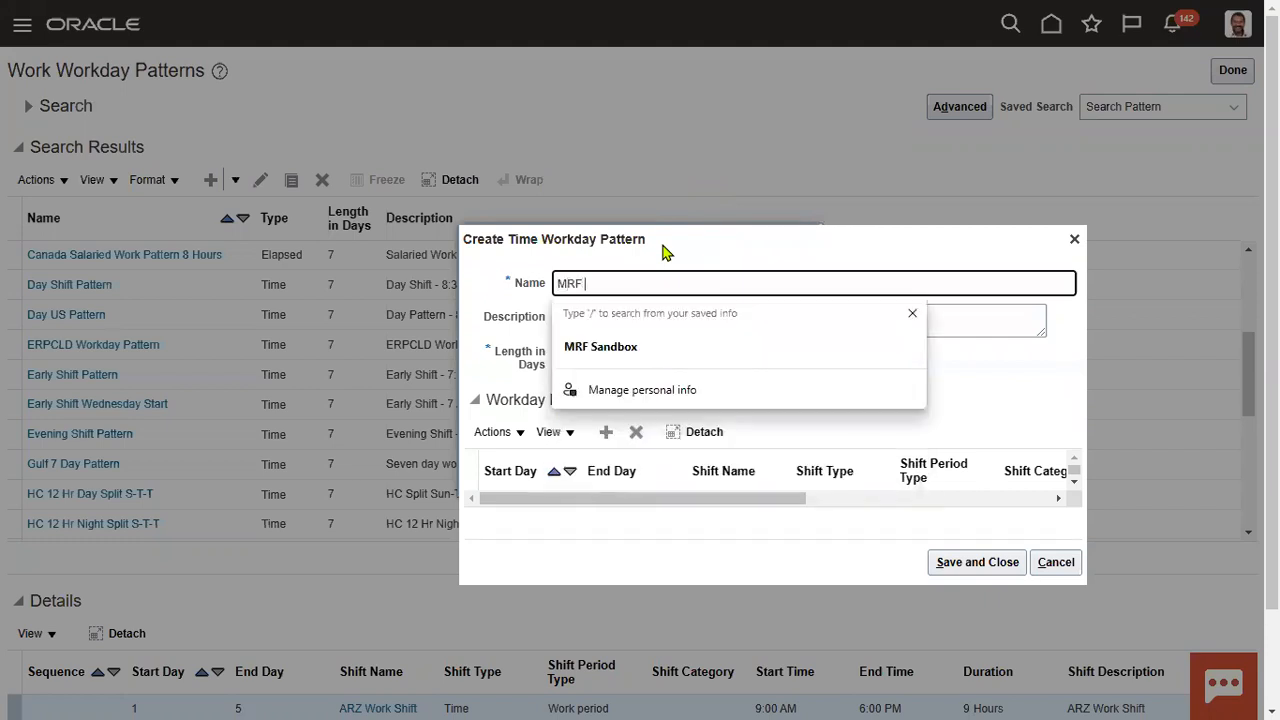
type("Pattern")
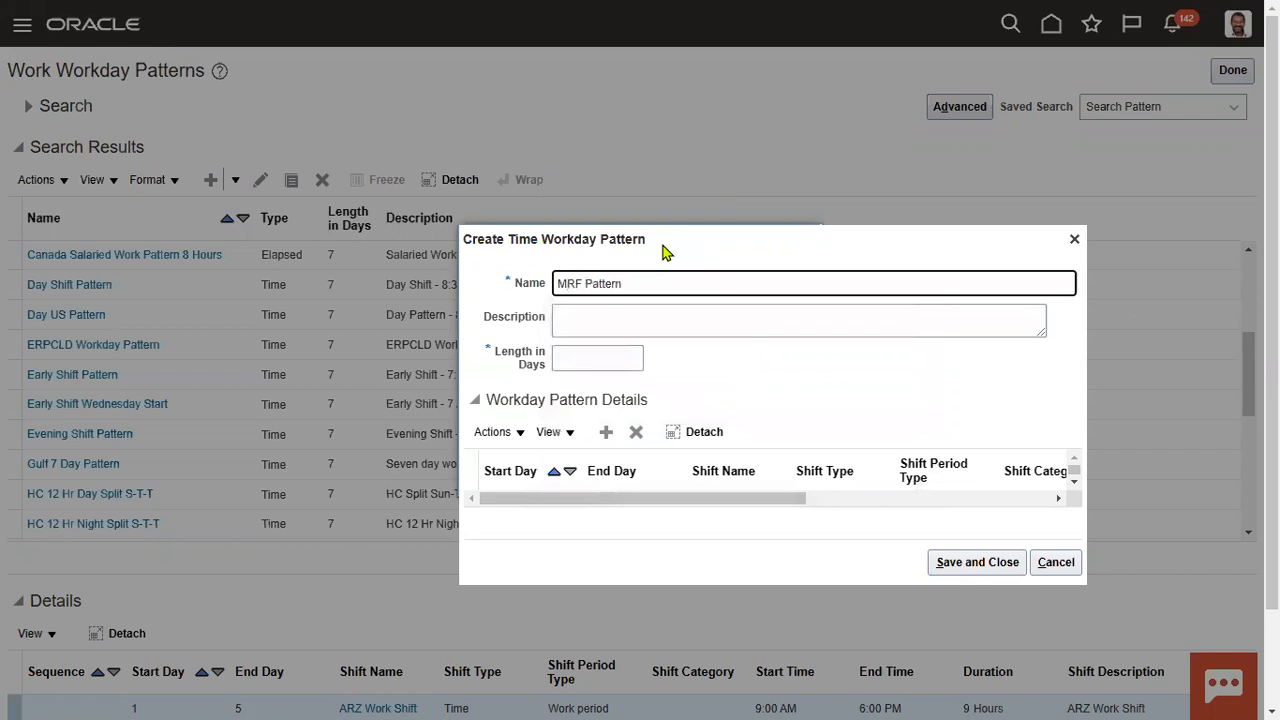
left_click(606, 352)
type("7")
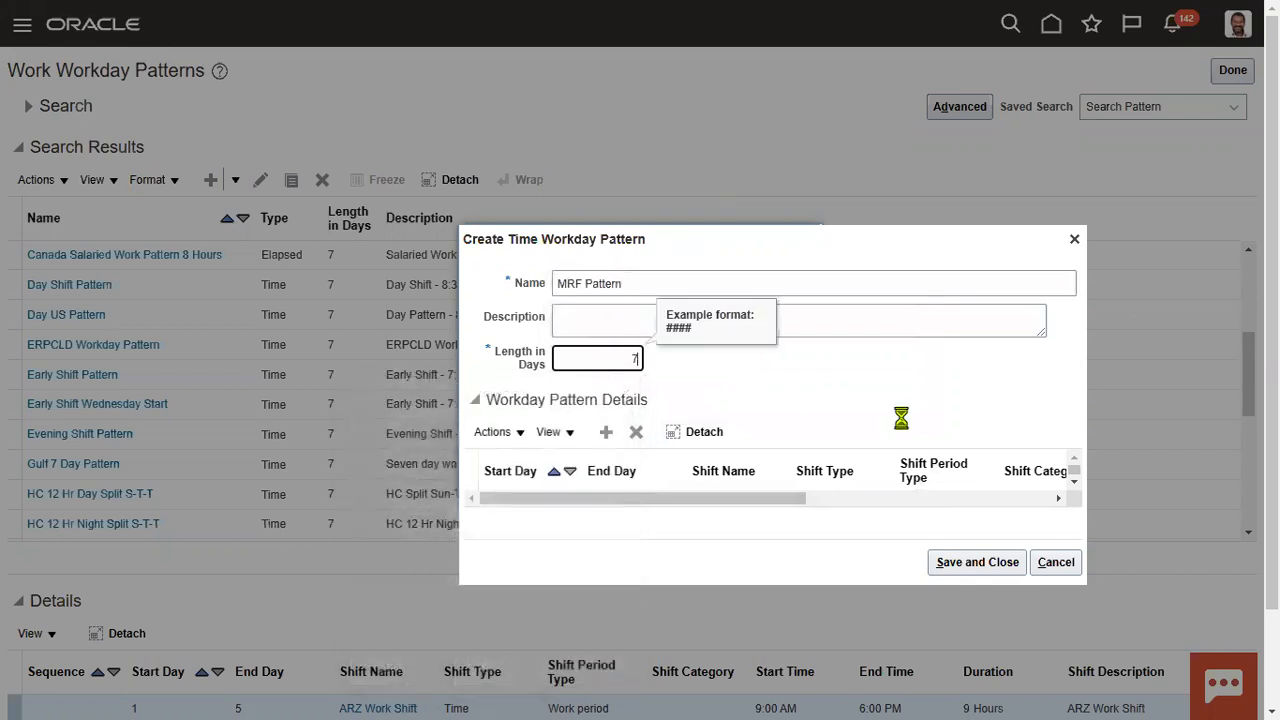
left_click(901, 418)
Add a workday pattern detail row with start day 1 and end day 5.
left_click(610, 438)
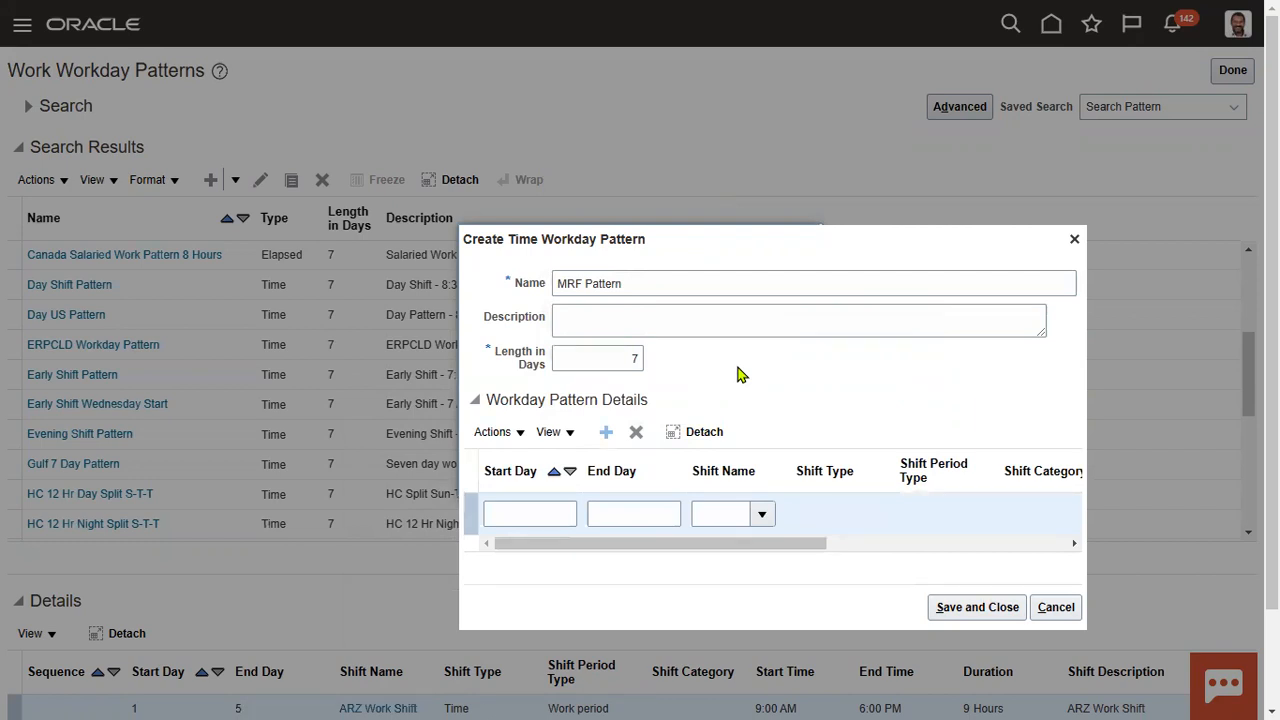
left_click(553, 511)
type("1")
left_click(614, 511)
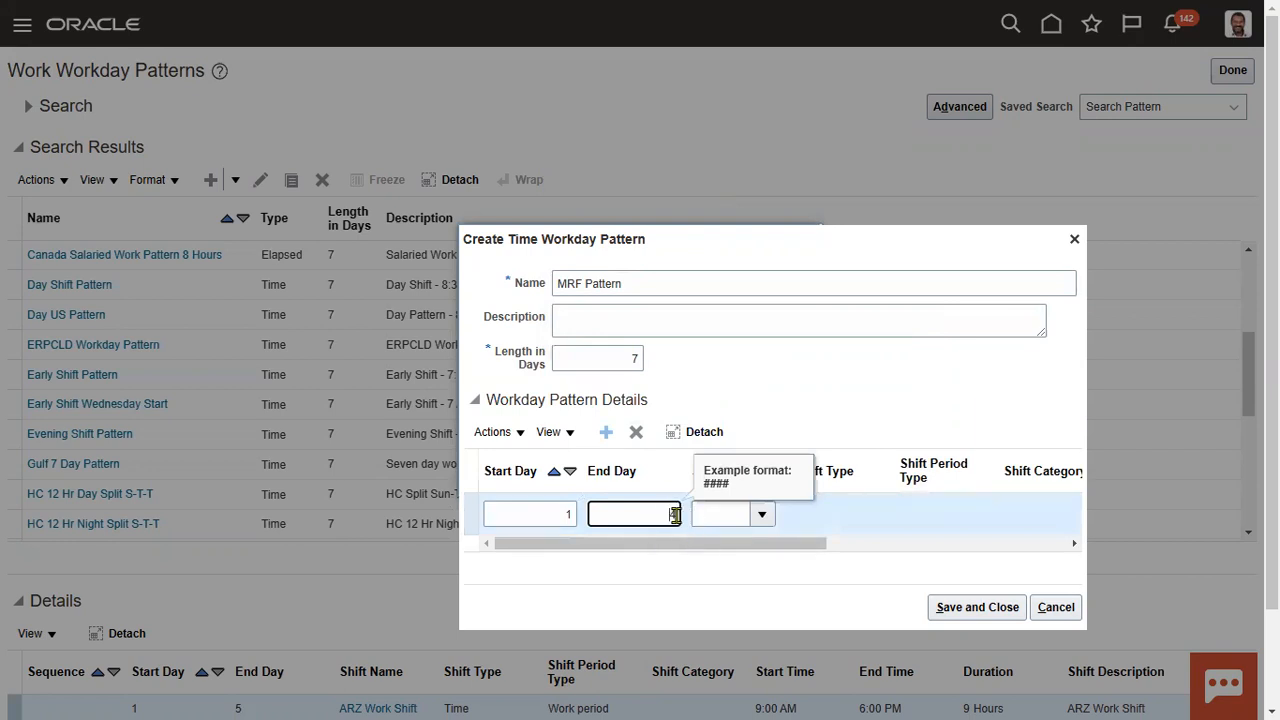
type("5")
Search for shift names starting with MRF and assign MRF Shift to the pattern's detail row.
left_click(761, 515)
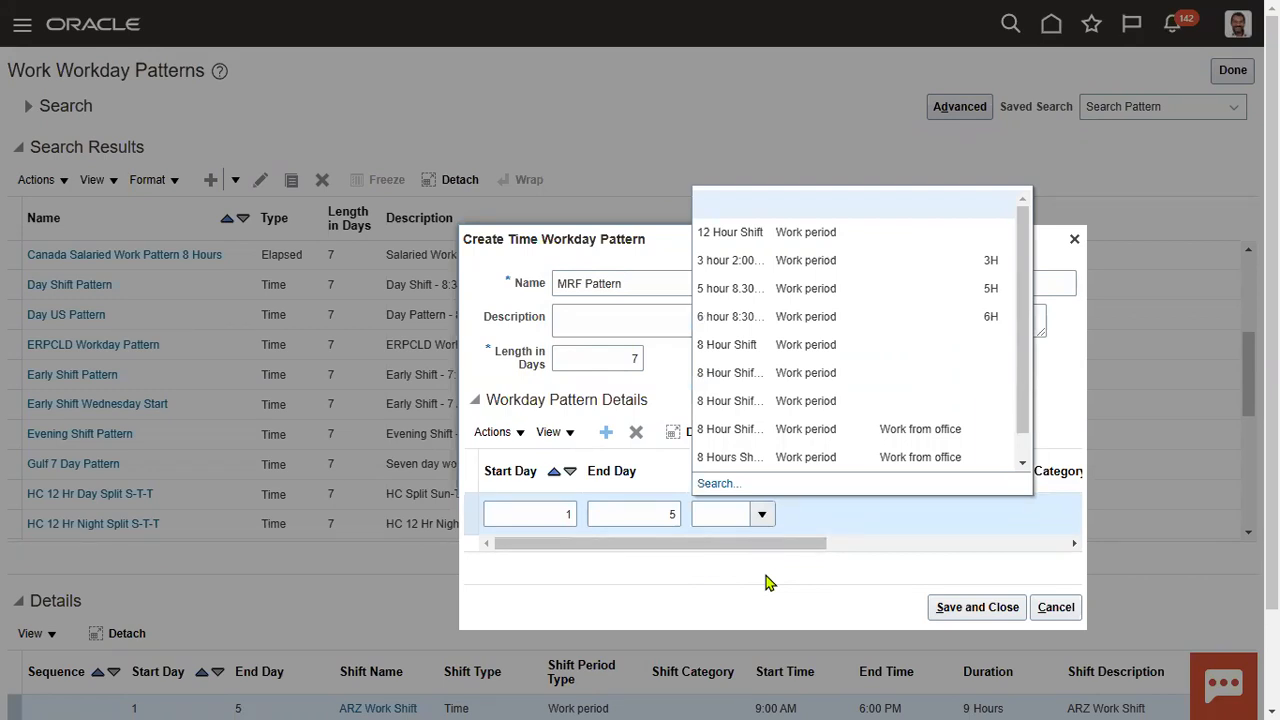
left_click(722, 485)
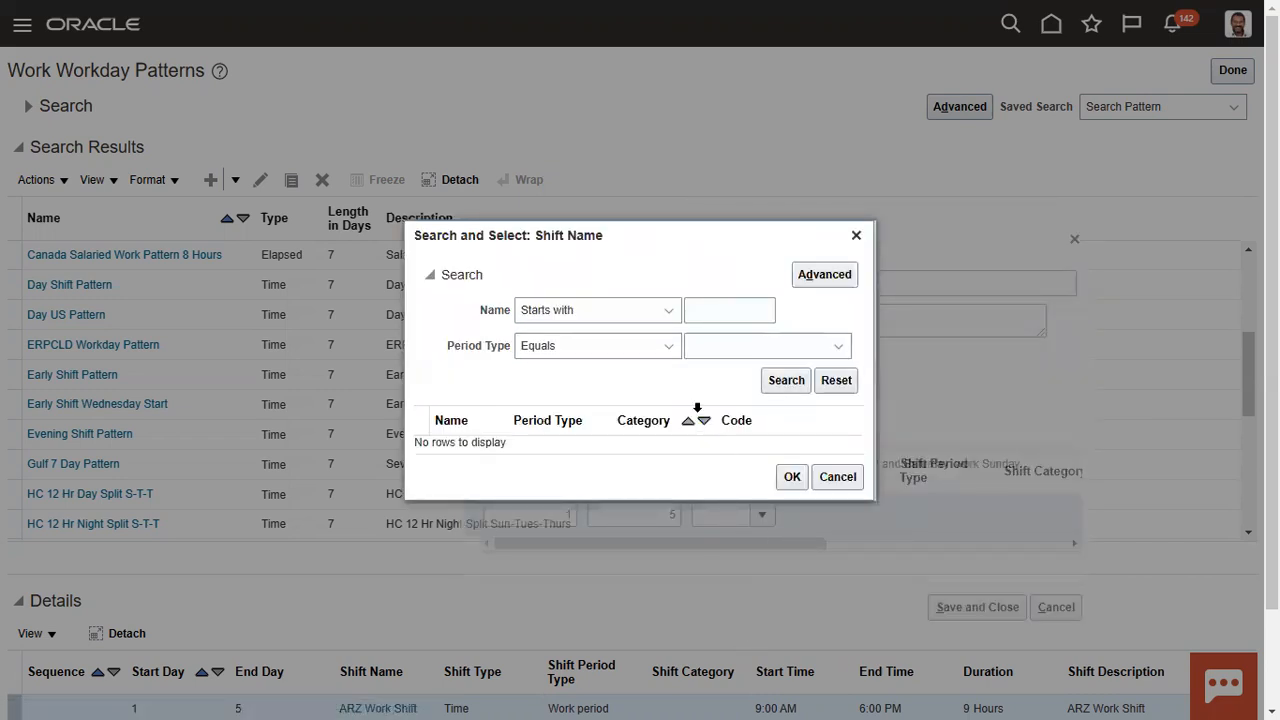
left_click(735, 313)
type(",")
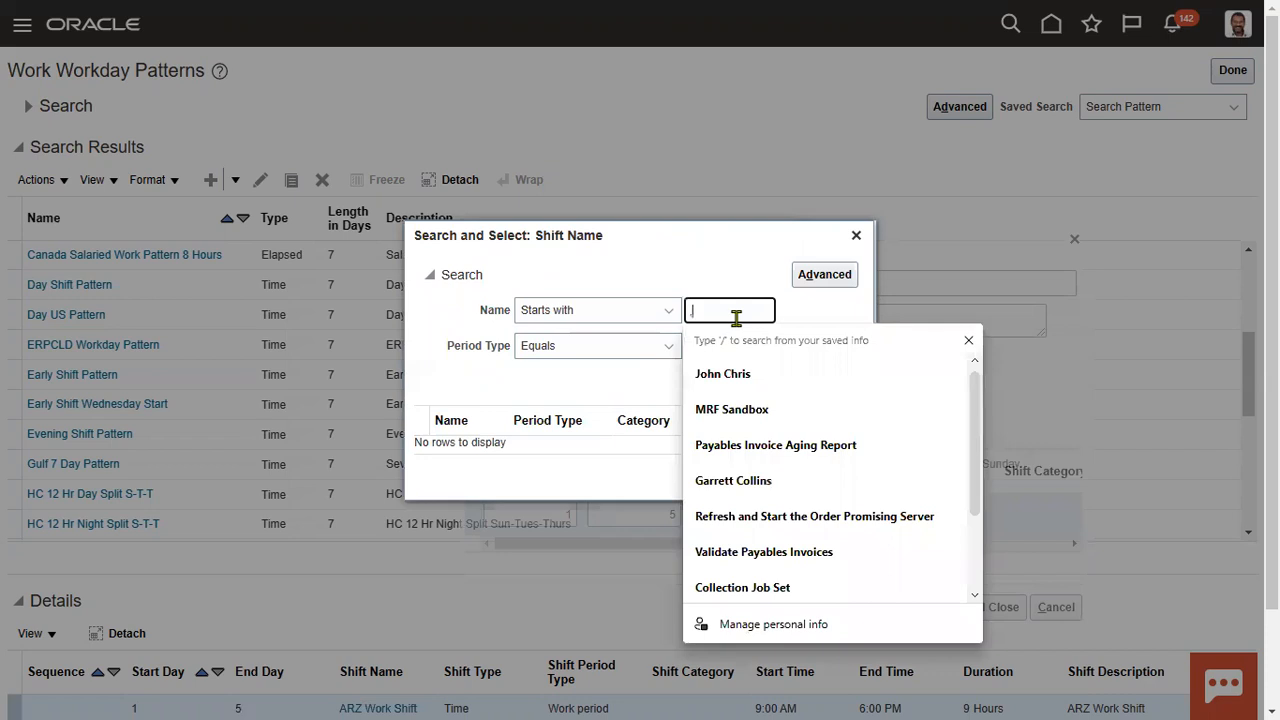
type("RF")
left_click(693, 316)
key("BackSpace")
type("M")
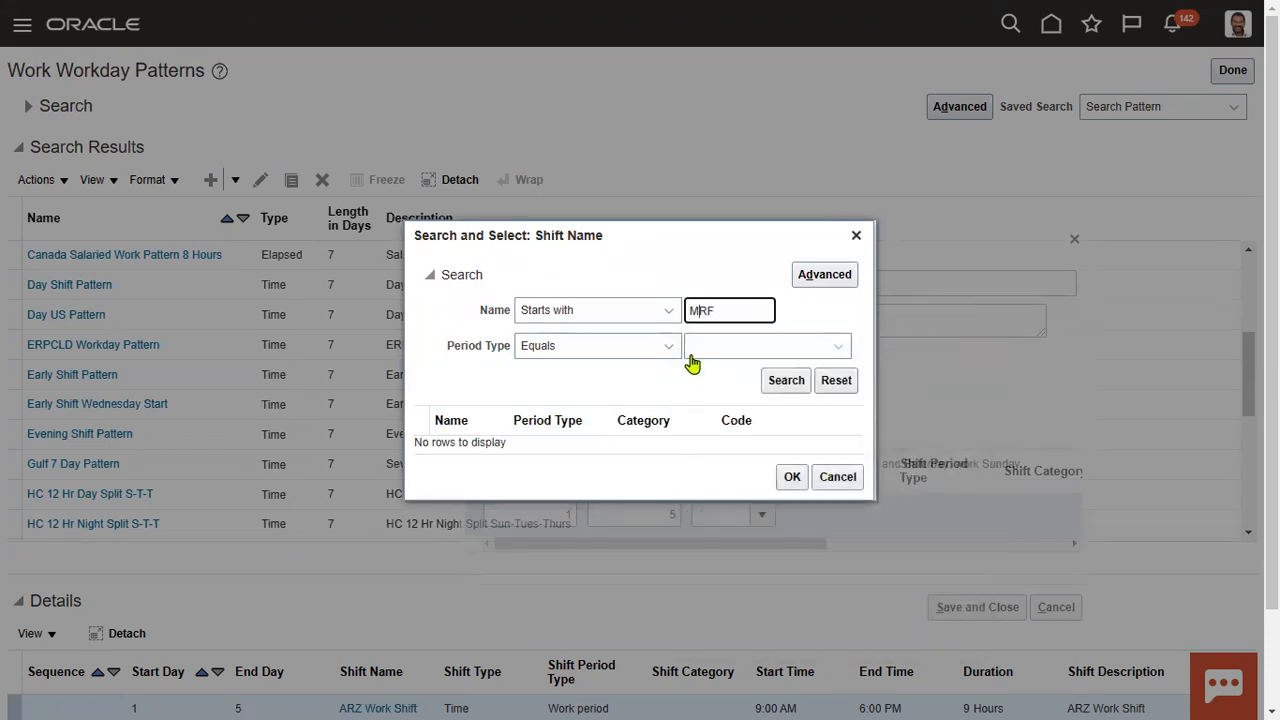
left_click(772, 383)
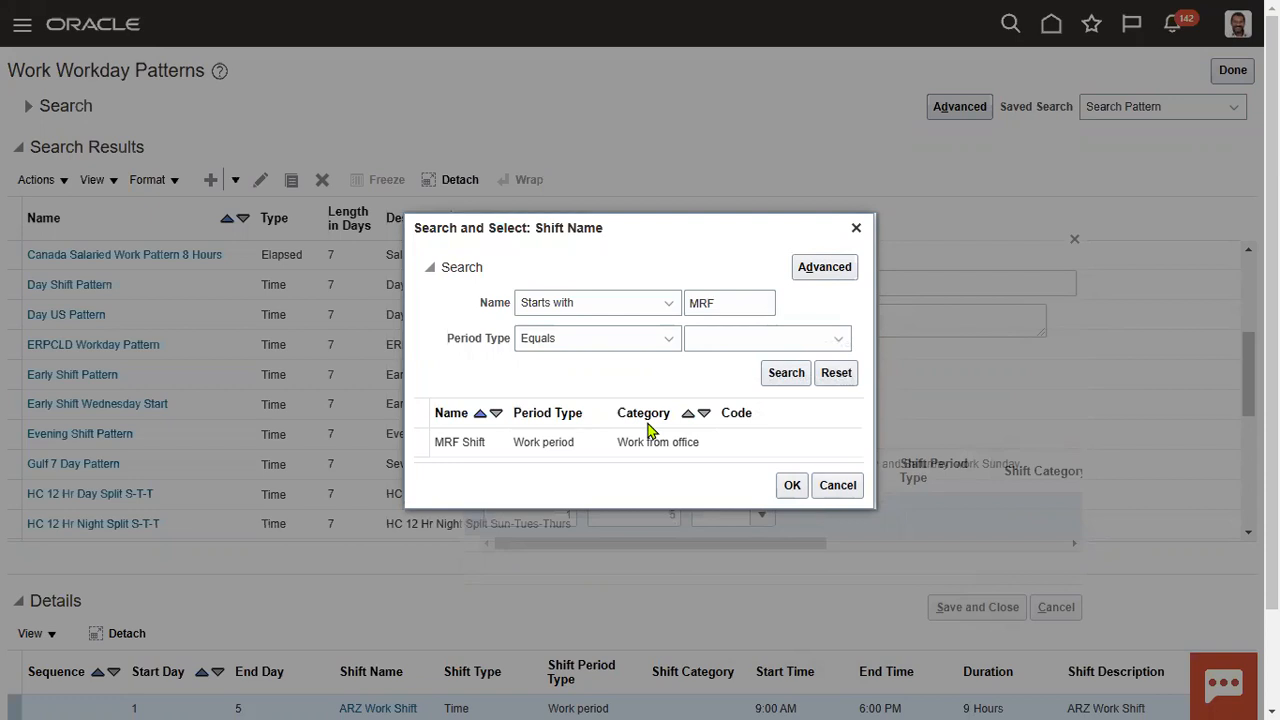
left_click(643, 442)
left_click(790, 485)
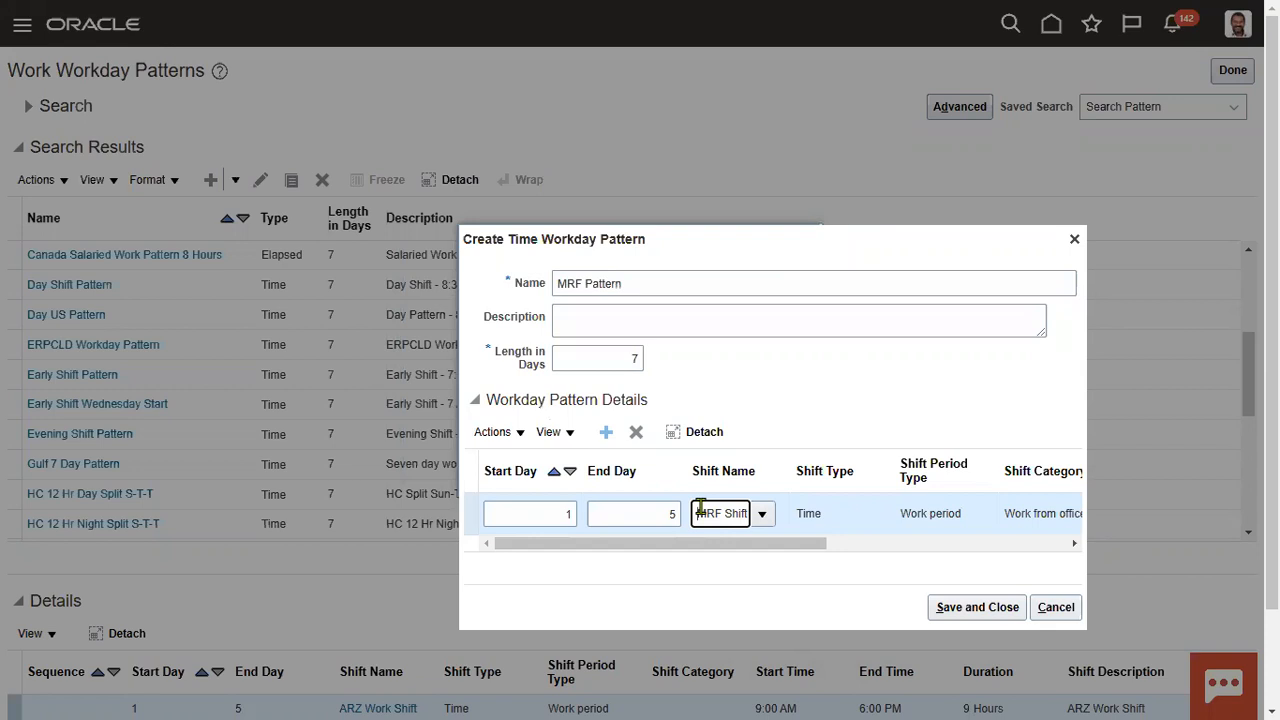
Save and close MRF Pattern, and return to the Workforce Information setup tasks.
left_click_drag(790, 545, 717, 531)
left_click(962, 607)
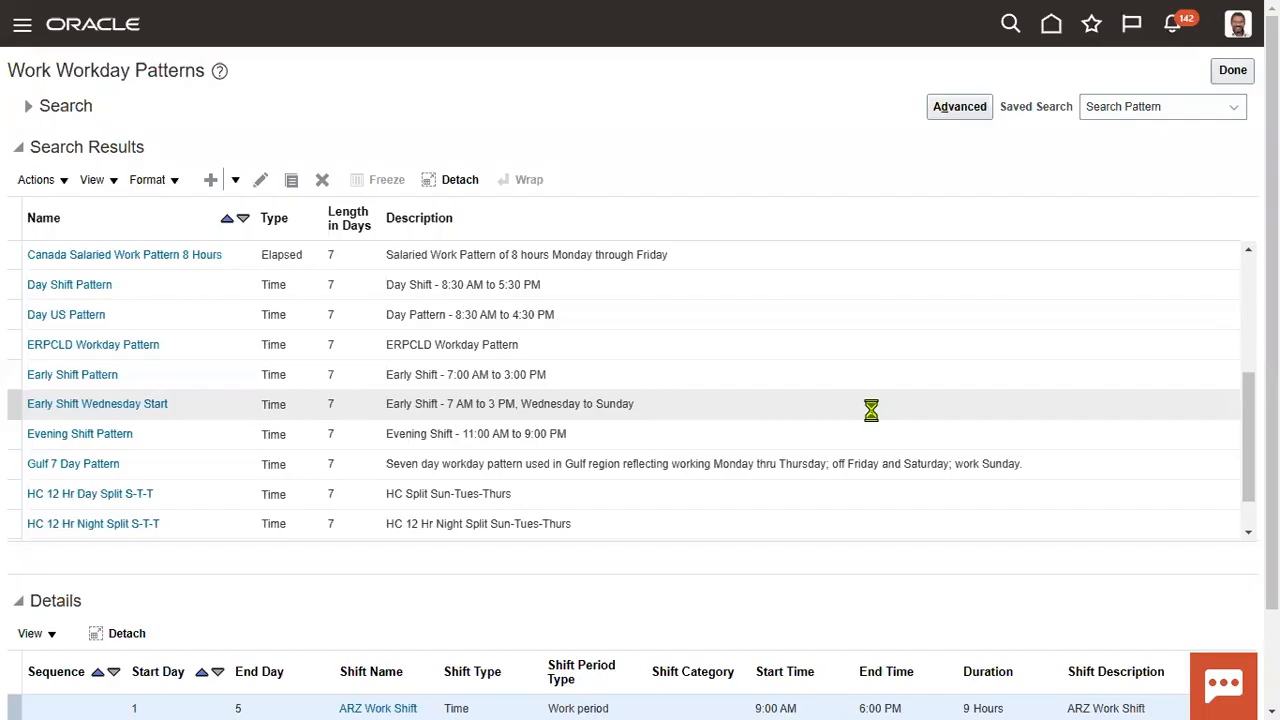
left_click(1229, 76)
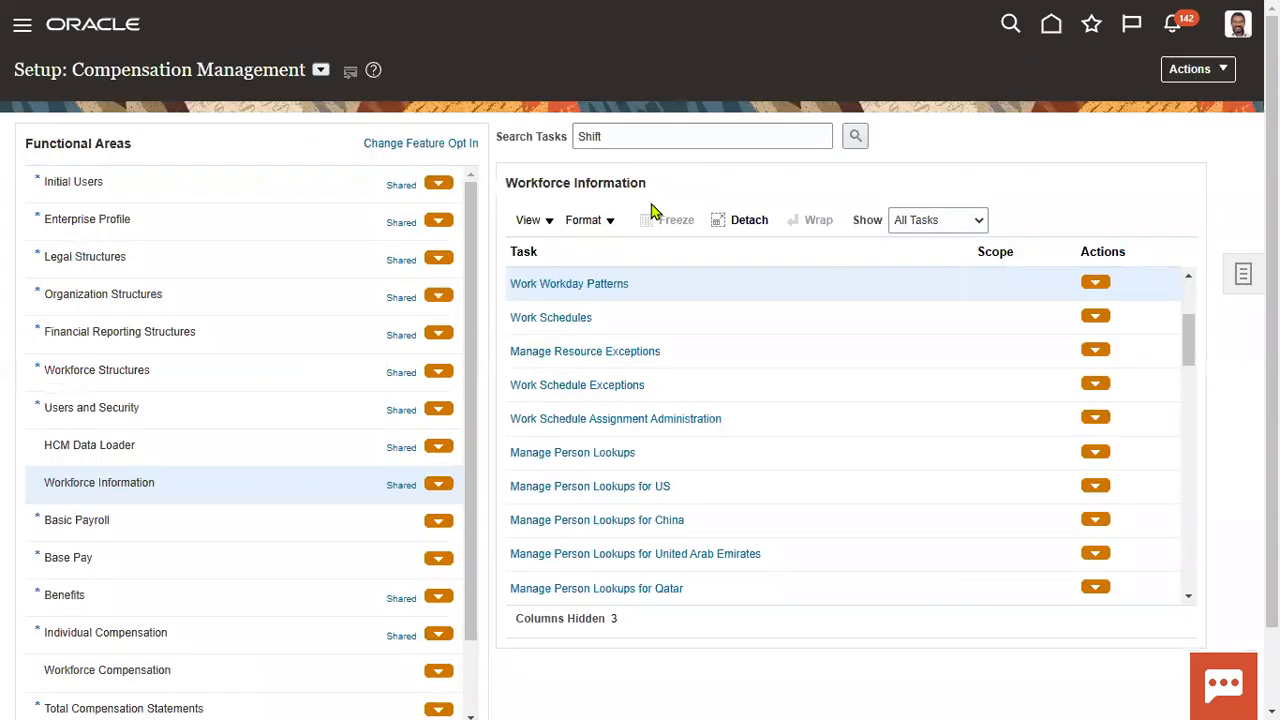
left_click(1189, 279)
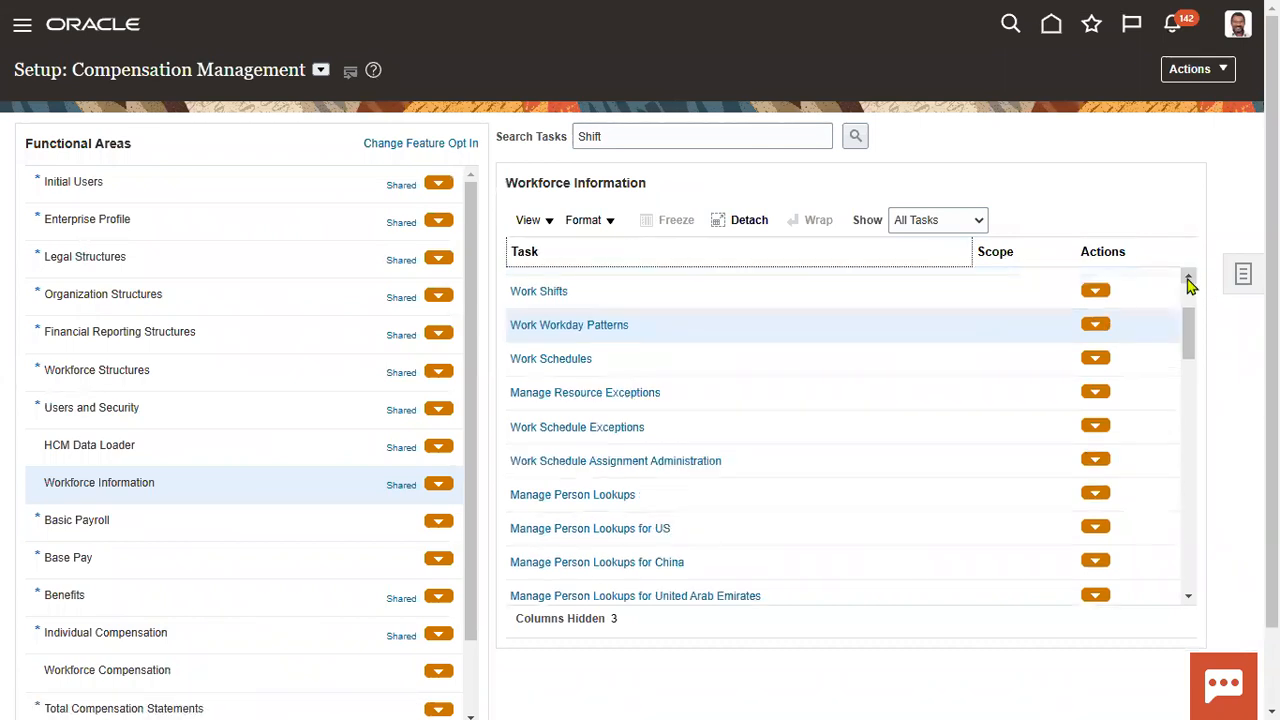
left_click(1189, 279)
left_click(1189, 279)
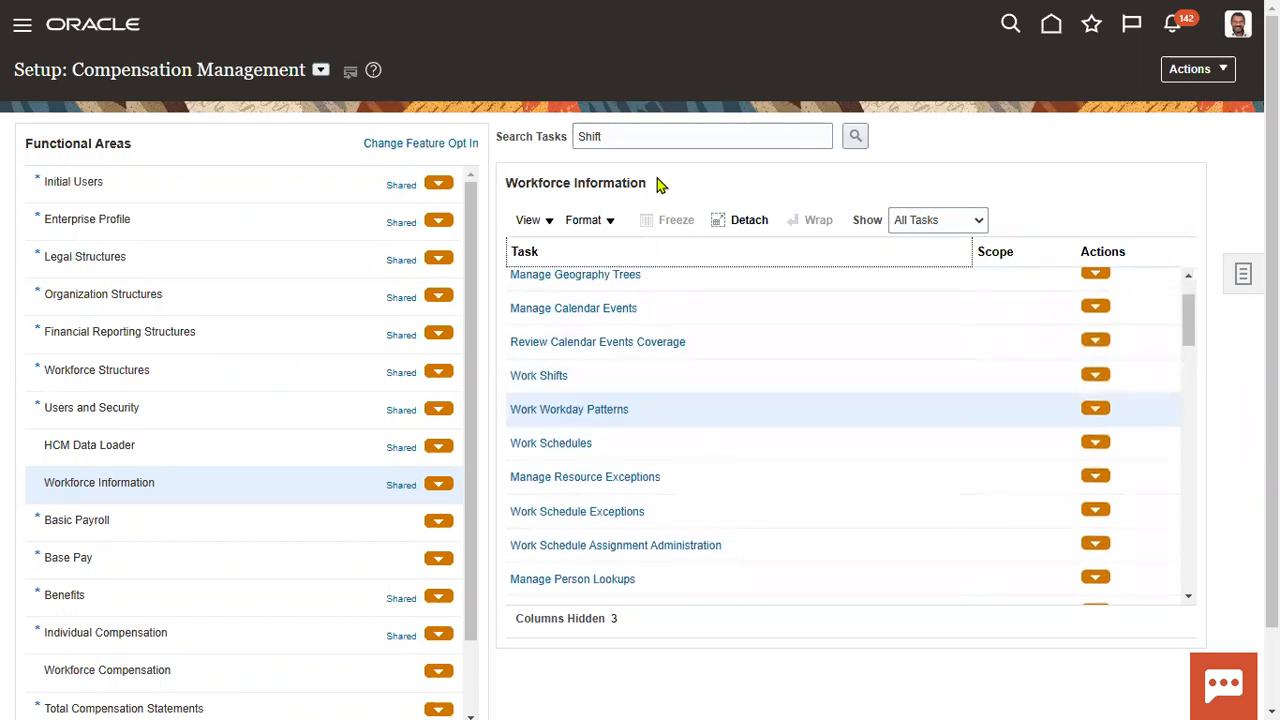
Search the setup tasks for "eligibility" and open the Eligibility Profiles task of the Workforce Information area.
left_click(640, 141)
type("eli")
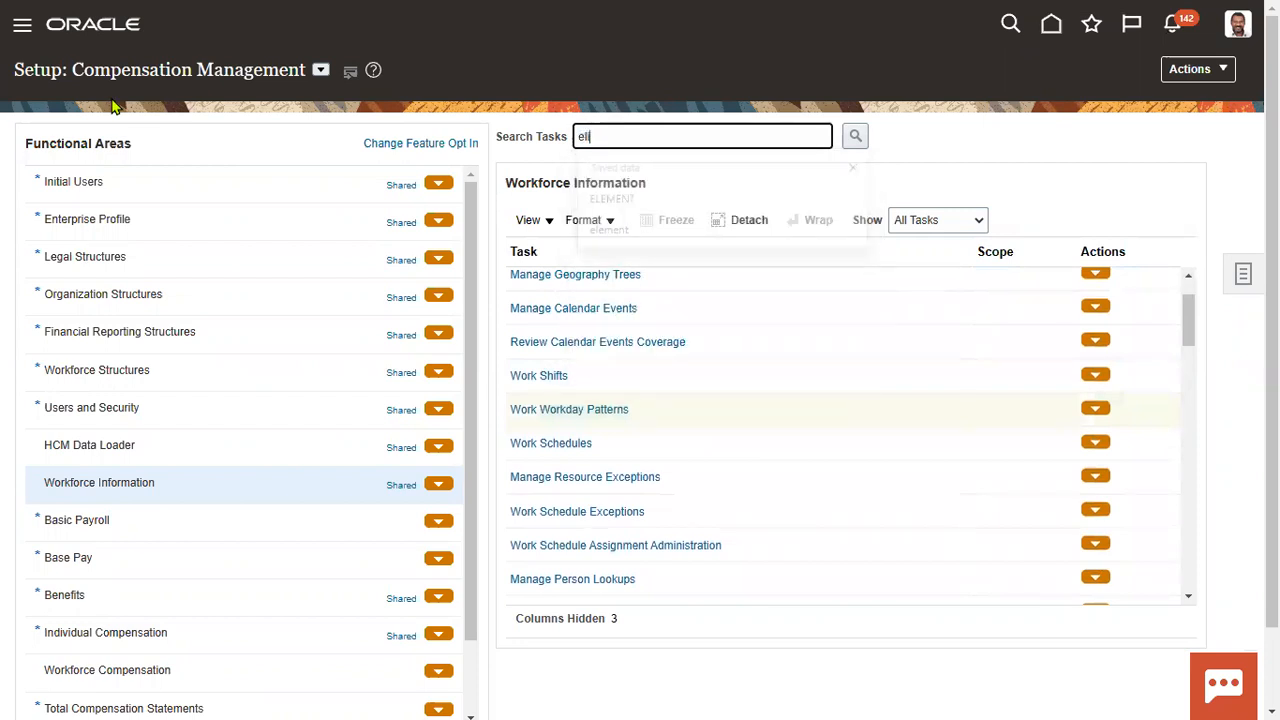
type("gibility")
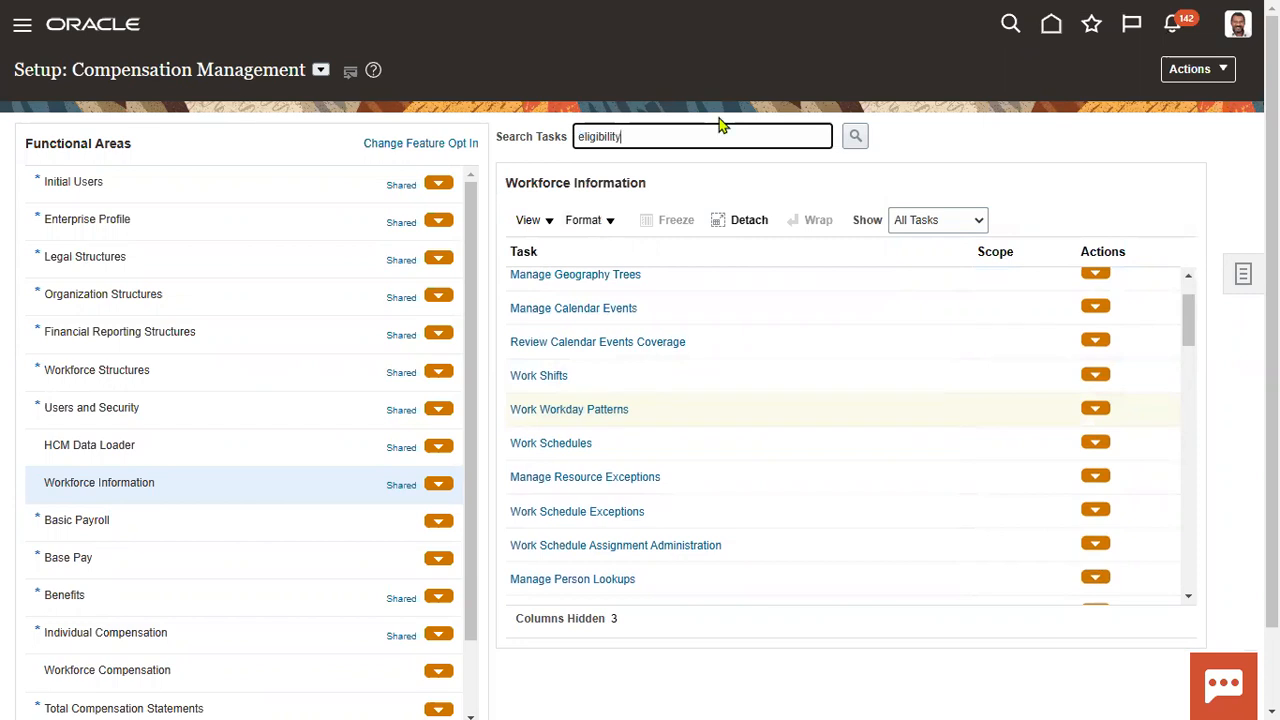
left_click(855, 136)
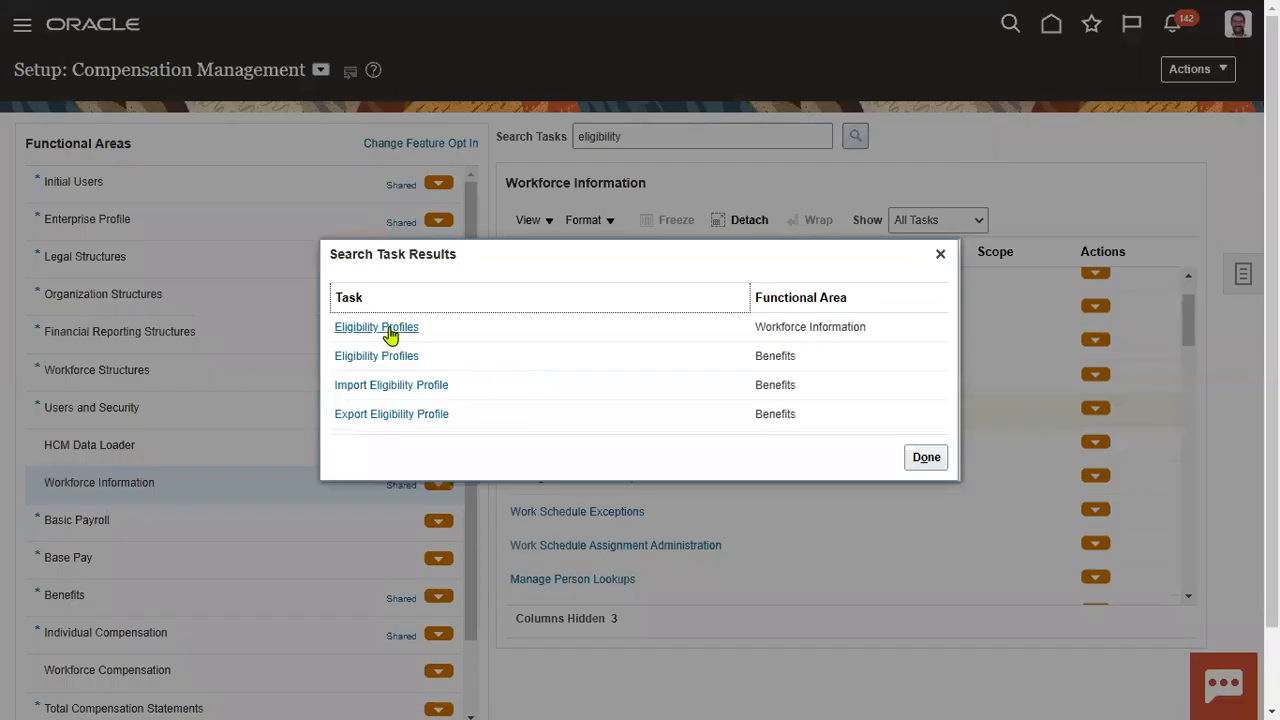
left_click(395, 327)
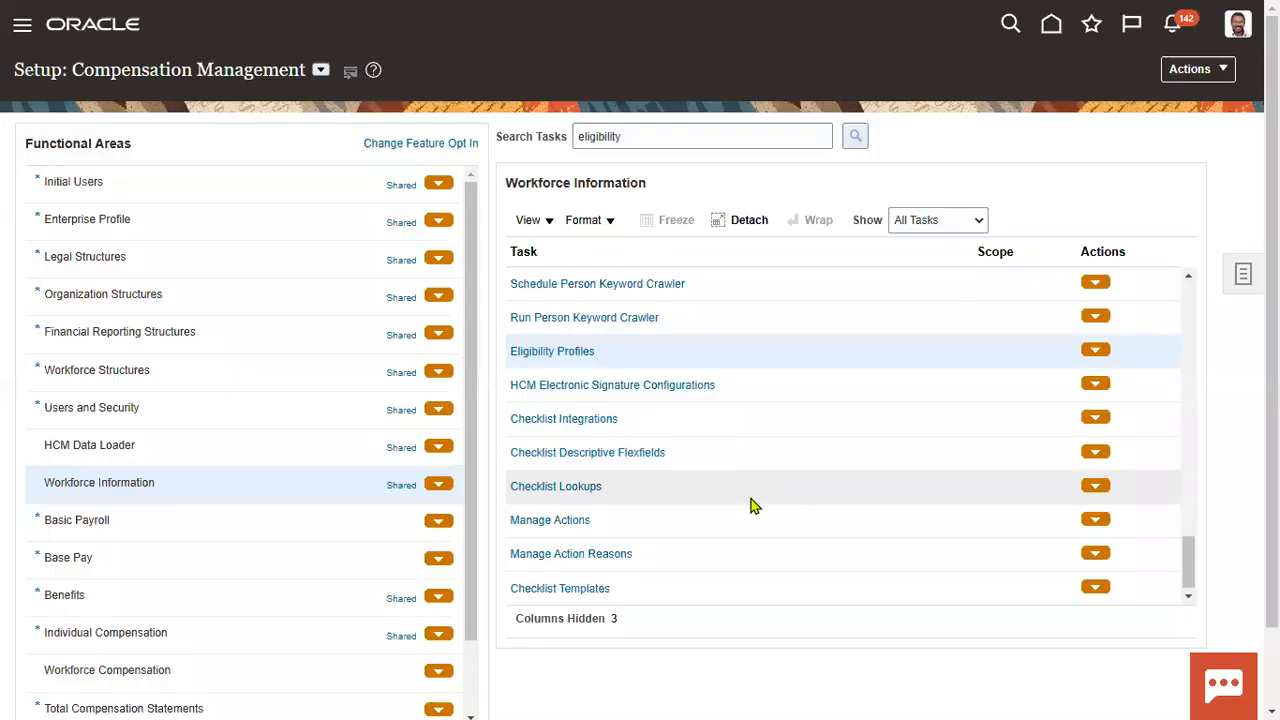
left_click(568, 351)
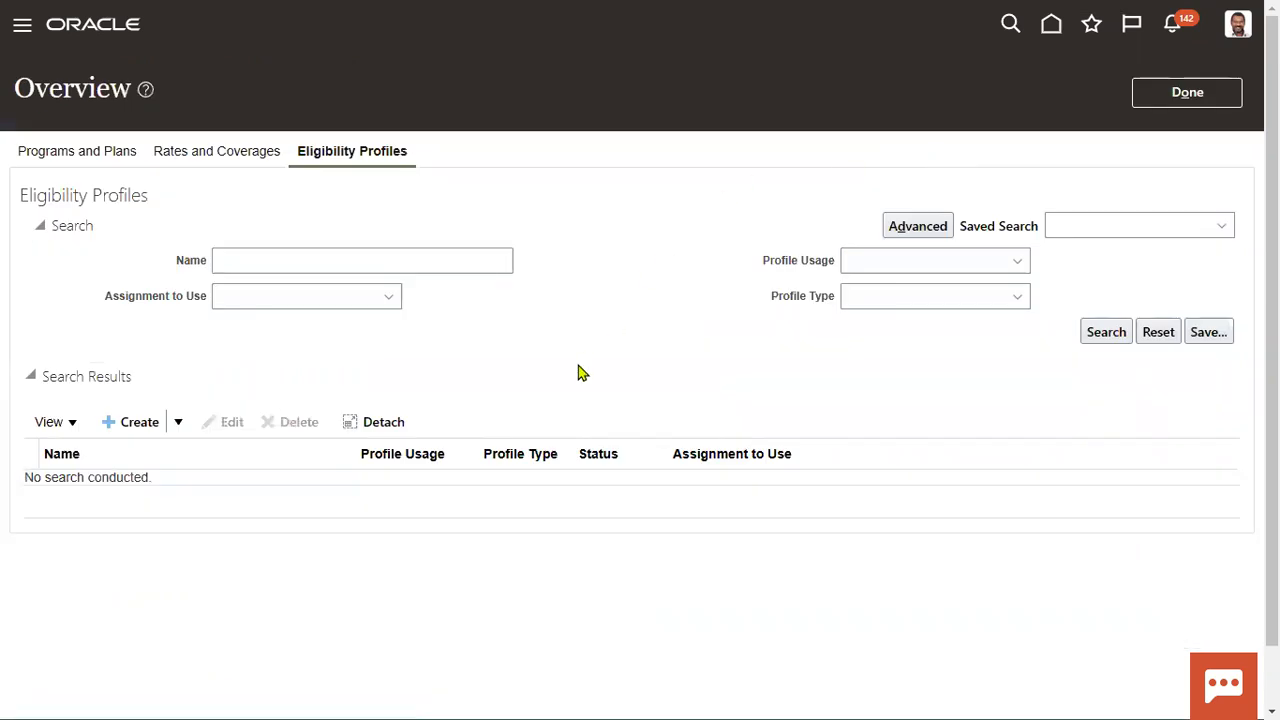
Start a new participant eligibility profile with "MRF AM Profile" as both its name and its description.
left_click(182, 424)
left_click(185, 458)
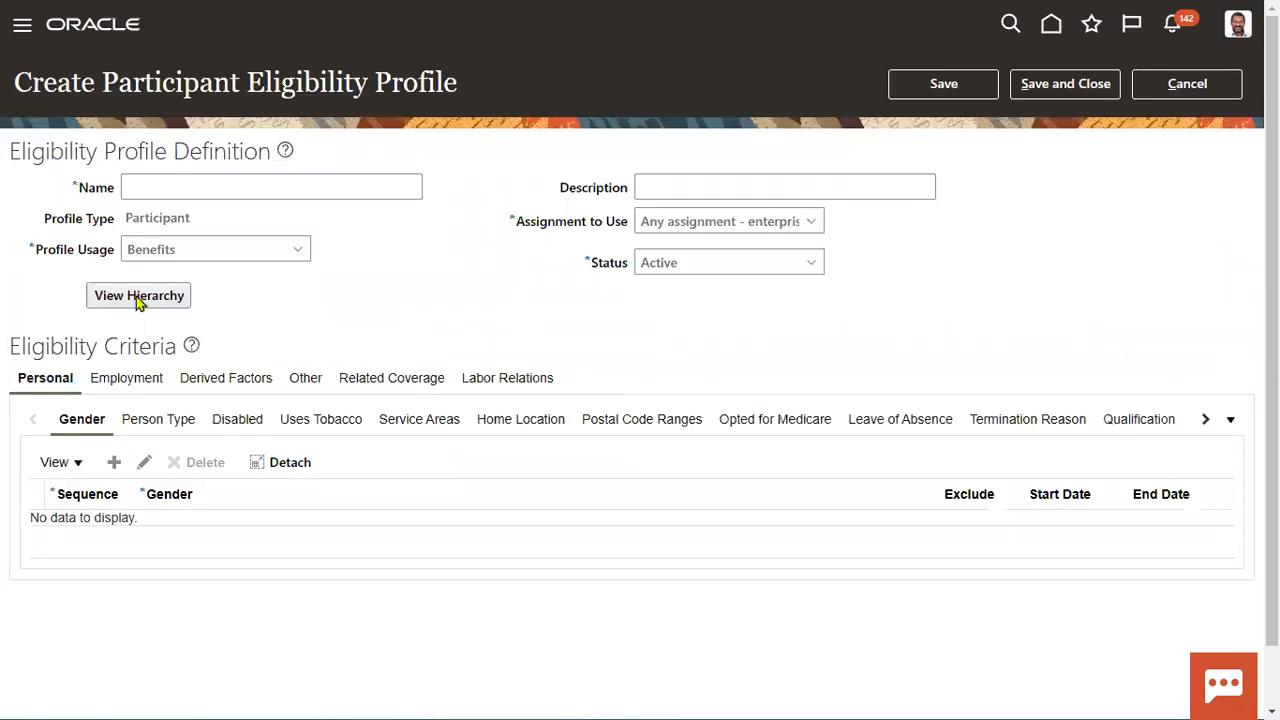
left_click(268, 178)
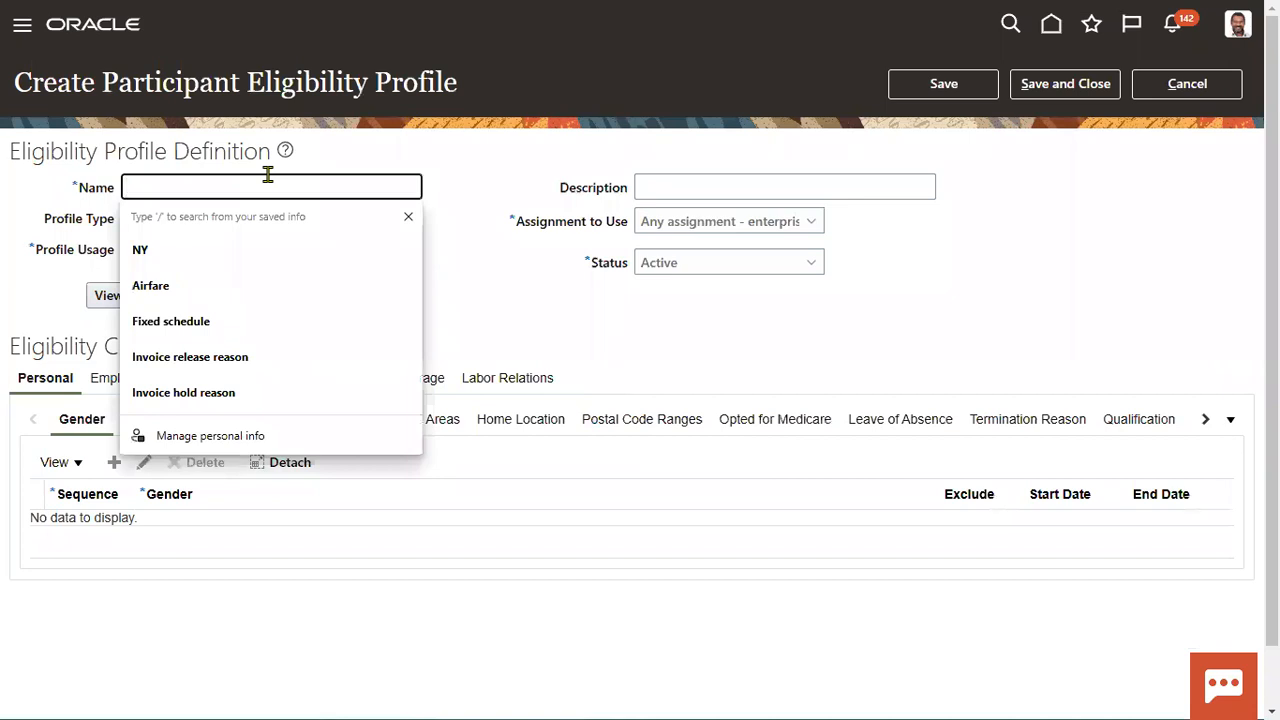
type("MRF")
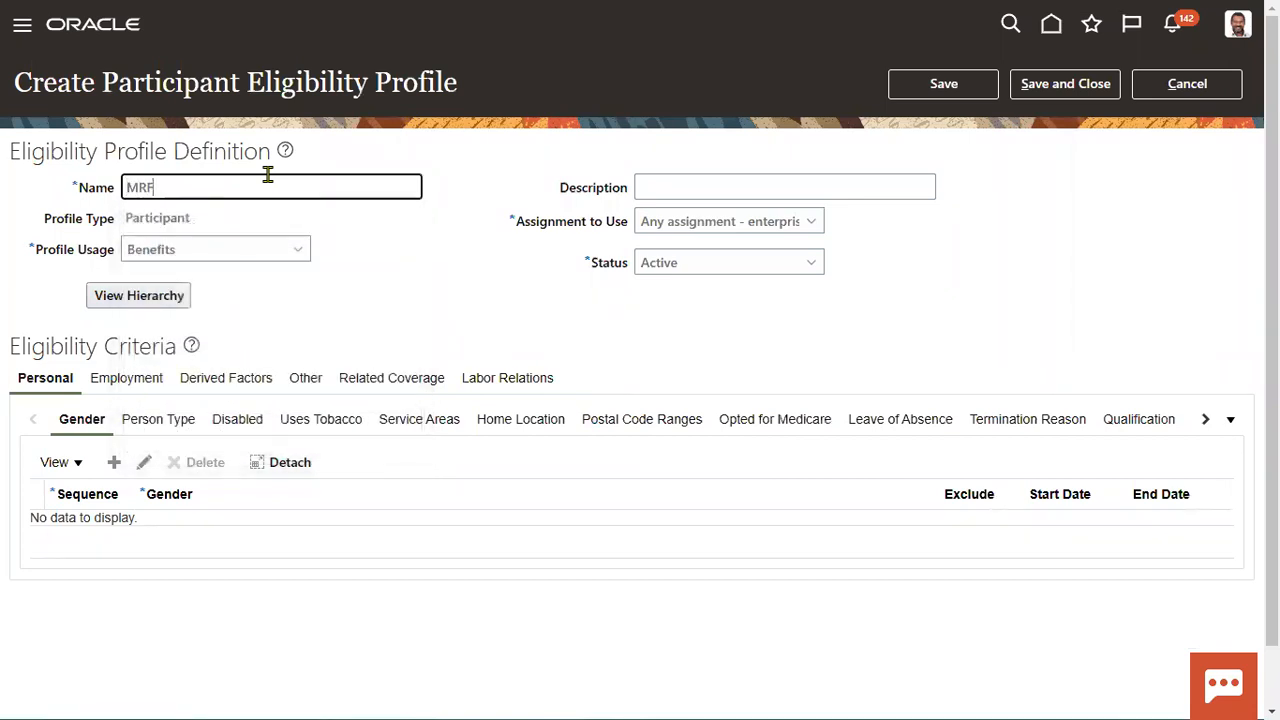
type(" AM Profile")
key("ctrl+a")
key("ctrl+c")
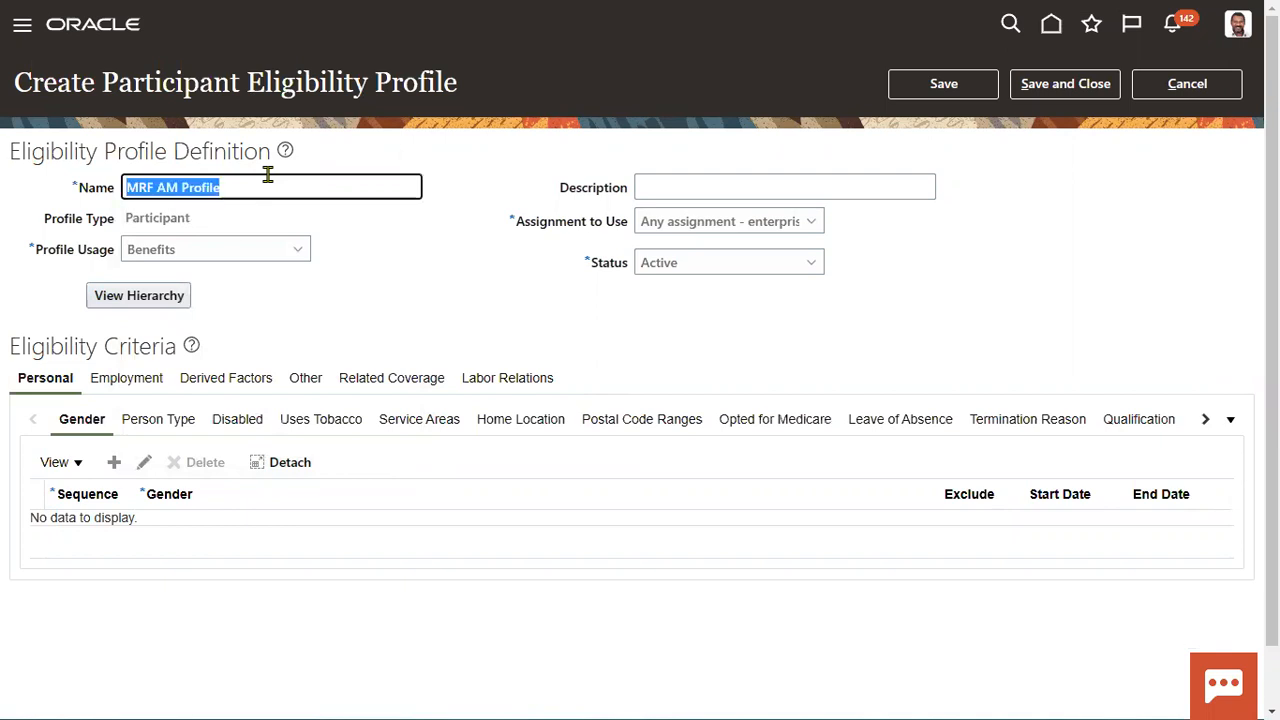
left_click(709, 188)
key("ctrl+v")
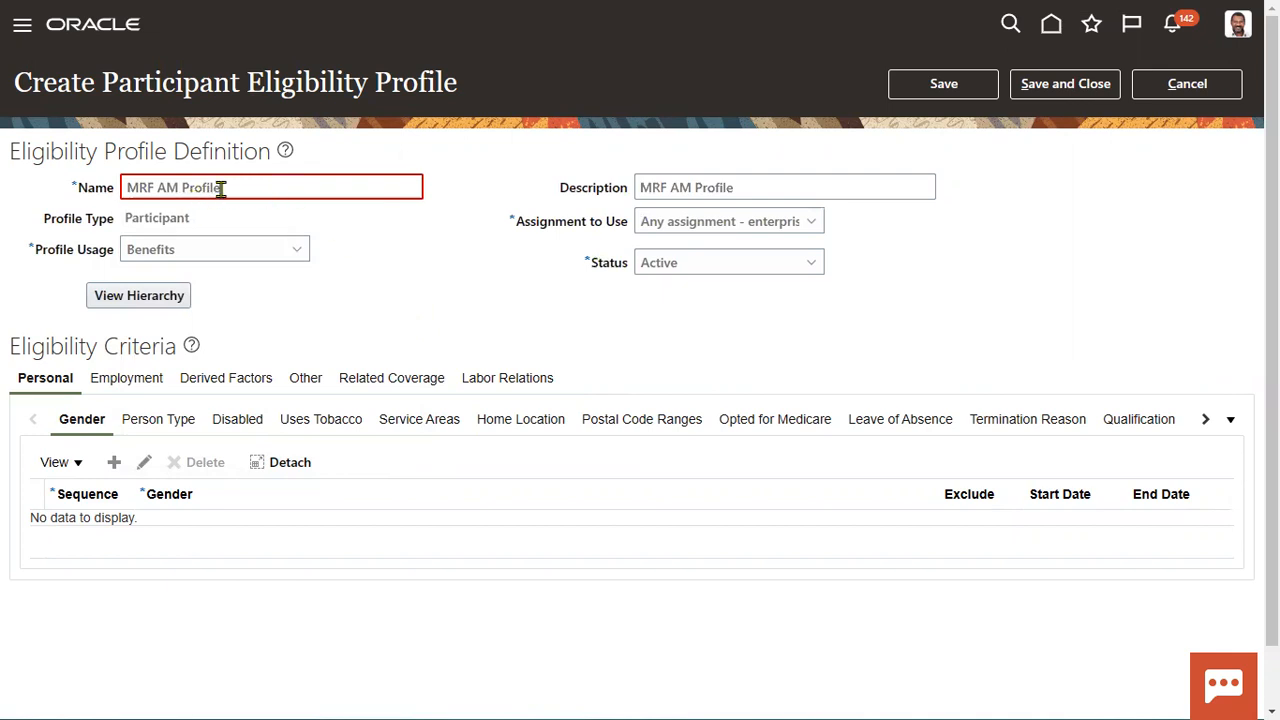
Replace the eligibility profile's name with MRF_WORK_PROFILE.
left_click_drag(223, 187, 4, 185)
type("MRF")
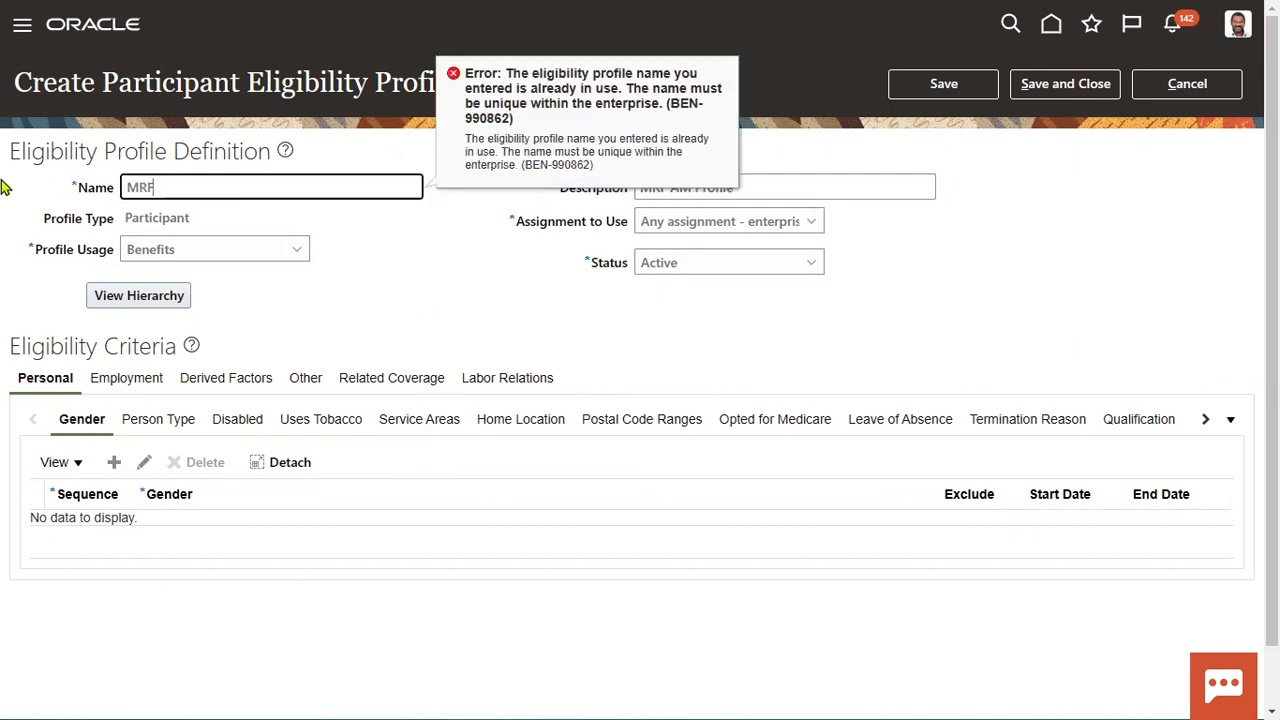
type("_WORK")
type("_EL")
key("BackSpace")
type("PROFILE")
left_click(377, 309)
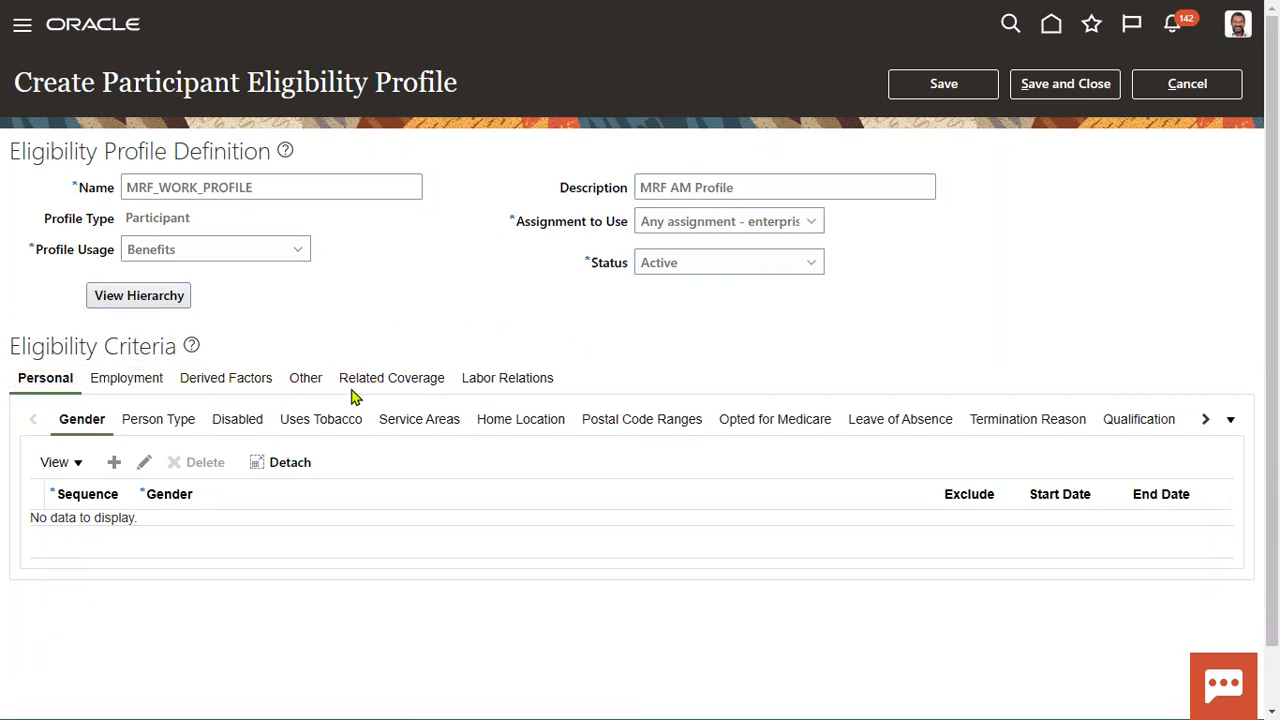
Add a Legal Entities row with sequence 1 to the profile's employment criteria.
left_click(106, 386)
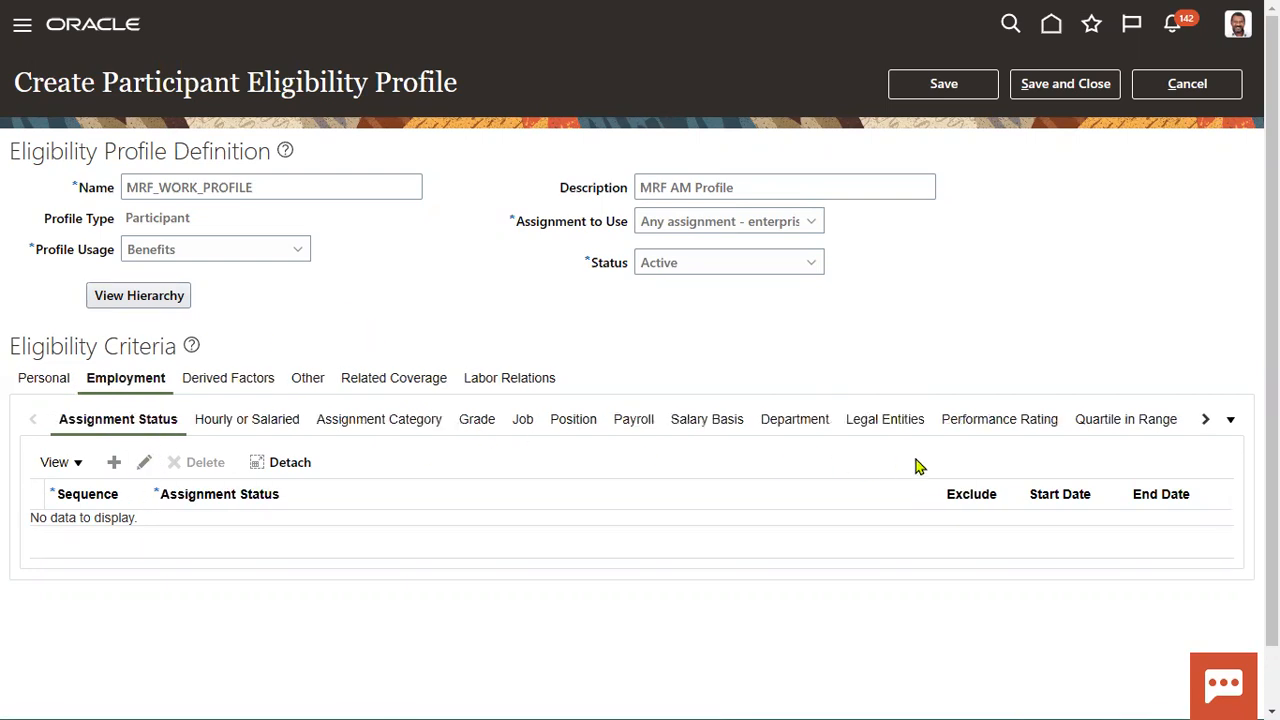
left_click(906, 422)
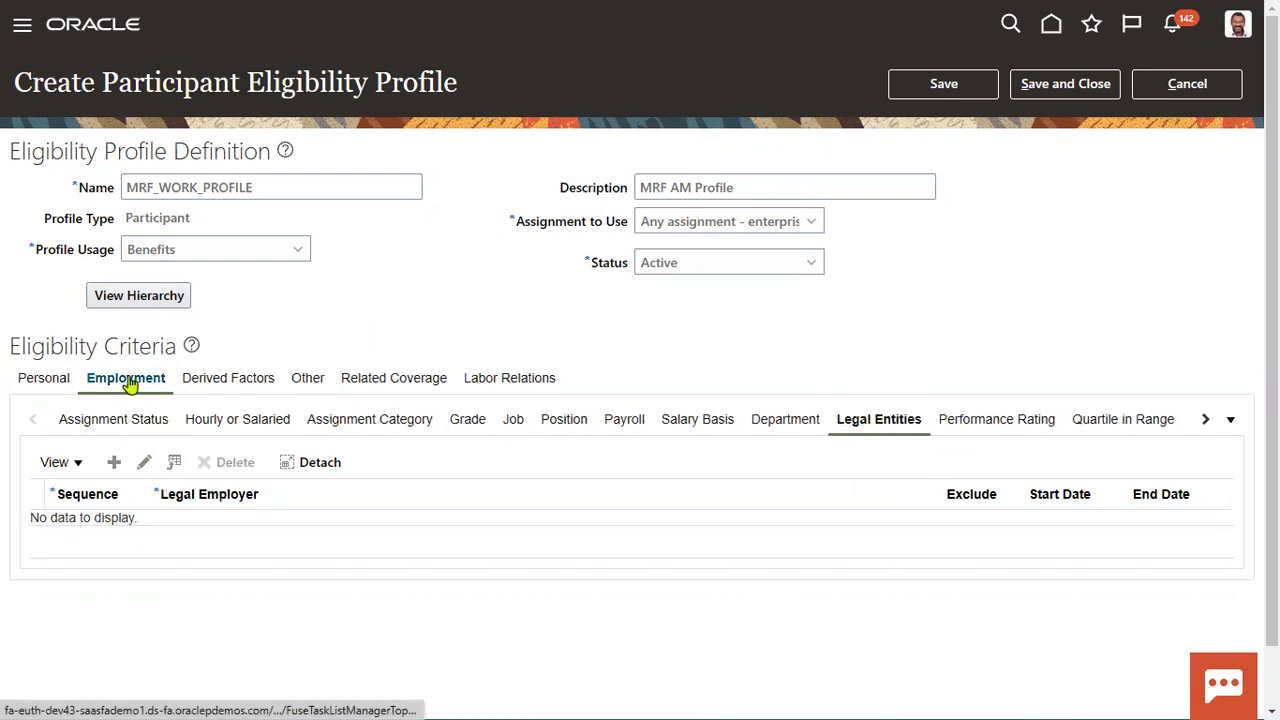
left_click(115, 463)
left_click(120, 529)
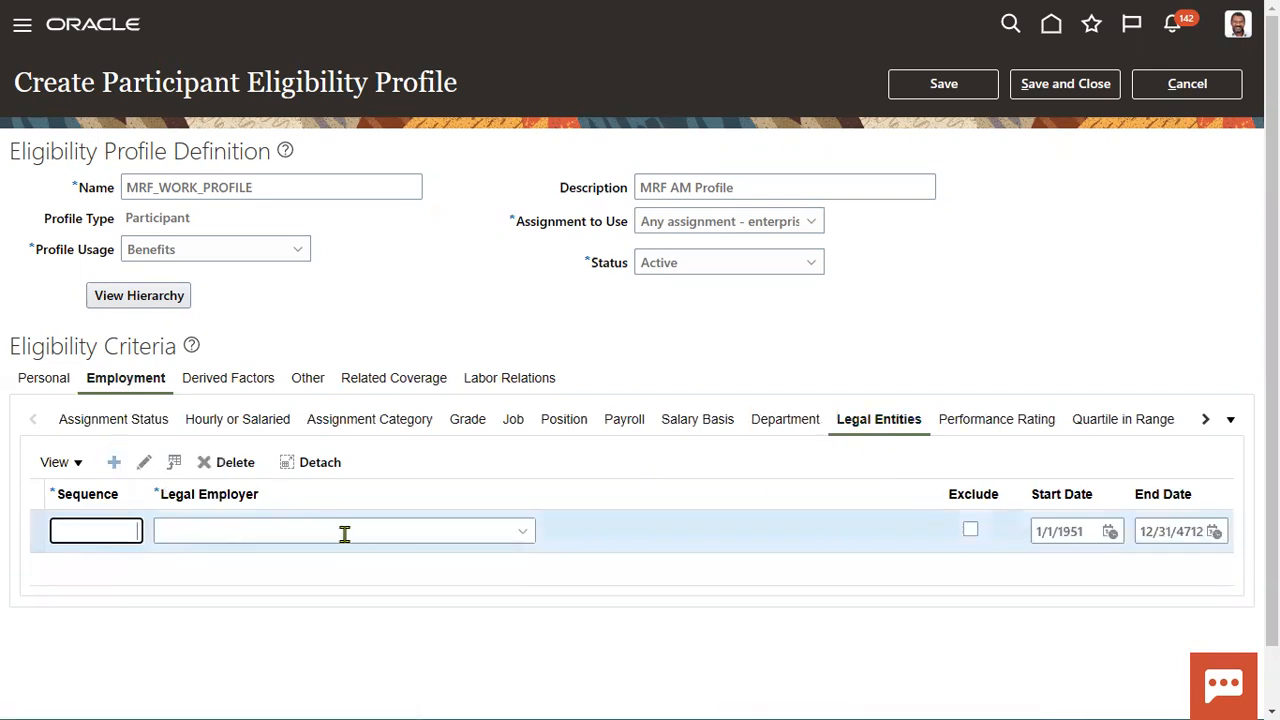
type("1")
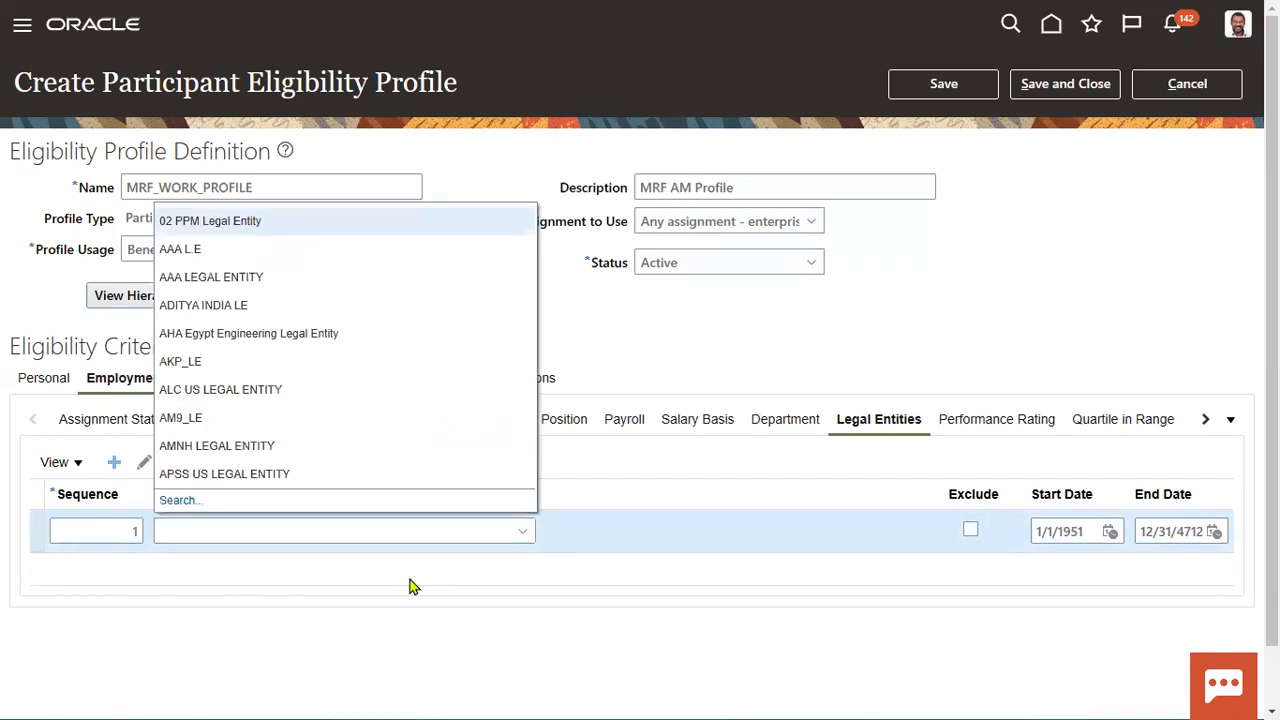
Search the legal employers for US1 and set the criteria row's legal employer to US1 Legal Entity.
left_click(183, 501)
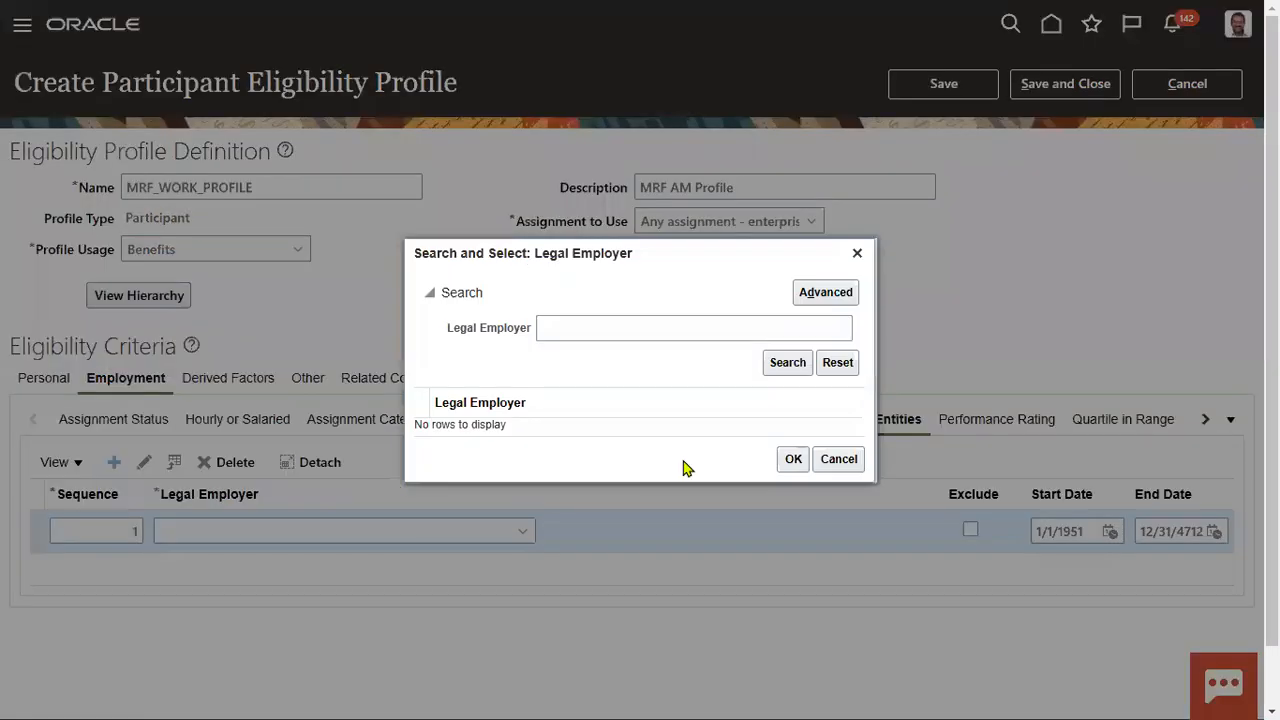
left_click(719, 331)
type("US1")
left_click(788, 364)
left_click(666, 428)
left_click(792, 466)
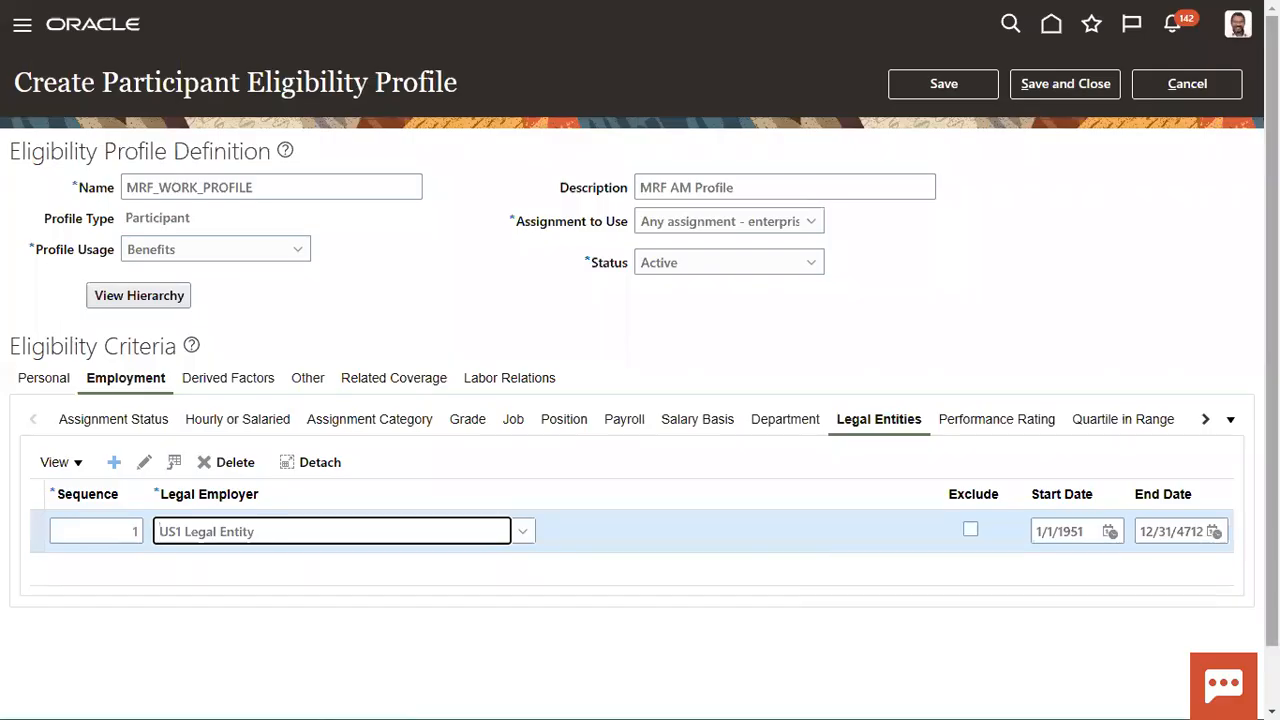
Add a Business Unit row with sequence 1 to the profile's employment criteria.
left_click(1205, 420)
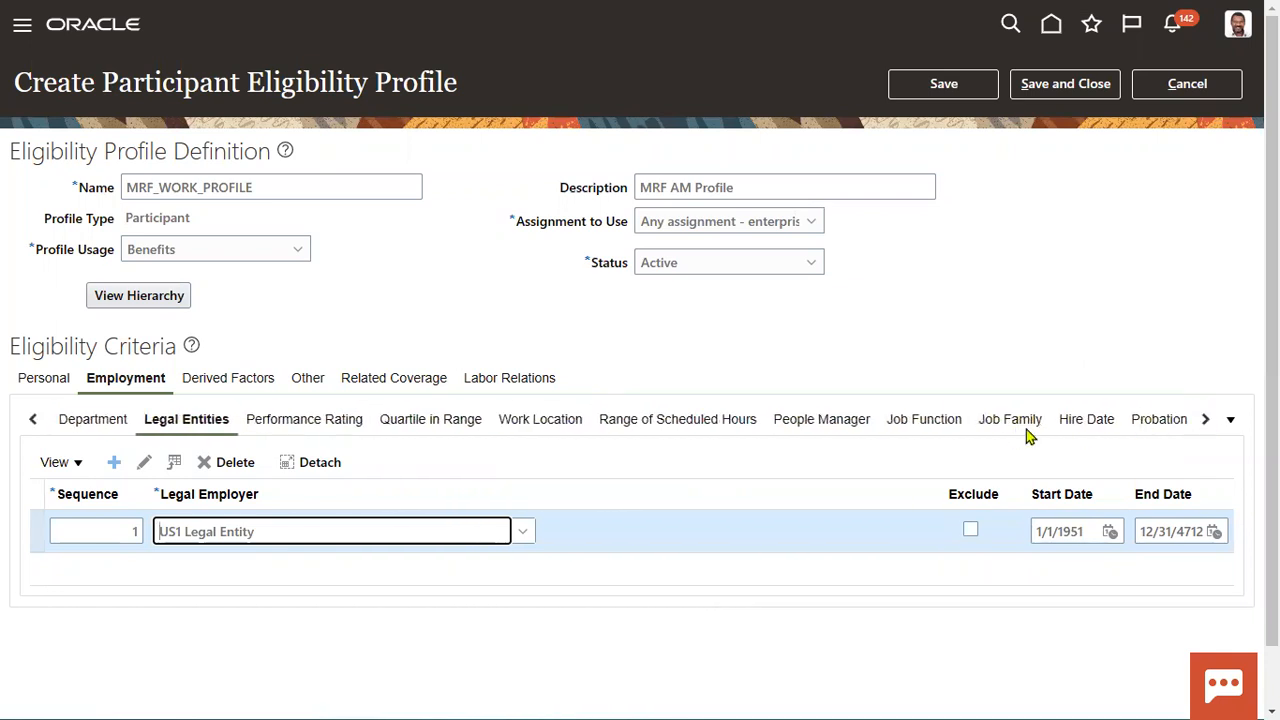
left_click(1208, 420)
left_click(1208, 420)
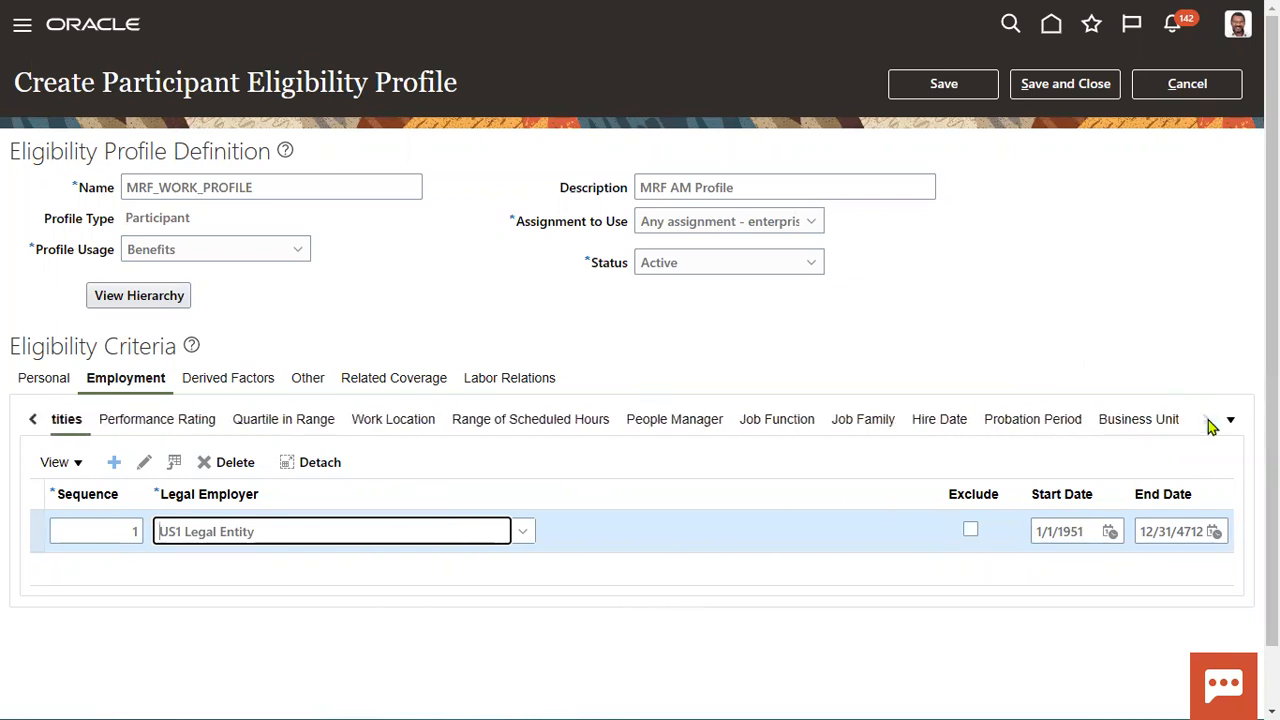
left_click(1163, 424)
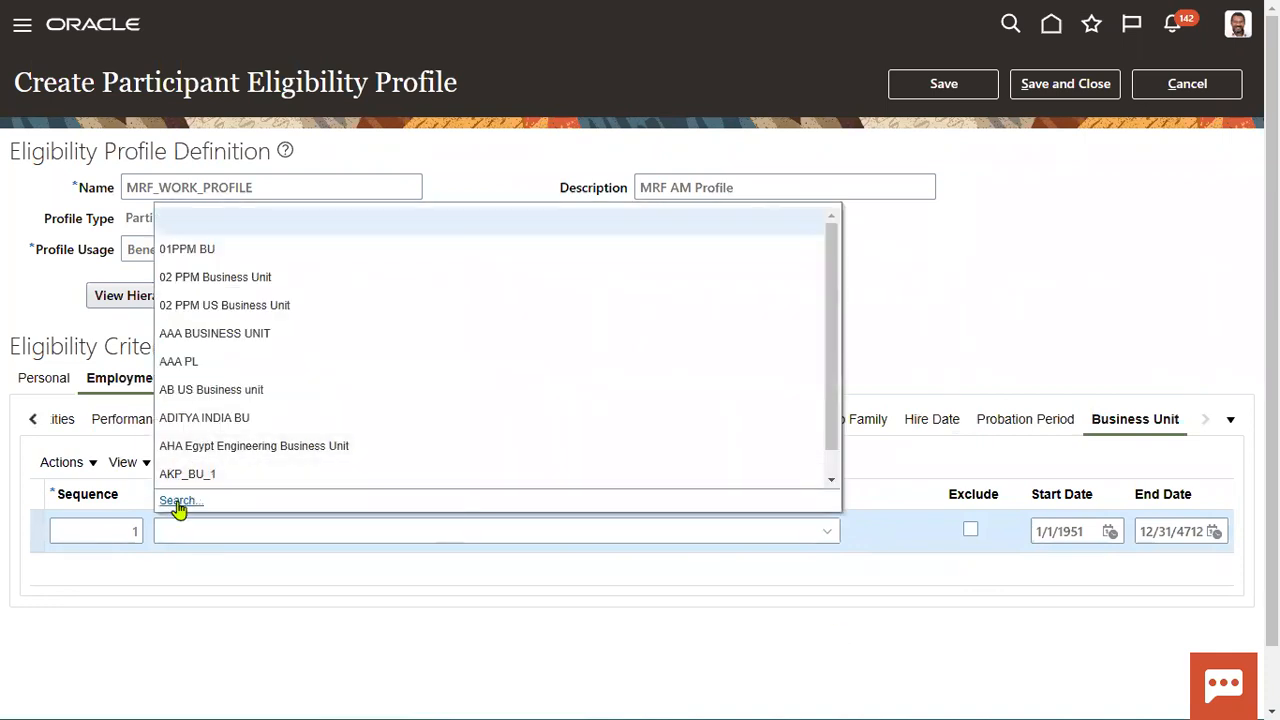
Search the business units for US1 and set the criteria row's business unit to US1 Business Unit.
left_click(178, 501)
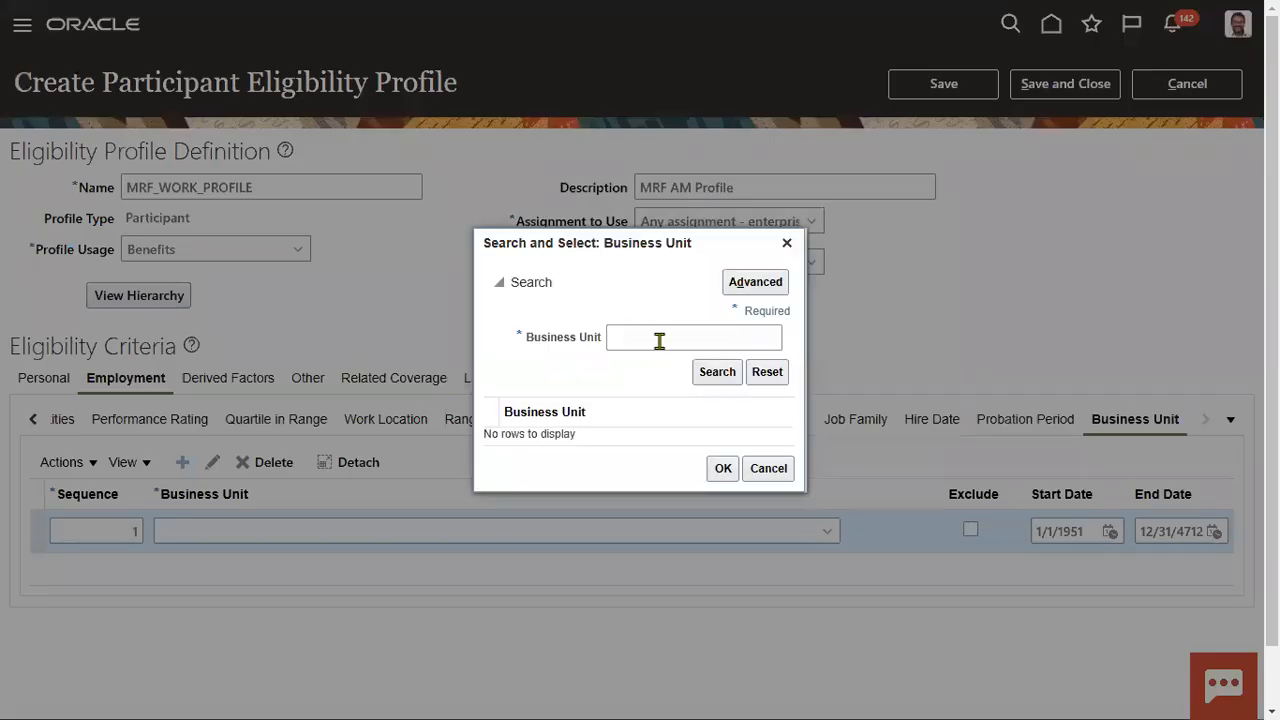
left_click(659, 341)
type("US1")
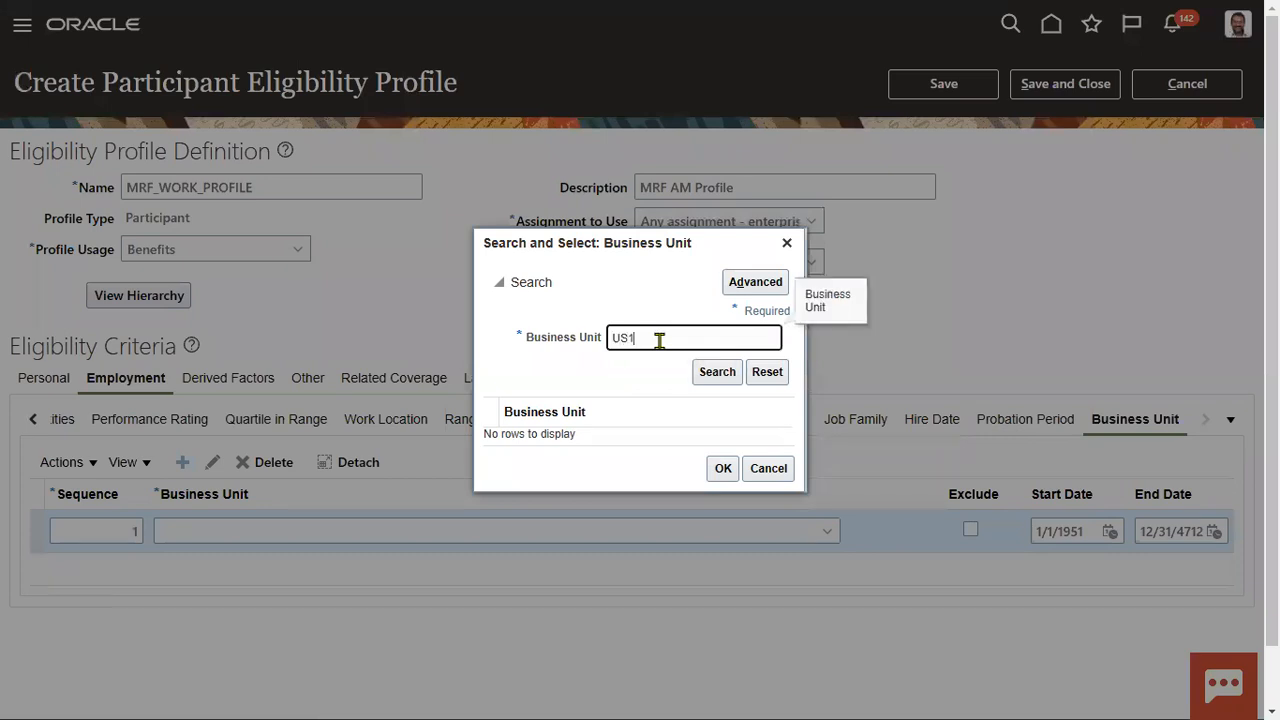
left_click(717, 372)
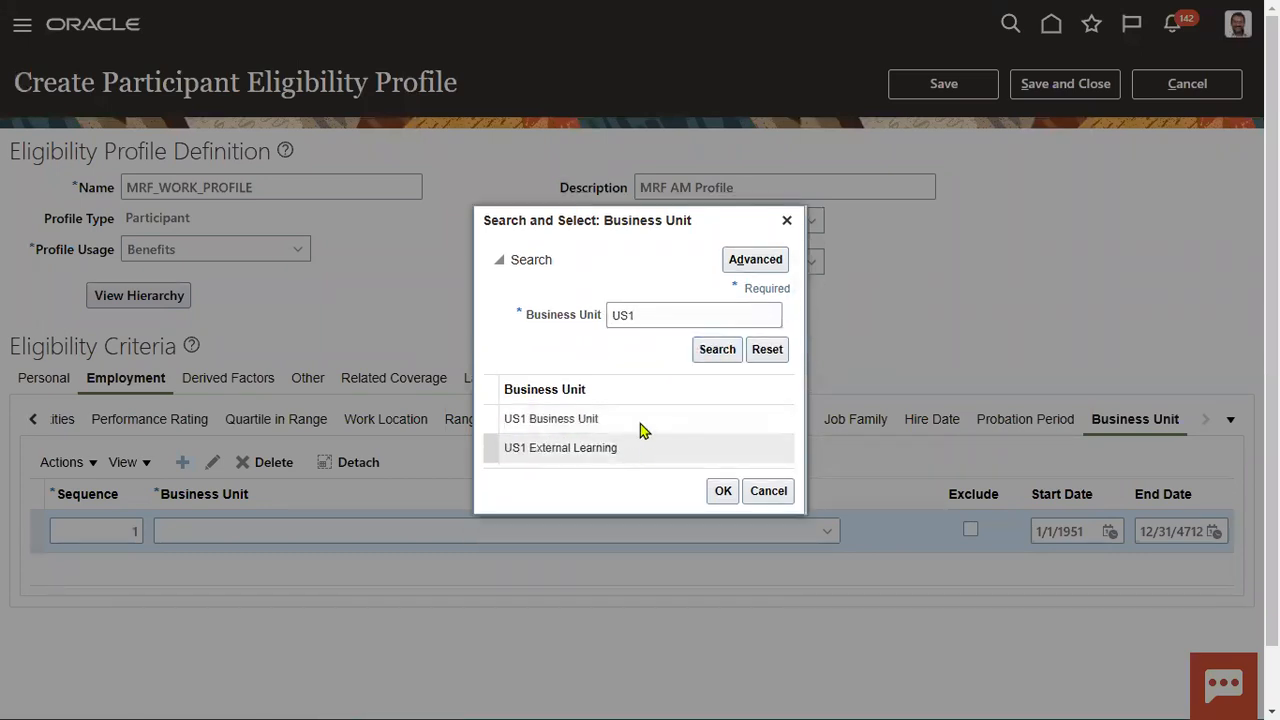
left_click(644, 430)
left_click(722, 490)
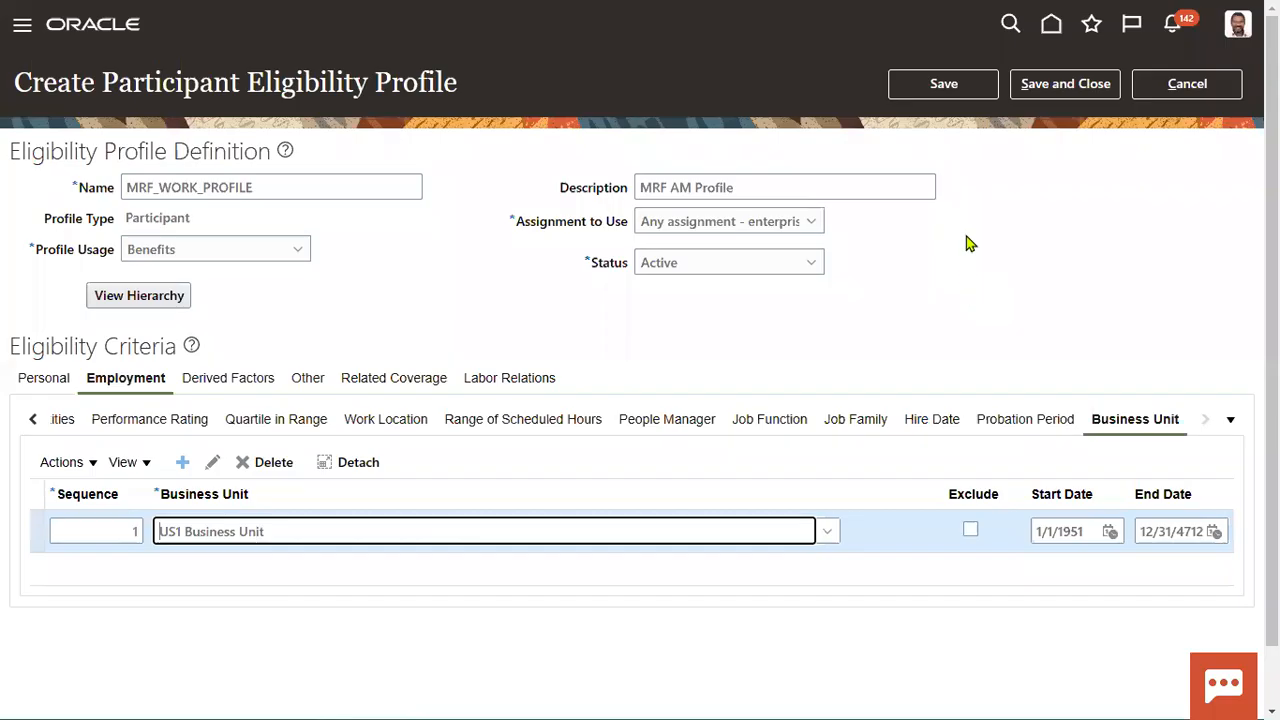
Save and close the eligibility profile, then return to the setup tasks and enter WO as the task search text.
left_click(958, 90)
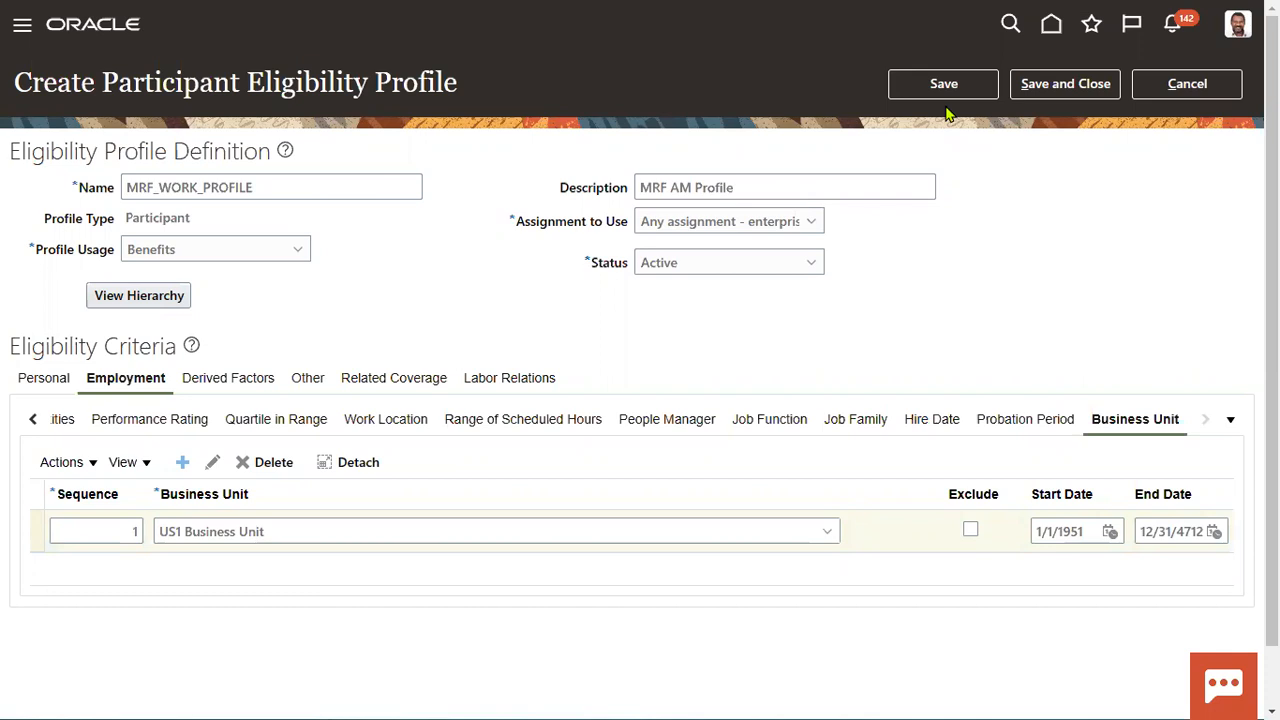
left_click(1052, 86)
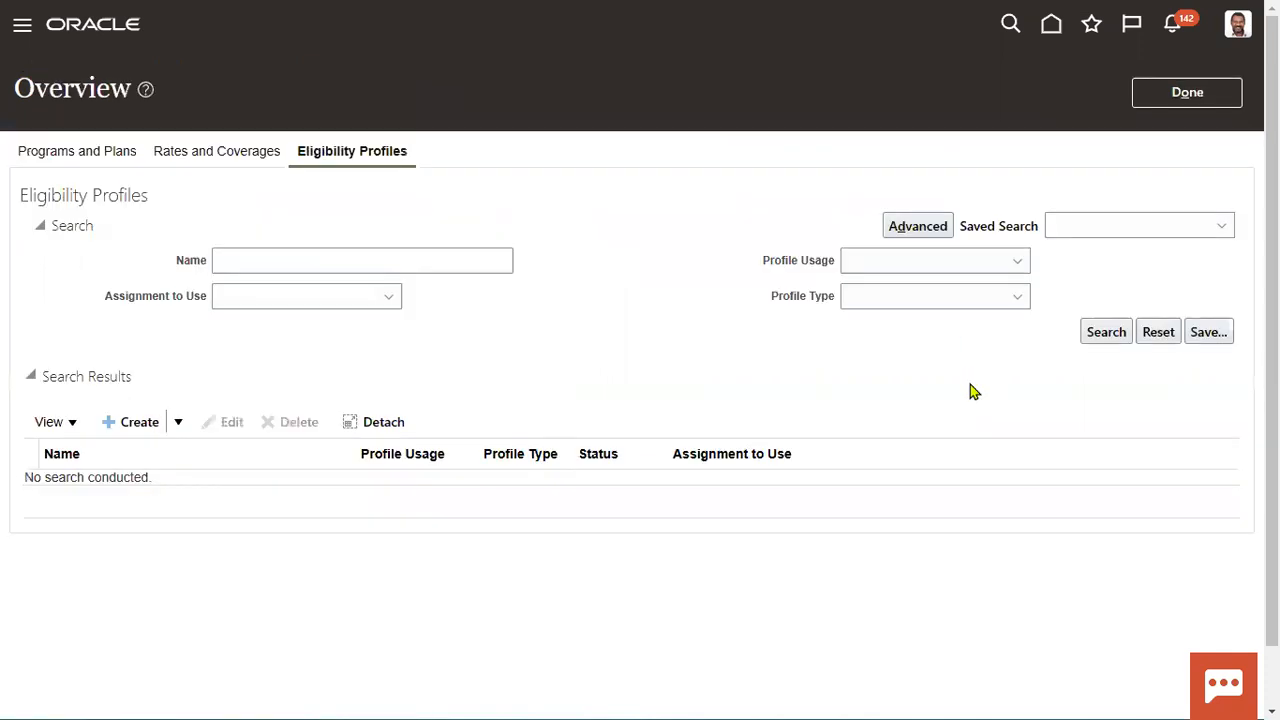
left_click(1181, 96)
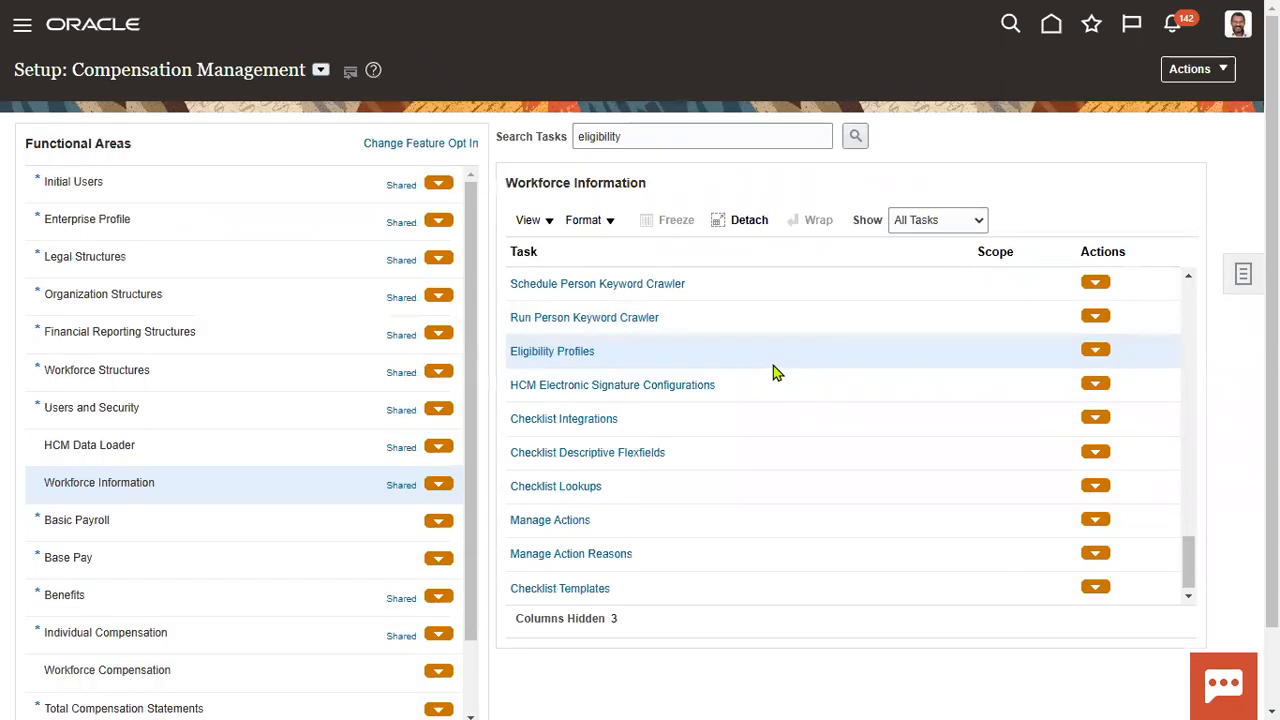
double_click(643, 136)
type("WO")
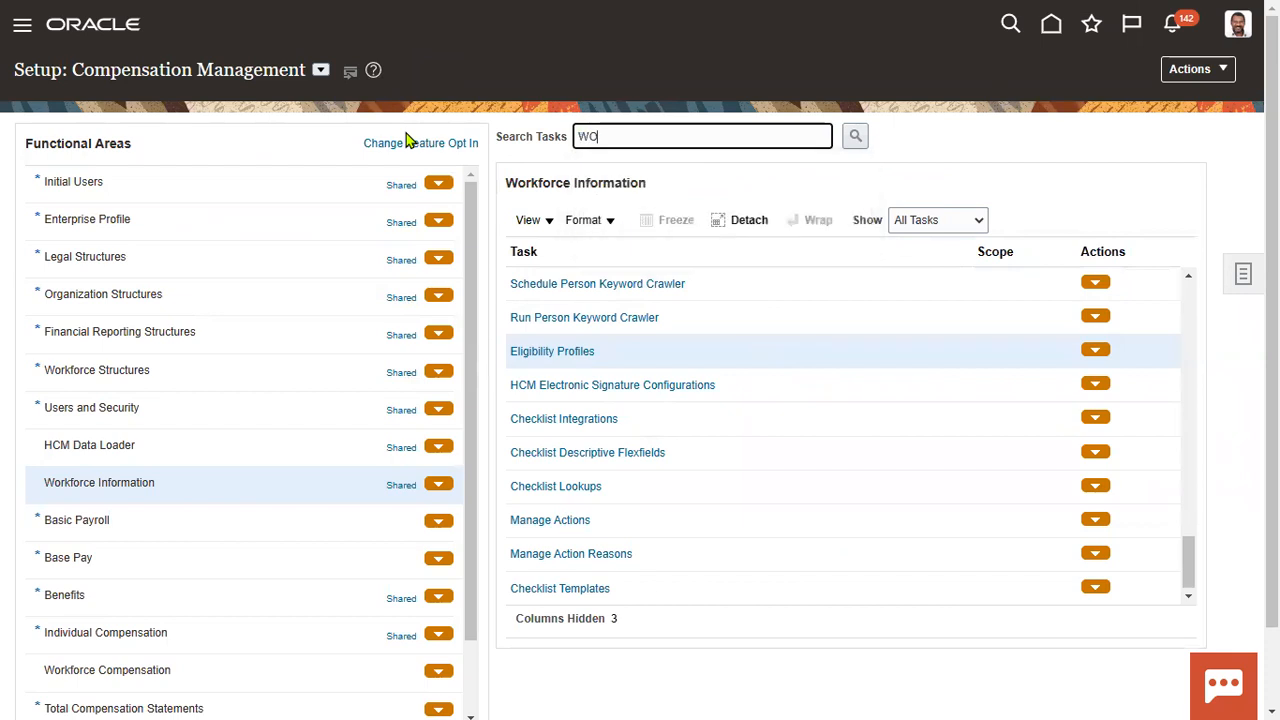
Switch to Notepad++, bookmark the Shifts, Calendar Events, Workday Pattern and Eligibility Profile lines, and select the text WorkSchedule.
key("alt+Tab")
key("Tab")
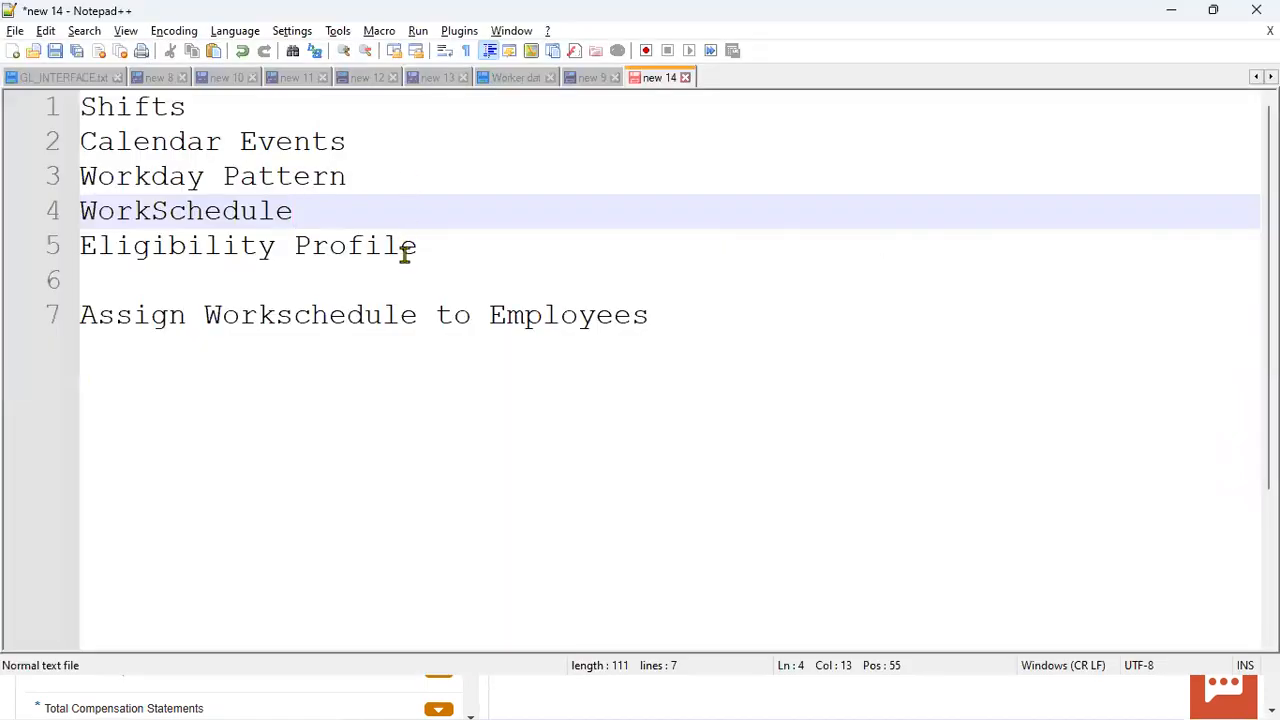
left_click(71, 110)
left_click(76, 144)
left_click(67, 184)
left_click(60, 251)
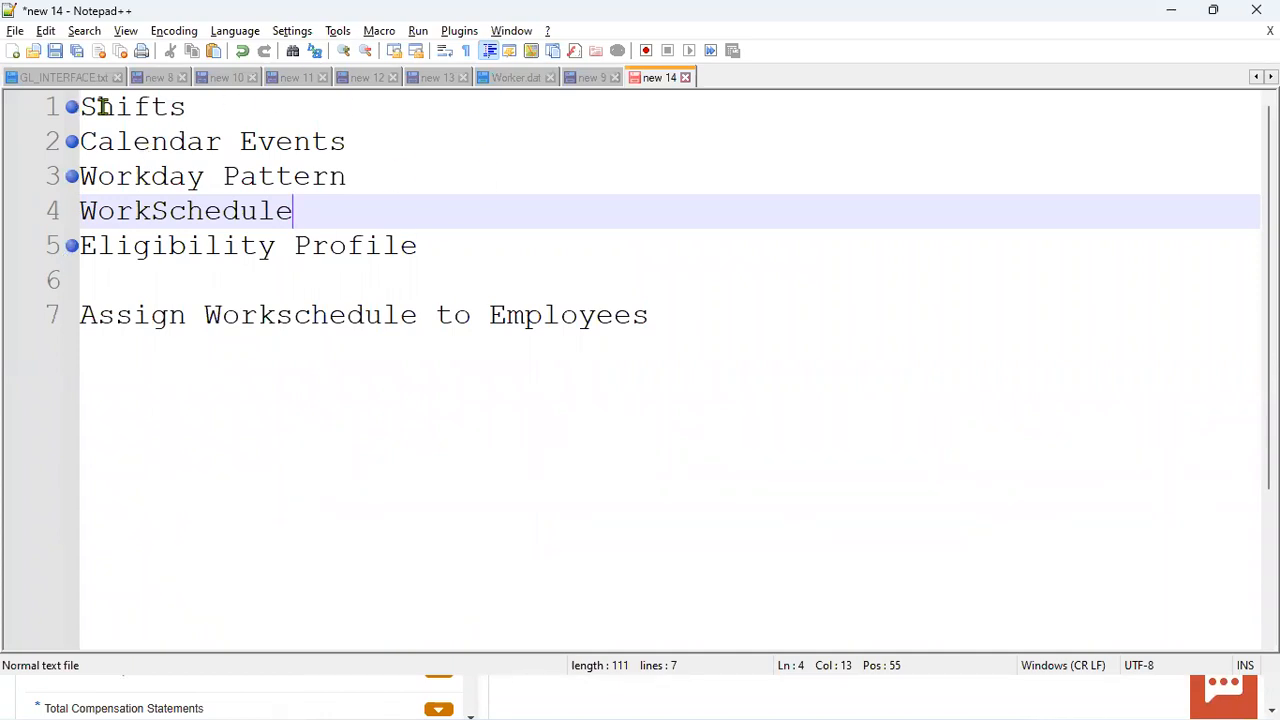
left_click_drag(309, 209, 80, 211)
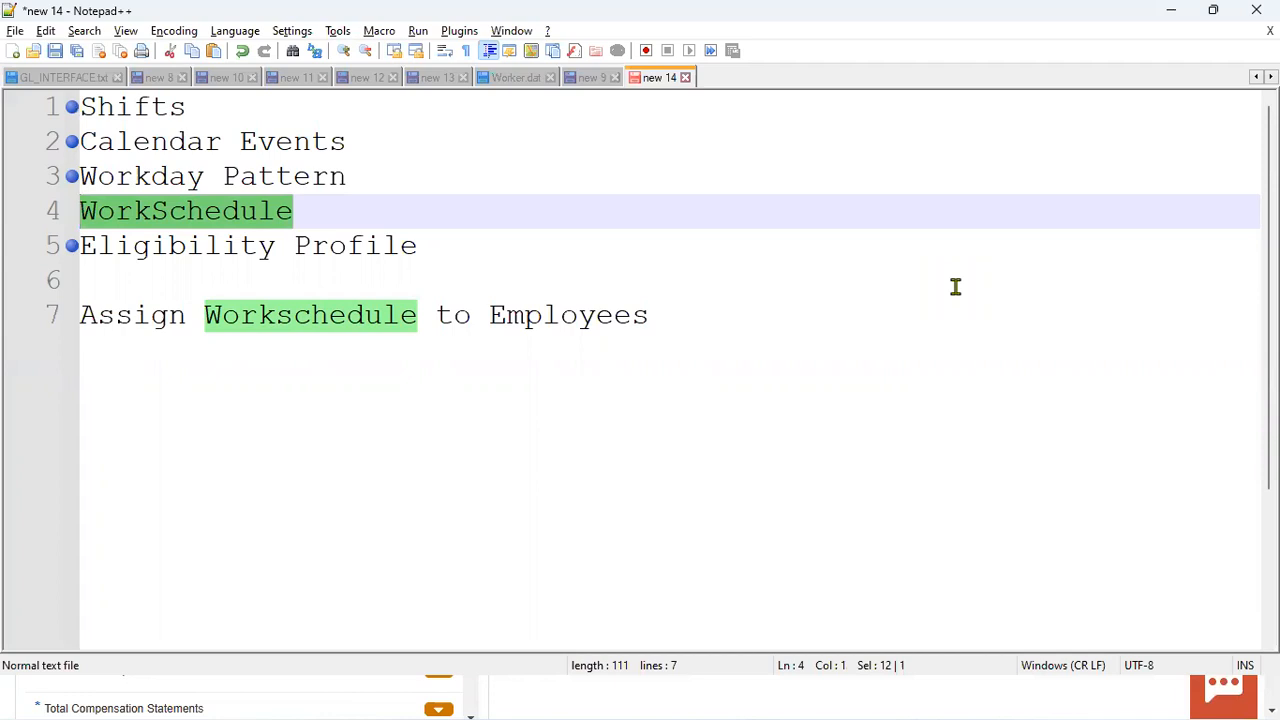
Back in Oracle Fusion, open the Work Schedules setup task through a task search for WORK and start a new work schedule.
left_click(1176, 12)
double_click(764, 132)
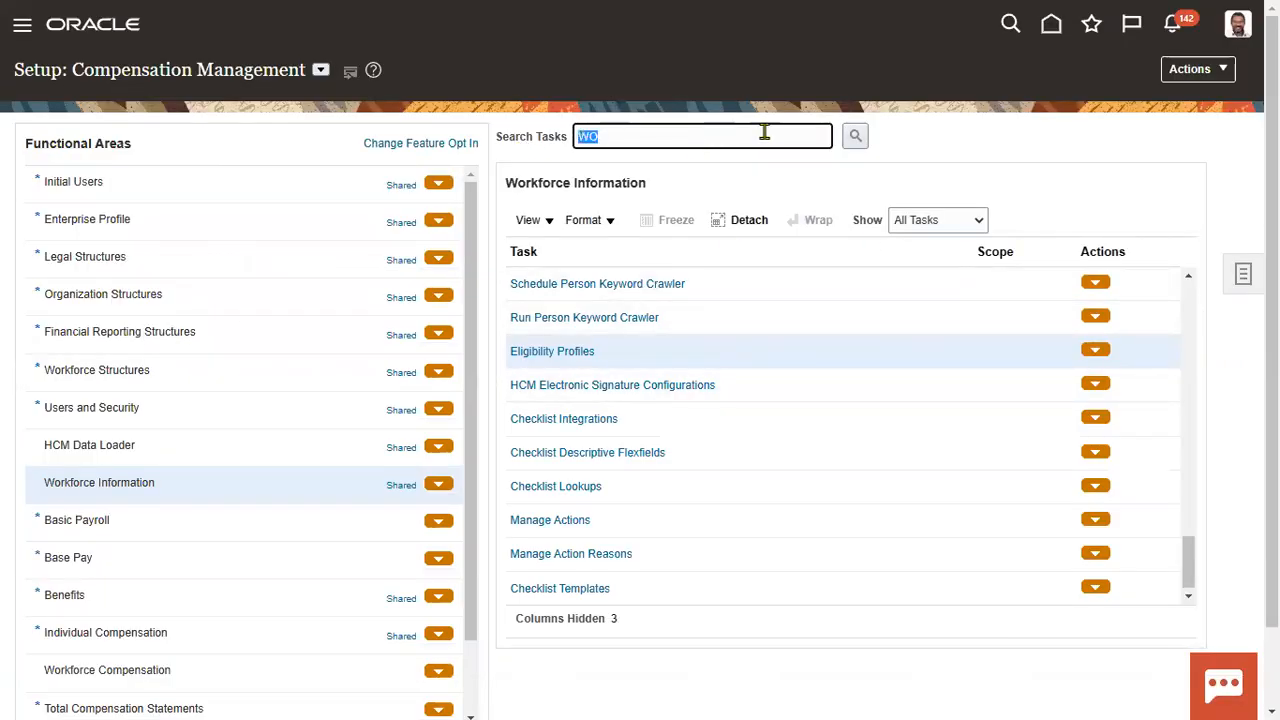
type("WORK")
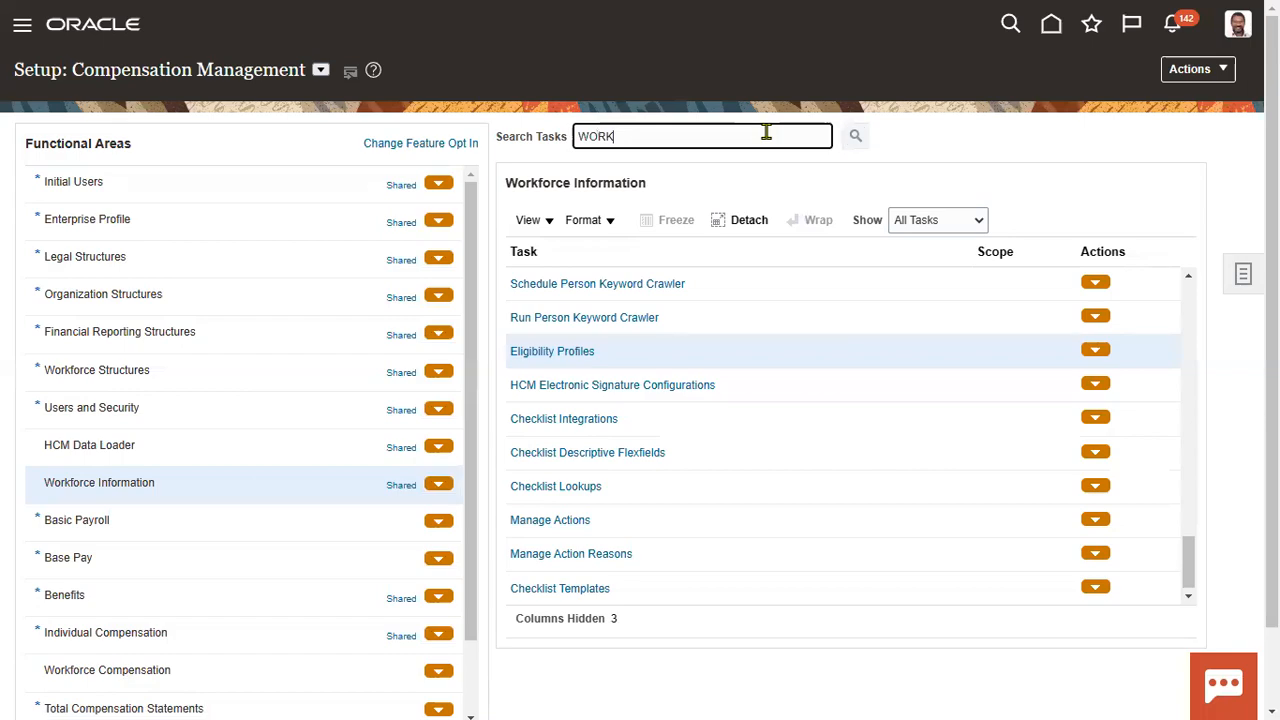
key("Return")
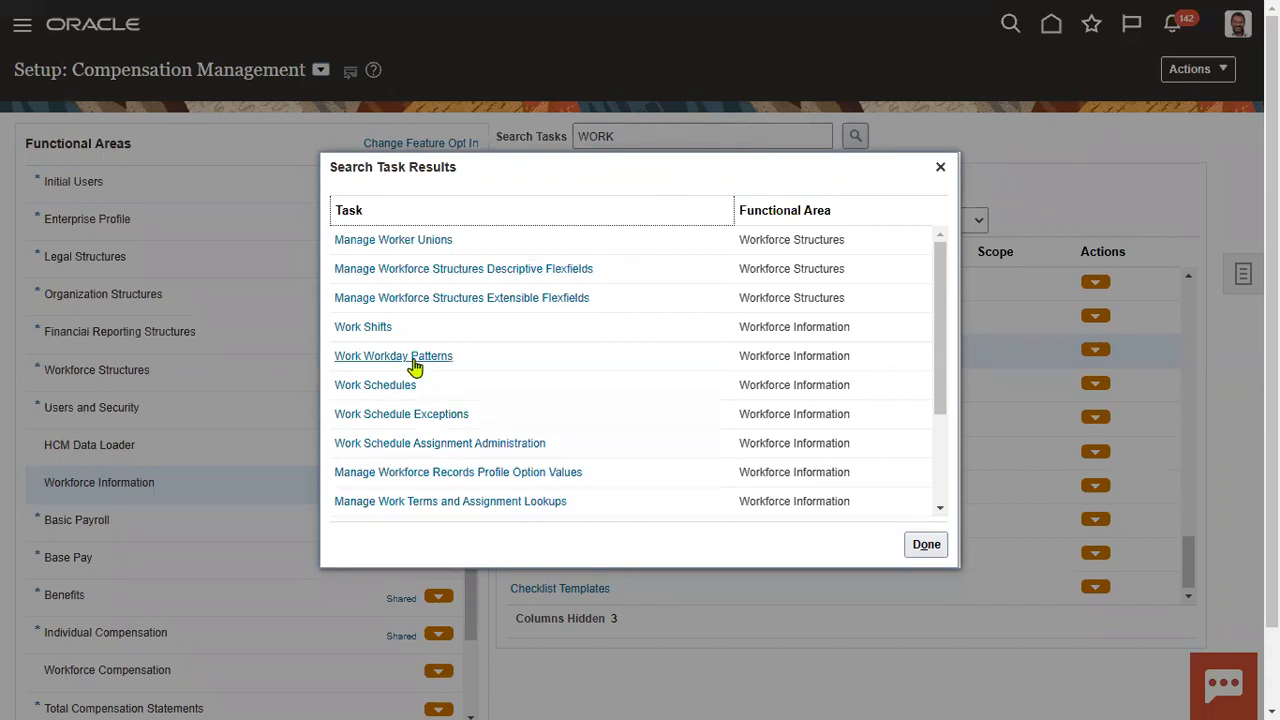
left_click(405, 390)
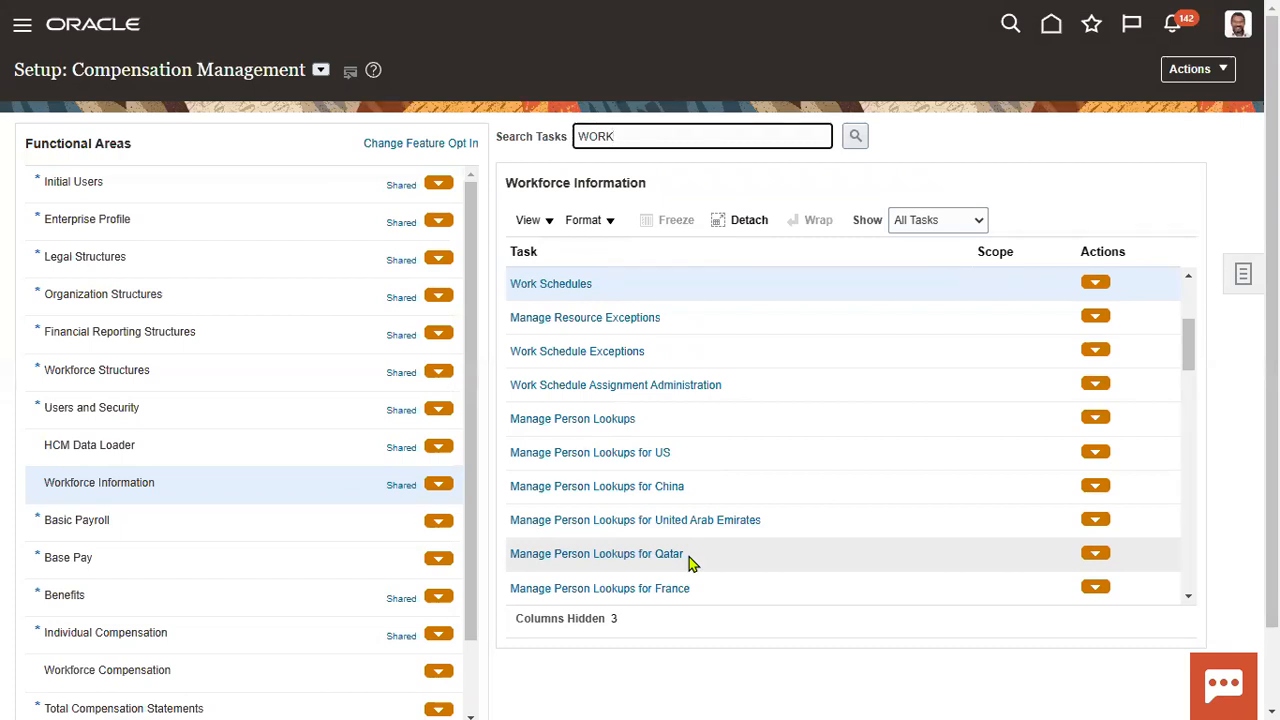
left_click(585, 287)
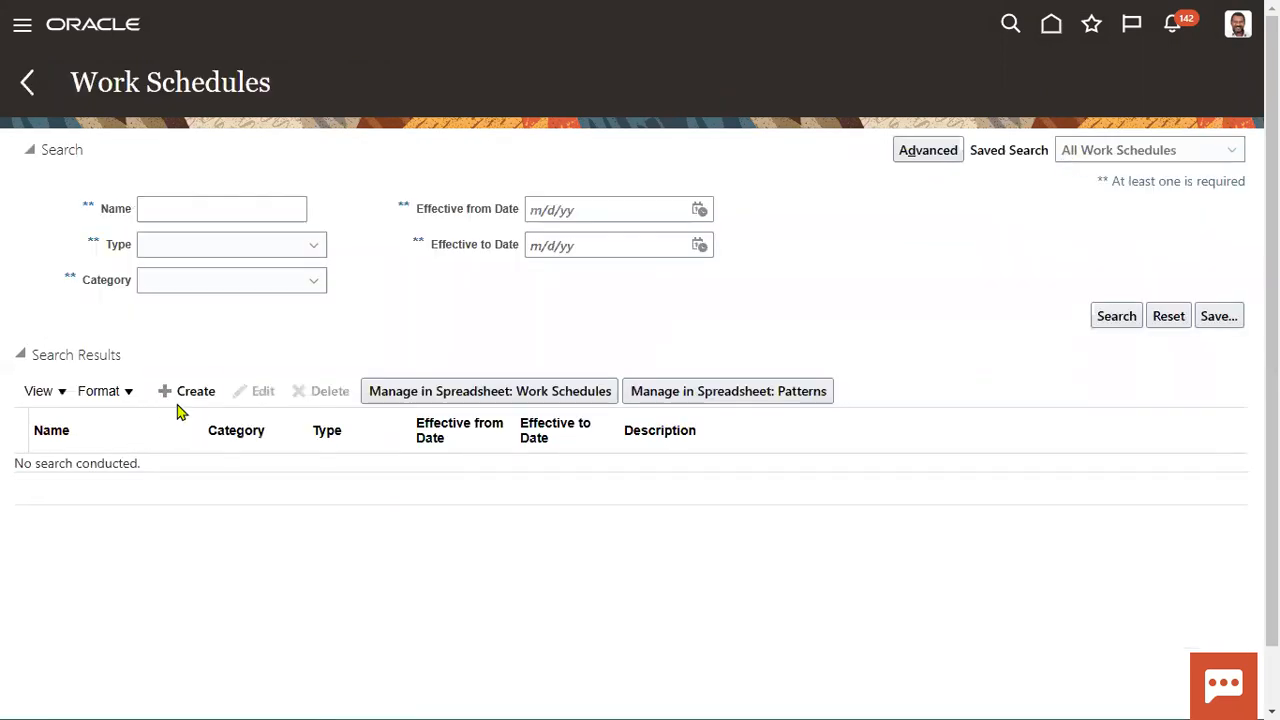
left_click(181, 403)
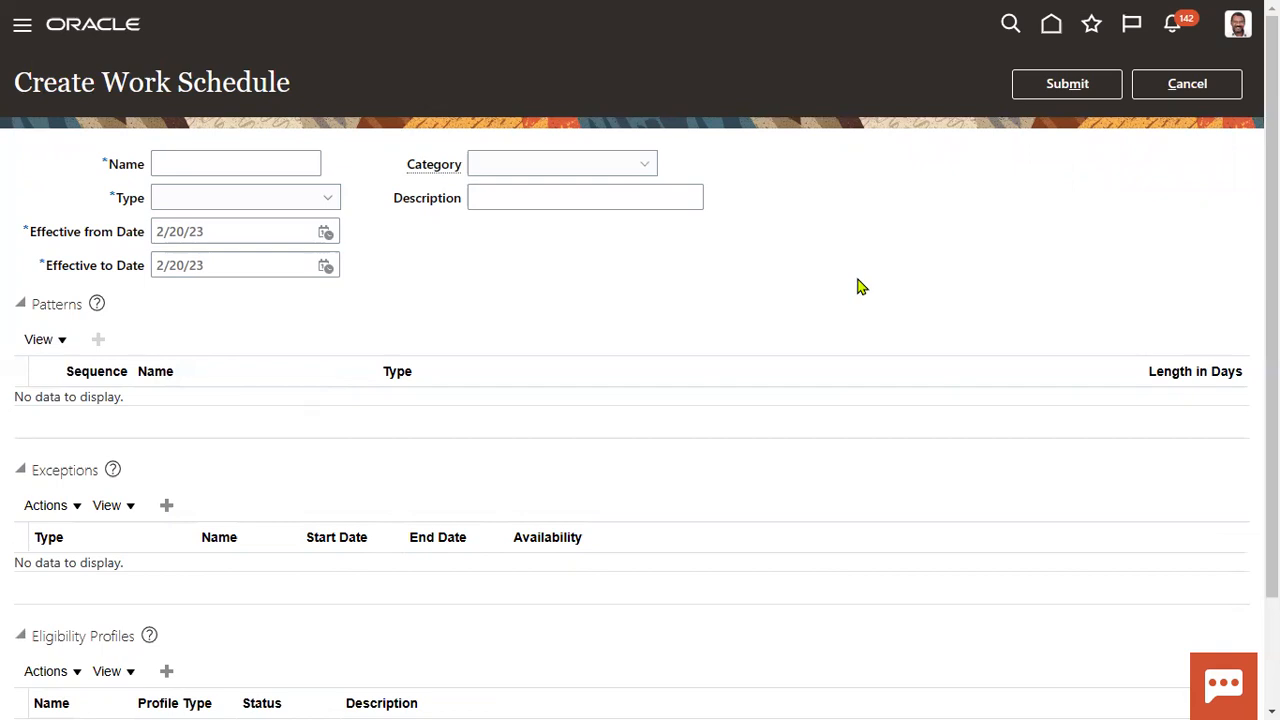
scroll(20, 160, "down", 2)
left_click_drag(12, 150, 155, 190)
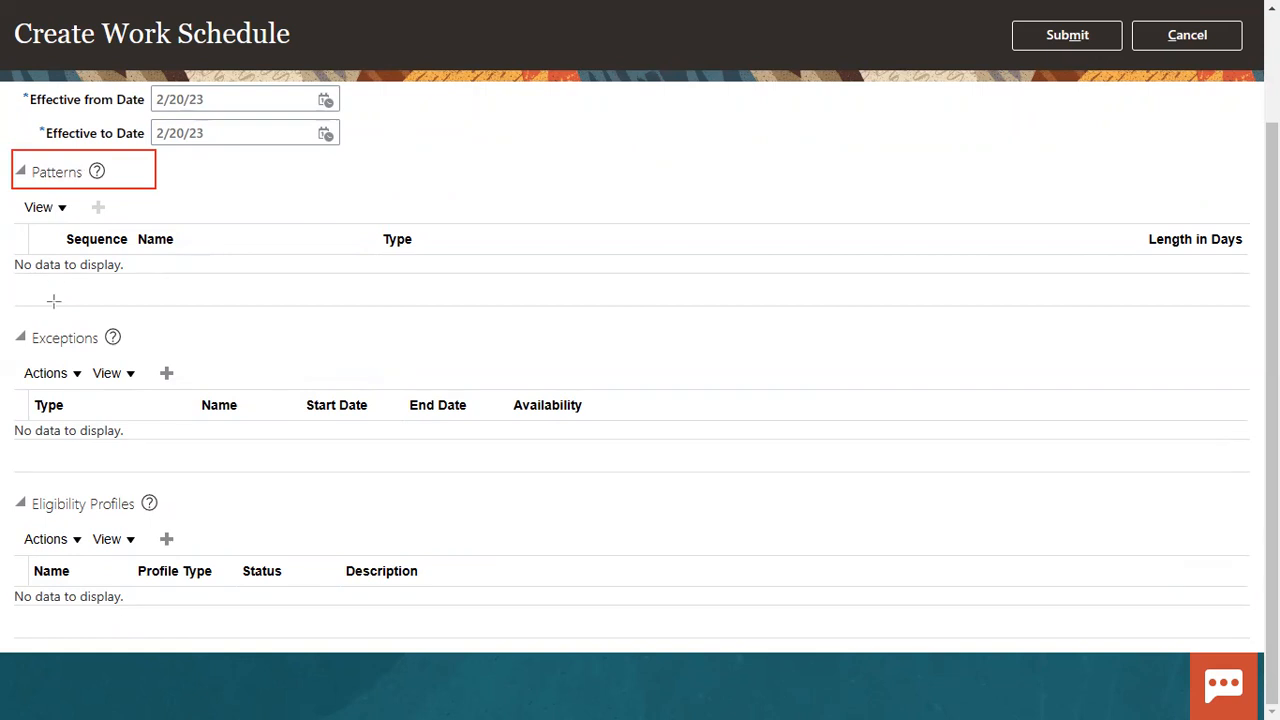
mouse_move(10, 316)
left_mouse_down()
mouse_move(37, 351)
mouse_move(146, 358)
left_mouse_up()
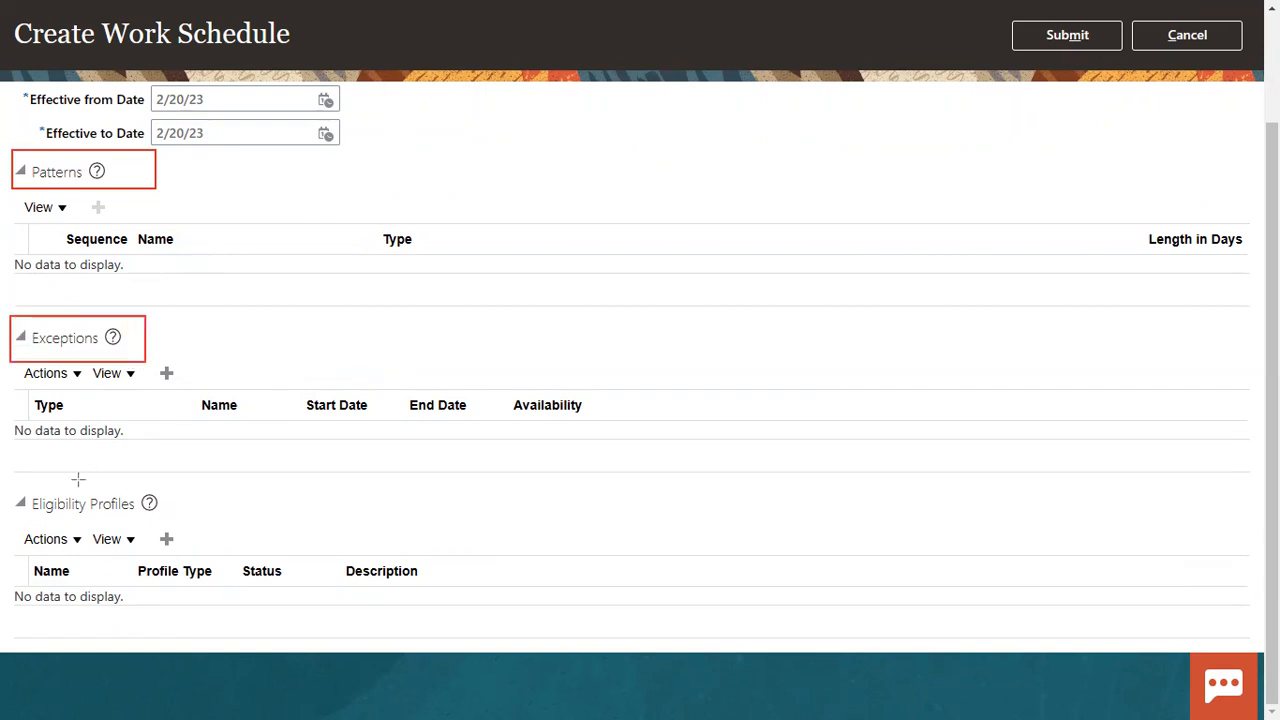
mouse_move(11, 486)
left_mouse_down()
mouse_move(120, 527)
mouse_move(187, 525)
left_mouse_up()
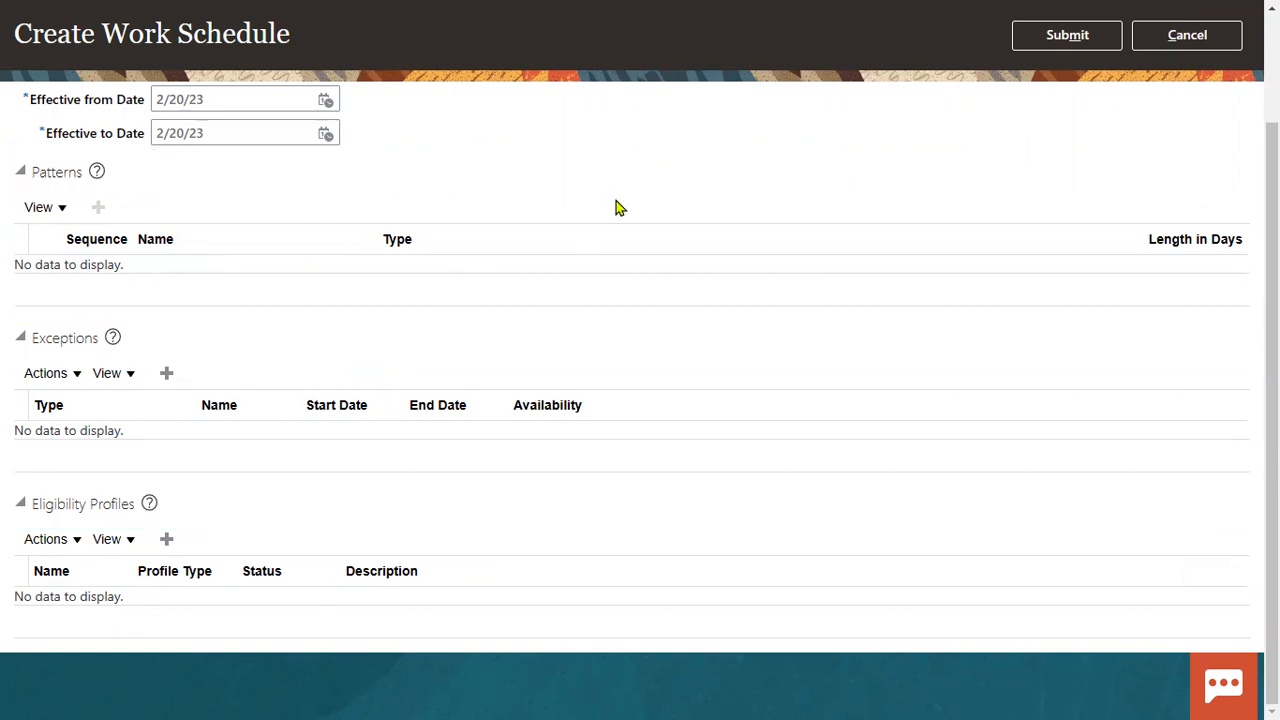
scroll(614, 206, "up", 3)
left_click(187, 162)
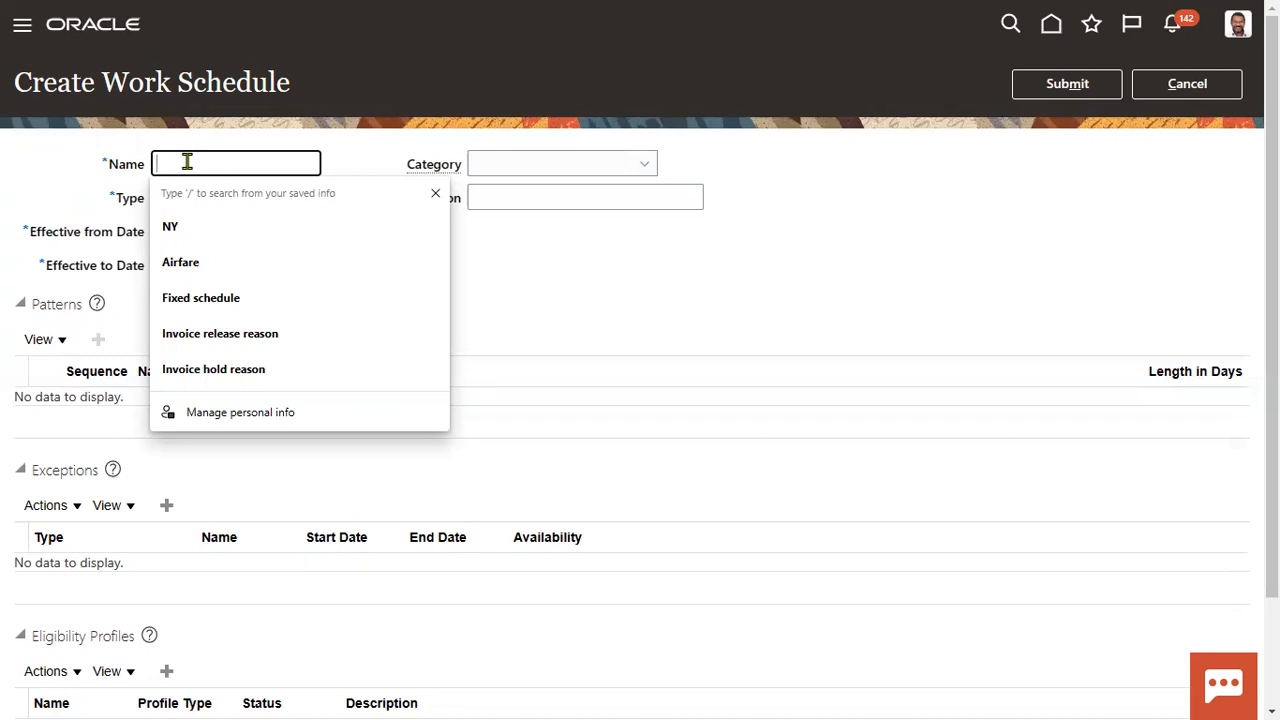
left_click(695, 68)
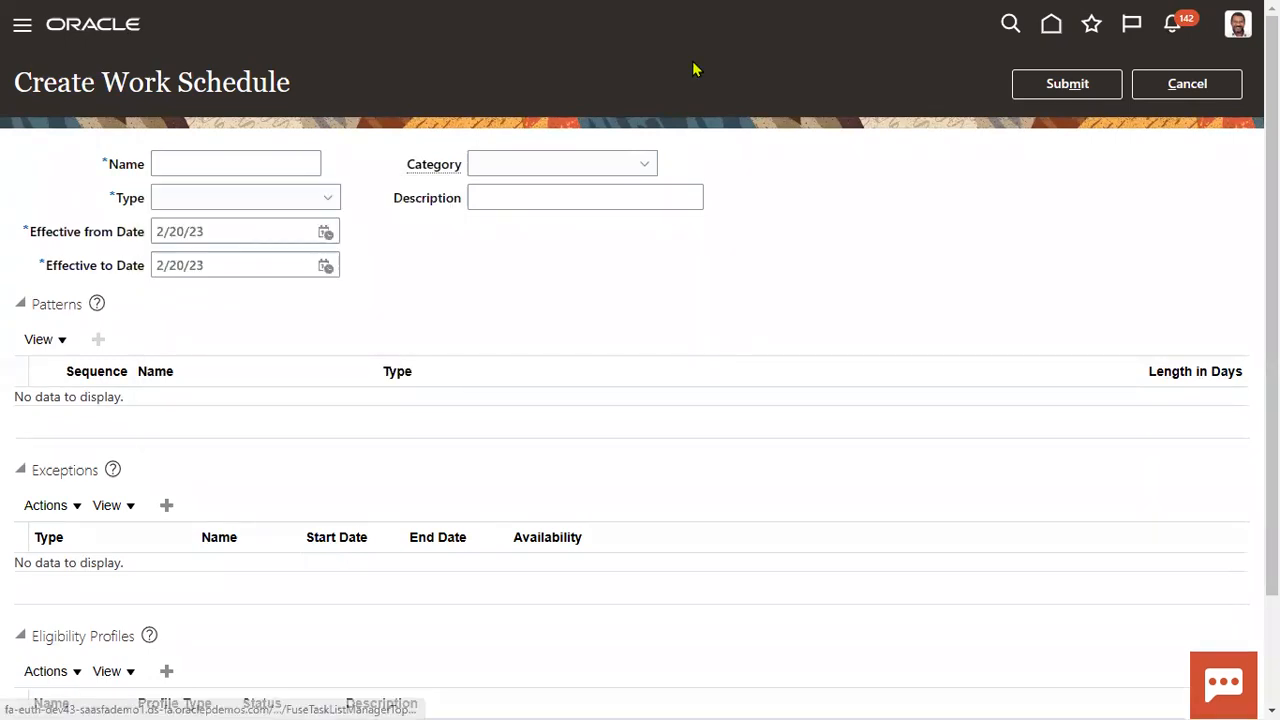
Name the work schedule "MRF Work Schedule", with type Time and category Work.
left_click(211, 157)
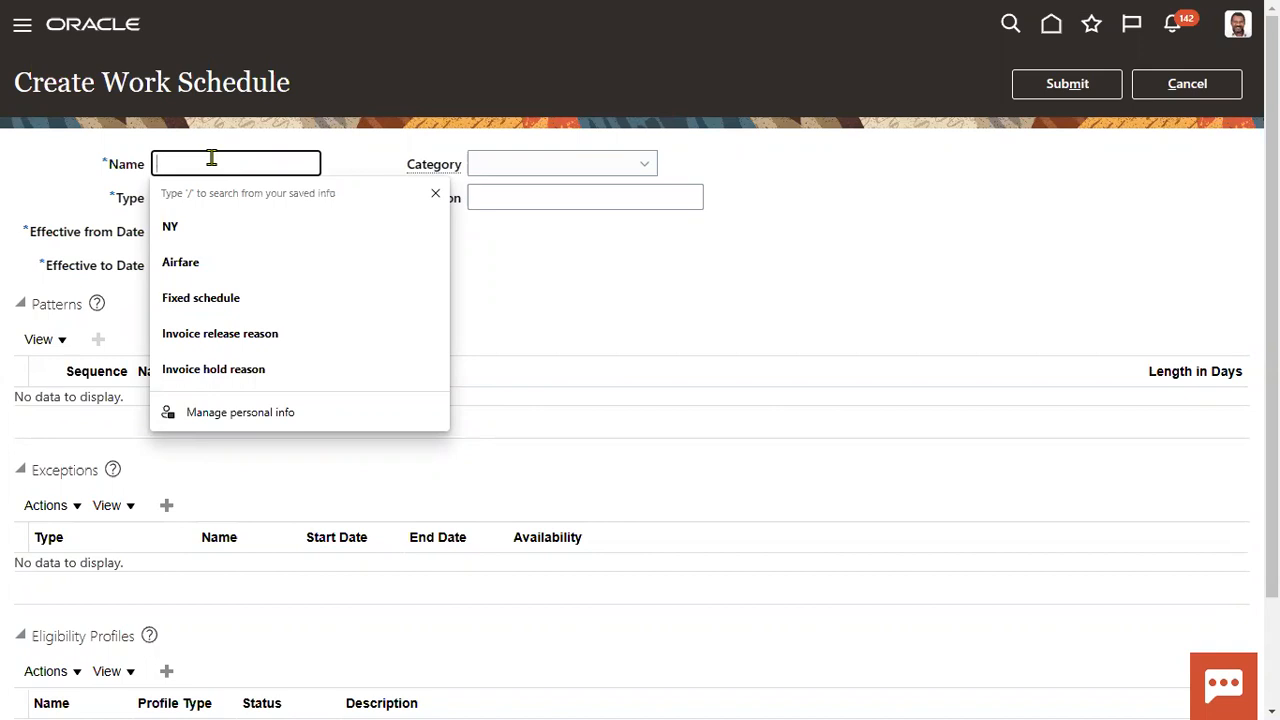
type("MRF")
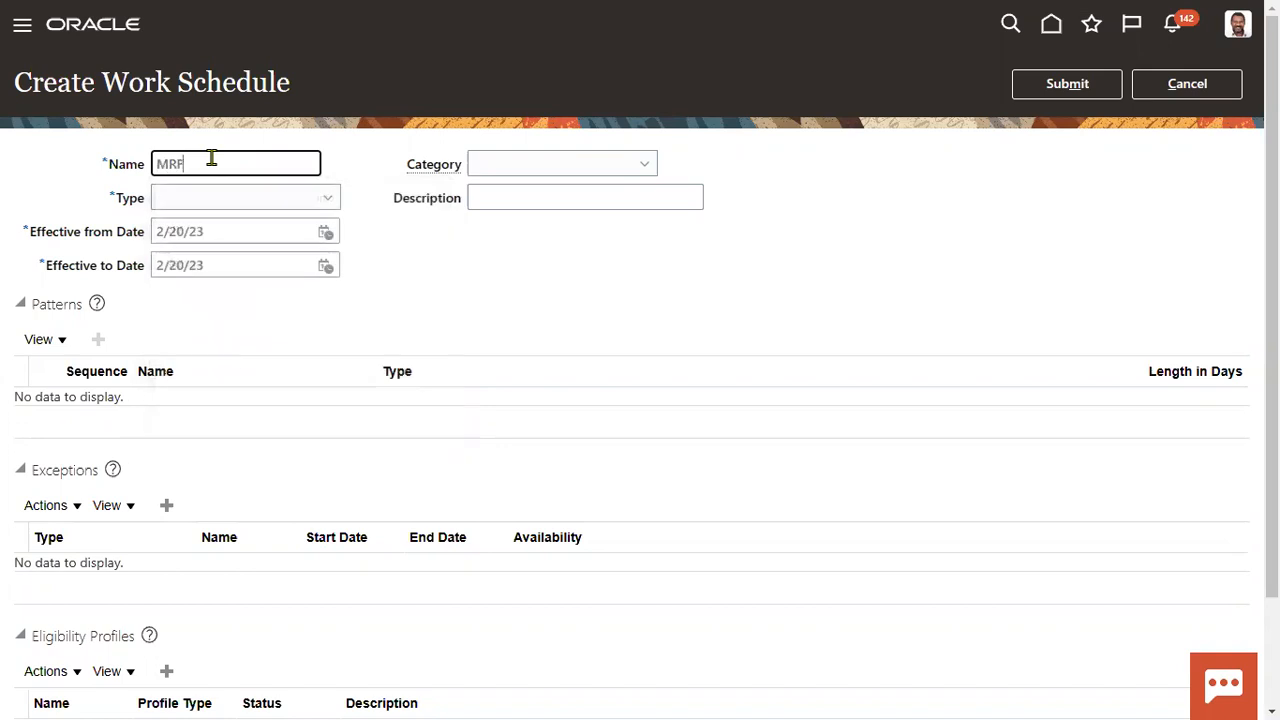
type(" Work Schedule")
key("ctrl+a")
left_click(325, 200)
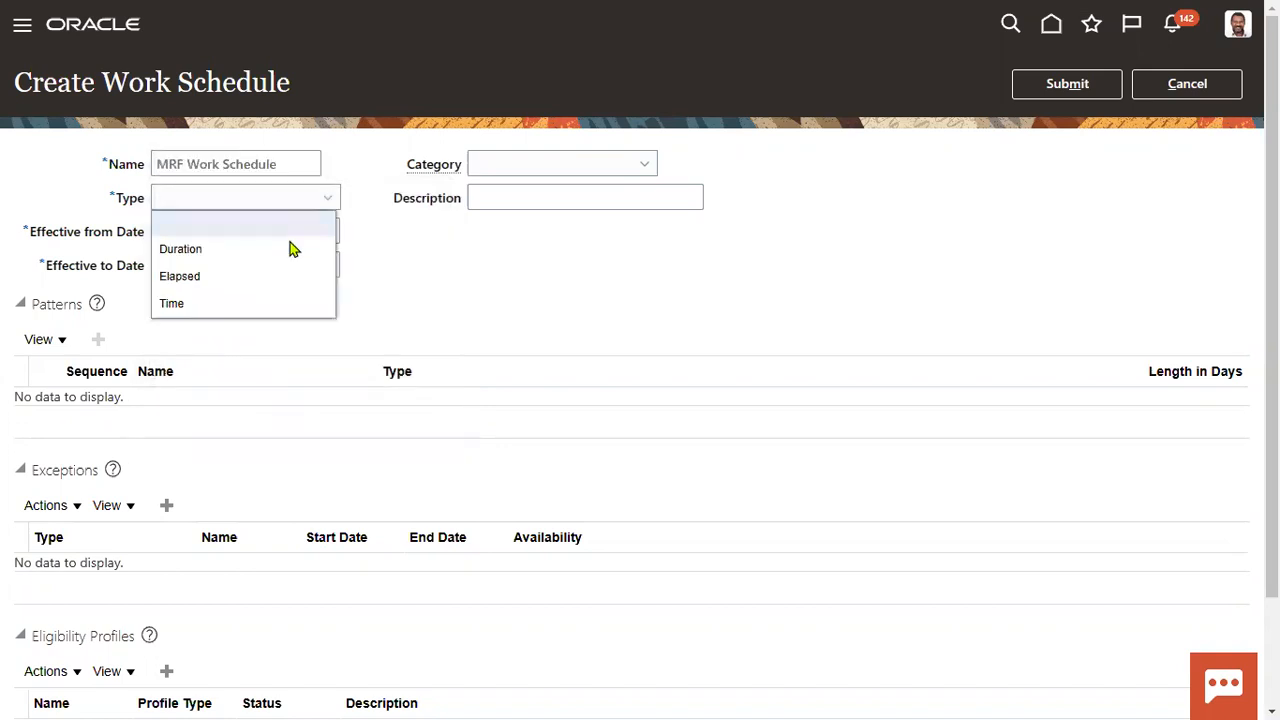
left_click(238, 302)
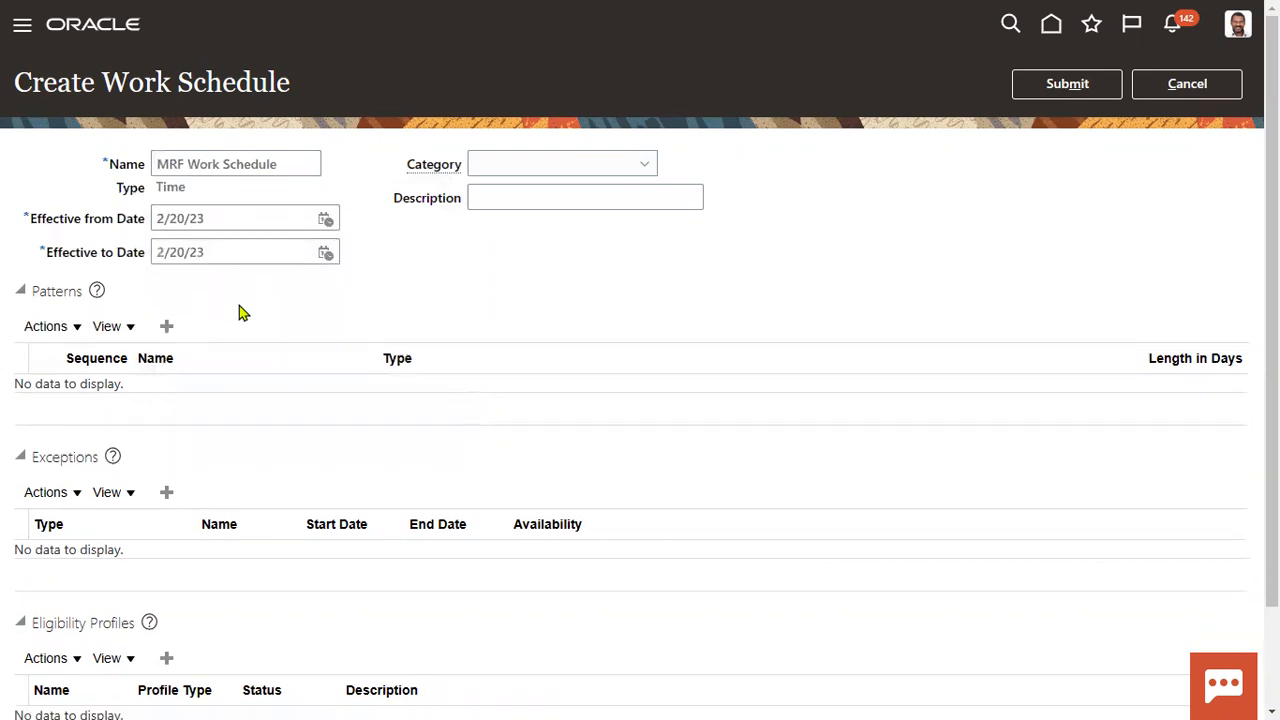
left_click(556, 170)
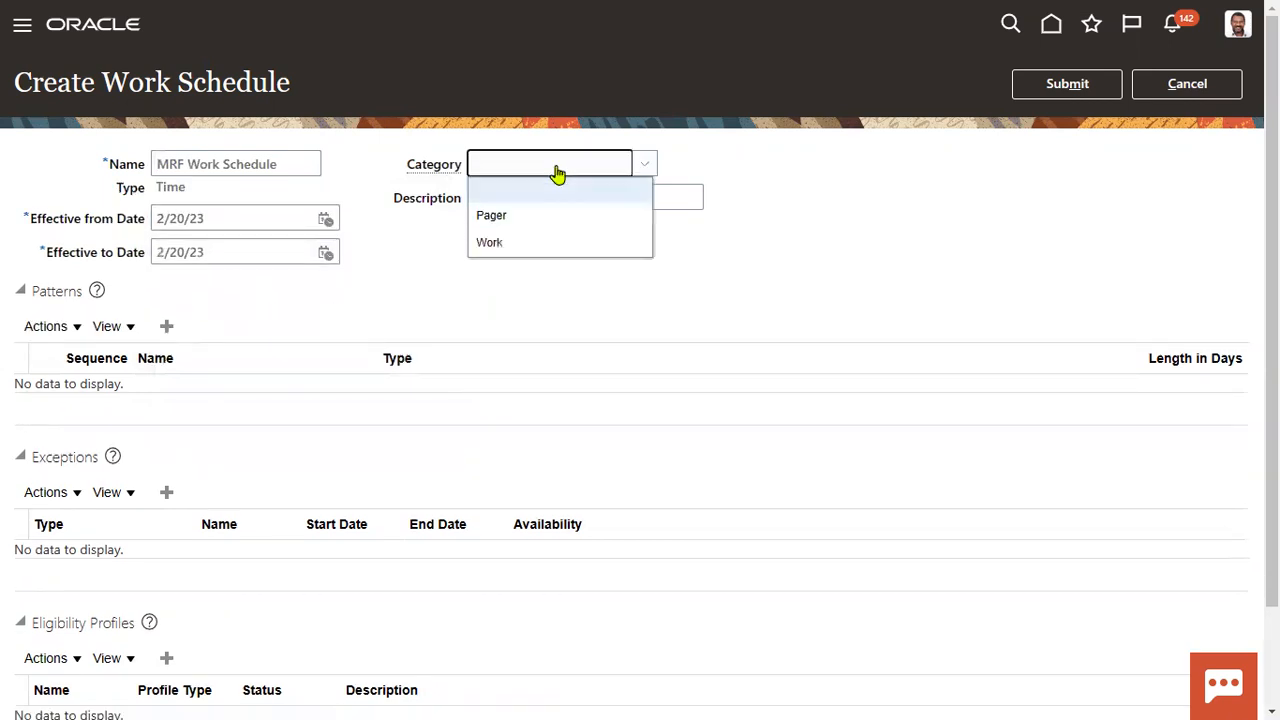
left_click(537, 241)
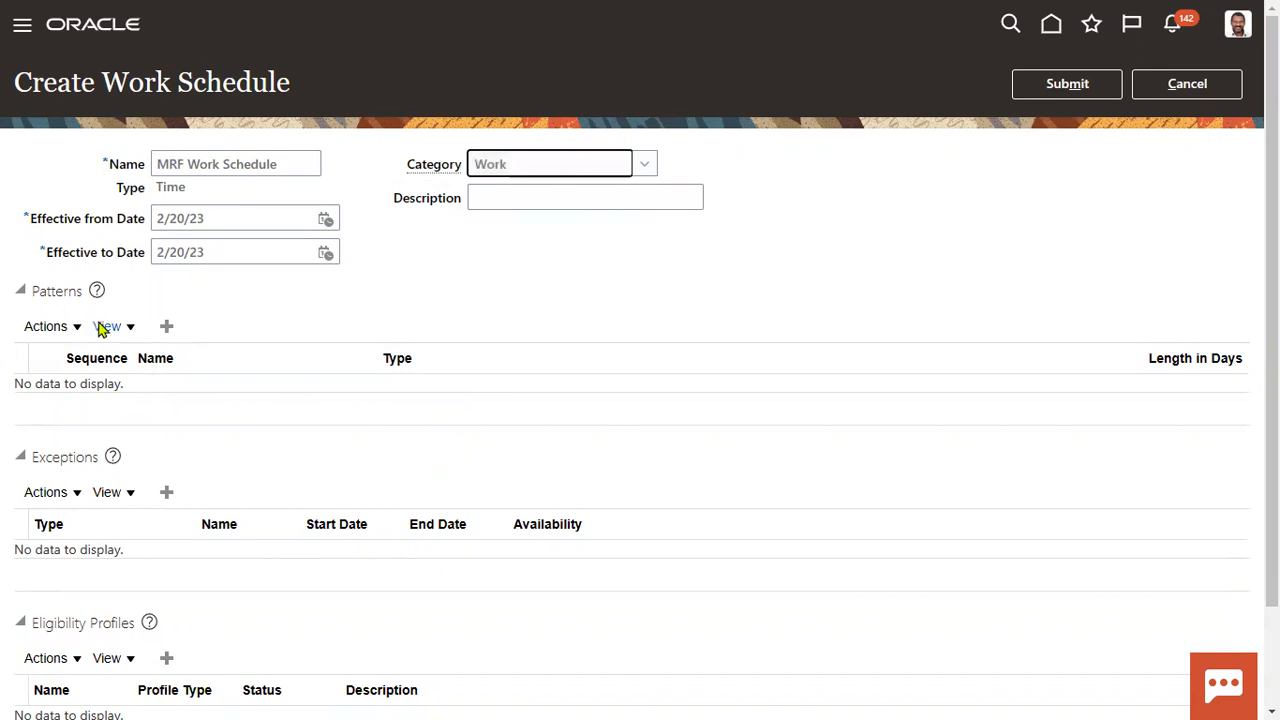
Add the MRF Pattern workday pattern to the work schedule with sequence 1, finding it through a name search for MRF.
left_click(166, 326)
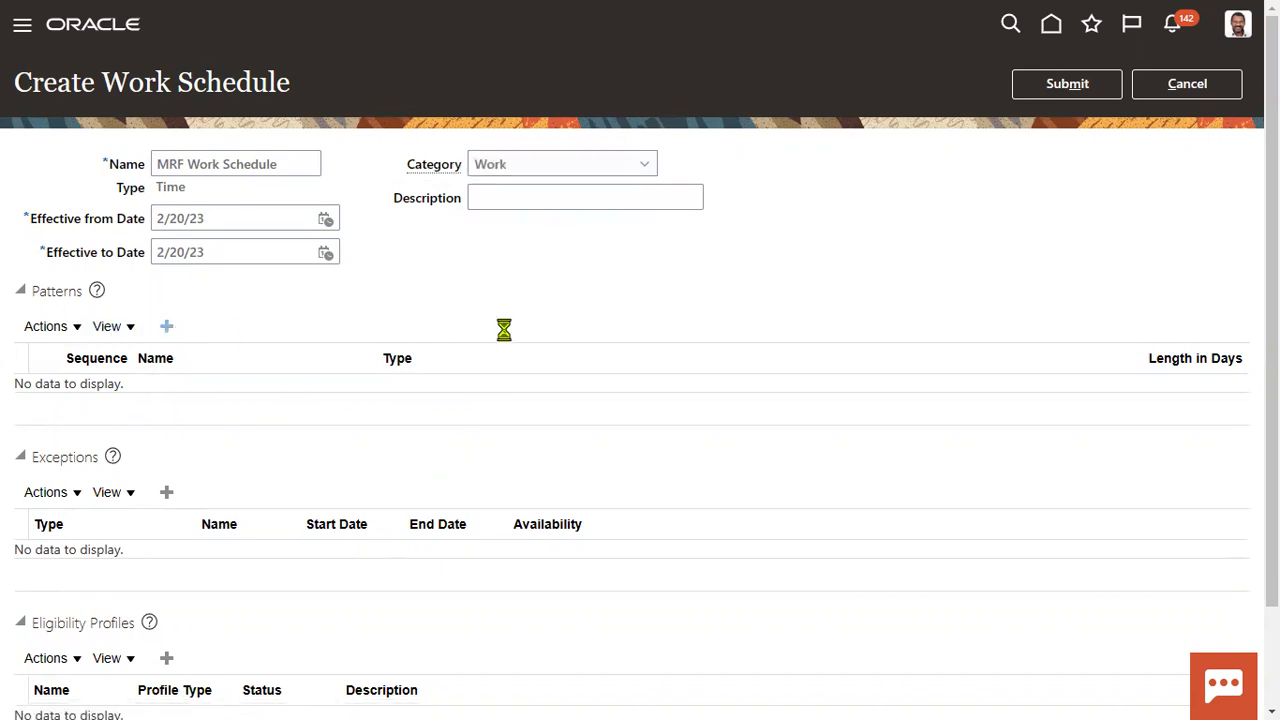
left_click(99, 398)
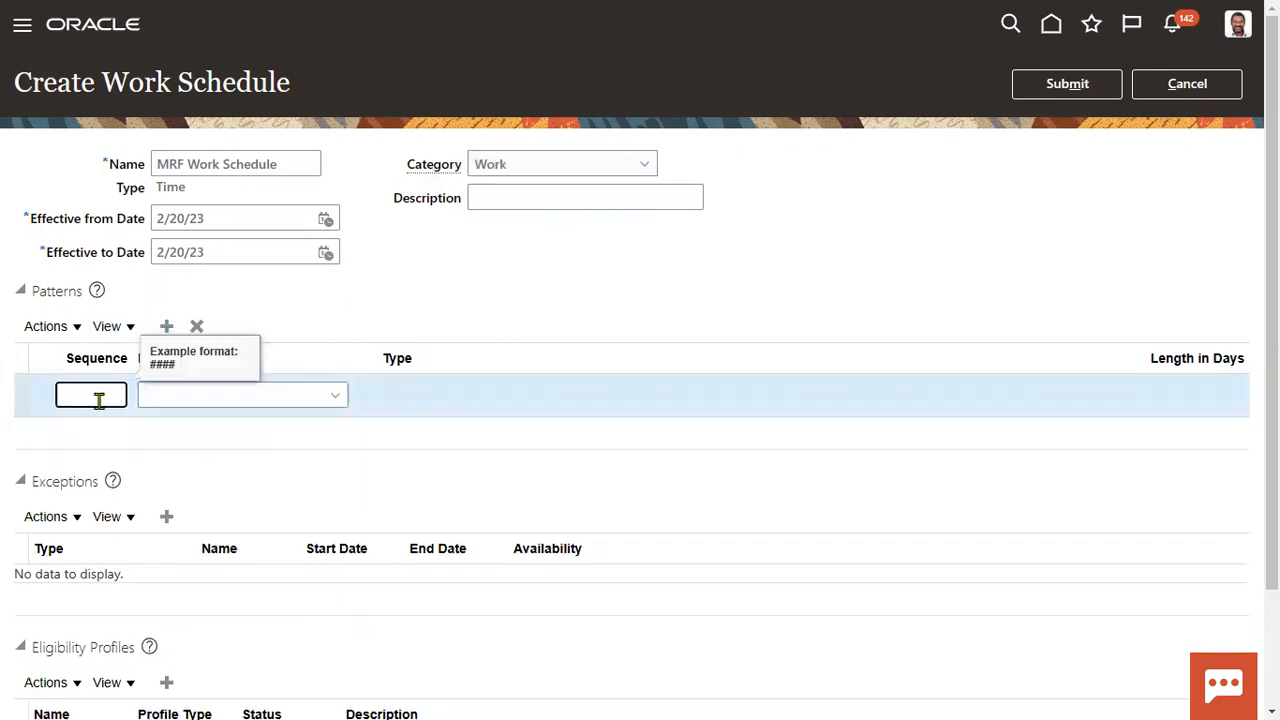
type("1")
left_click(180, 397)
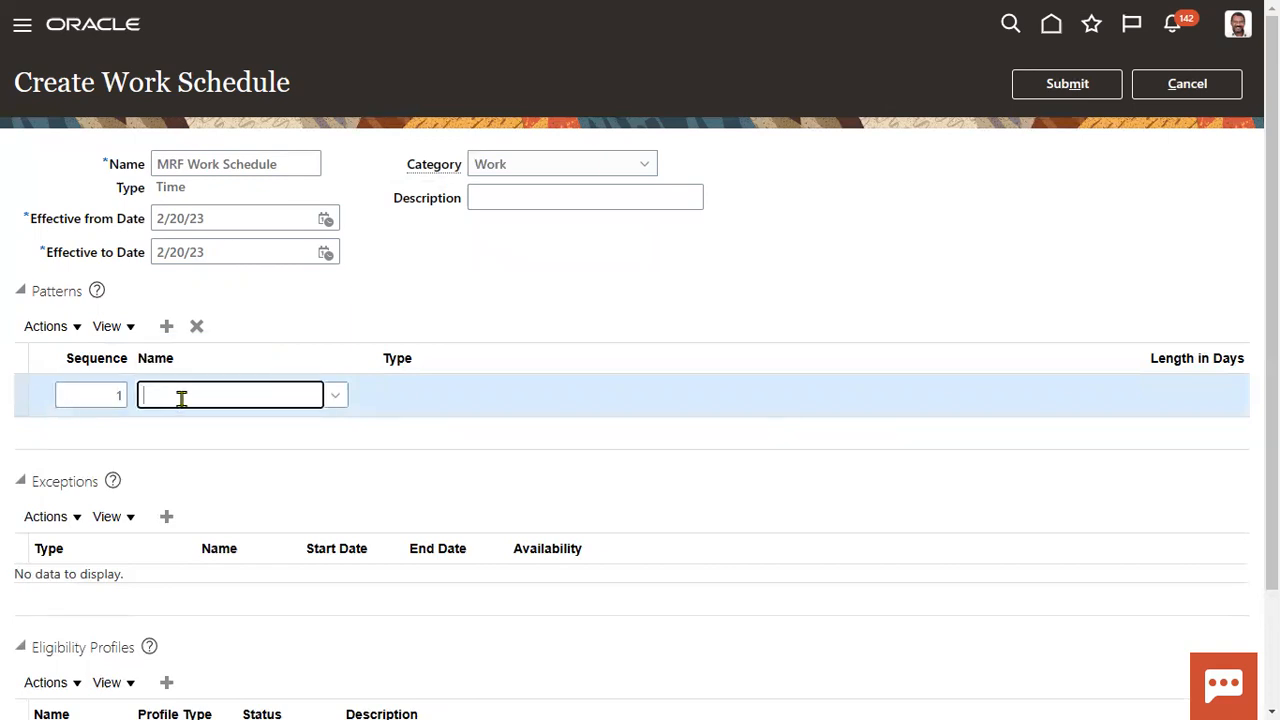
left_click(335, 395)
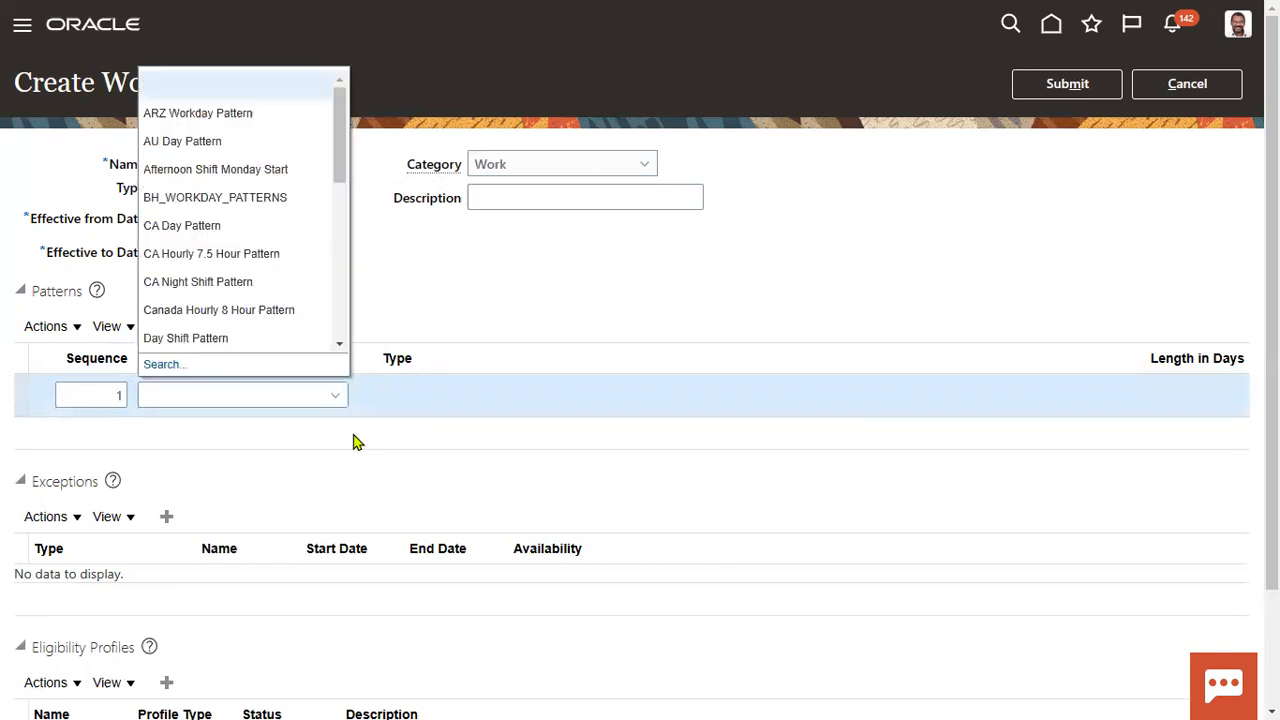
left_click(160, 365)
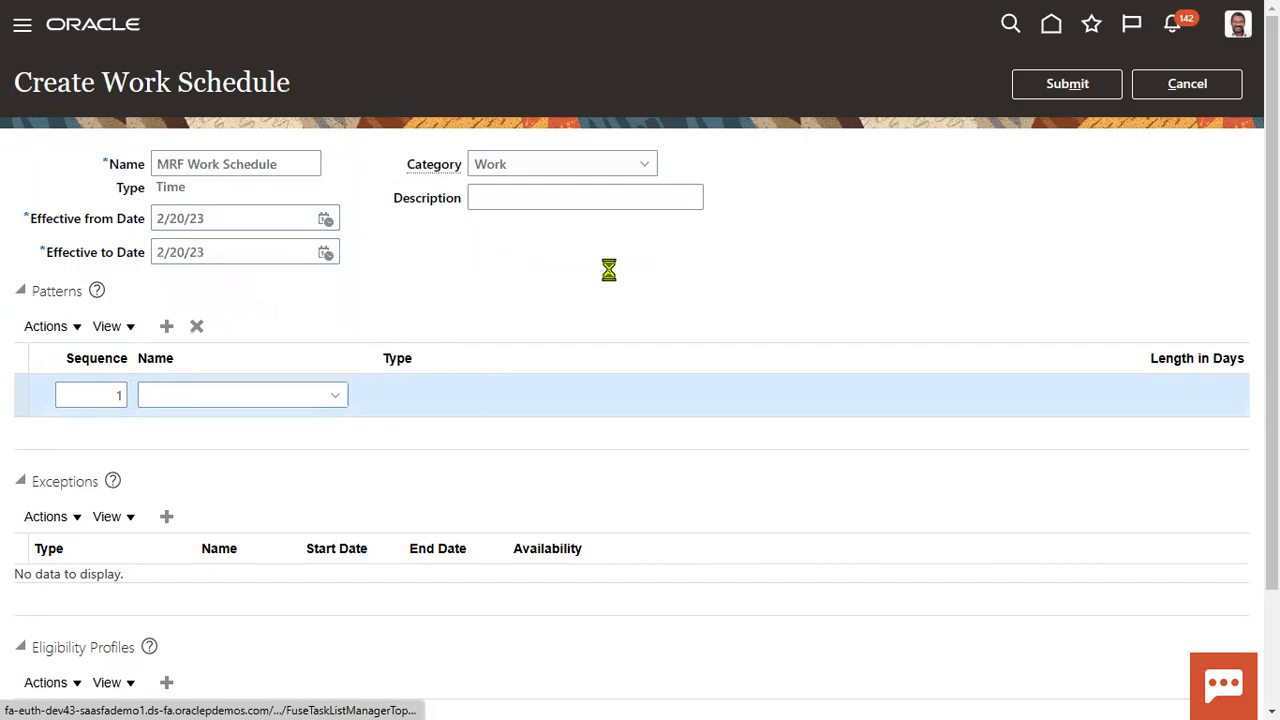
left_click(676, 329)
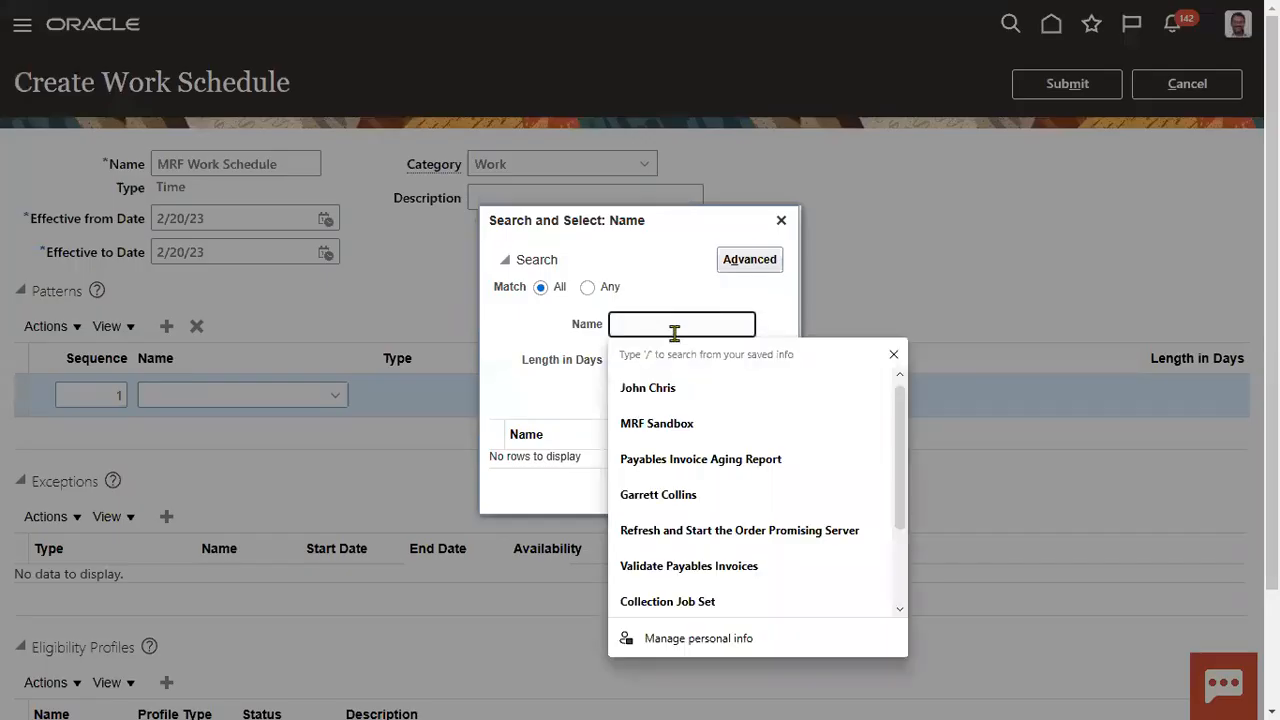
type("MRF")
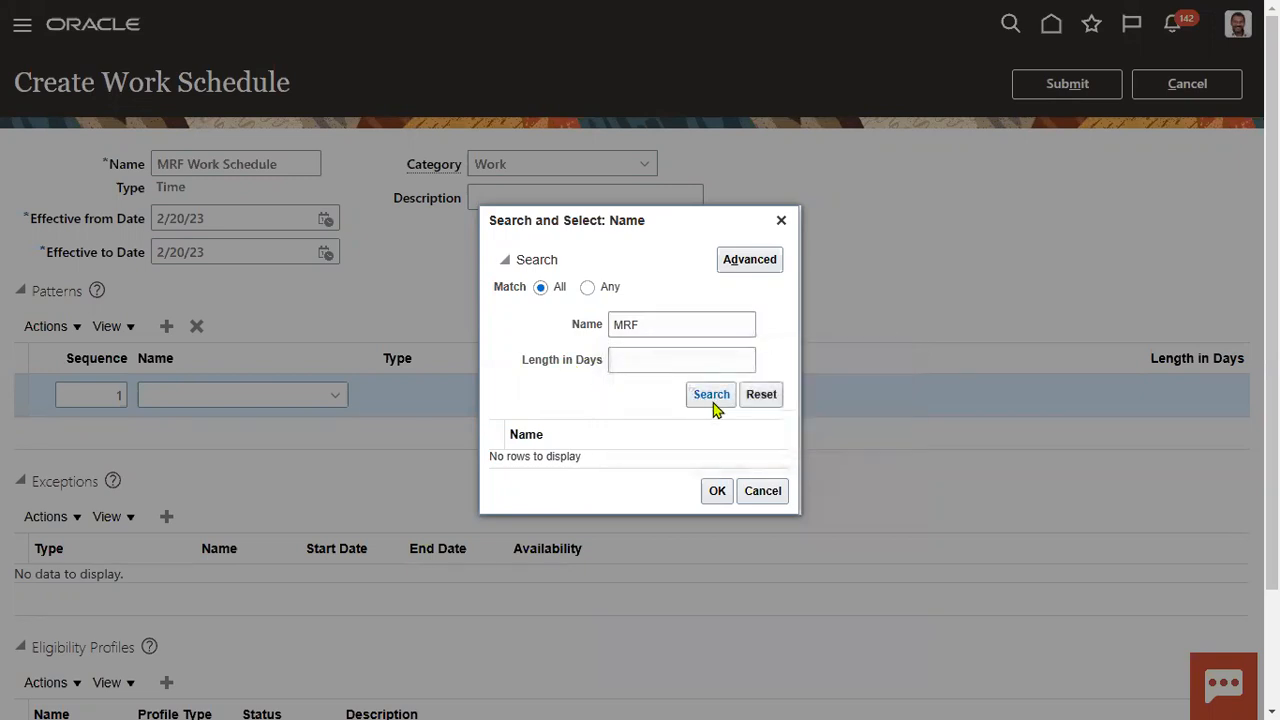
left_click(697, 400)
left_click(614, 457)
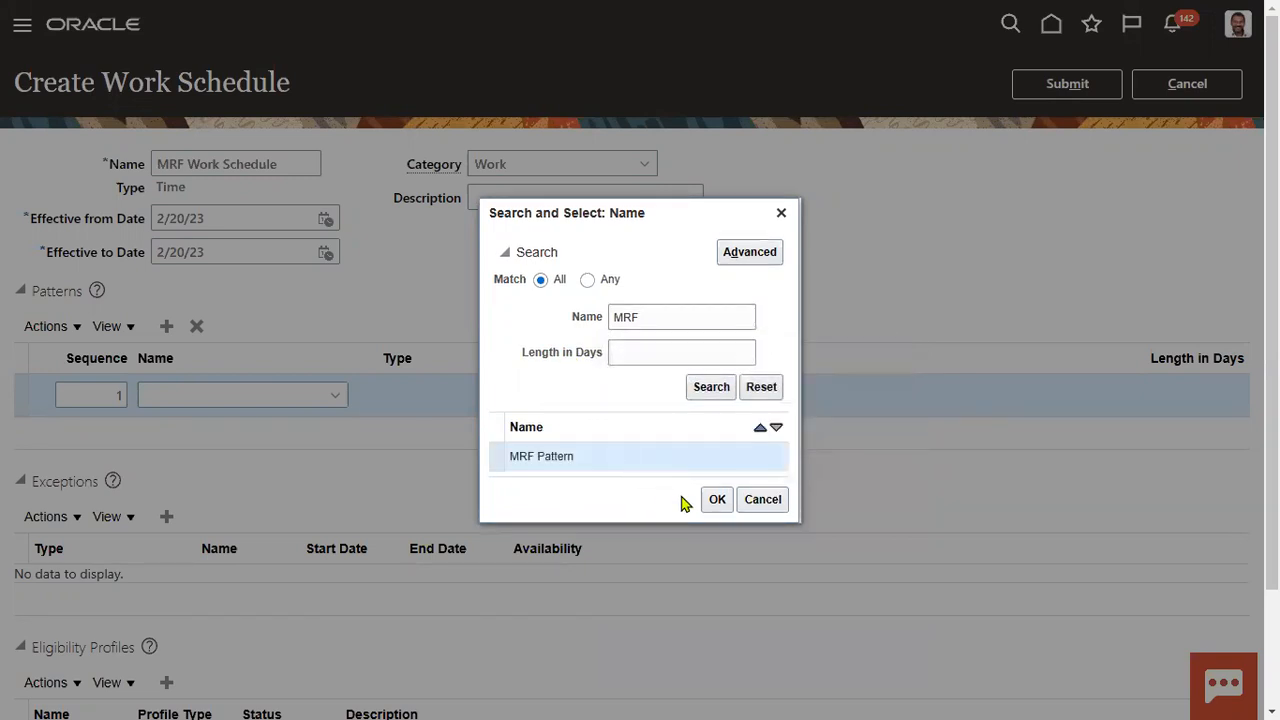
left_click(718, 500)
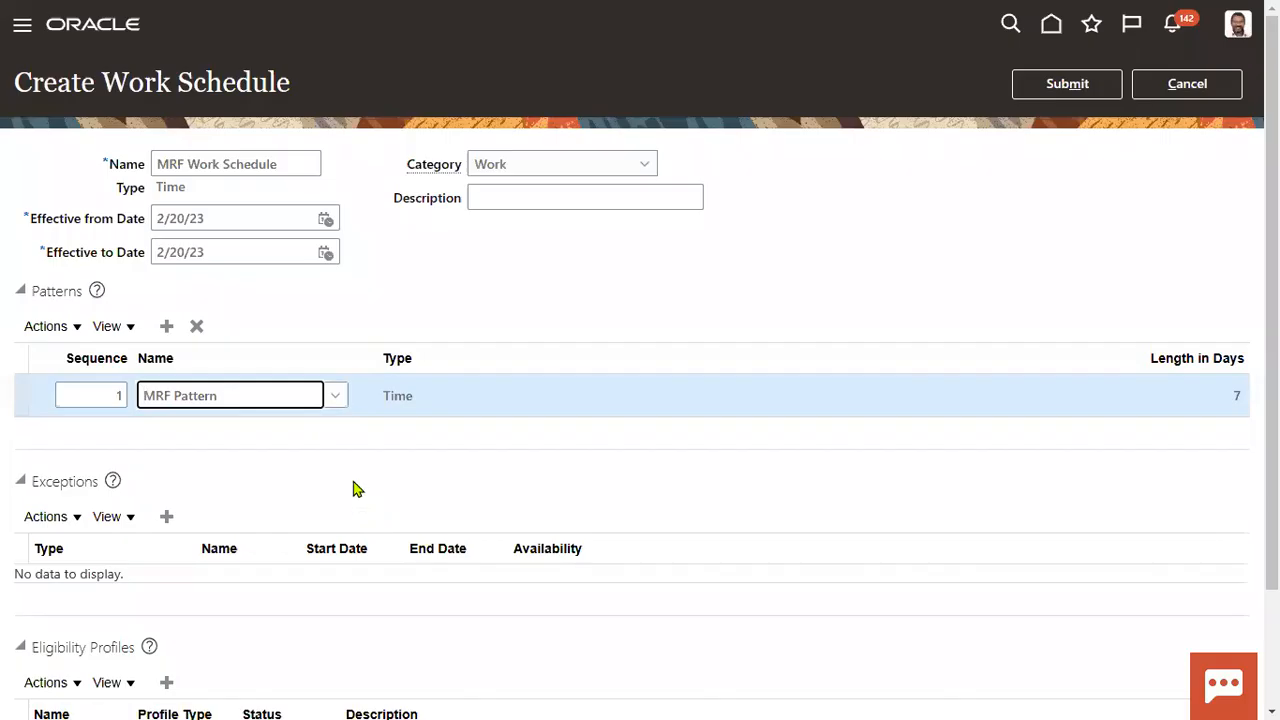
Add a Calendar event exception to the schedule and choose MRF Holiday through a name search for MRF.
scroll(222, 510, "down", 2)
left_click(167, 373)
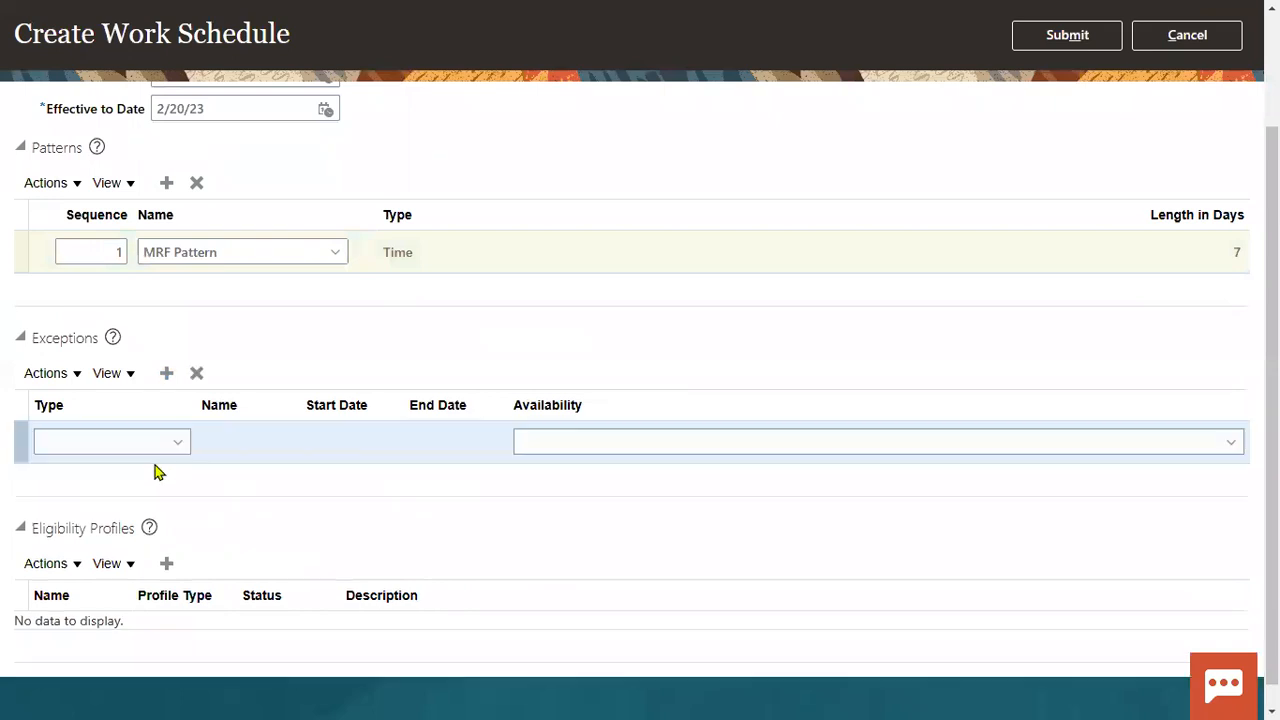
left_click(170, 444)
left_click(122, 492)
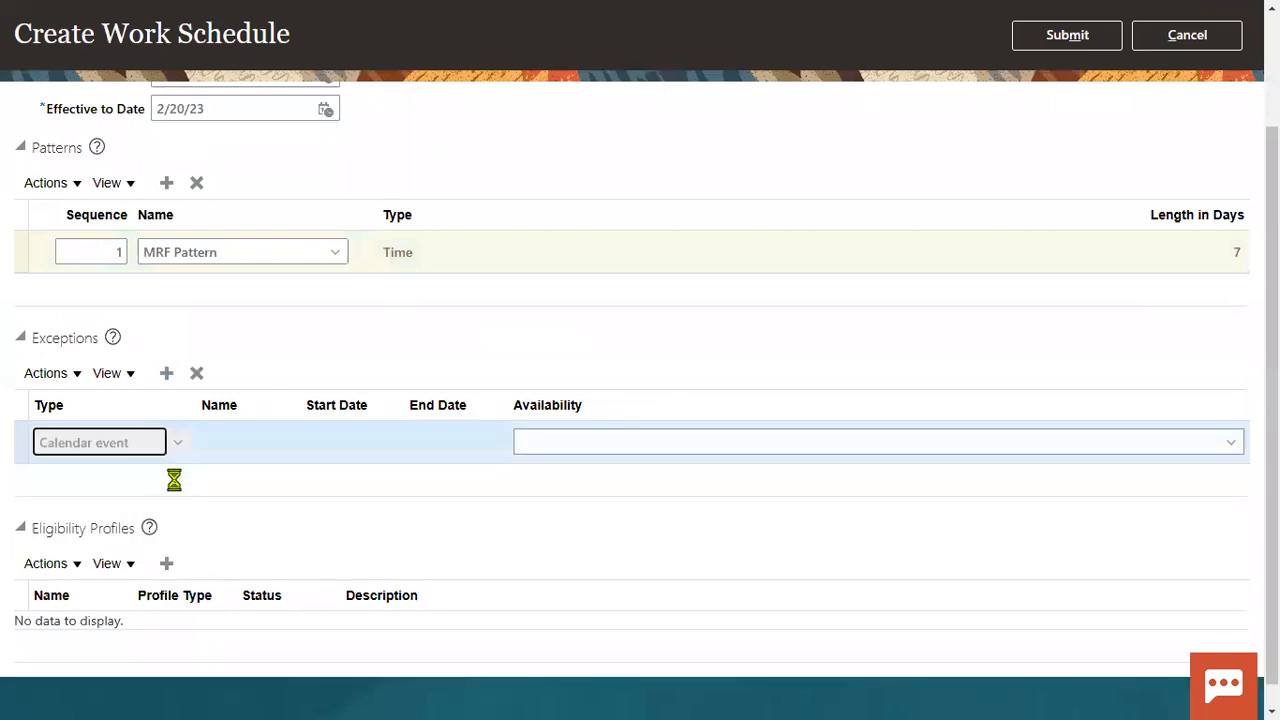
left_click(664, 455)
left_click(583, 497)
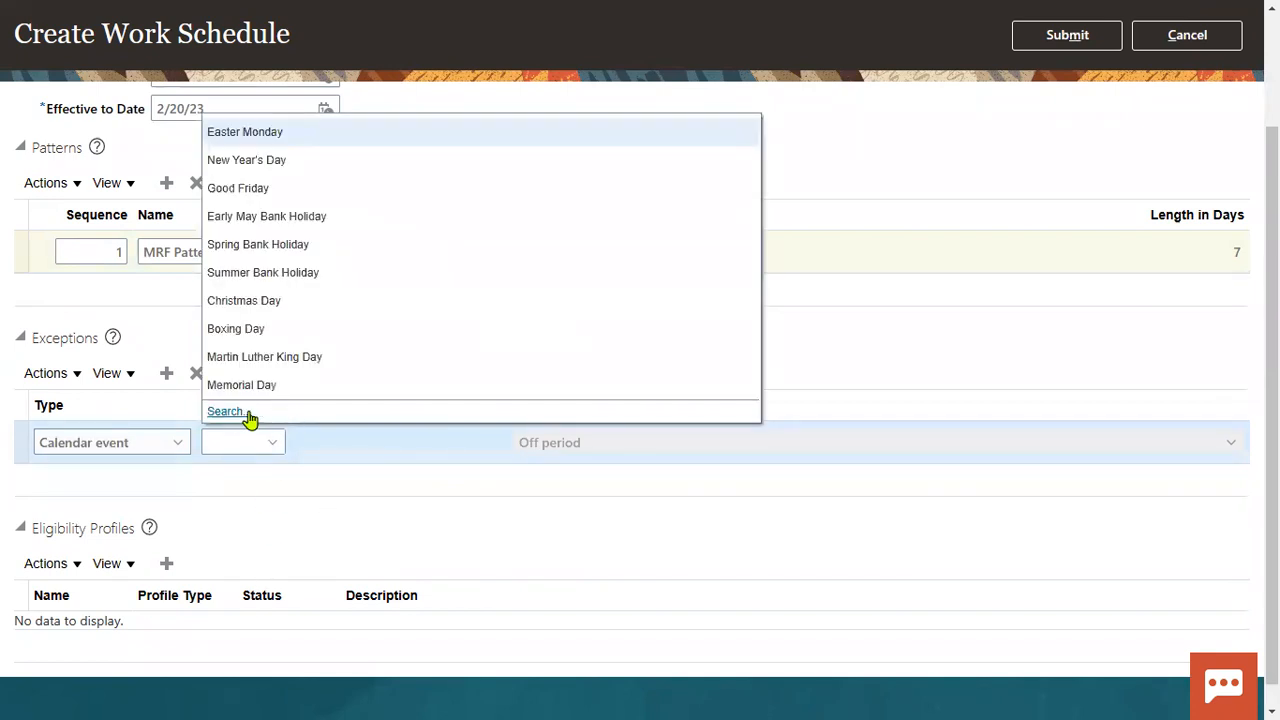
left_click(238, 410)
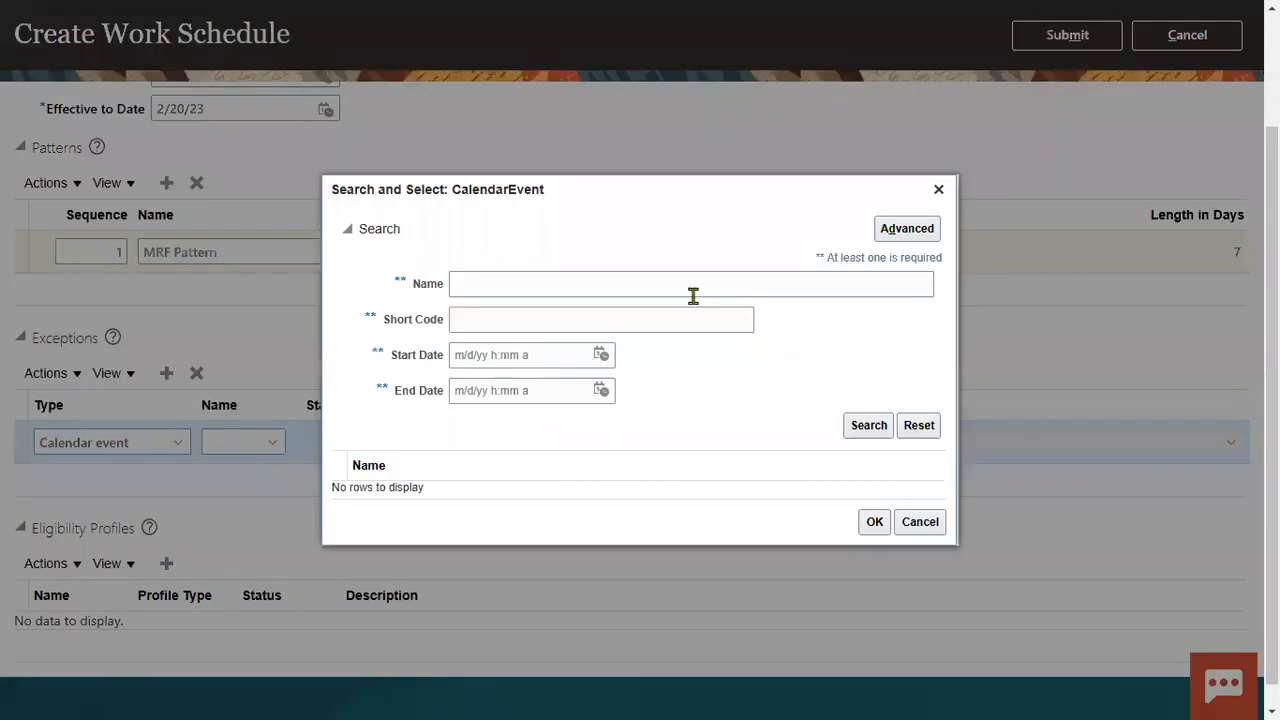
left_click(689, 287)
type("MRF")
left_click(848, 391)
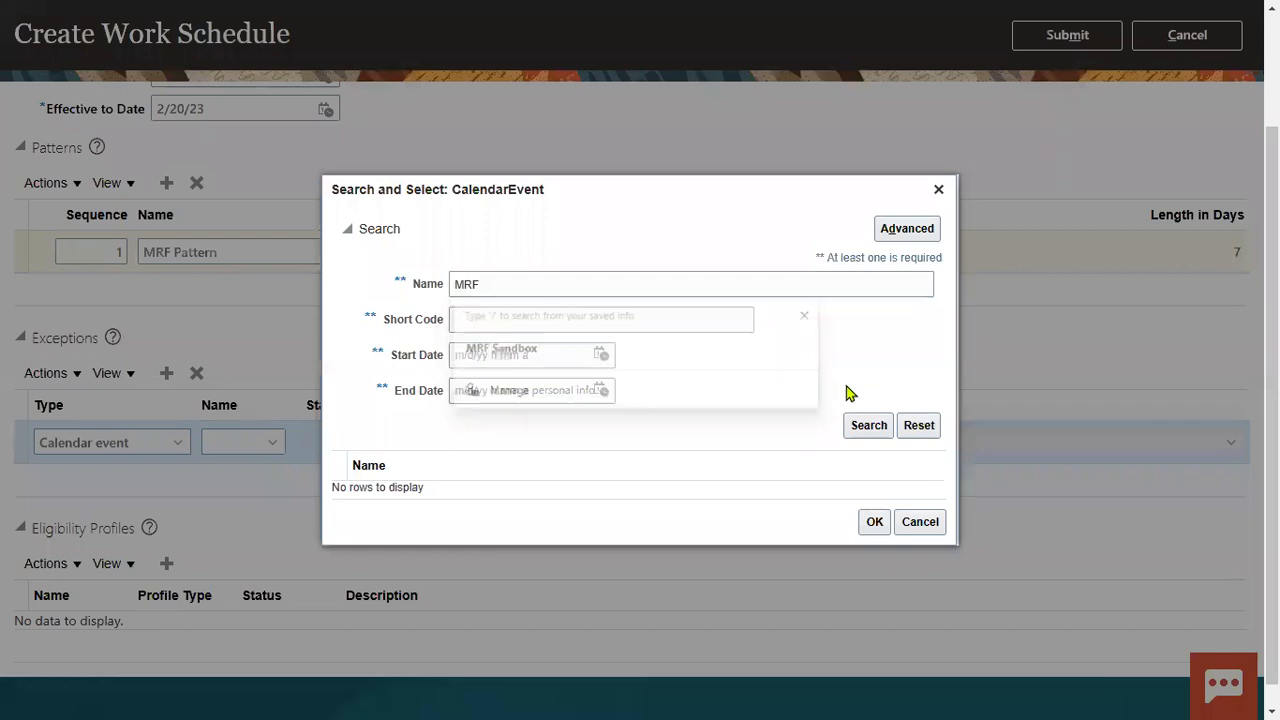
left_click(675, 500)
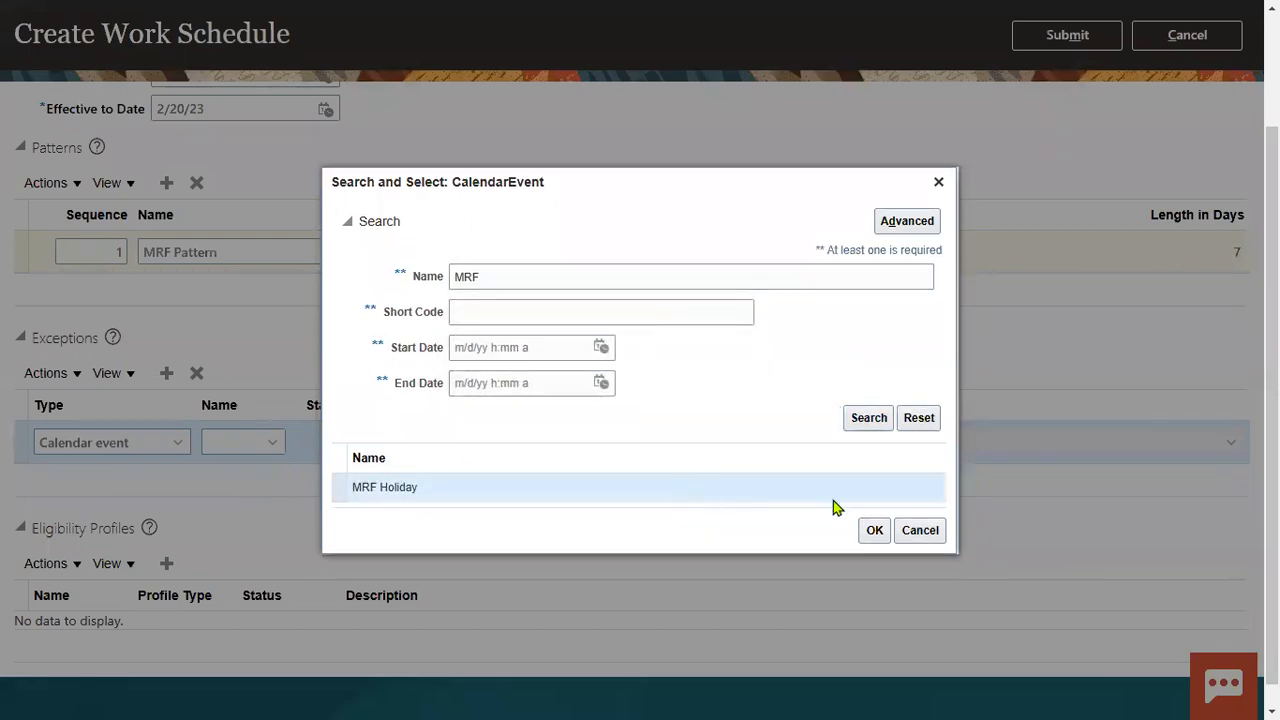
left_click(874, 530)
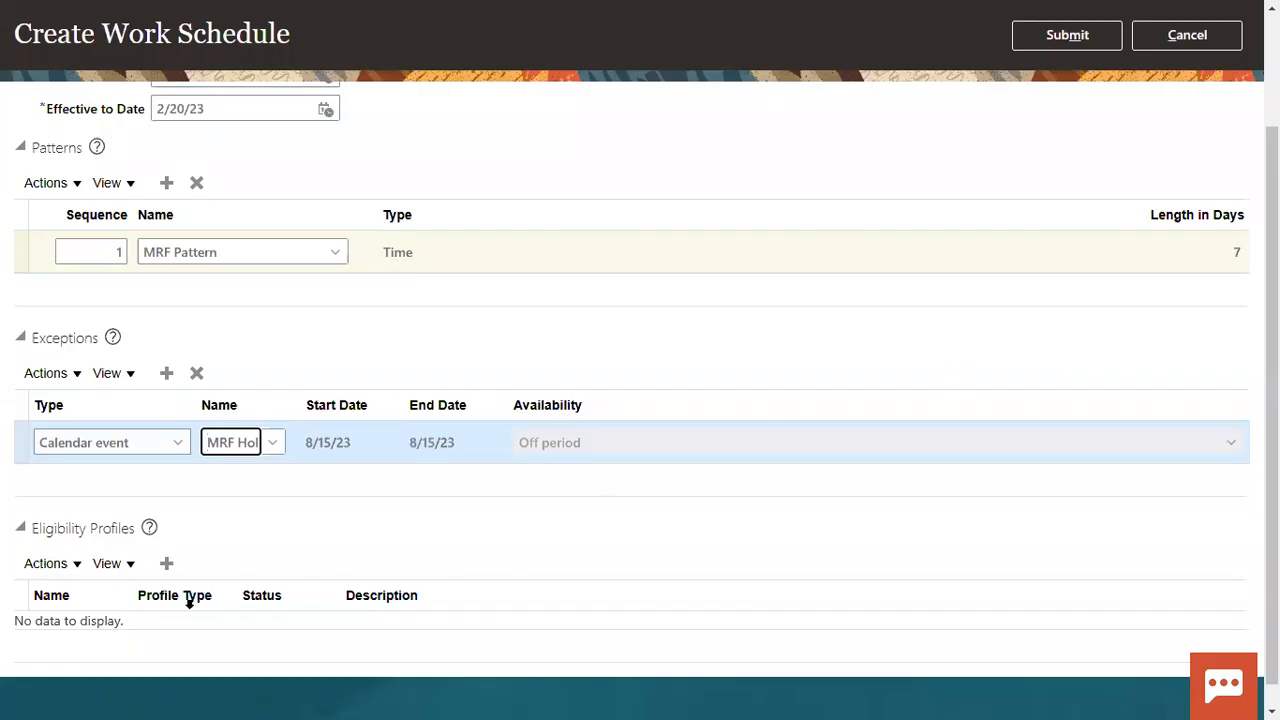
Attach the MRF_WORK_PROFILE eligibility profile to the schedule, finding it through a name search for MRF.
left_click(166, 539)
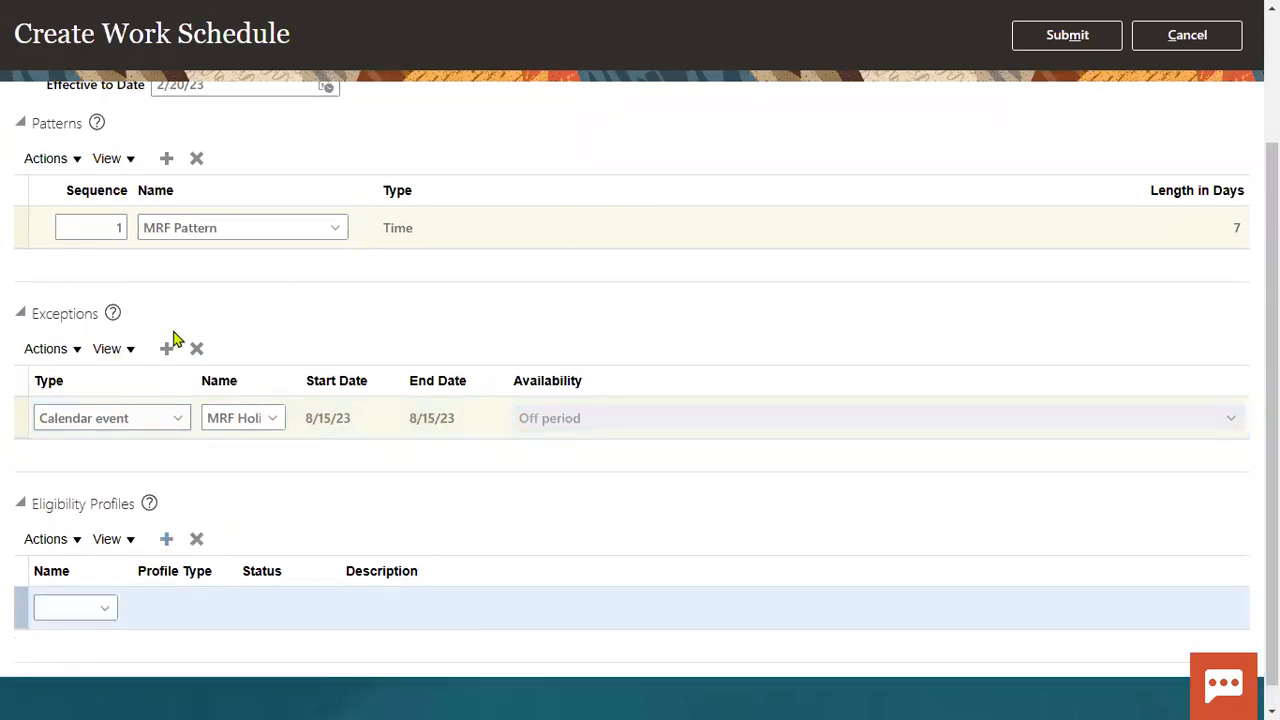
left_click(93, 615)
left_click(70, 577)
left_click(680, 317)
type("MRF")
left_click(509, 408)
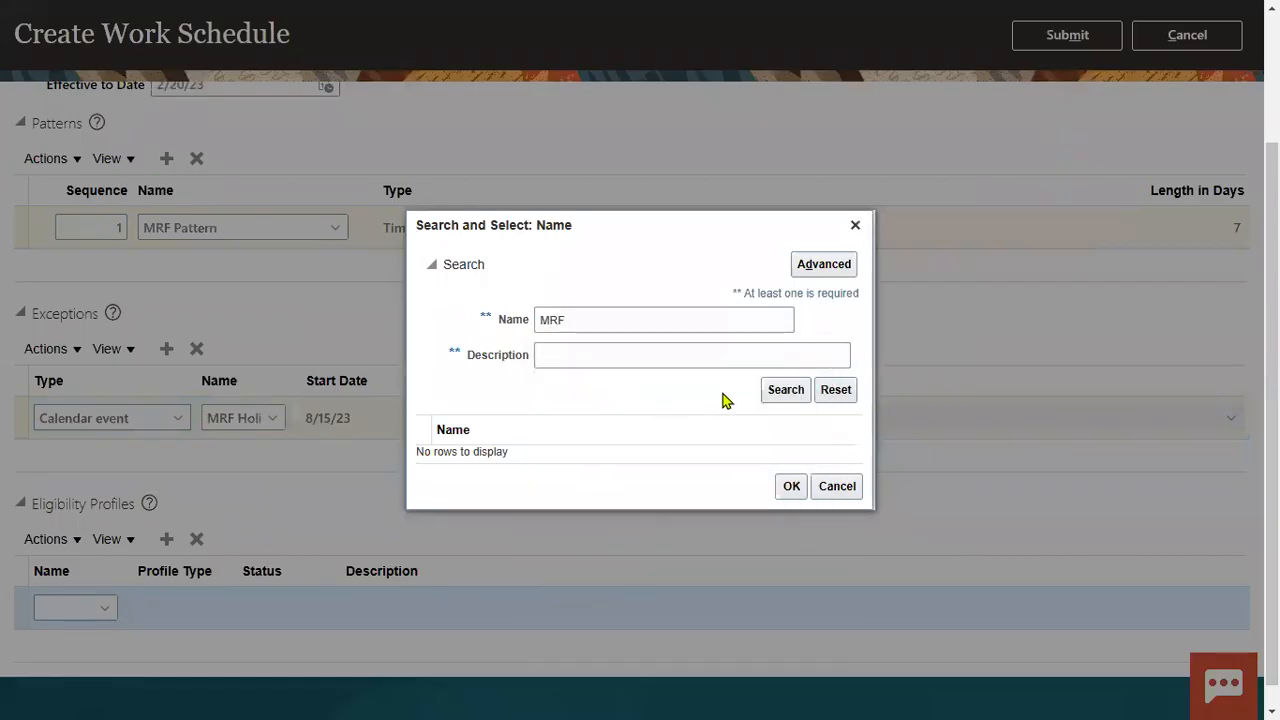
left_click(784, 390)
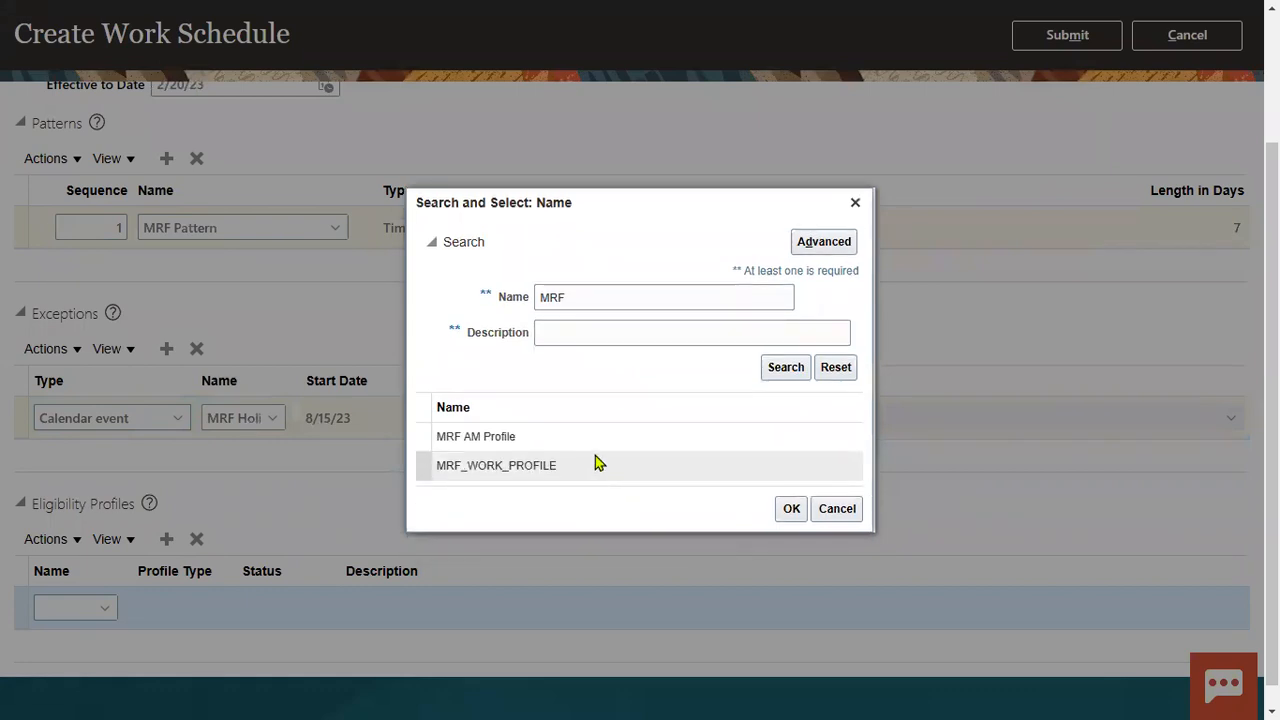
left_click(602, 466)
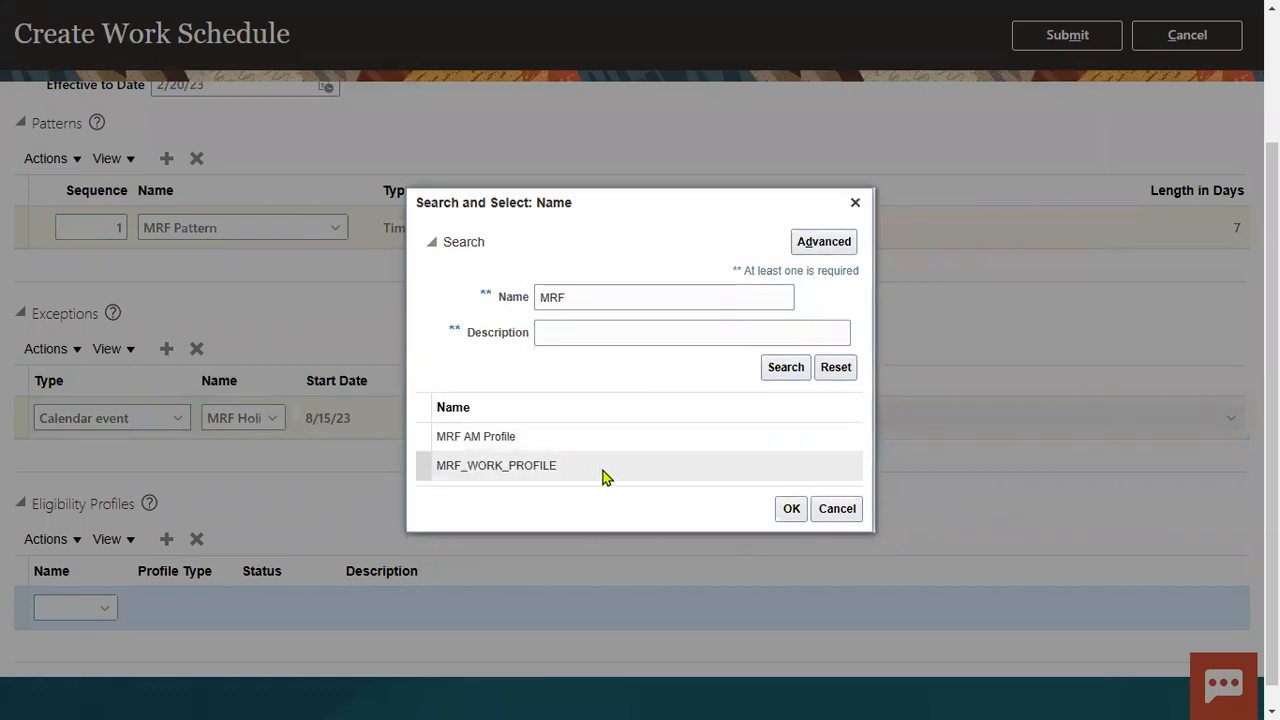
left_click(788, 510)
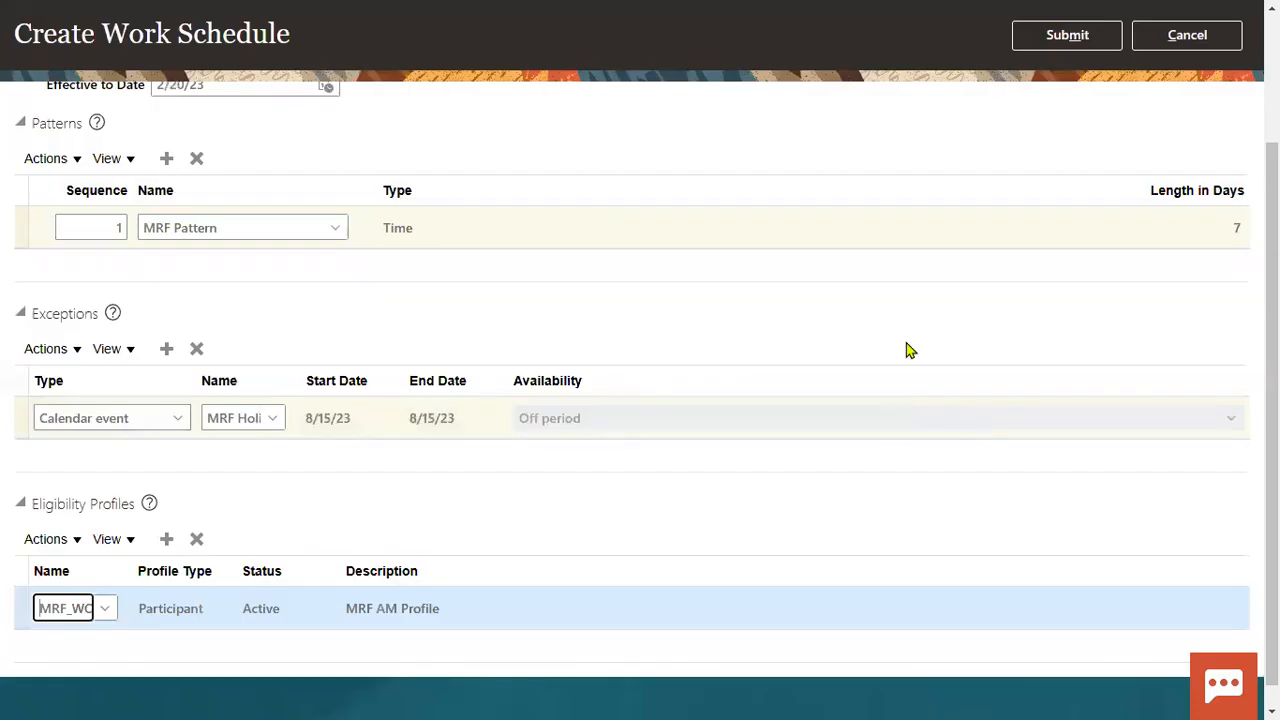
Try to submit the work schedule.
scroll(908, 350, "up", 3)
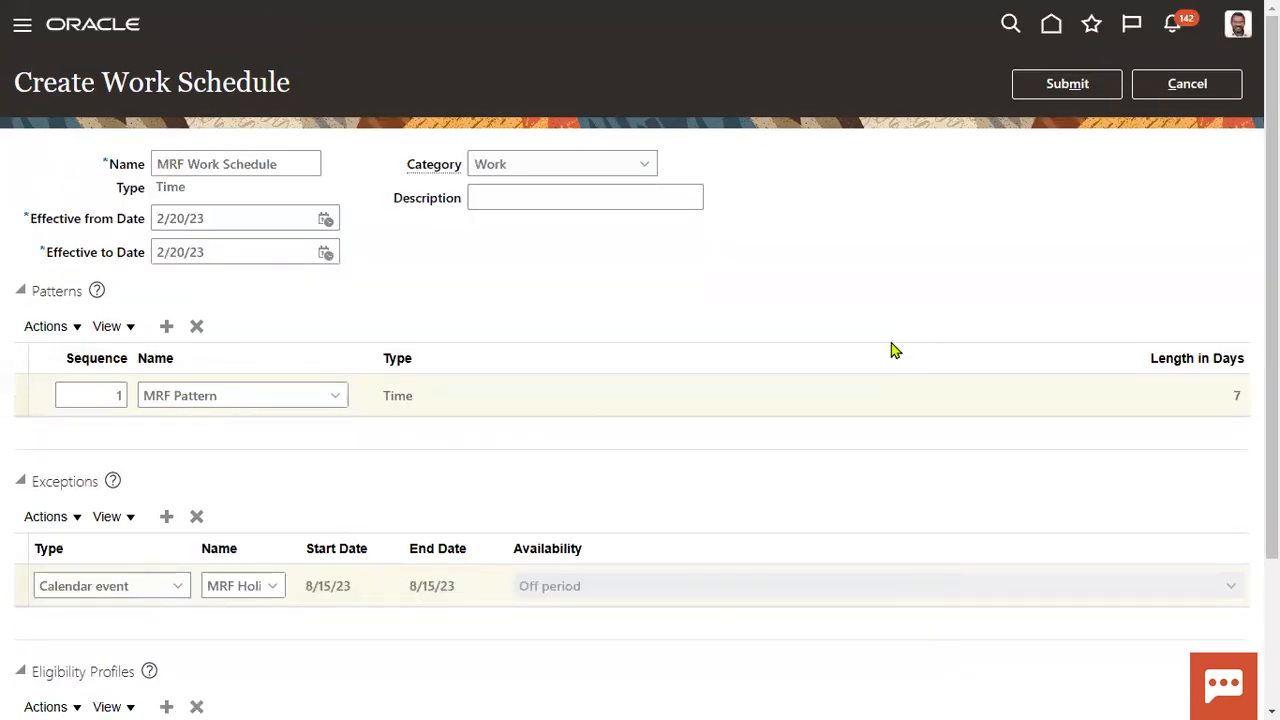
left_click(1060, 84)
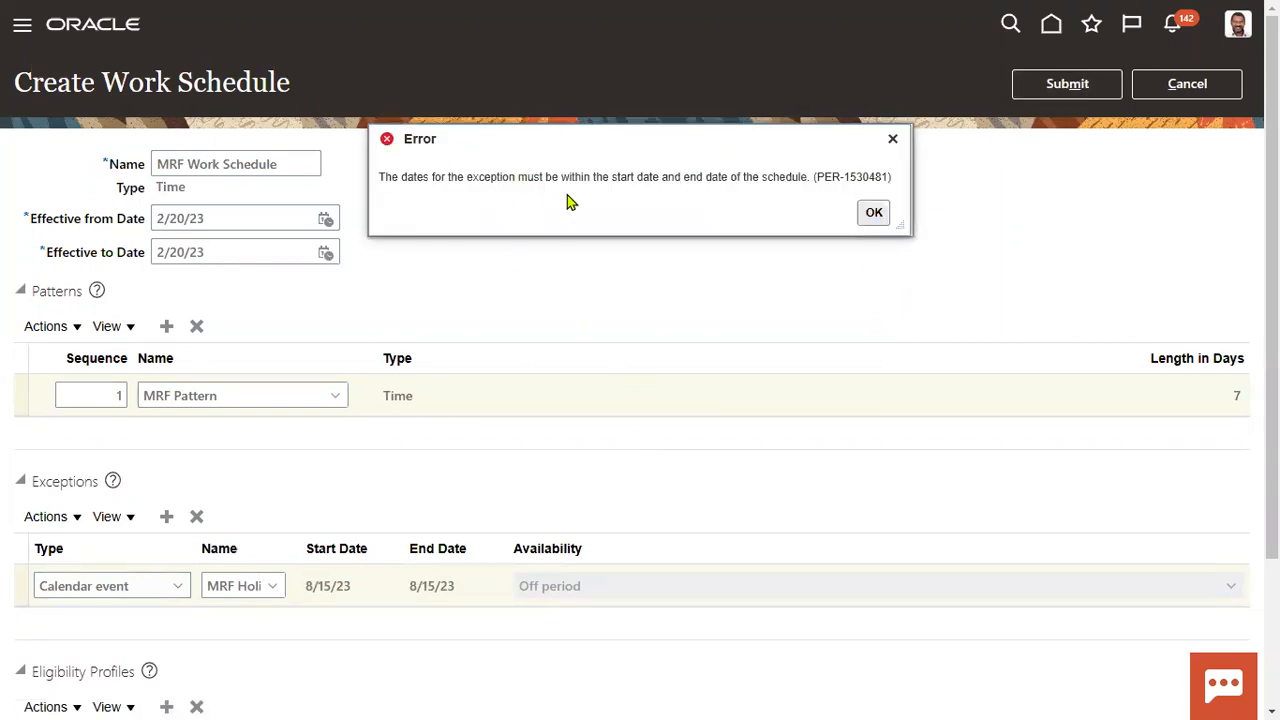
left_click(872, 215)
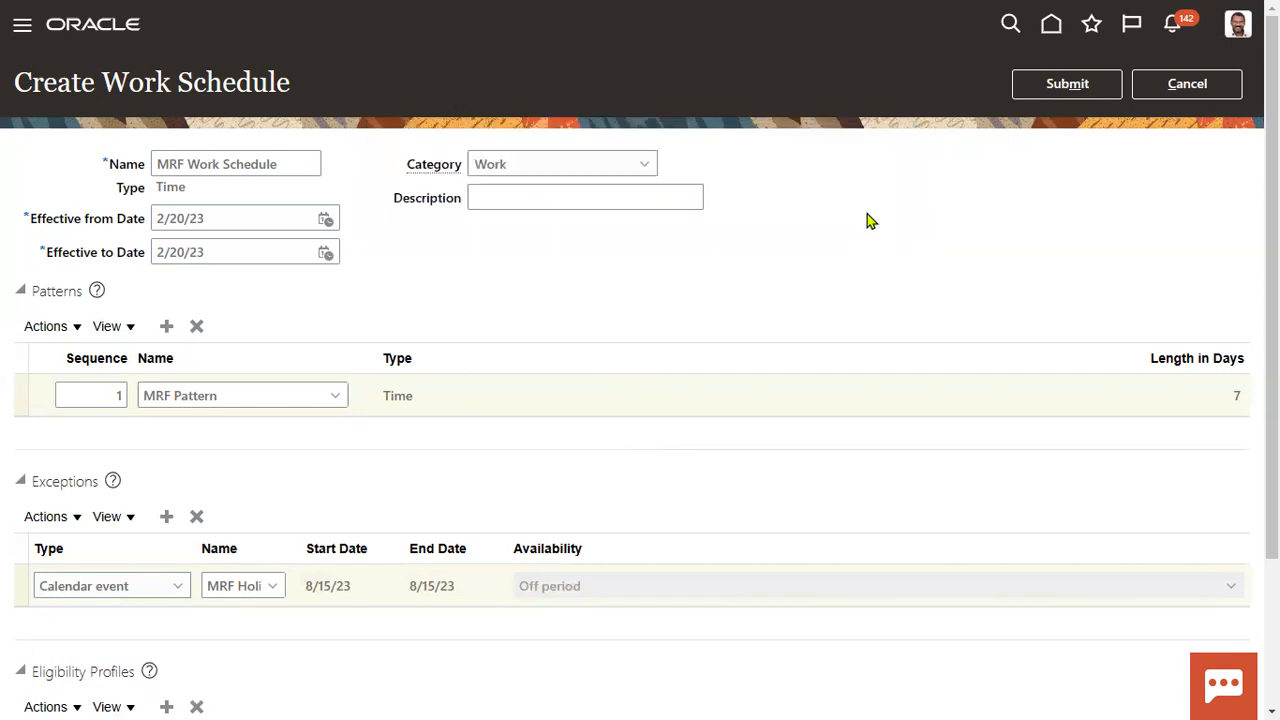
Set the work schedule's Effective to Date to 2/20/24.
left_click_drag(104, 83, 292, 88)
left_click(134, 229)
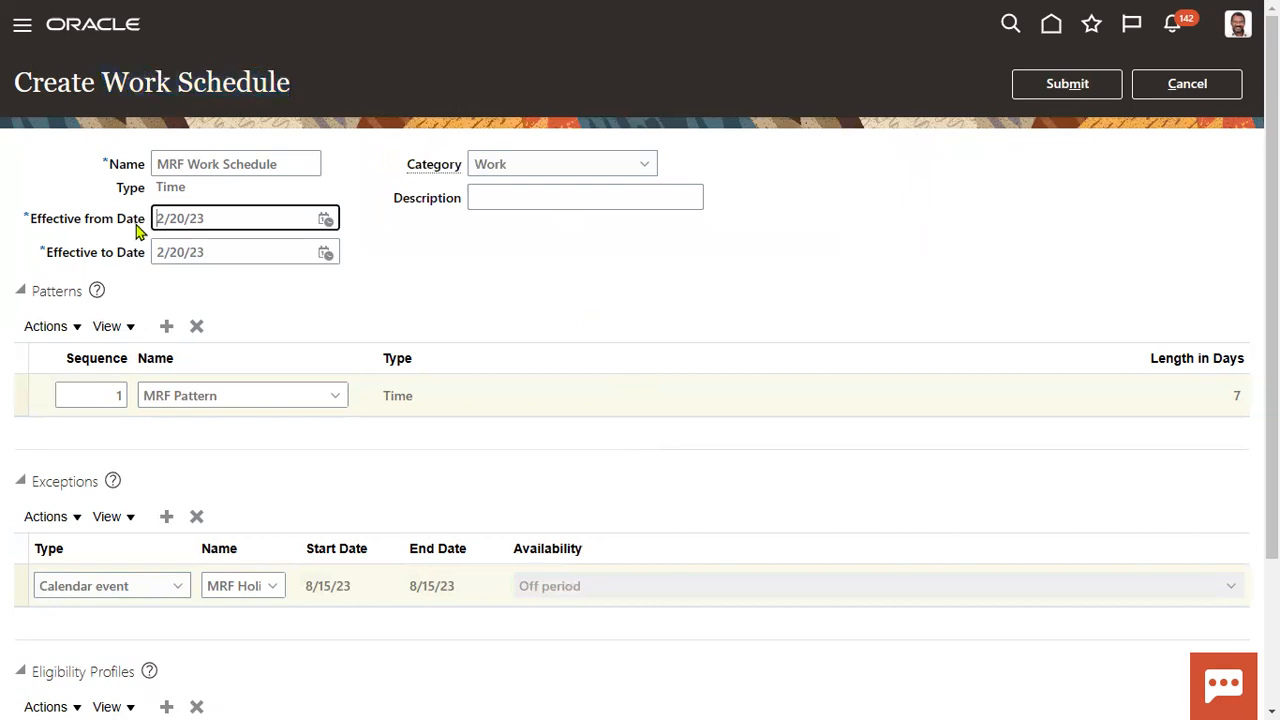
left_click_drag(212, 220, 150, 226)
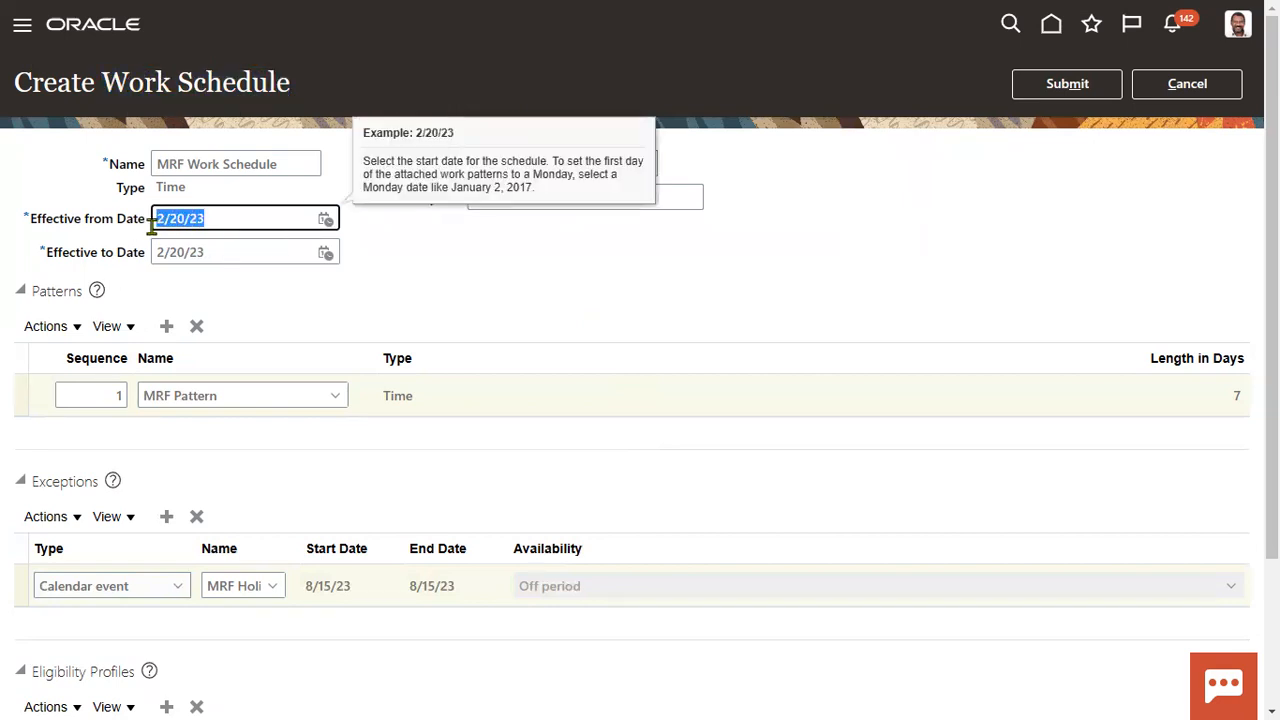
left_click_drag(214, 256, 150, 256)
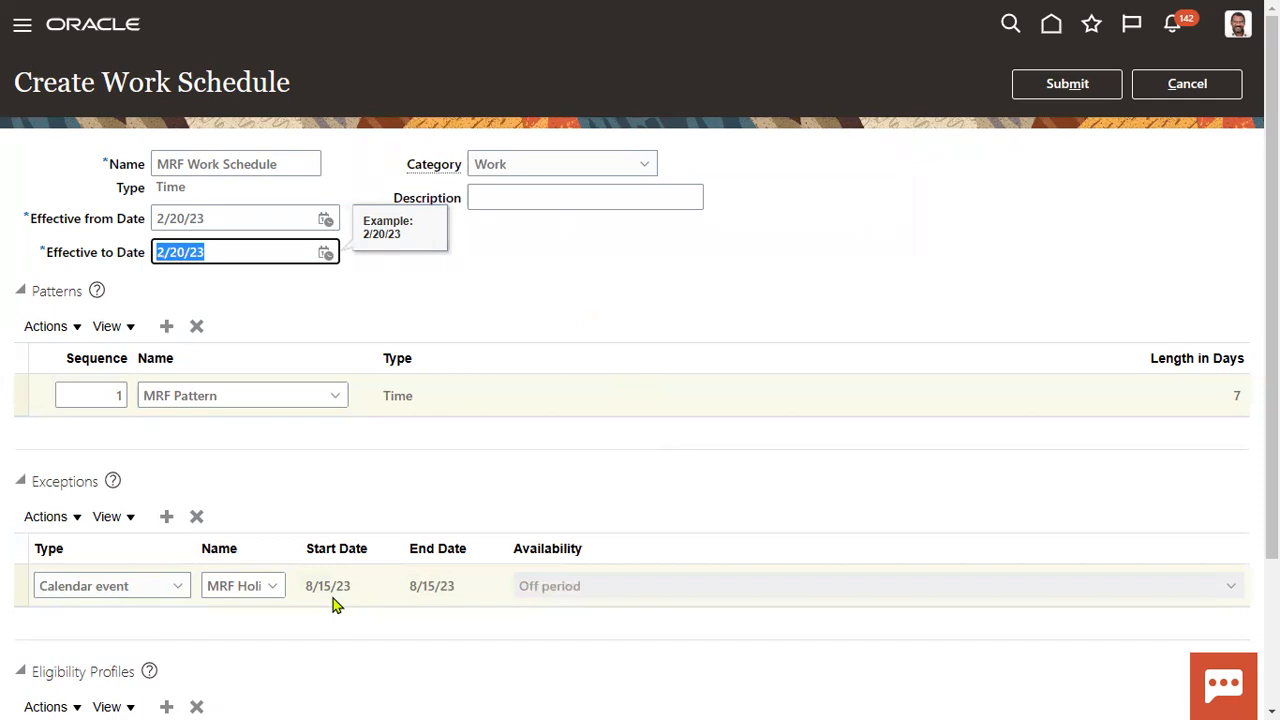
left_click_drag(211, 250, 198, 251)
type("4")
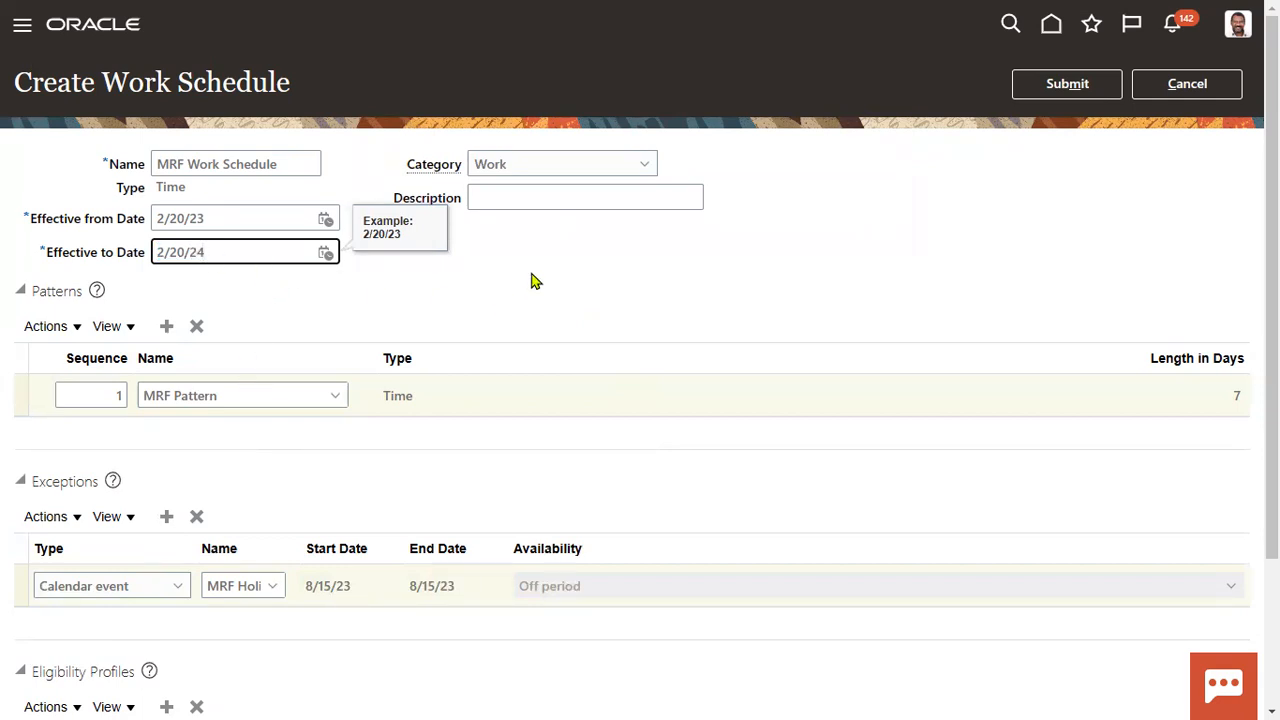
left_click(530, 272)
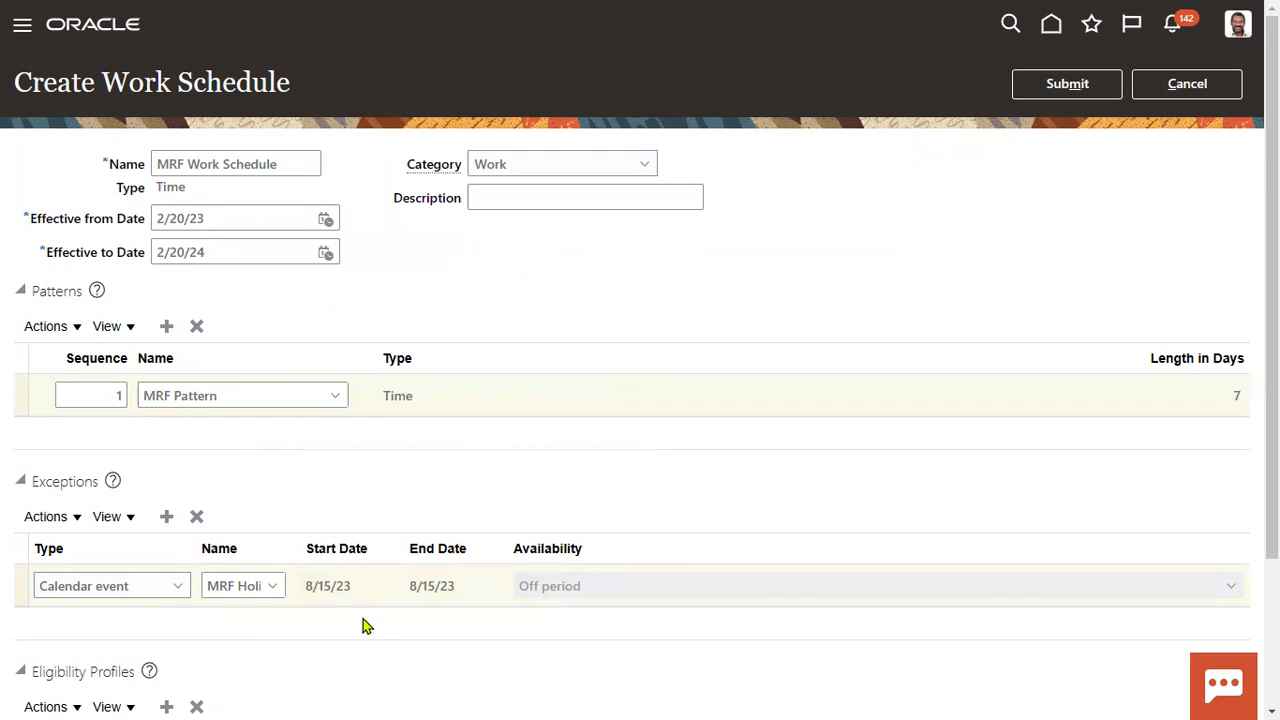
Check the holiday exception's start date against the schedule's effective dates and submit the work schedule.
double_click(324, 586)
triple_click(327, 588)
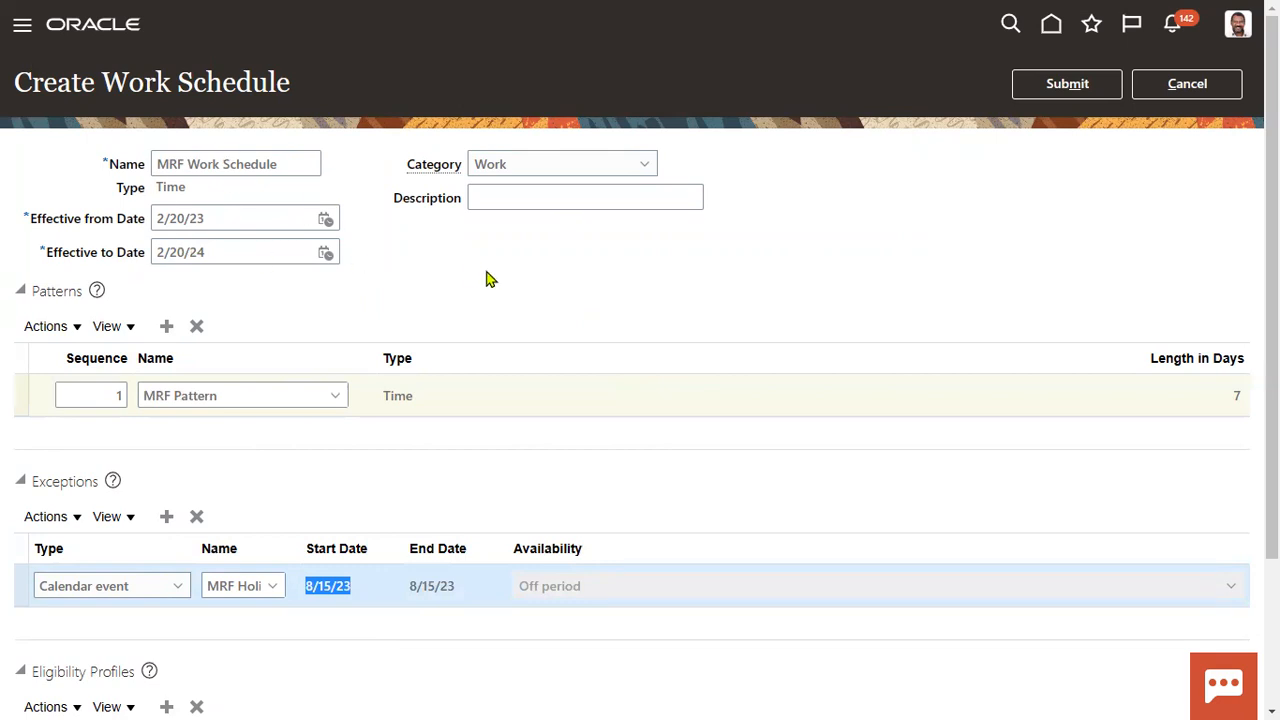
left_click(451, 245)
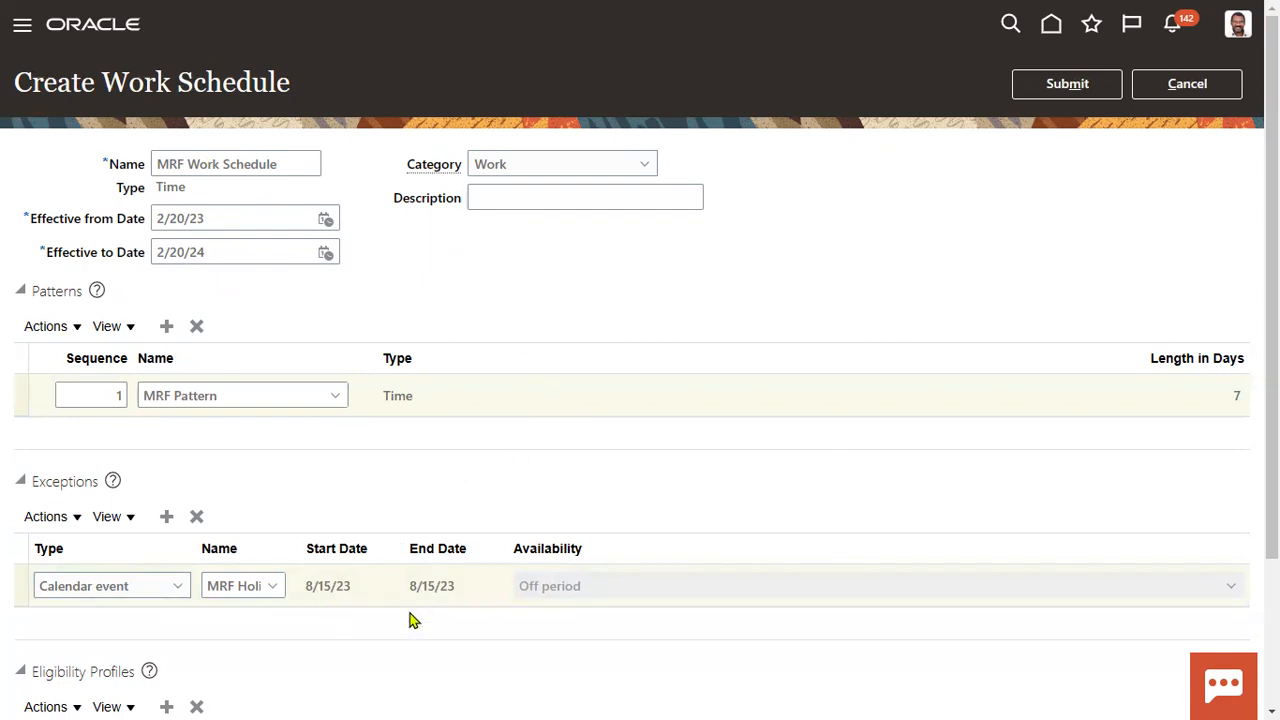
left_click(1088, 98)
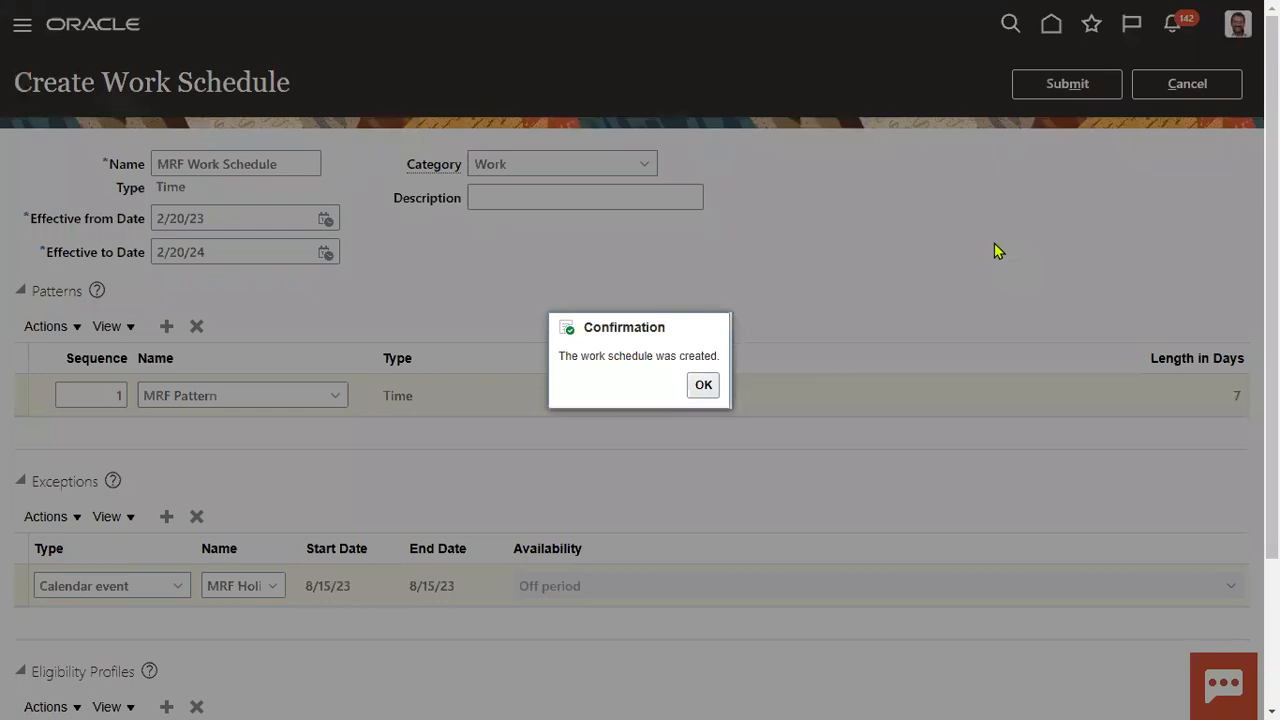
left_click(703, 385)
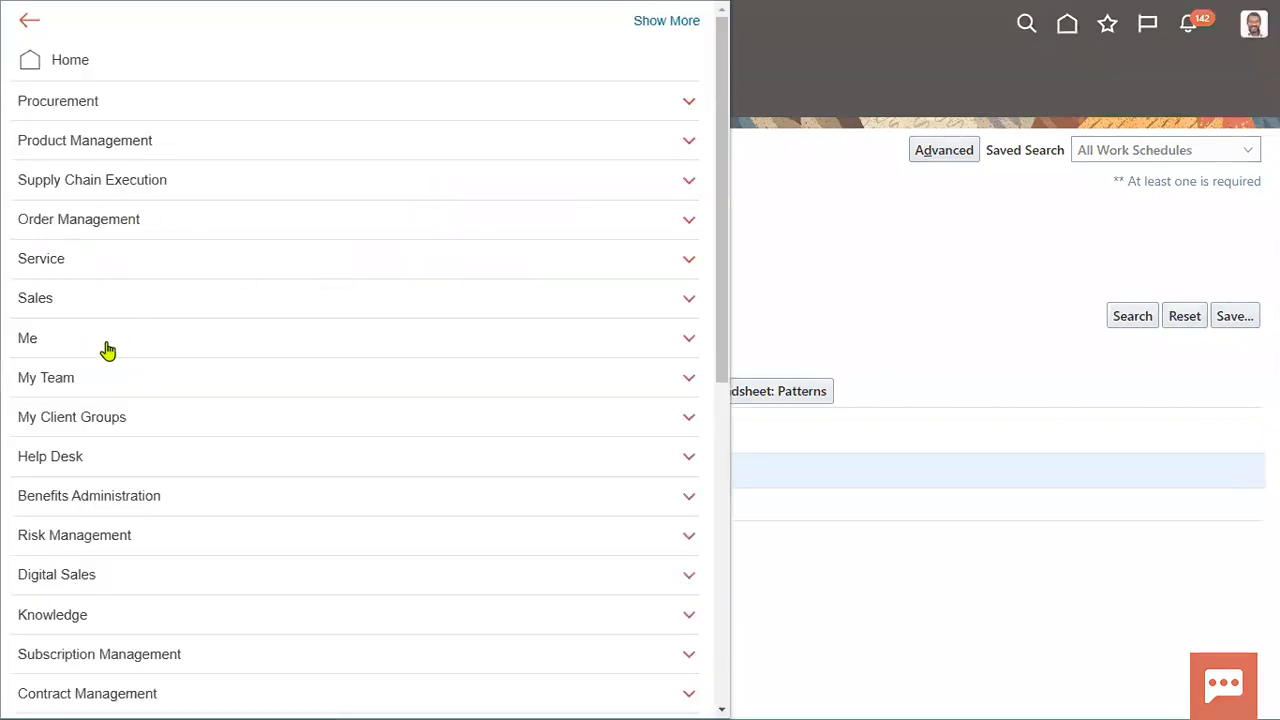
Open the Person Management search under My Client Groups.
left_click(85, 412)
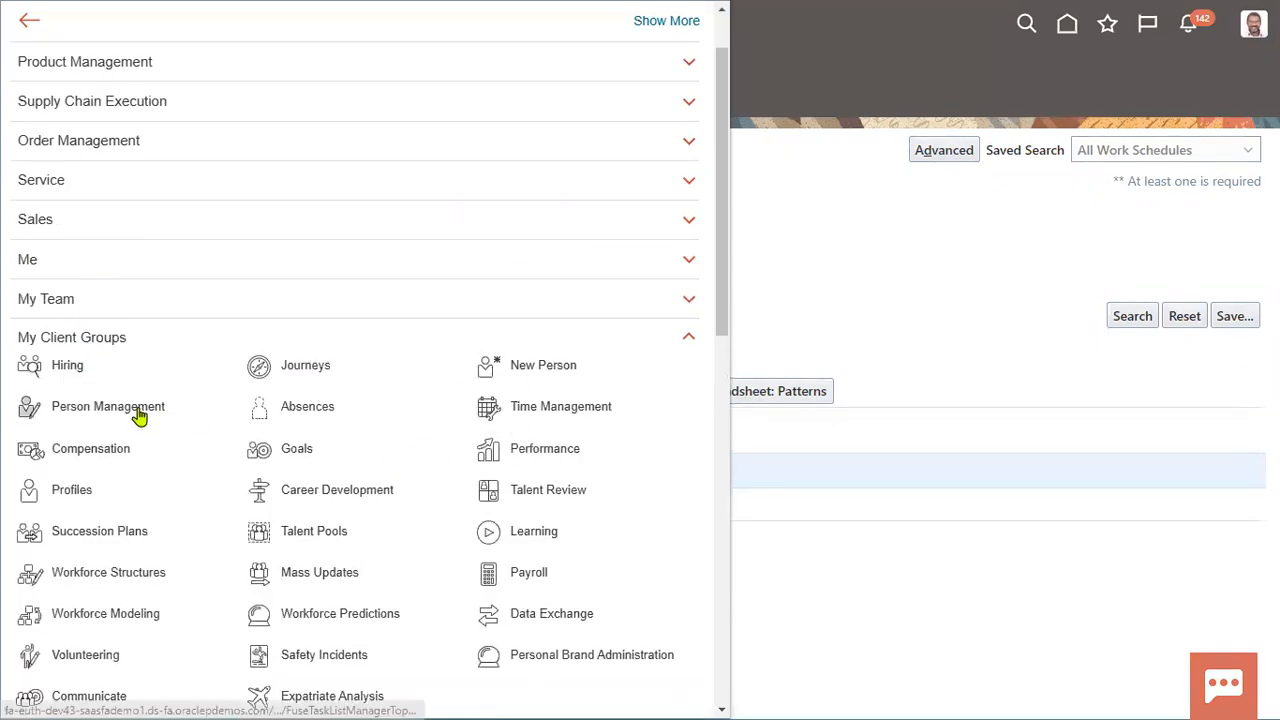
left_click(567, 364)
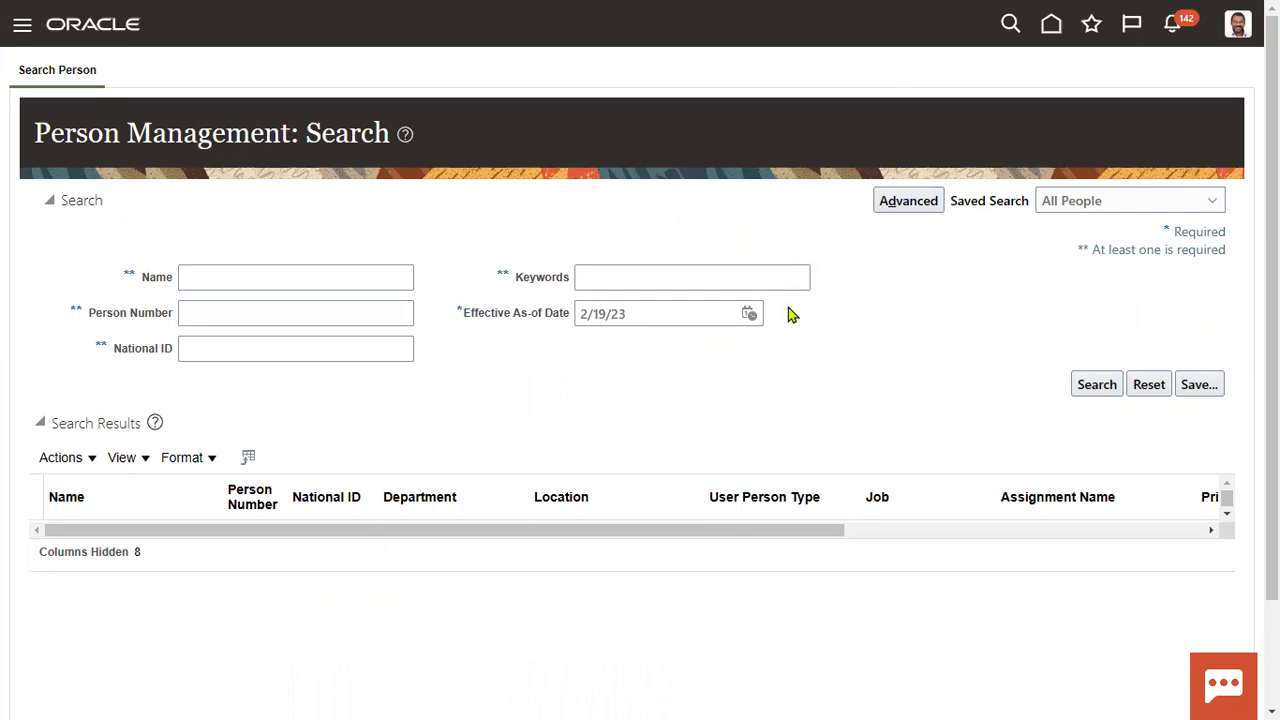
Search for the employee by name and open their person record.
left_click(292, 279)
type("A")
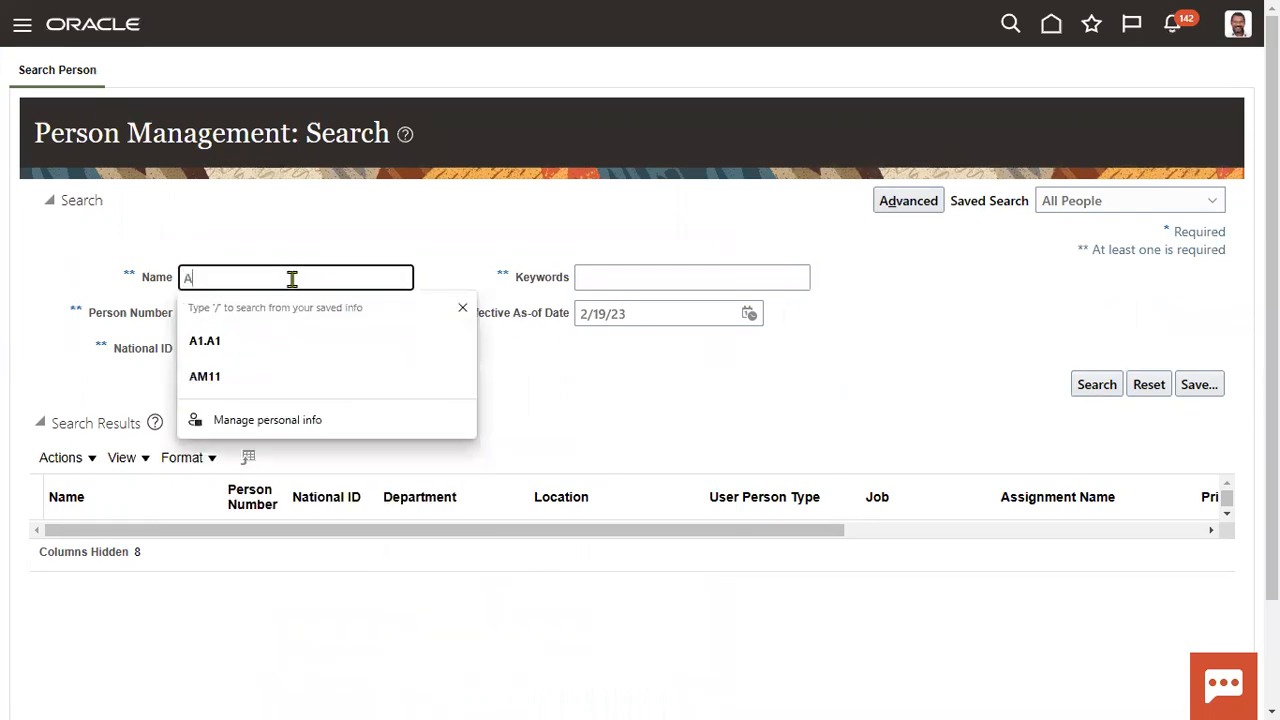
type("M1")
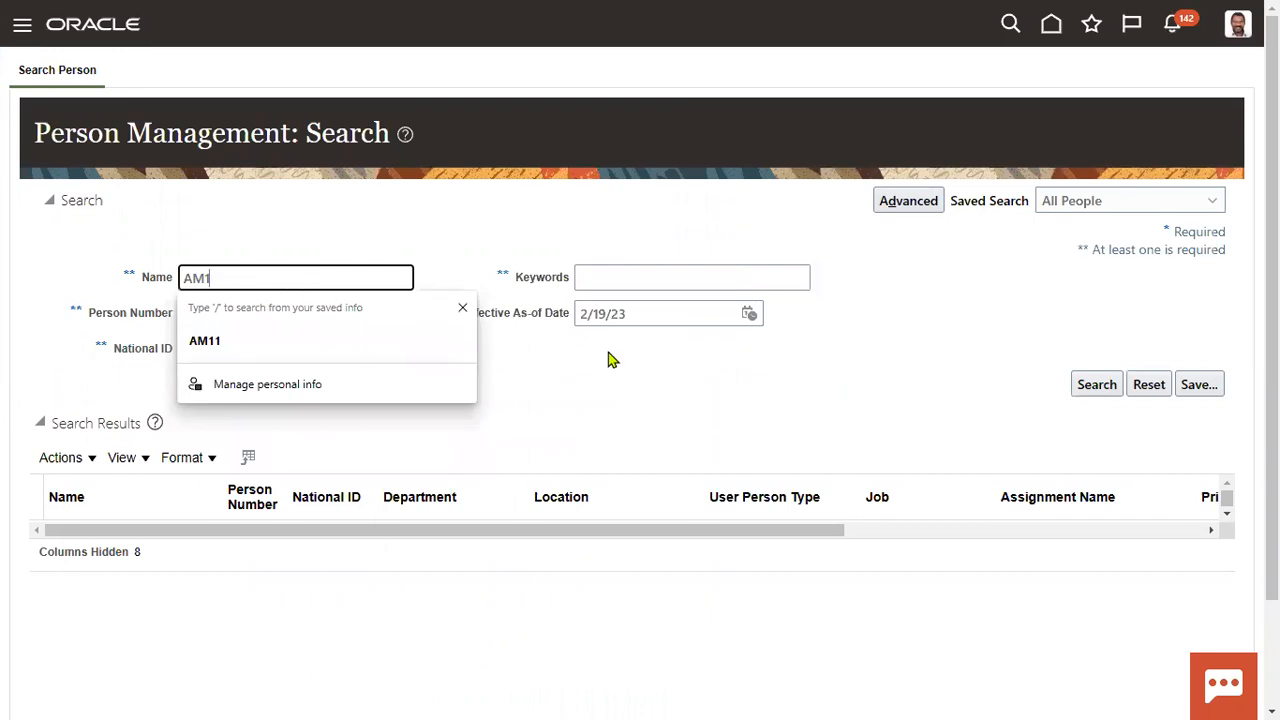
key("Return")
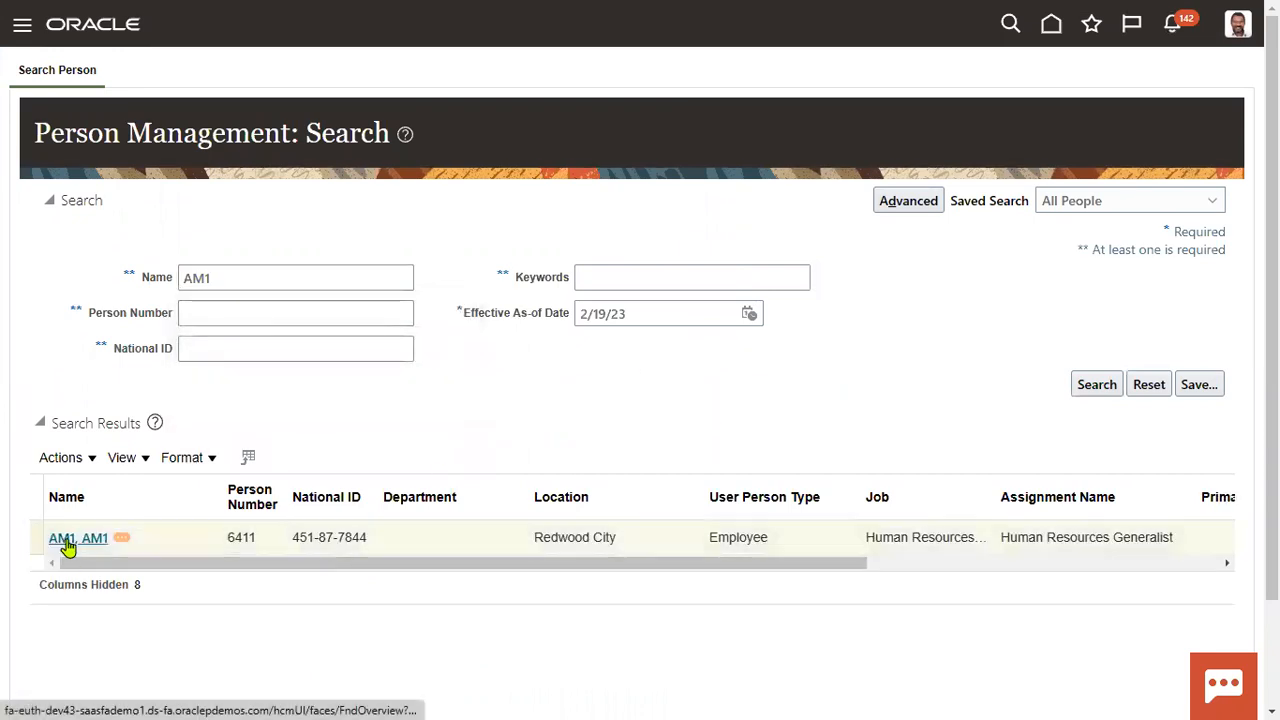
left_click(60, 537)
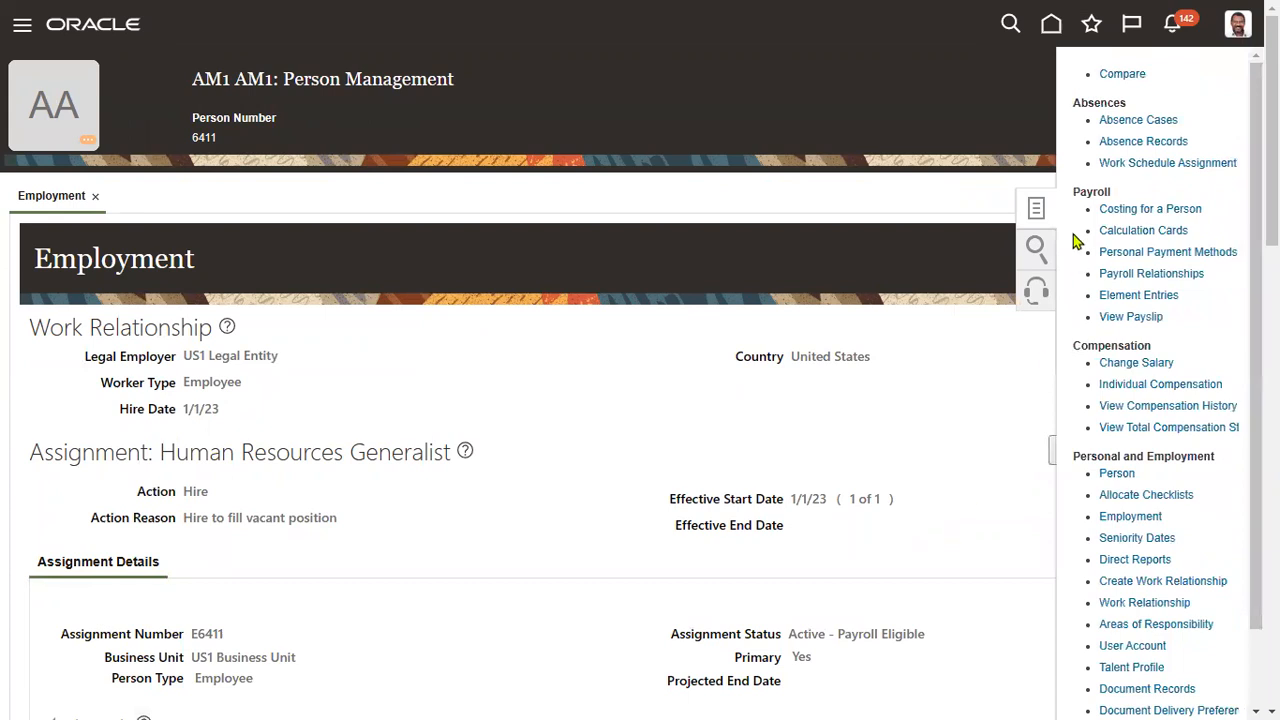
Look over the employee's task groups and open Work Schedule Assignment under Absences.
left_click_drag(1069, 104, 1126, 103)
left_click_drag(1074, 192, 1103, 192)
left_click_drag(1074, 345, 1152, 345)
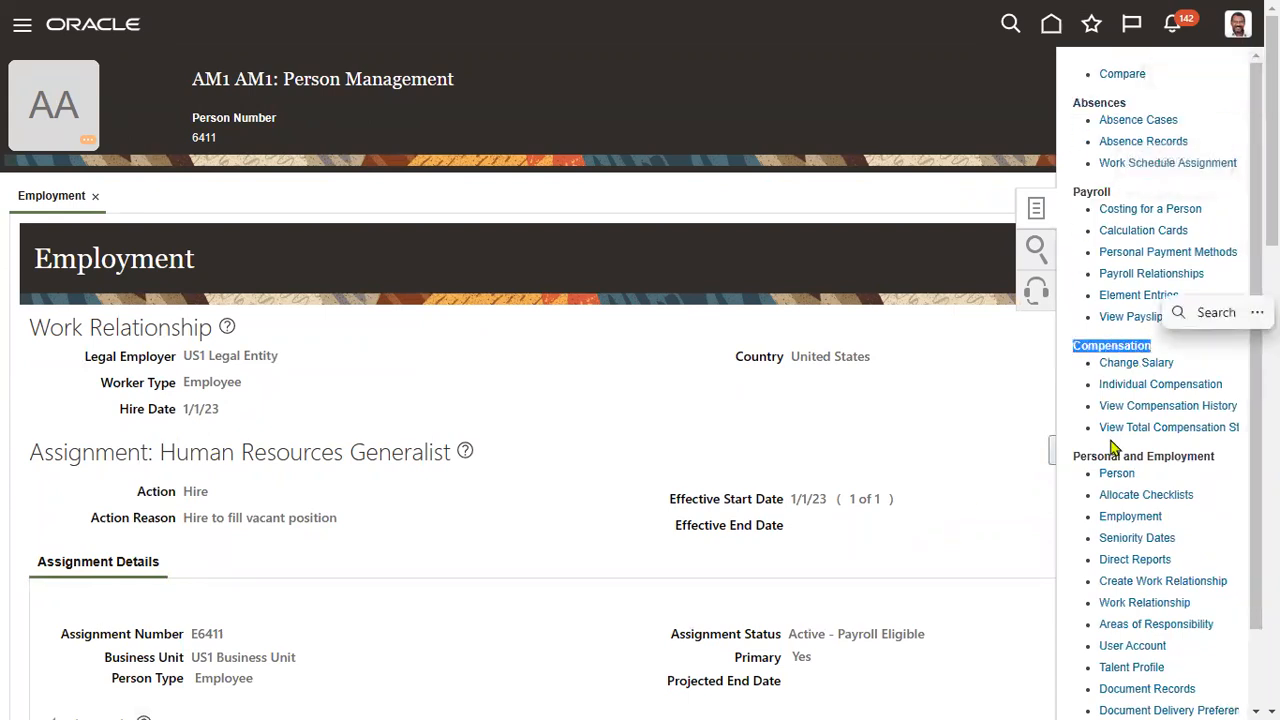
left_click_drag(1076, 456, 1215, 460)
left_click_drag(1072, 104, 1143, 113)
left_click(1200, 110)
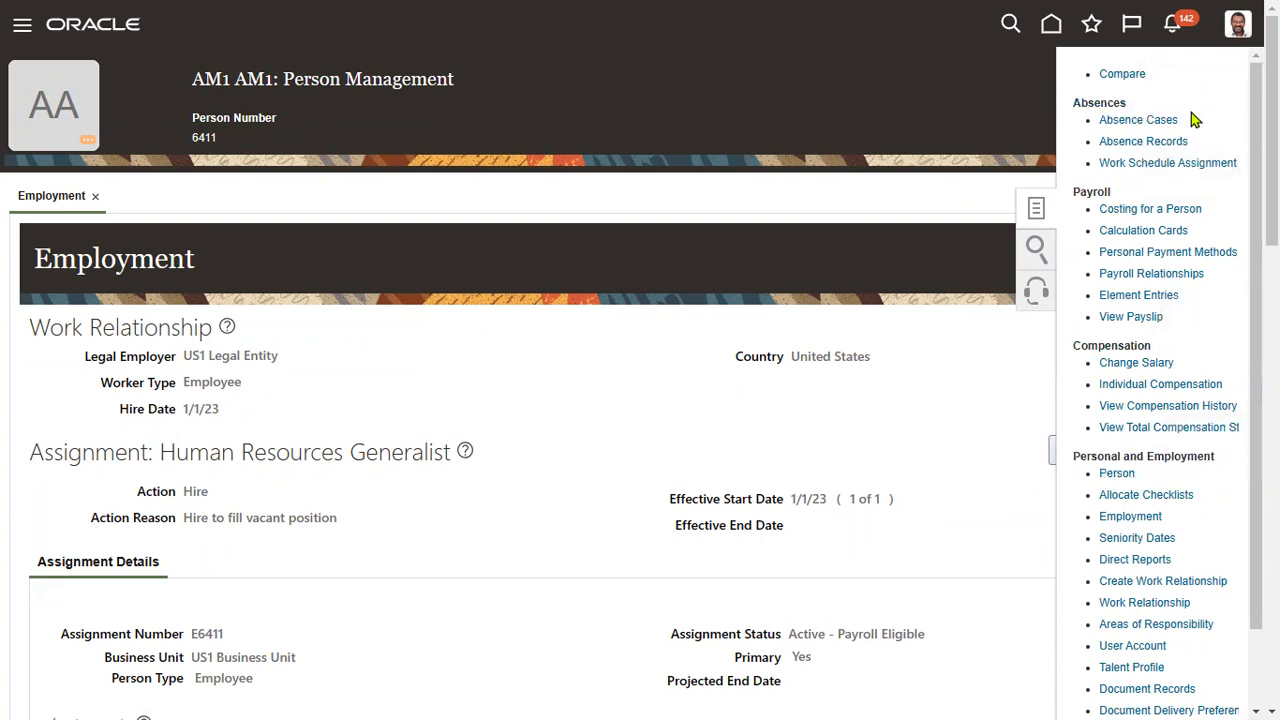
left_click(1158, 165)
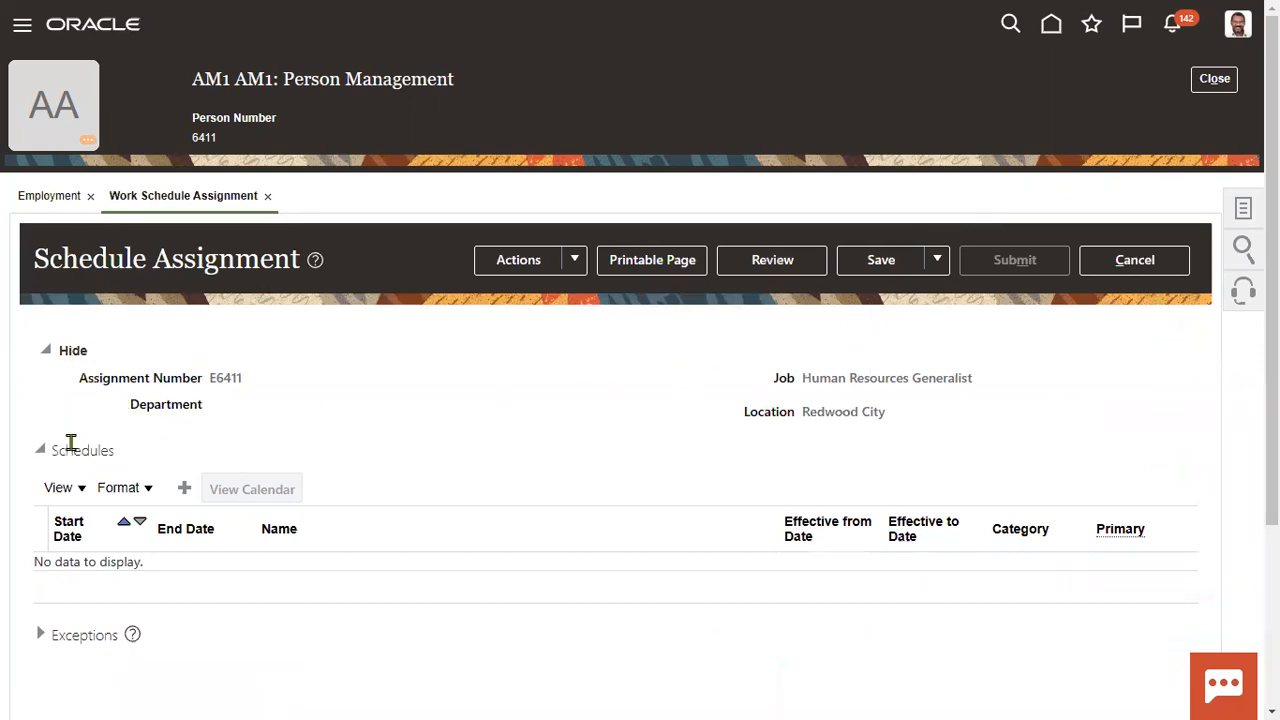
Add a row under Schedules and set its end date to 2/20/24.
left_click_drag(57, 450, 116, 462)
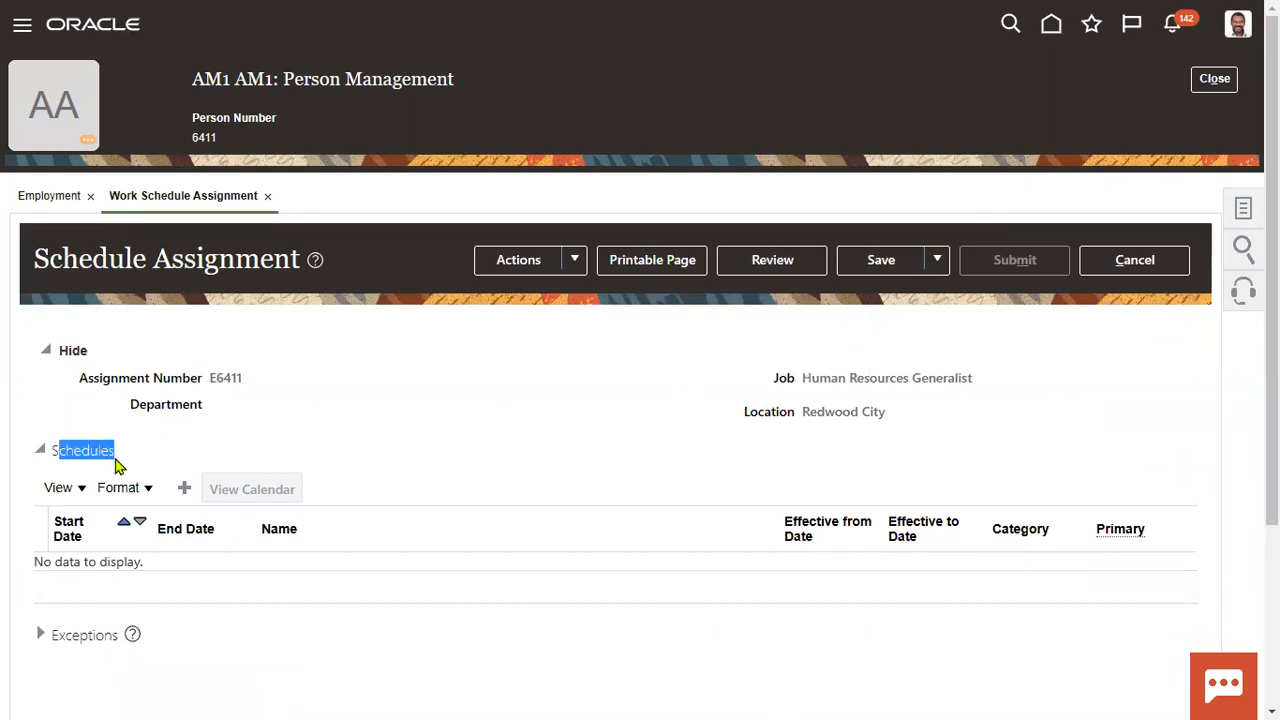
left_click(300, 449)
left_click(185, 489)
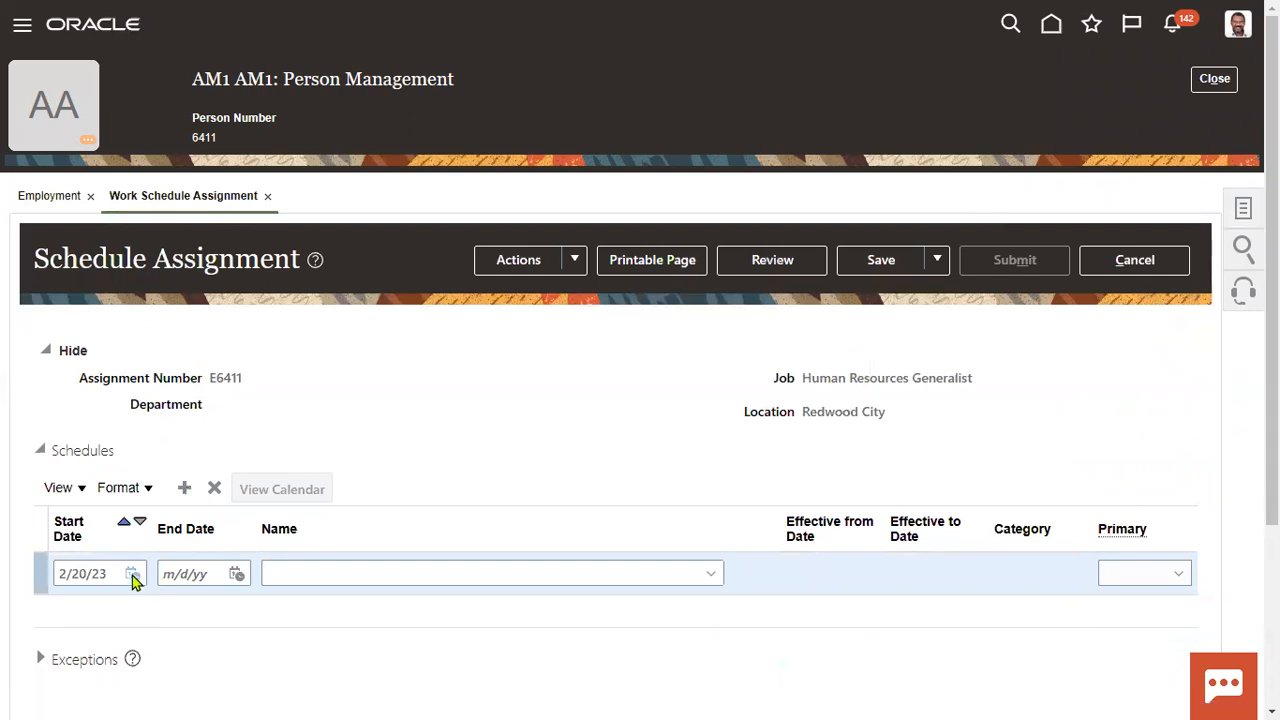
left_click(236, 574)
left_click(435, 368)
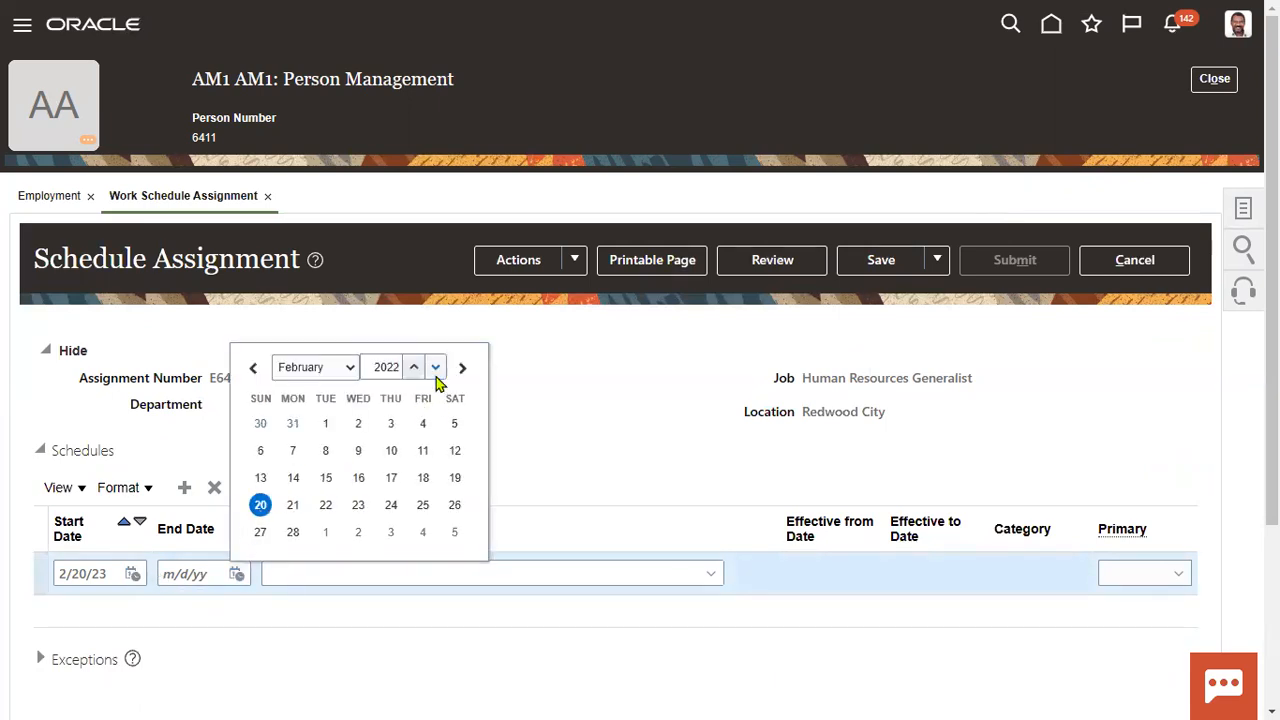
left_click(416, 367)
left_click(416, 367)
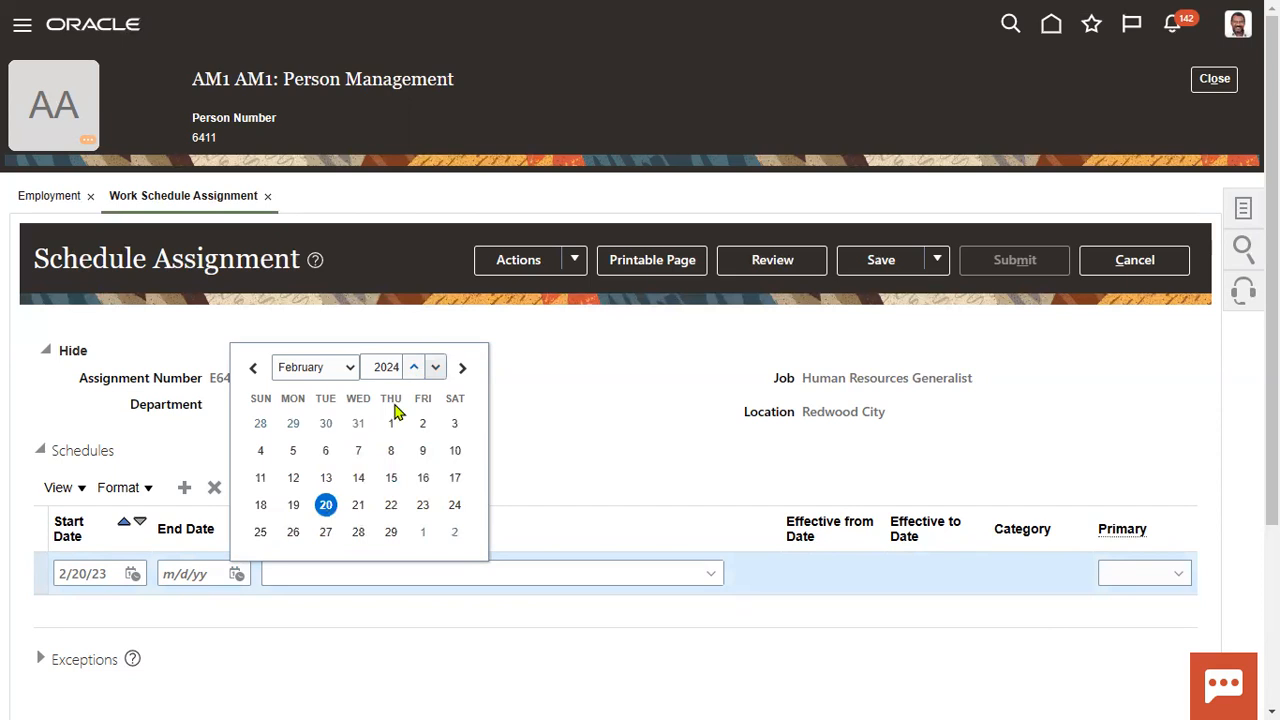
left_click(325, 504)
Search for schedules named MRF and select MRF Work Schedule as the new row's name.
left_click(623, 577)
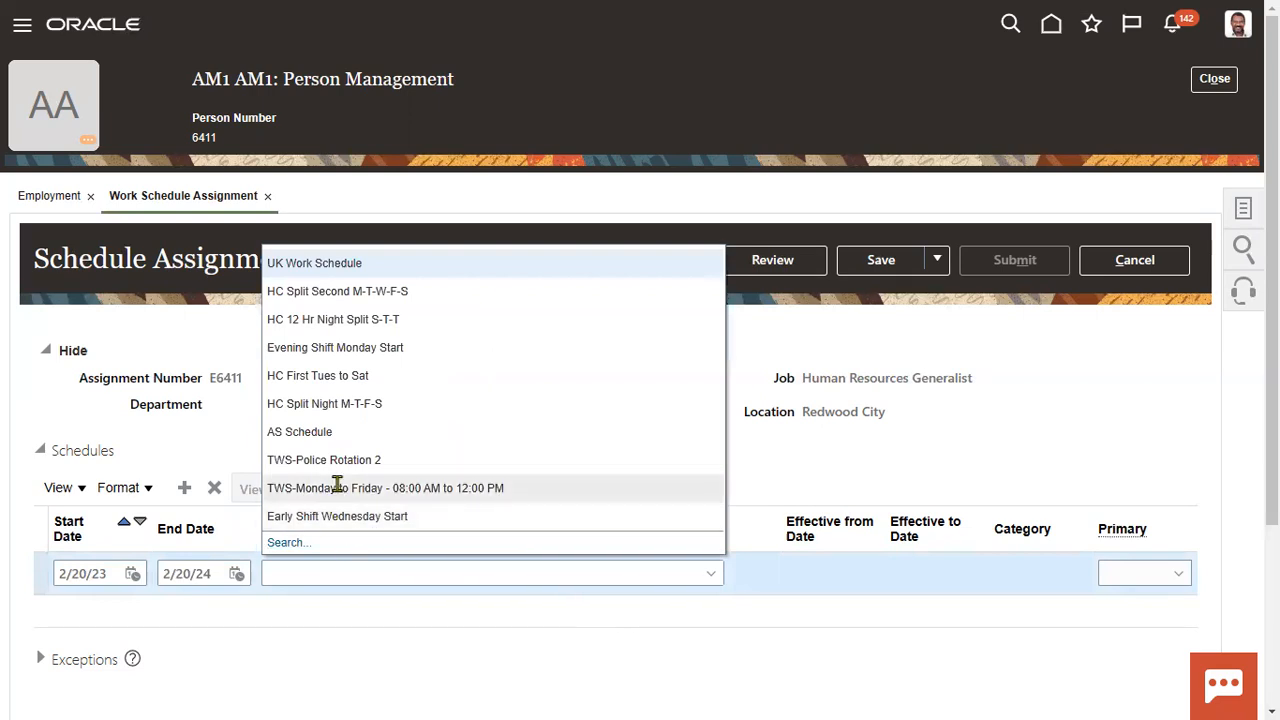
left_click(290, 542)
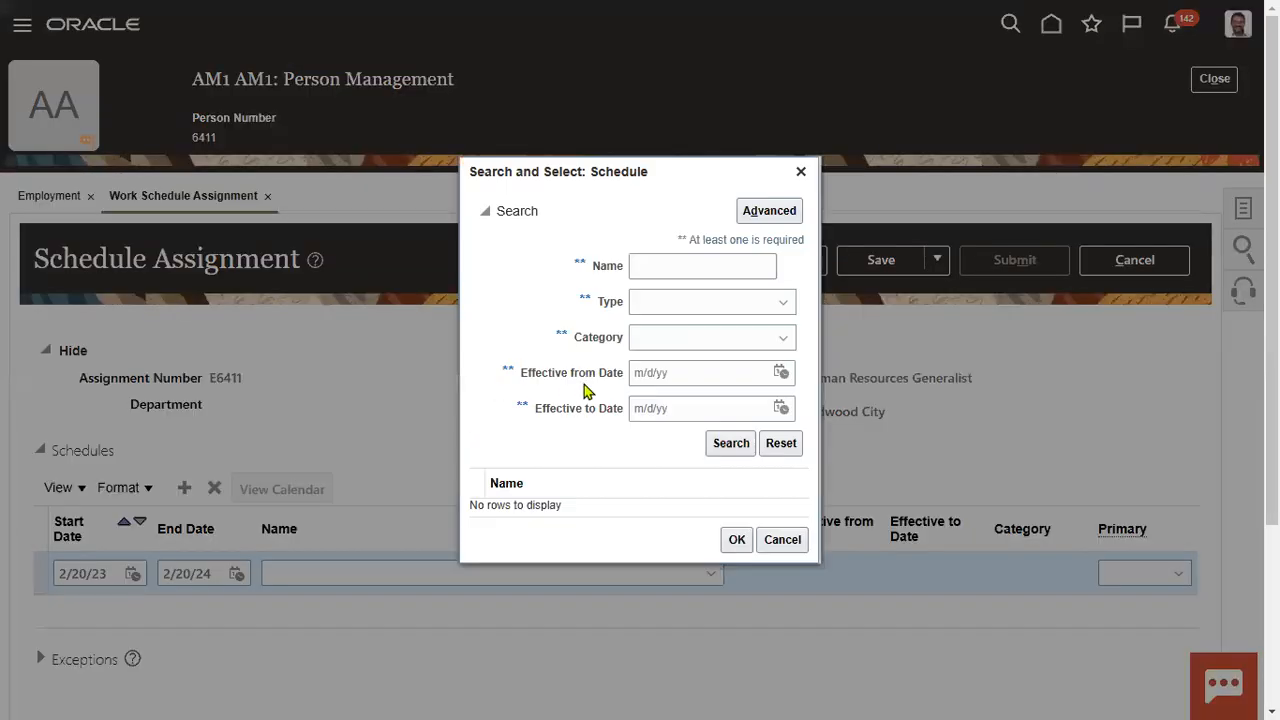
left_click(675, 262)
type("MRF")
left_click(715, 445)
left_click(623, 512)
left_click(737, 555)
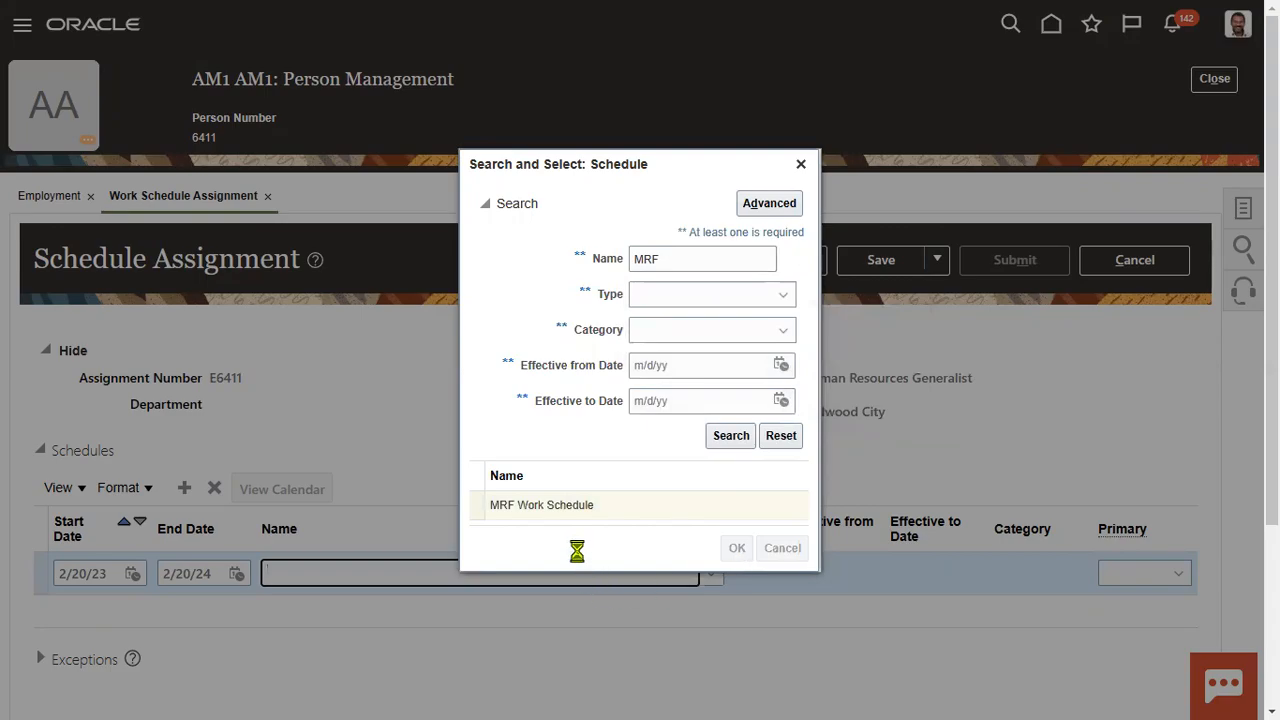
Set Primary to Yes for the MRF Work Schedule row and save the schedule assignment.
left_click(1174, 584)
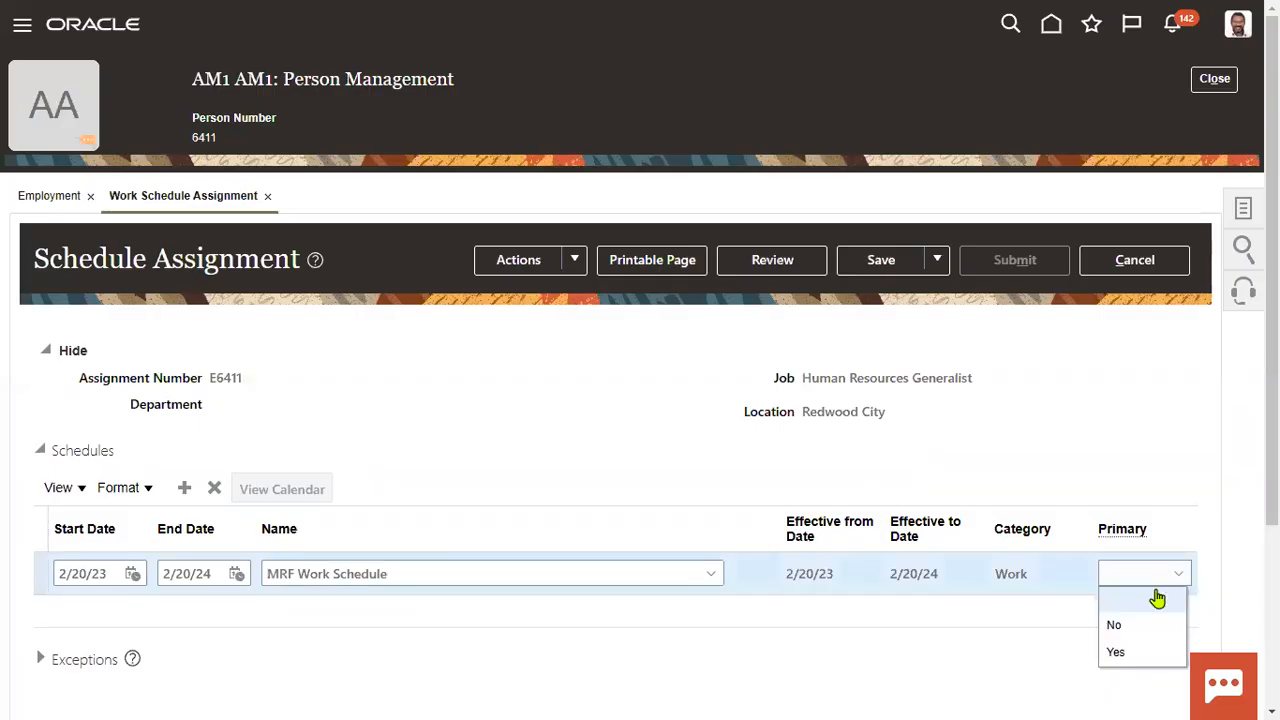
left_click(1125, 650)
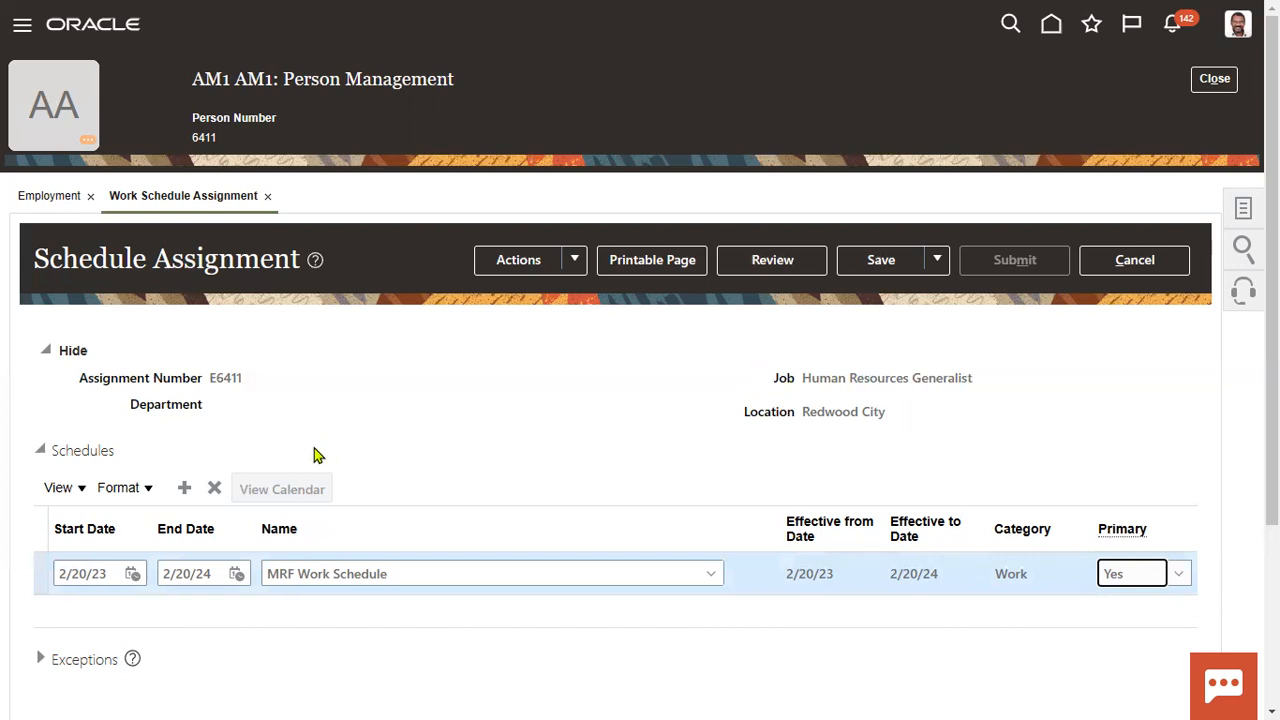
left_click(860, 264)
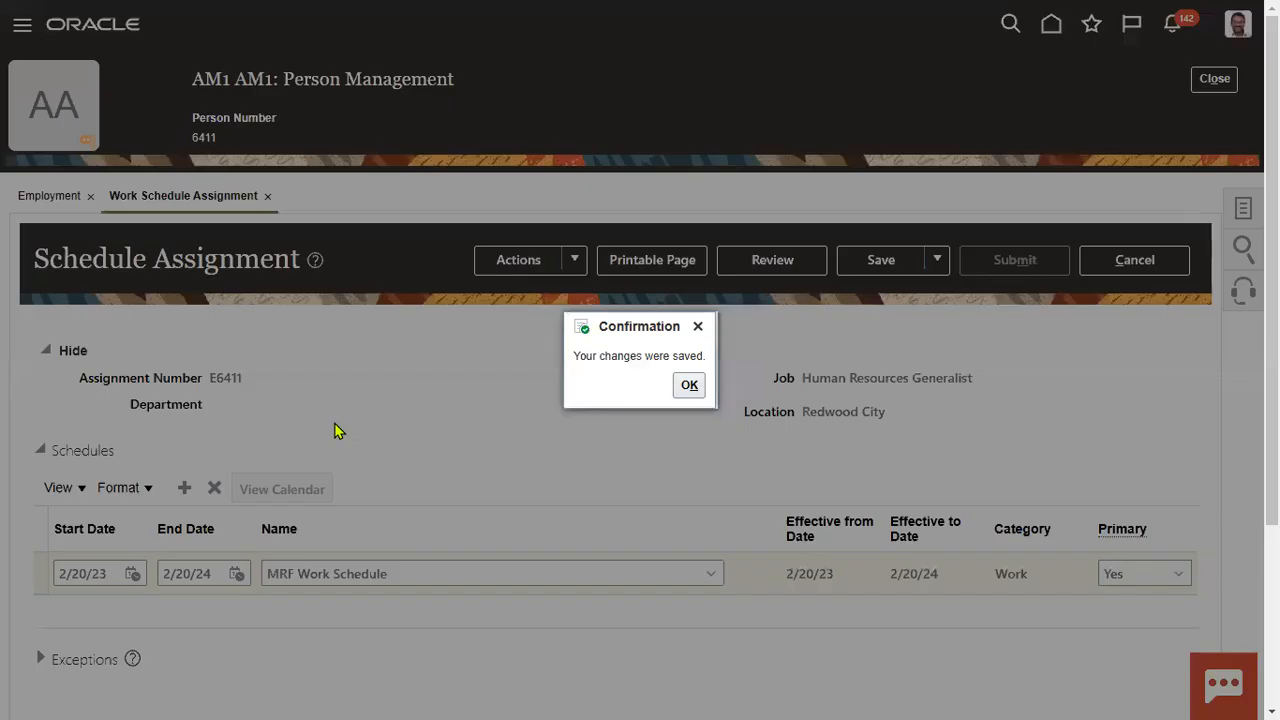
left_click(689, 385)
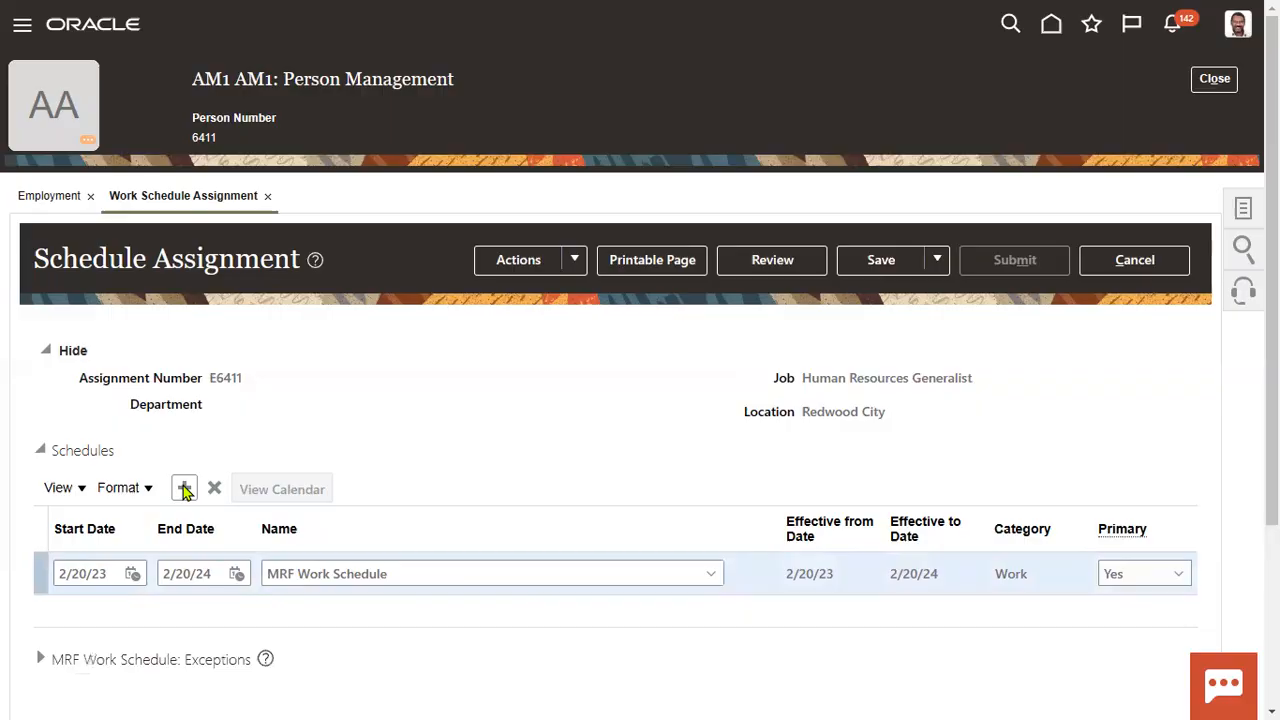
Add and remove a blank schedule row, and view the MRF Work Schedule's exceptions.
left_click(184, 494)
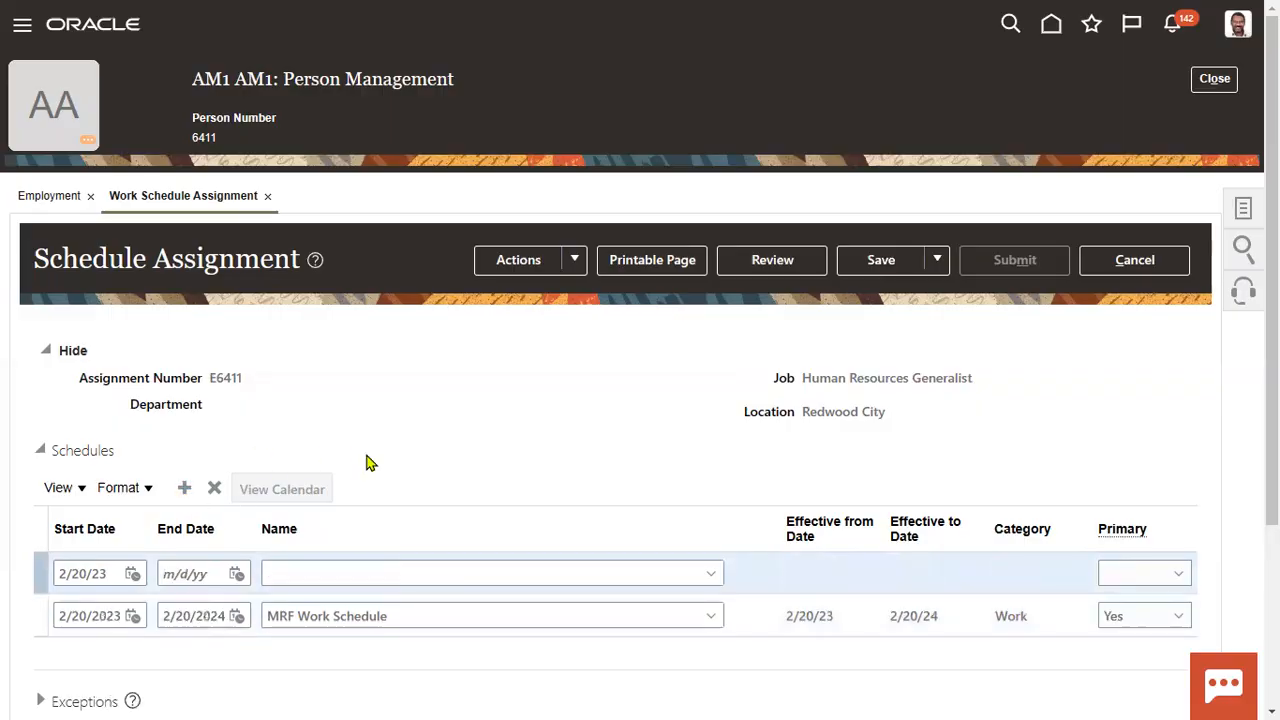
left_click(214, 489)
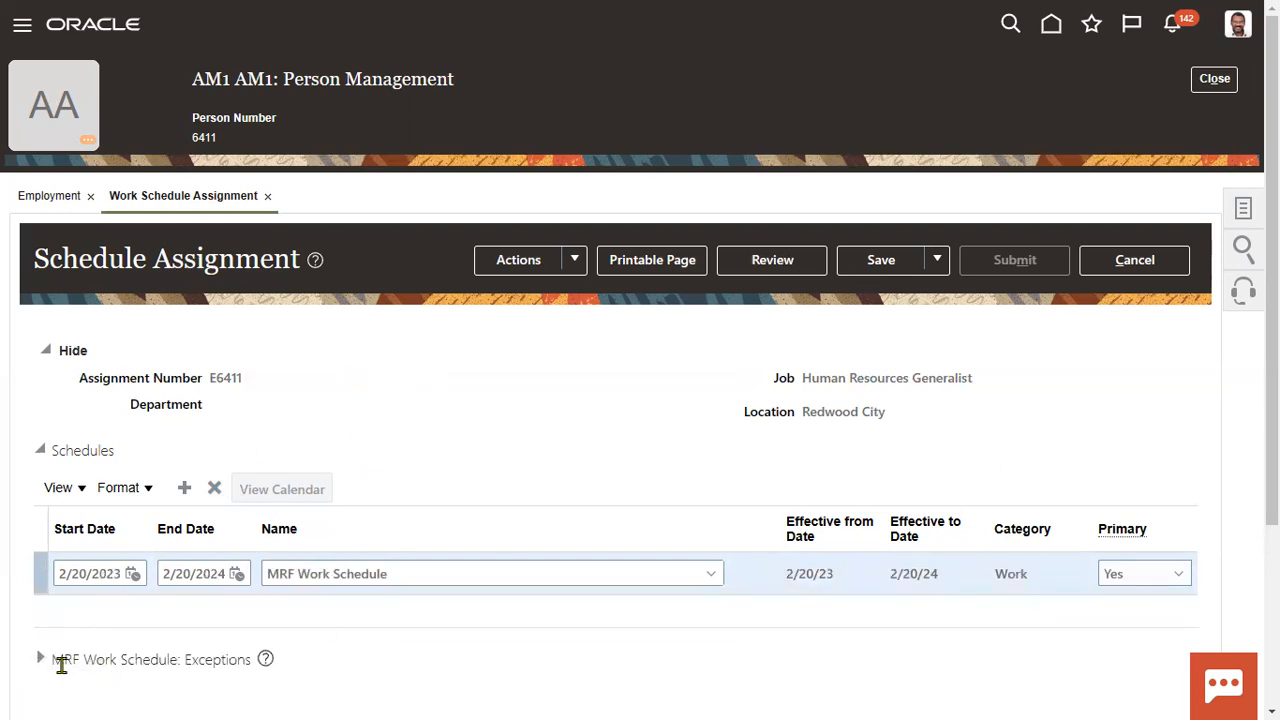
left_click(40, 659)
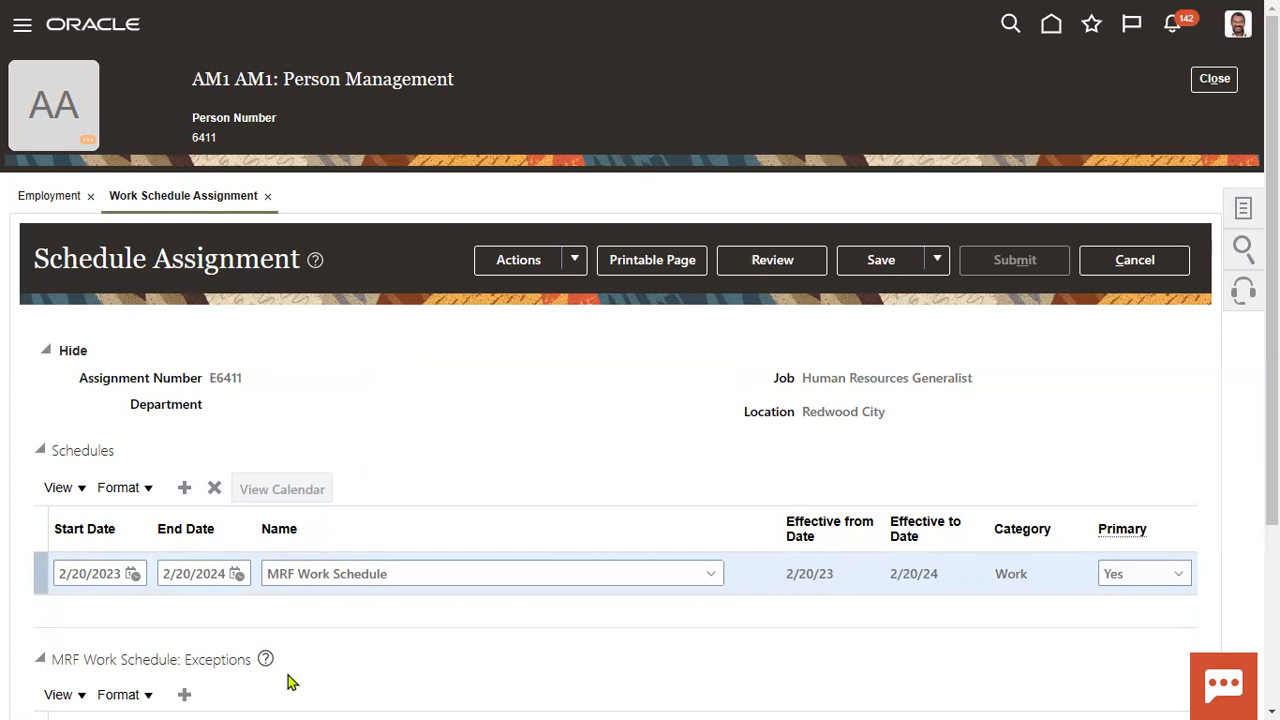
scroll(287, 675, "down", 2)
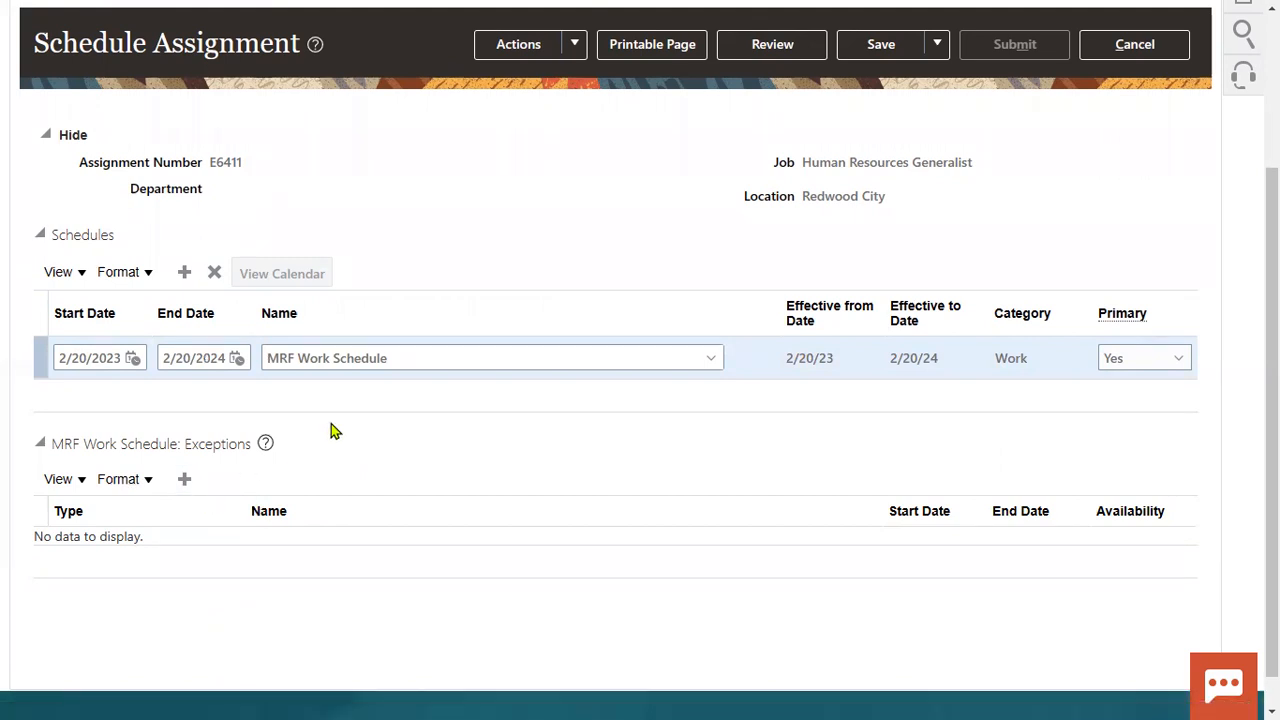
scroll(686, 171, "up", 3)
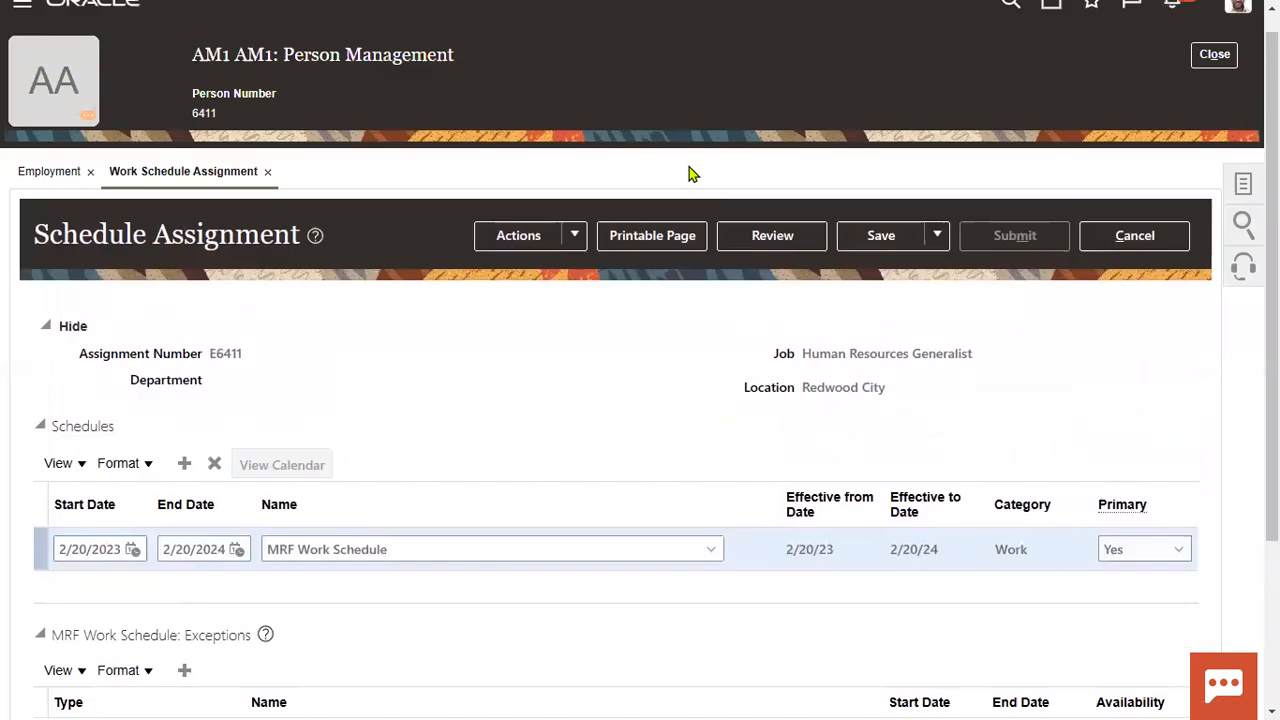
Save the schedule assignment again and review the proposed values for MRF Work Schedule.
left_click(870, 272)
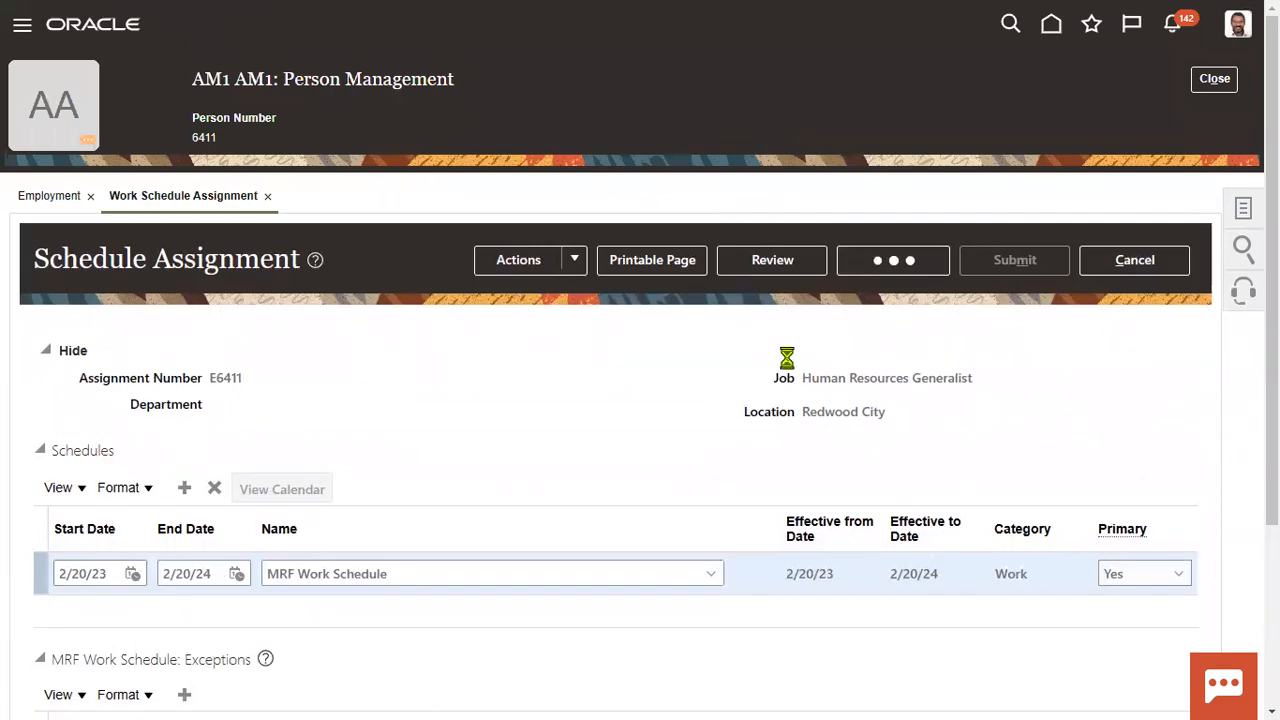
left_click(785, 265)
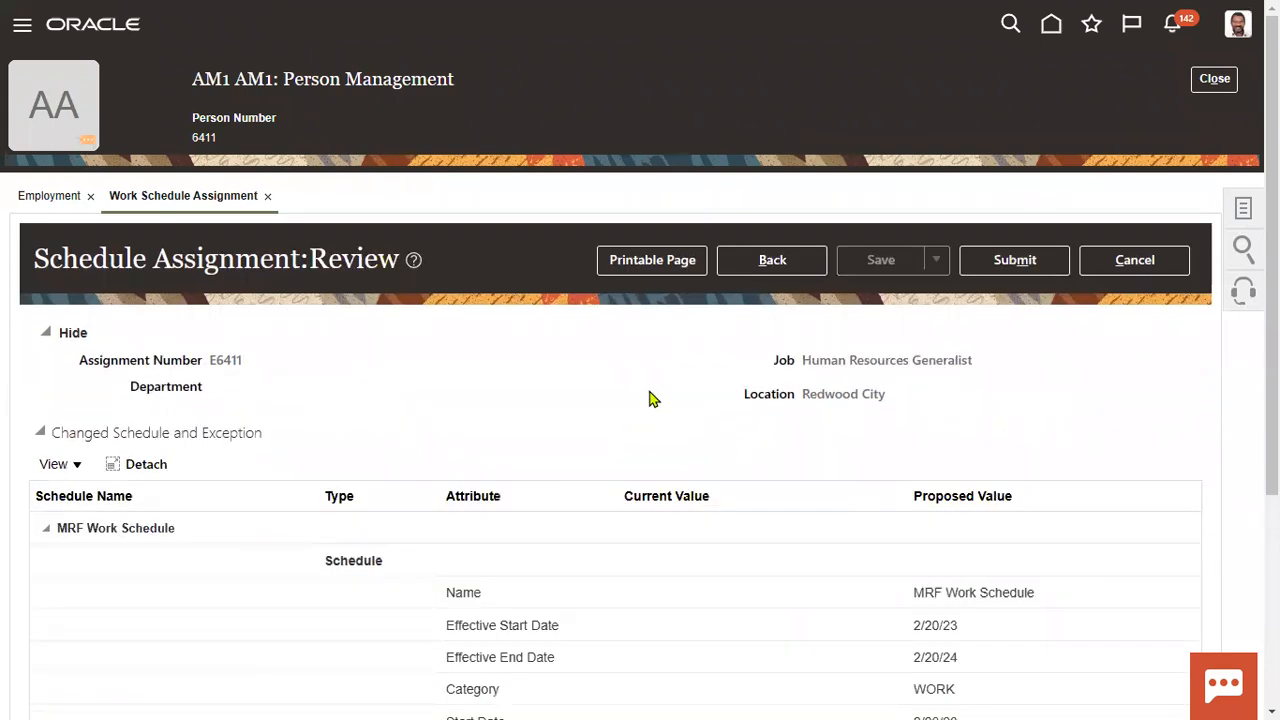
scroll(649, 399, "down", 3)
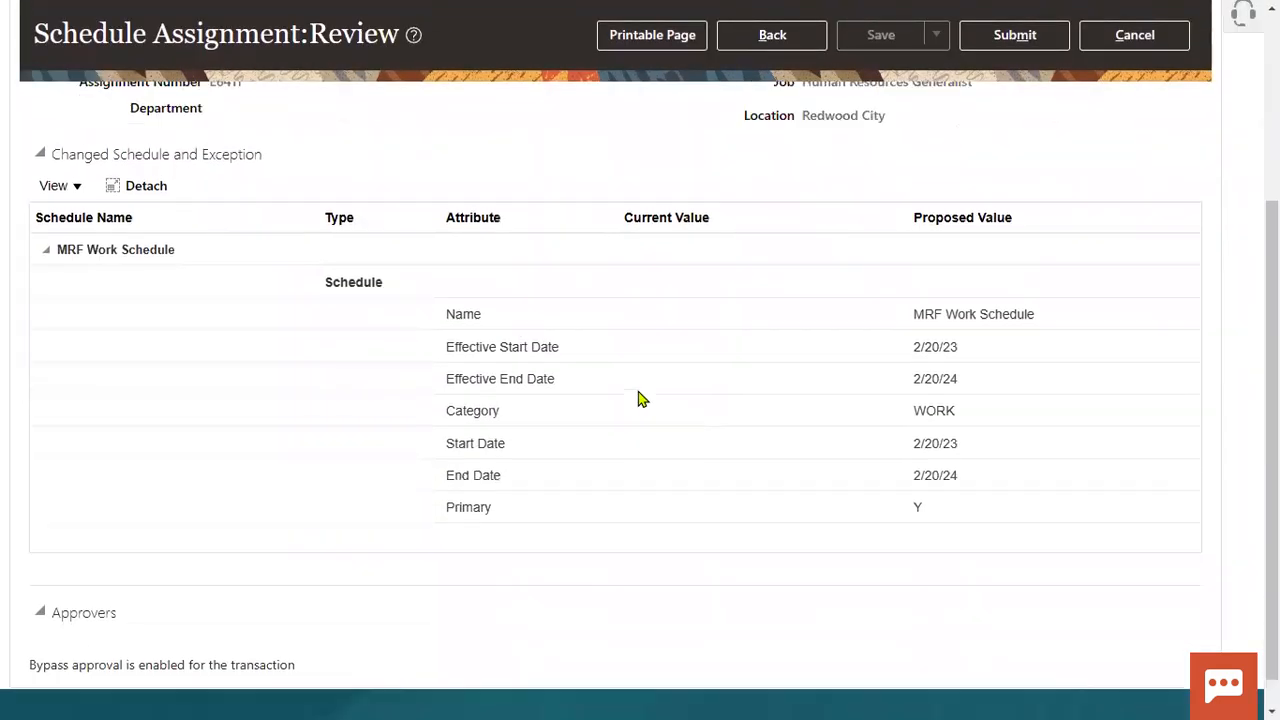
scroll(640, 397, "up", 3)
Submit the reviewed schedule assignment and close the employee's person record.
left_click(1014, 260)
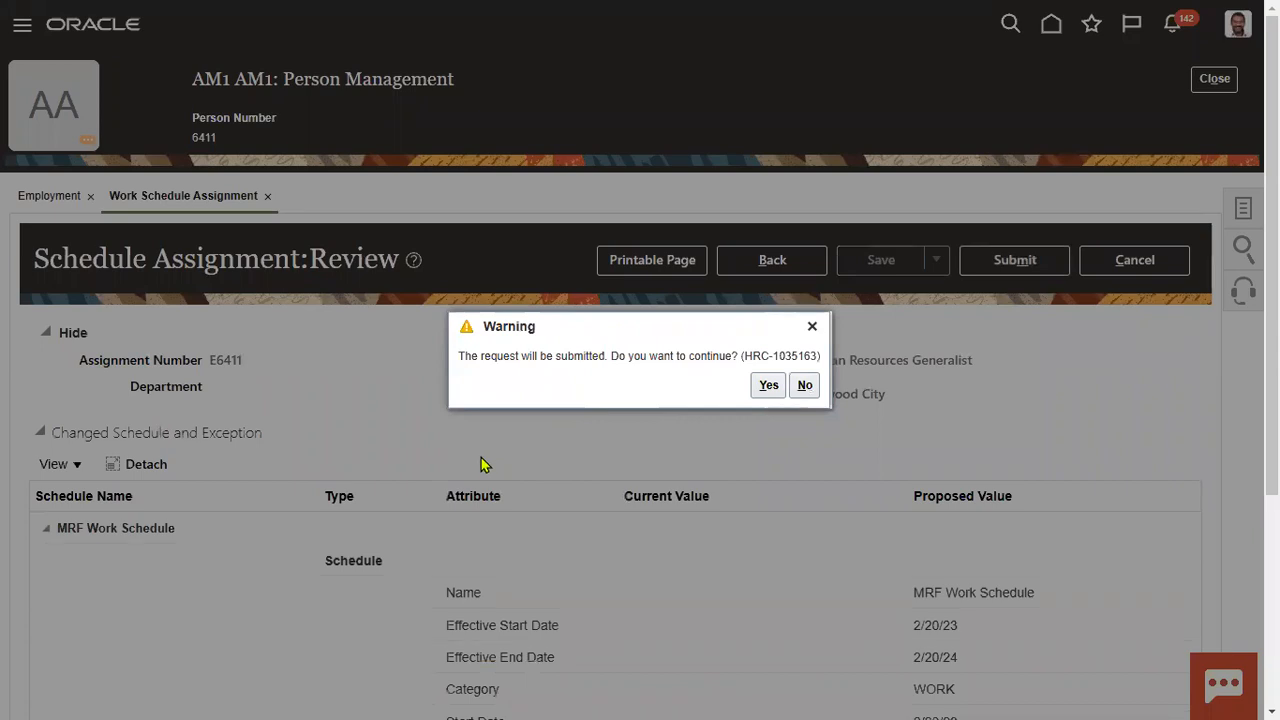
left_click(772, 384)
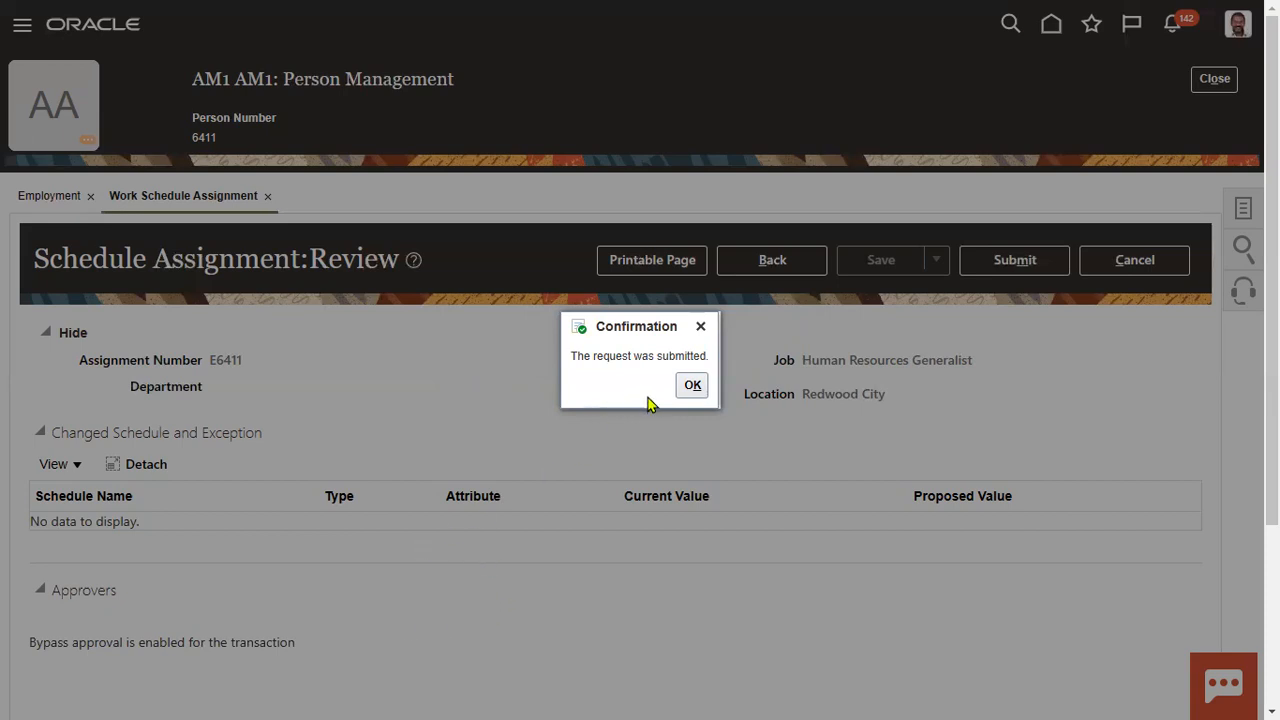
left_click(690, 386)
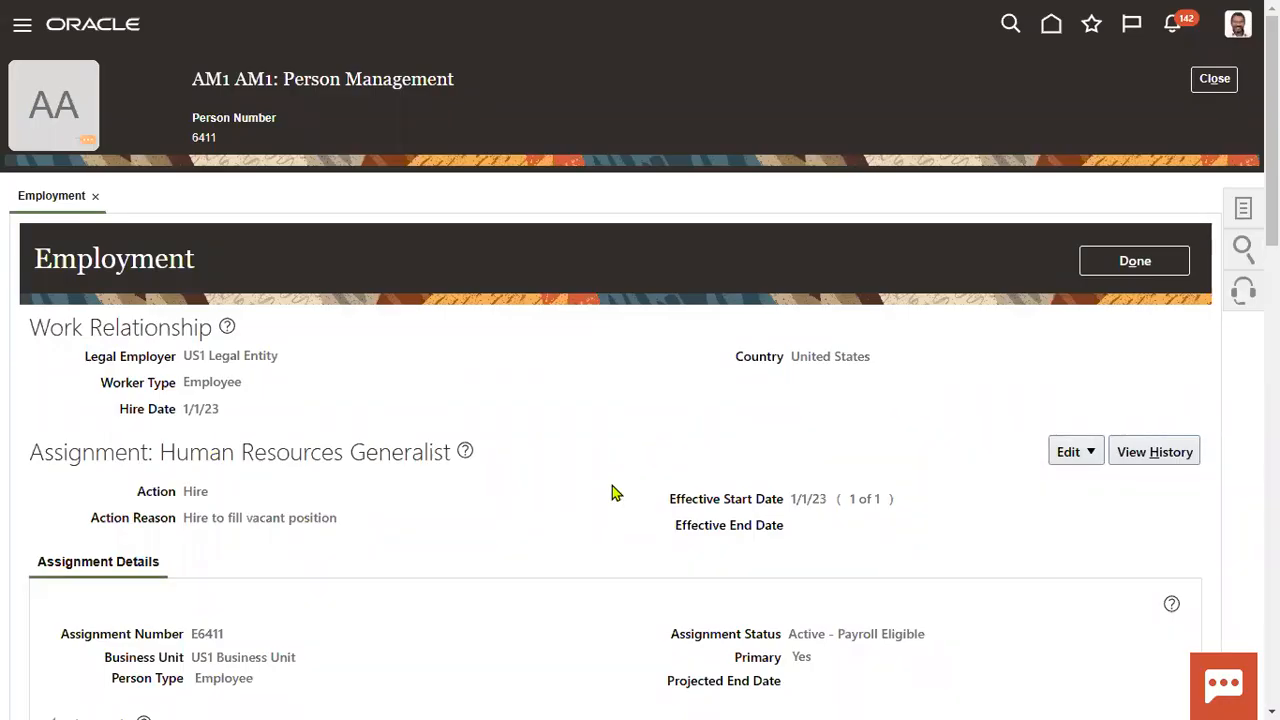
left_click(1142, 263)
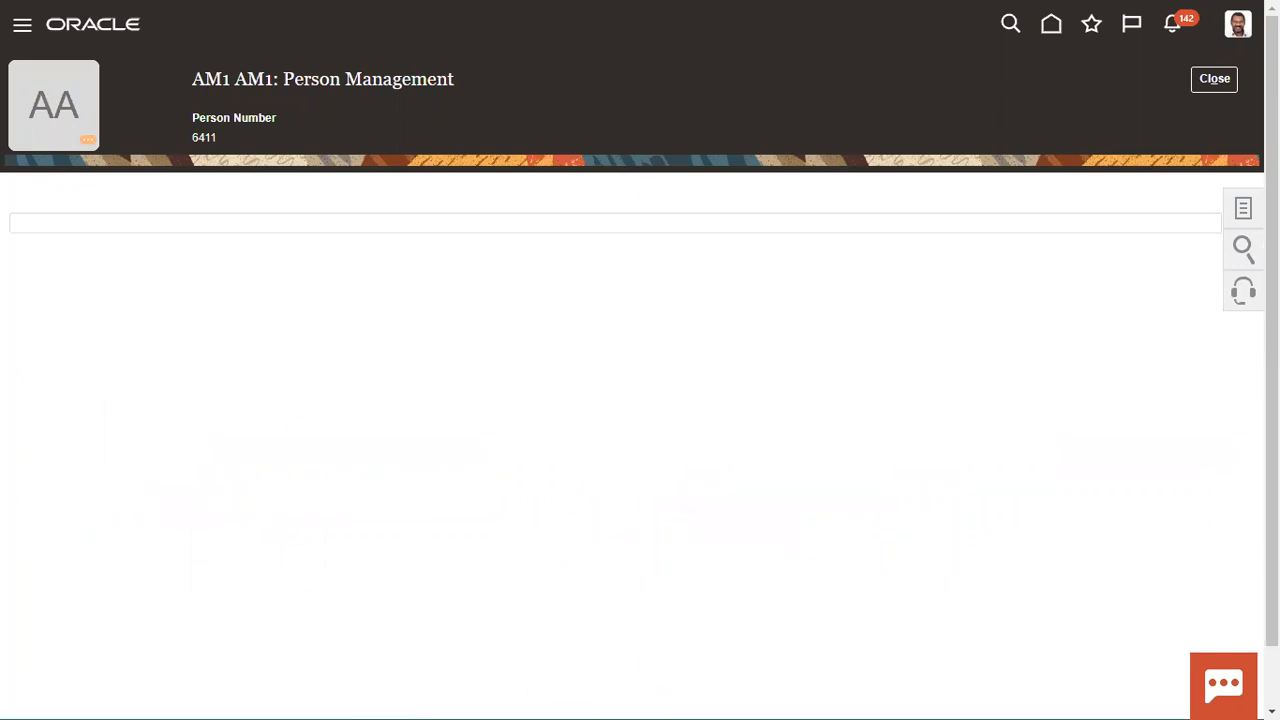
left_click(1222, 84)
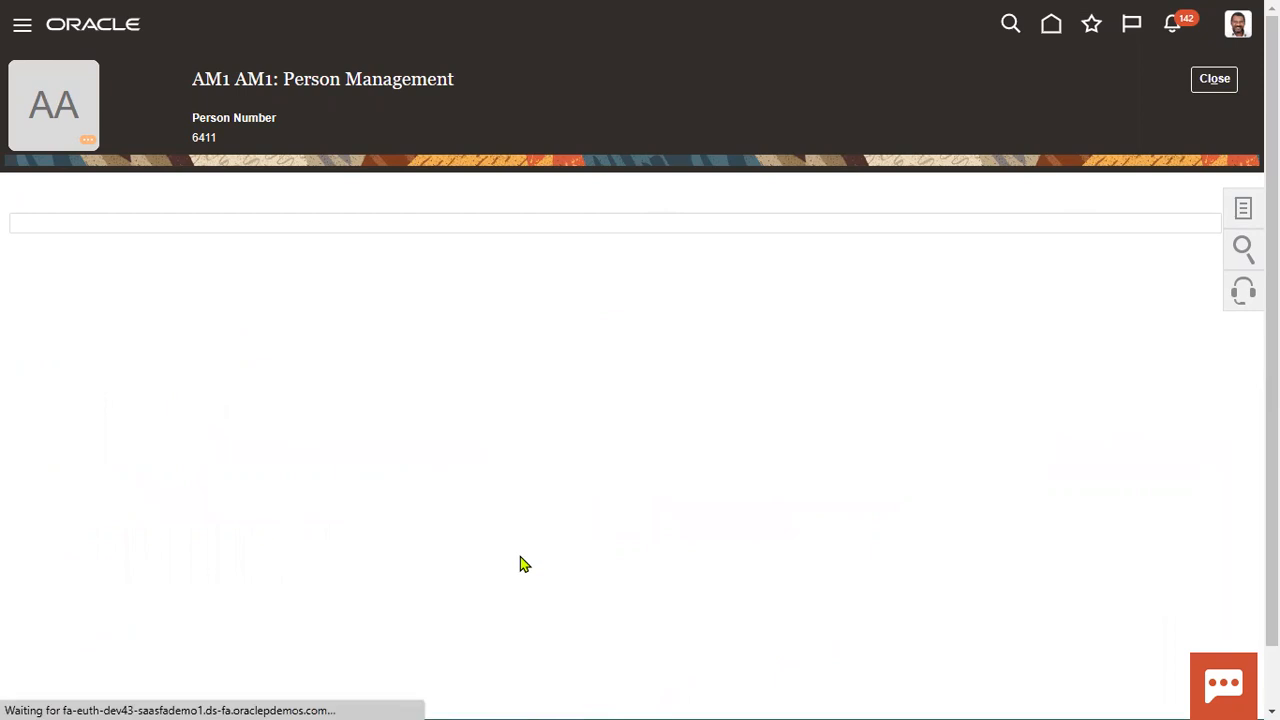
Search for the same employee by name again and reopen their person record.
left_click(247, 277)
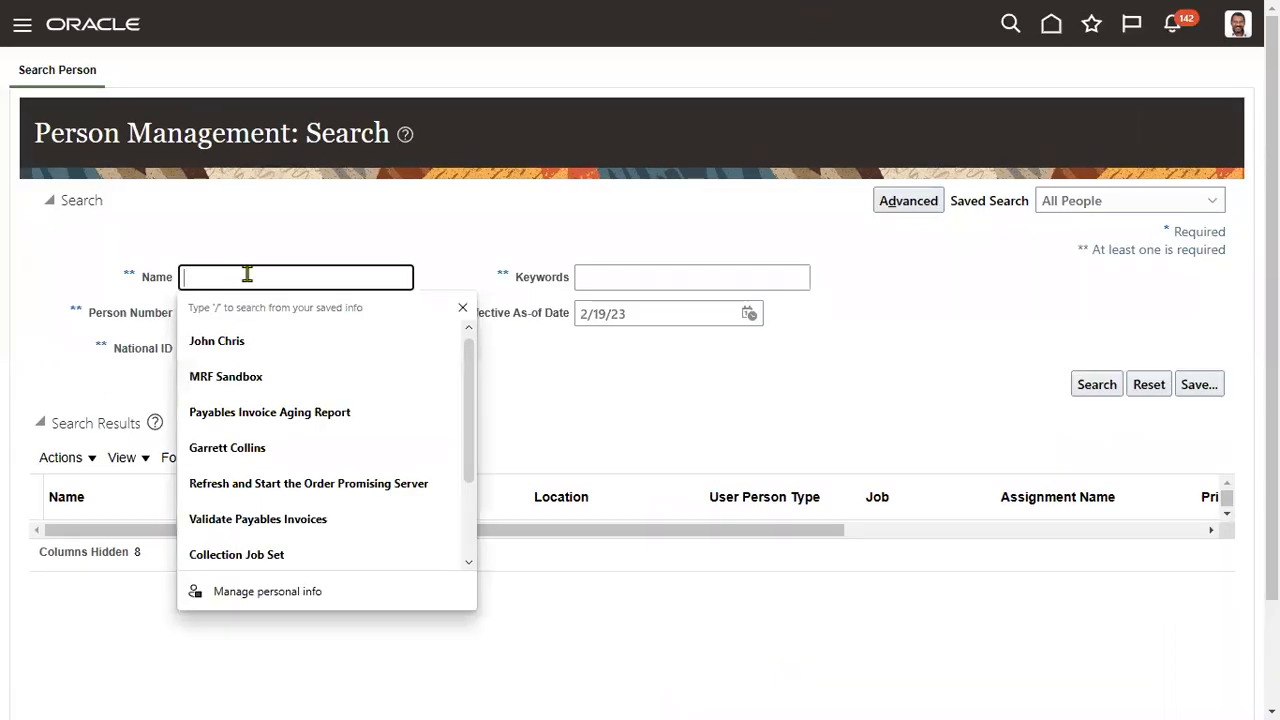
type("AM1")
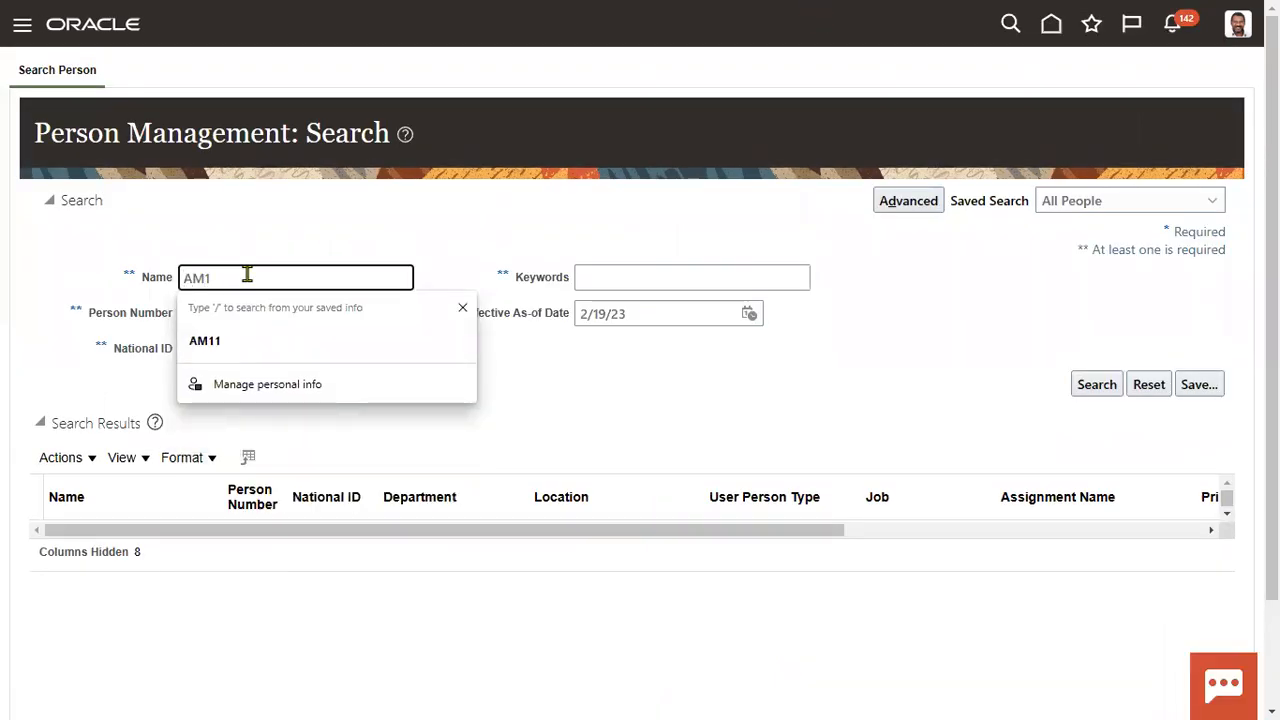
key("Return")
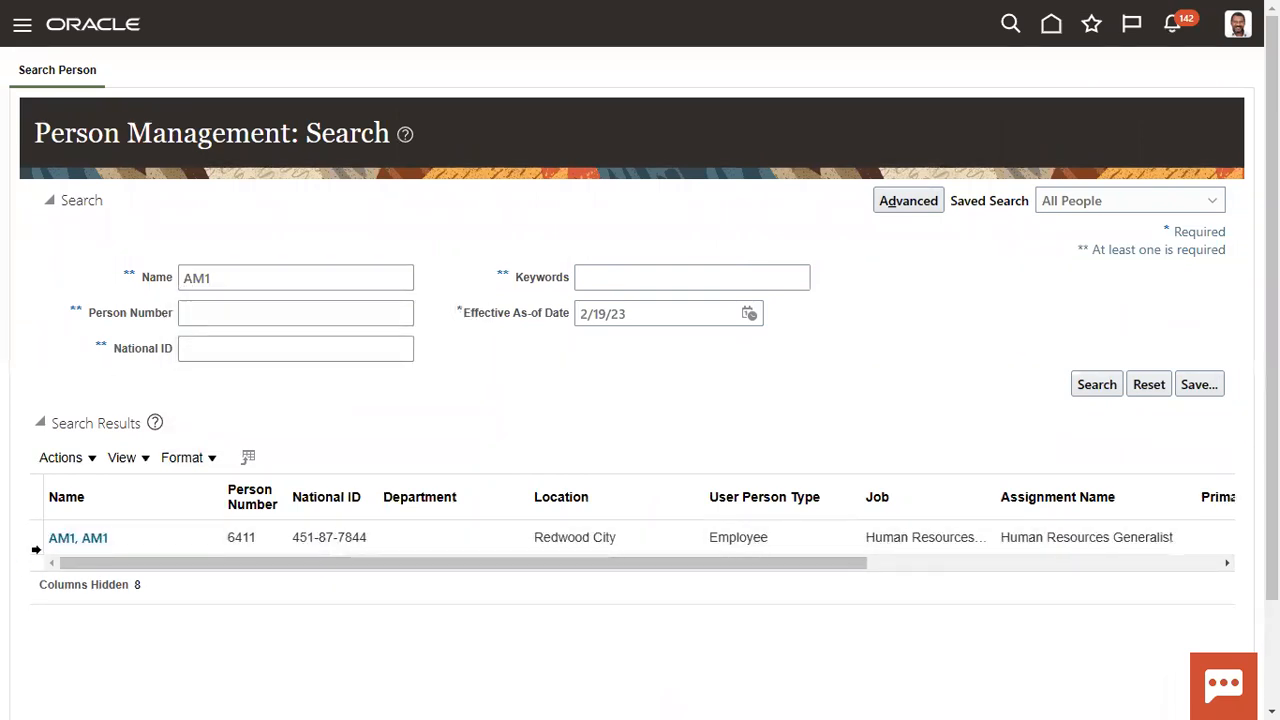
left_click(70, 540)
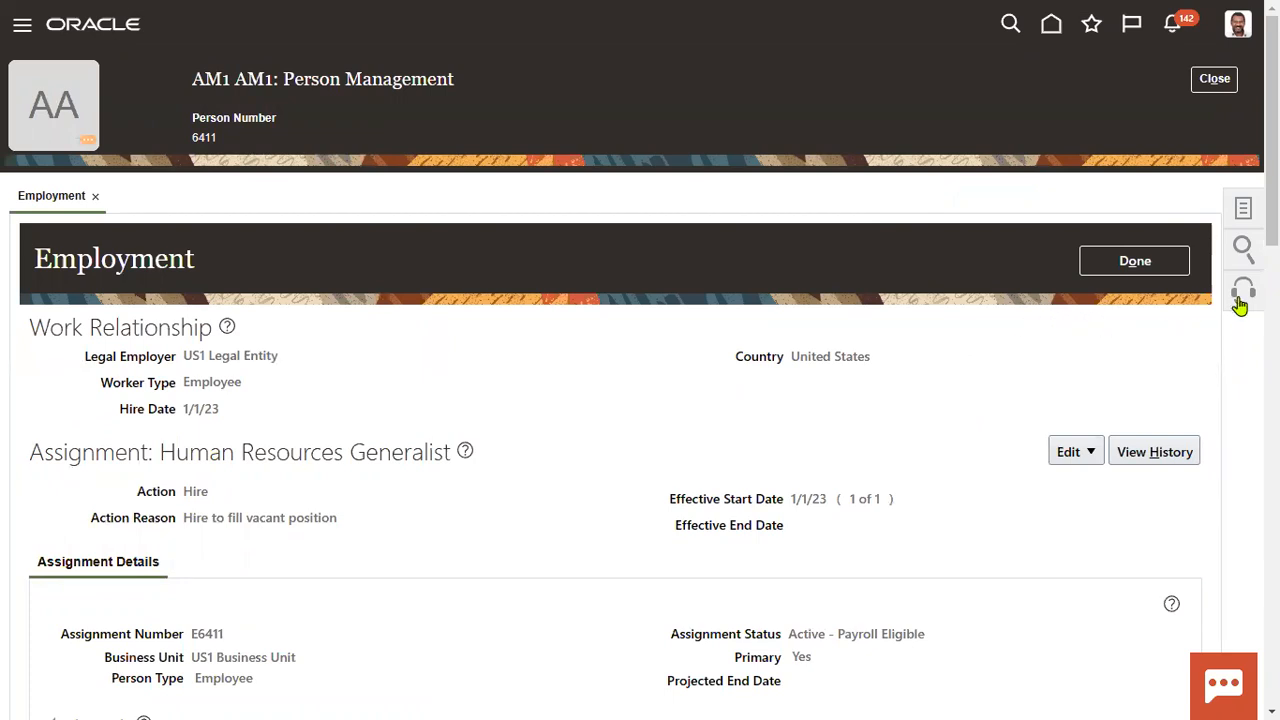
Open the employee's Work Schedule Assignment to check the submitted MRF Work Schedule row.
left_click(1247, 210)
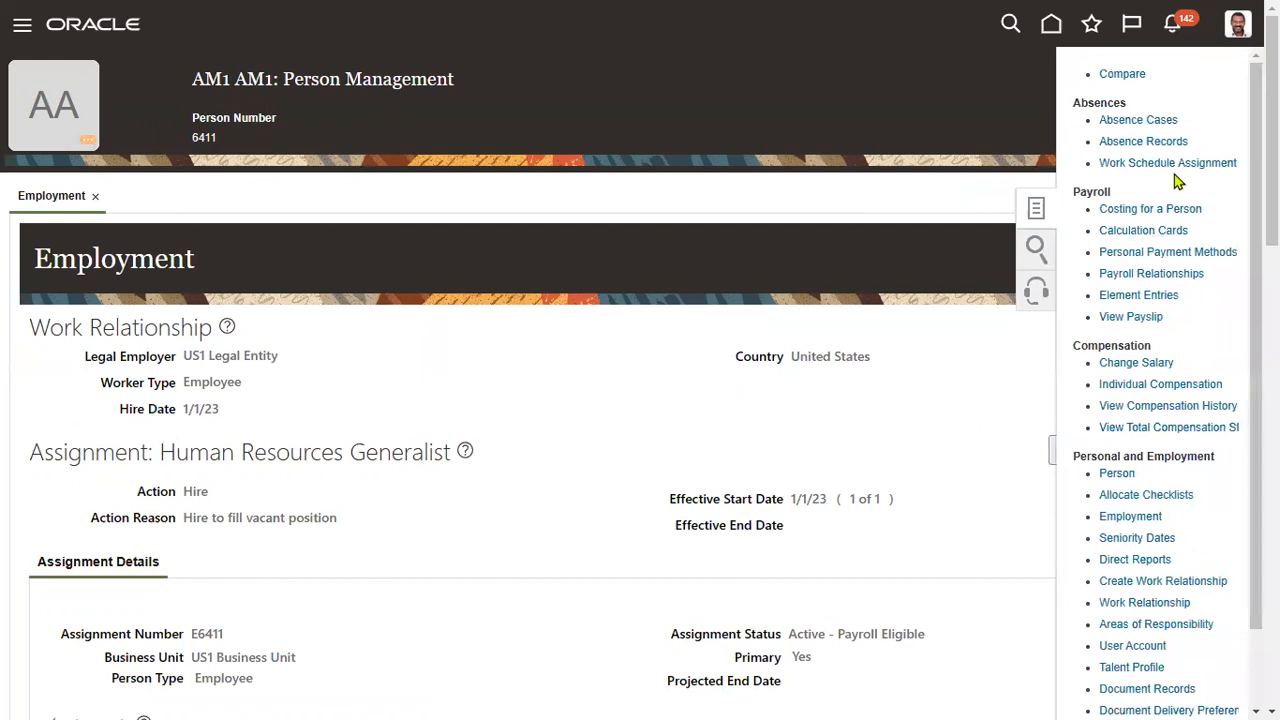
left_click(1170, 164)
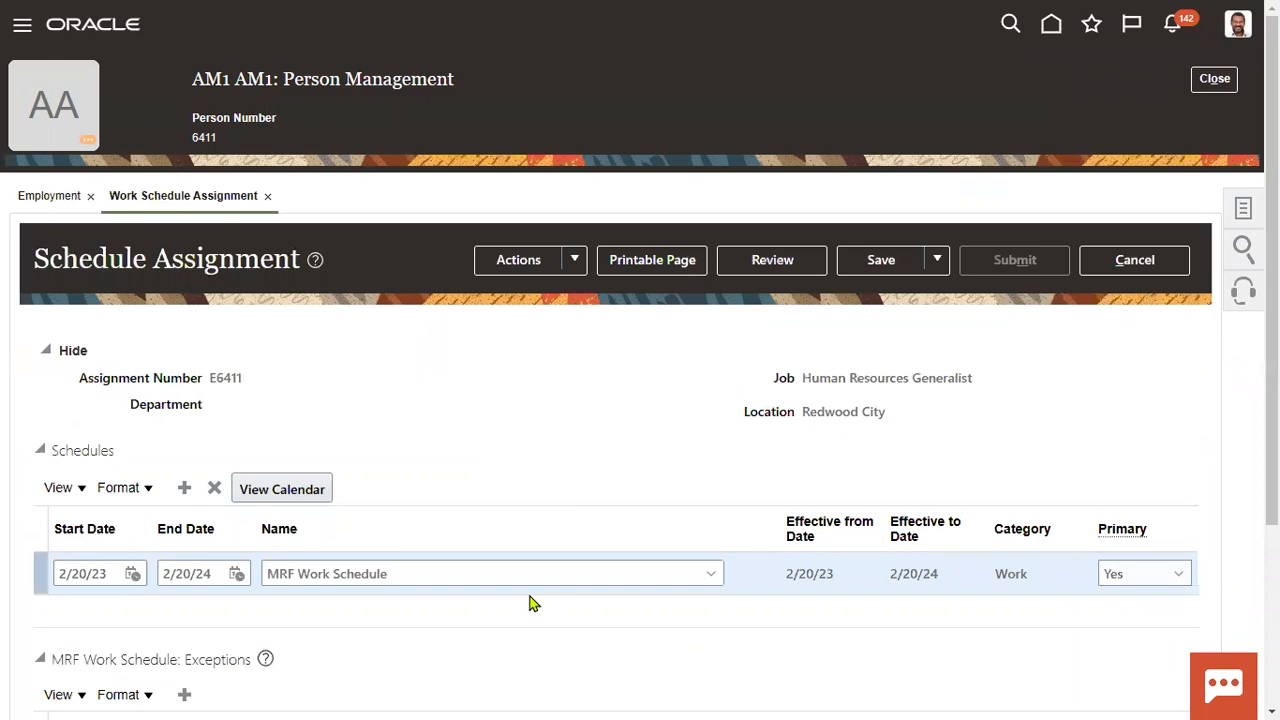
Switch to the Oracle HCM documentation and open the topic "How an Individual's Schedule Is Determined" under Overview of Work Schedules.
key("alt+Tab")
key("alt+Tab")
key("alt+Tab")
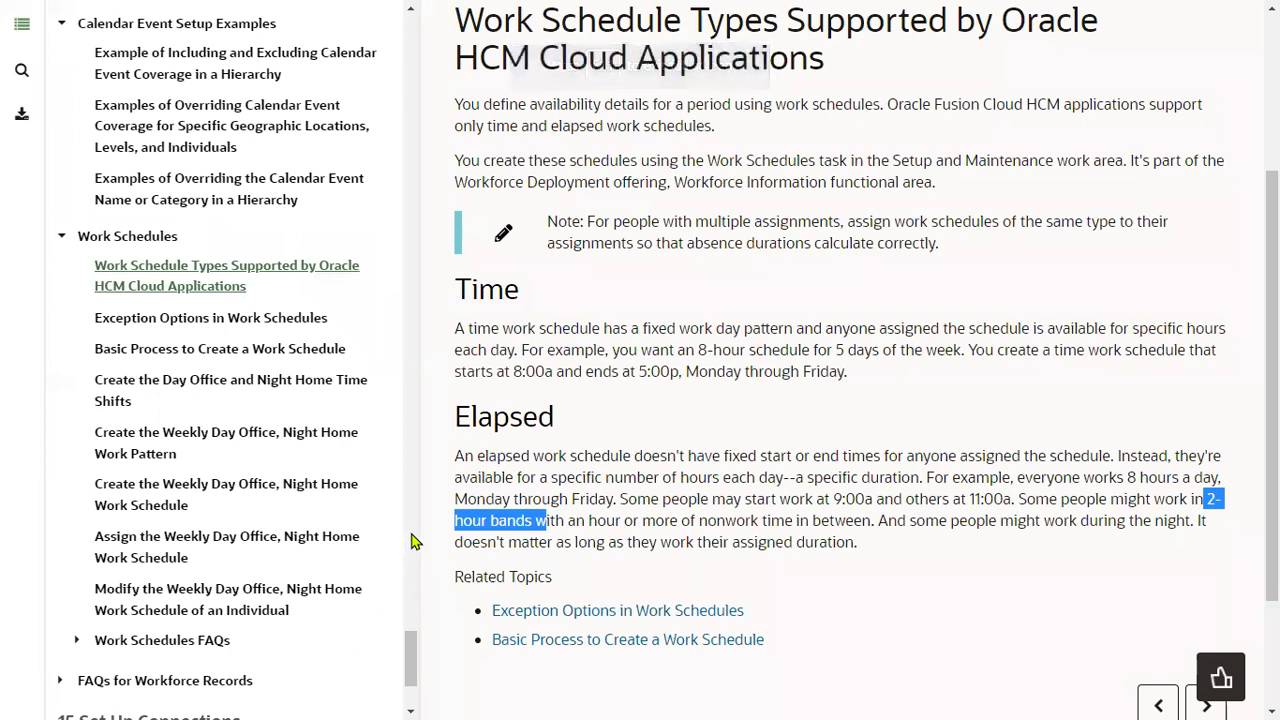
left_click_drag(417, 655, 406, 634)
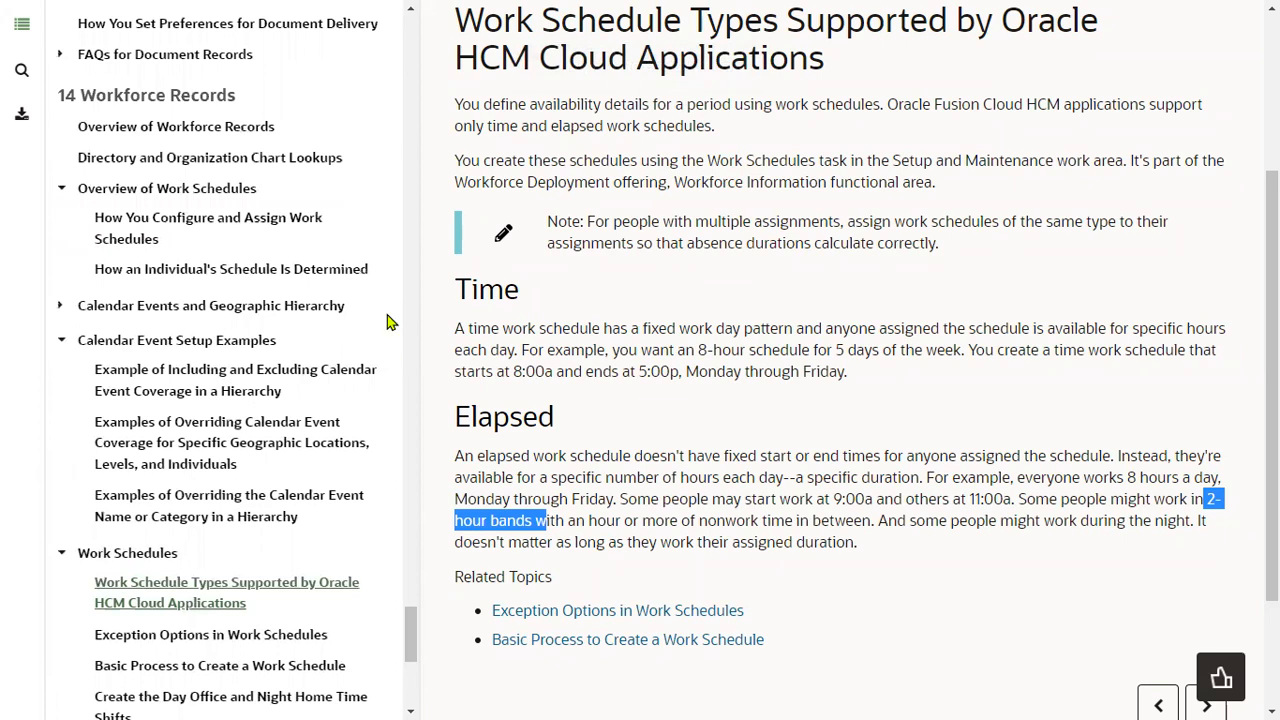
left_click(320, 277)
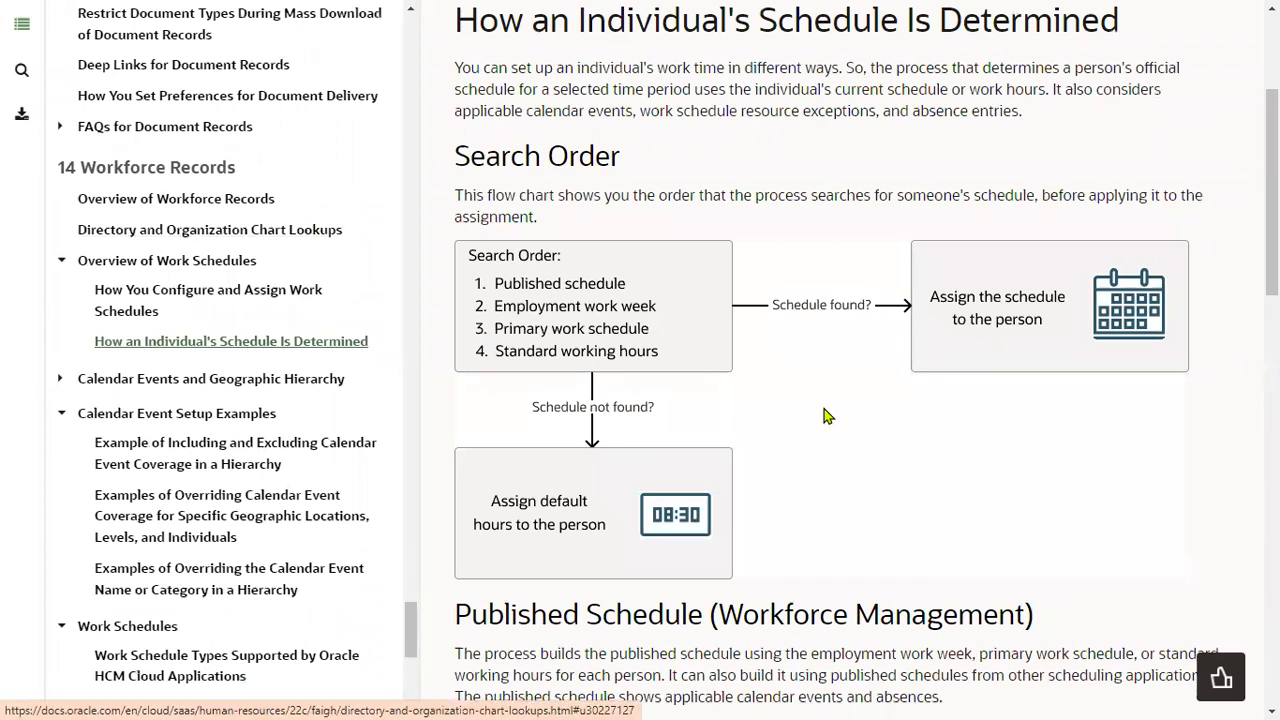
Examine the schedule search order and the Primary Work Schedule levels, highlighting entries from the person's primary assignment through Enterprise.
scroll(871, 470, "down", 3)
scroll(870, 470, "down", 3)
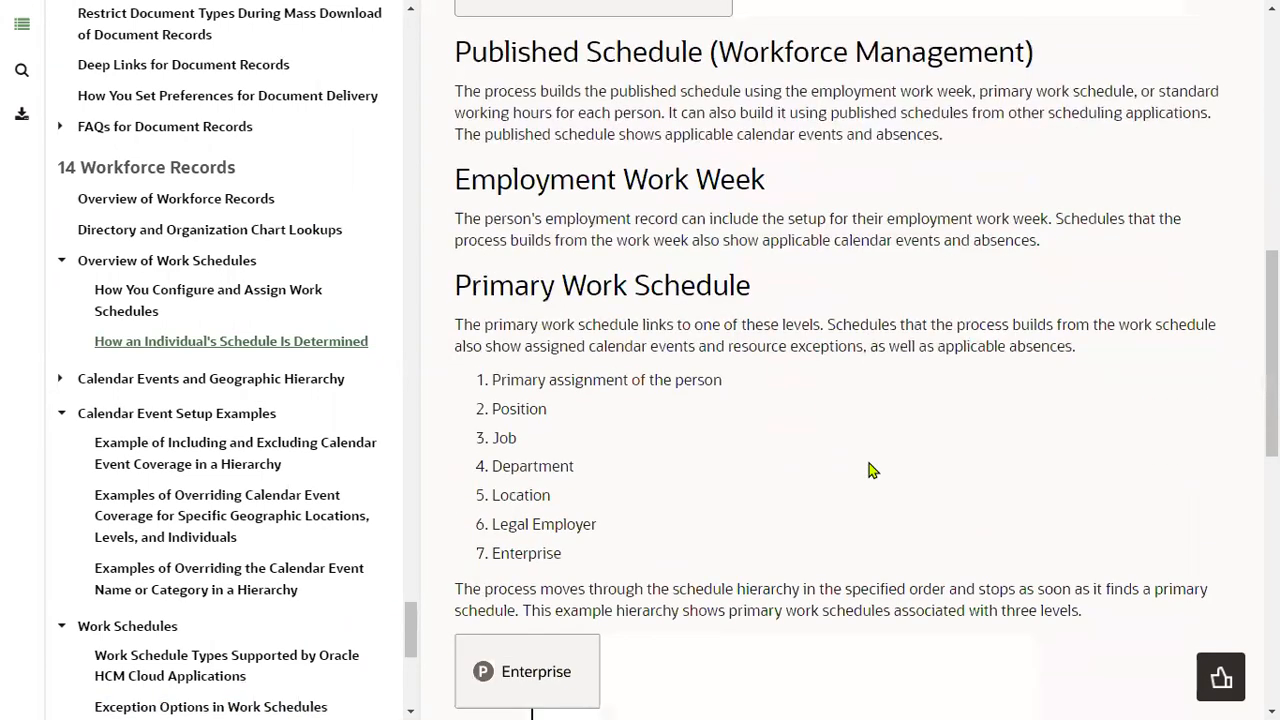
scroll(871, 470, "down", 2)
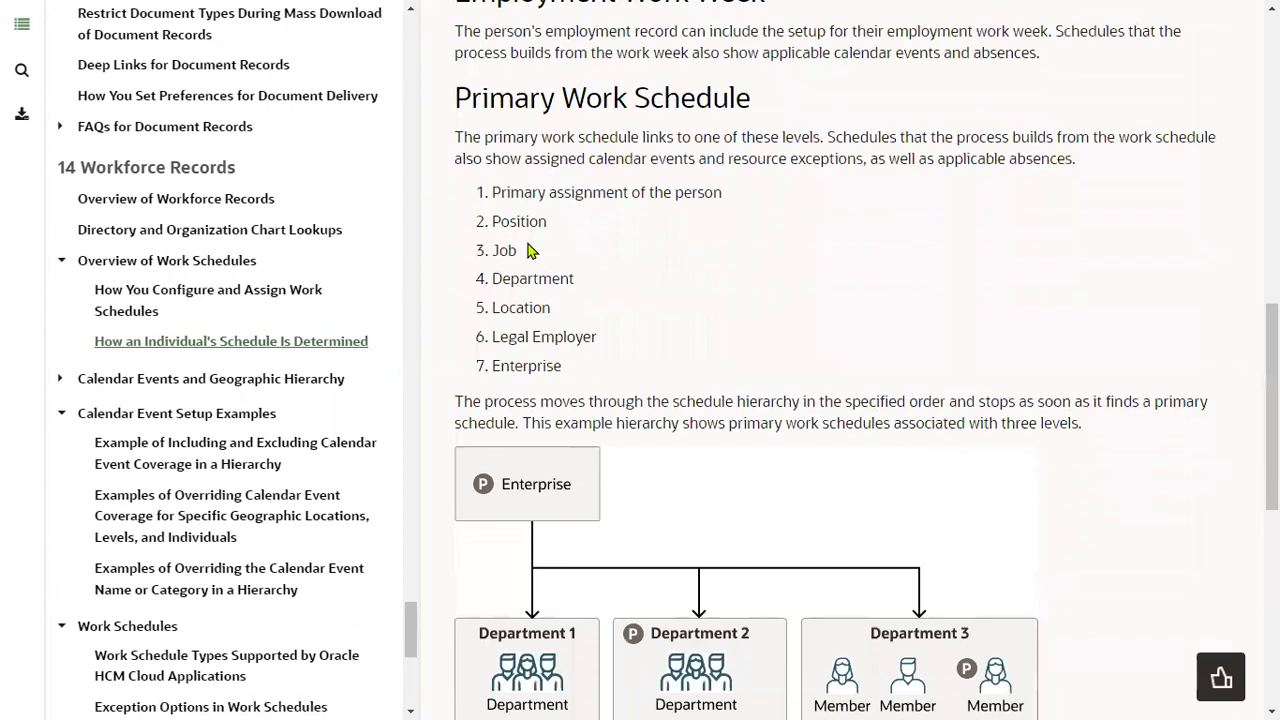
left_click_drag(492, 192, 729, 203)
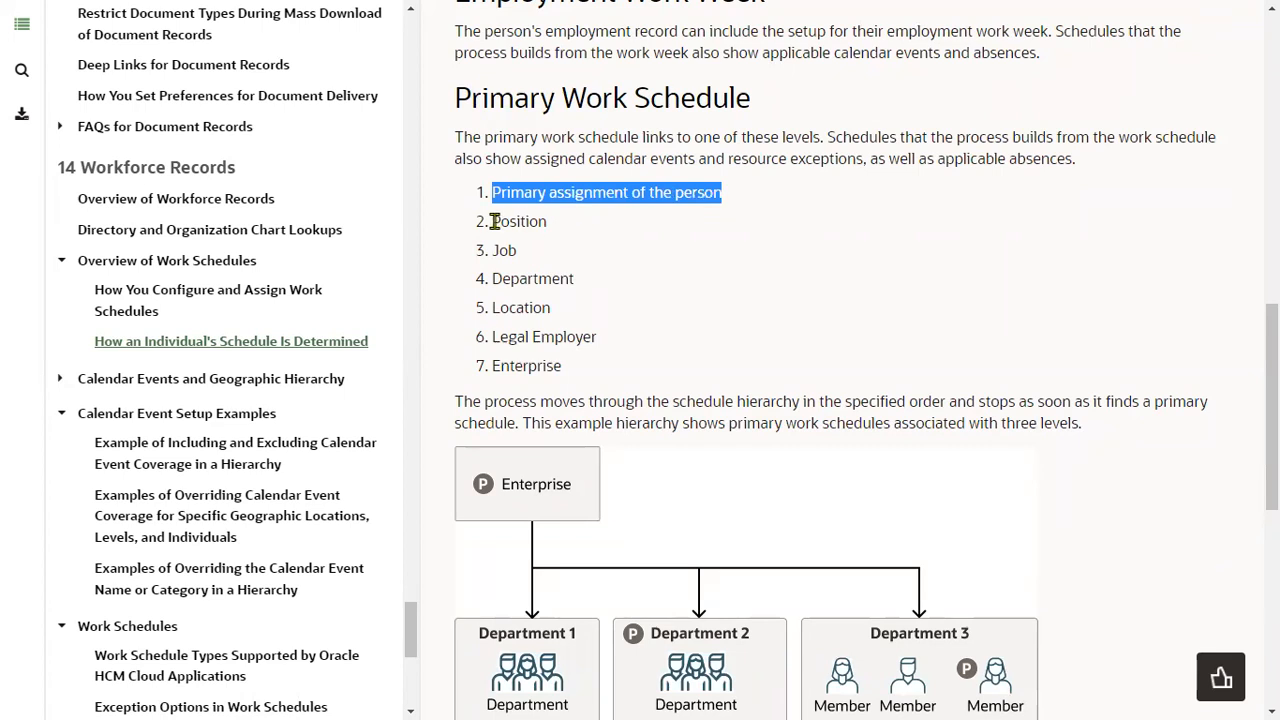
left_click_drag(494, 221, 560, 223)
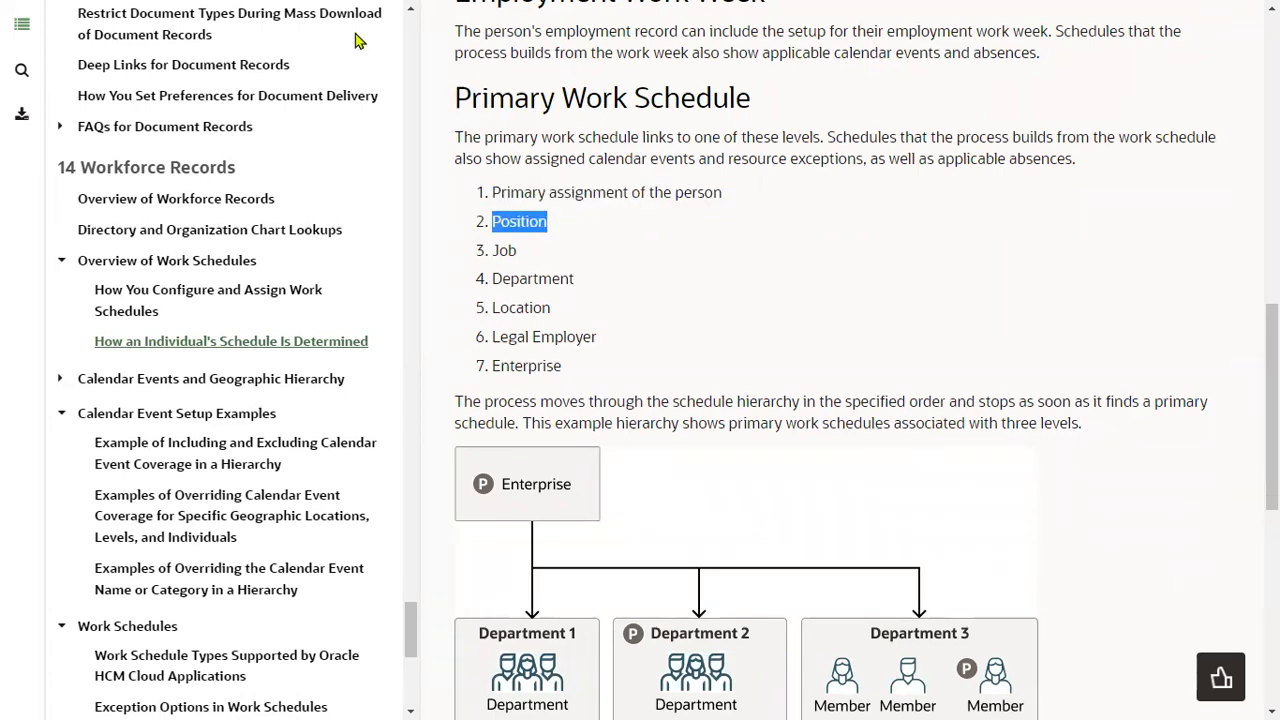
key("alt+Tab")
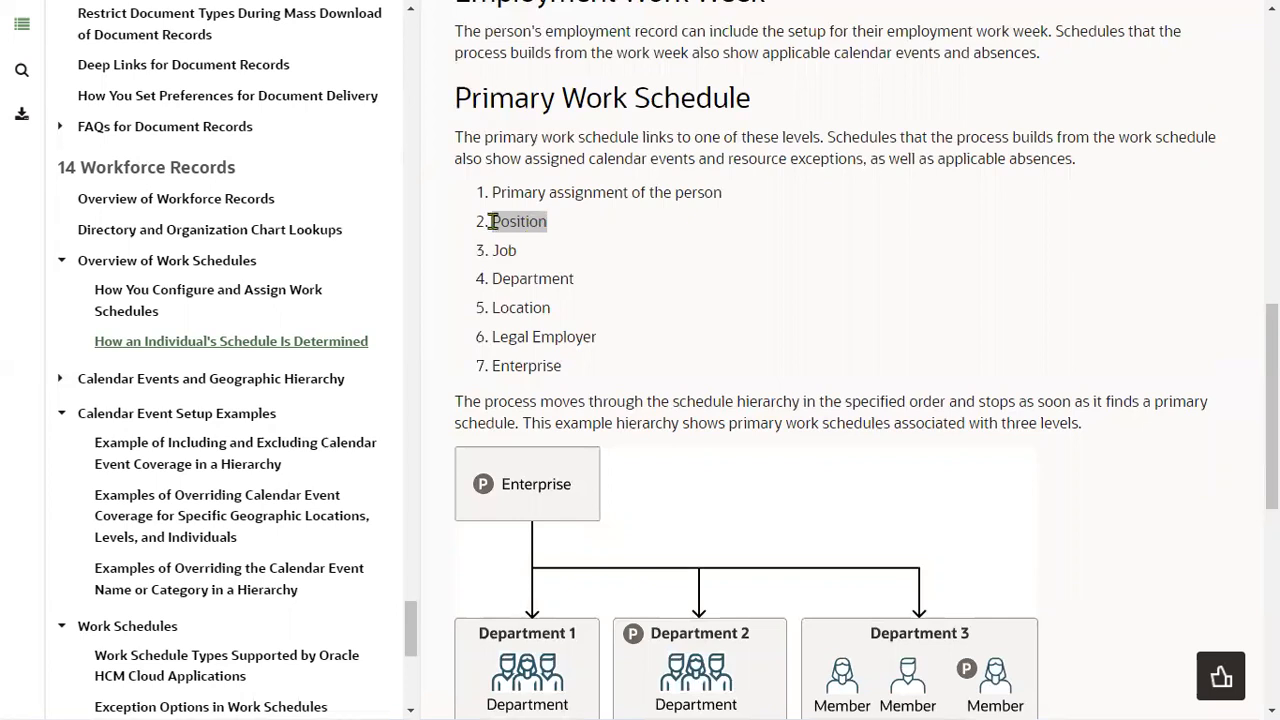
left_click_drag(491, 221, 550, 230)
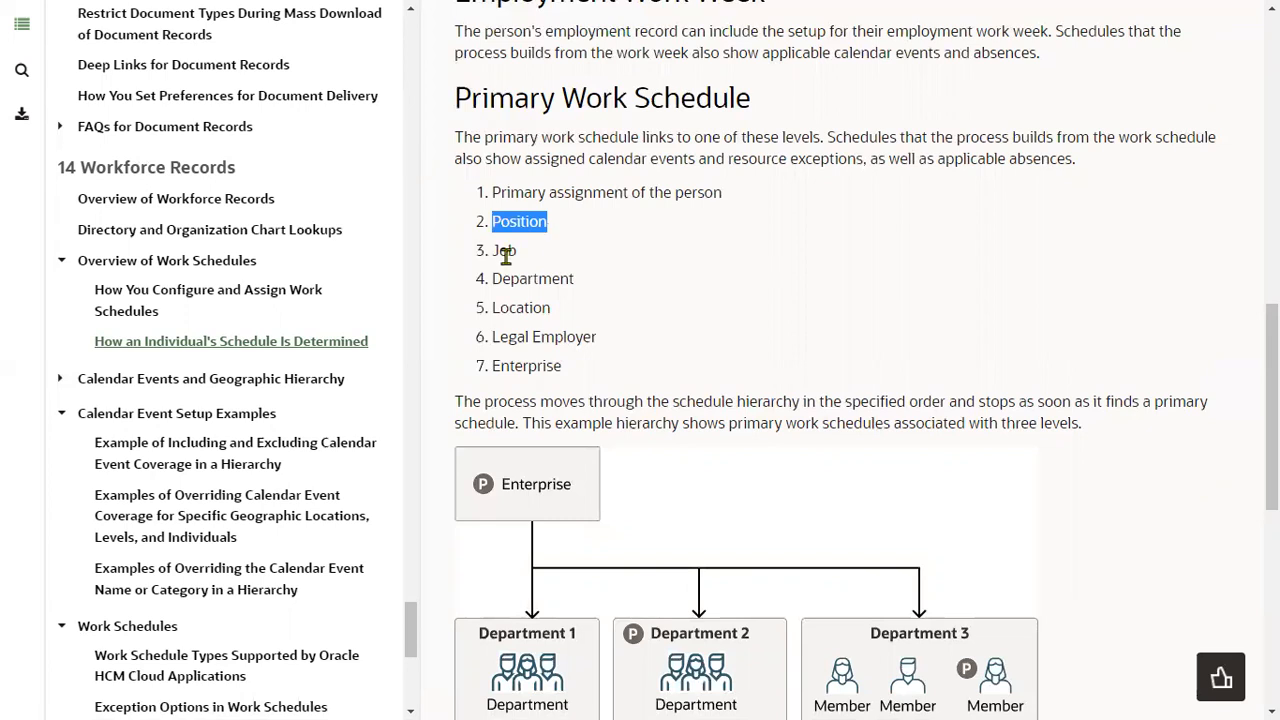
left_click_drag(492, 192, 526, 279)
left_click_drag(492, 337, 588, 340)
left_click_drag(492, 366, 560, 370)
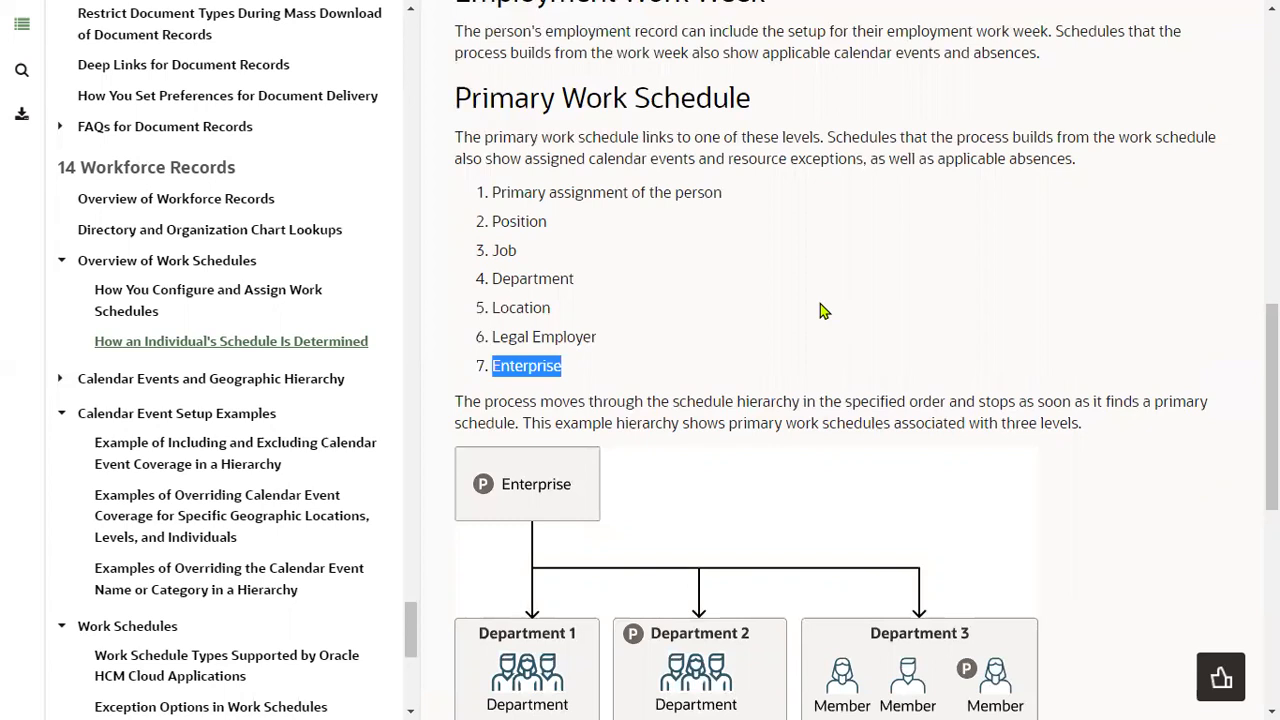
Study the example primary schedule hierarchy and its explanation, and compare it with the Department and Legal Employer levels.
left_click_drag(492, 192, 706, 192)
scroll(705, 400, "down", 2)
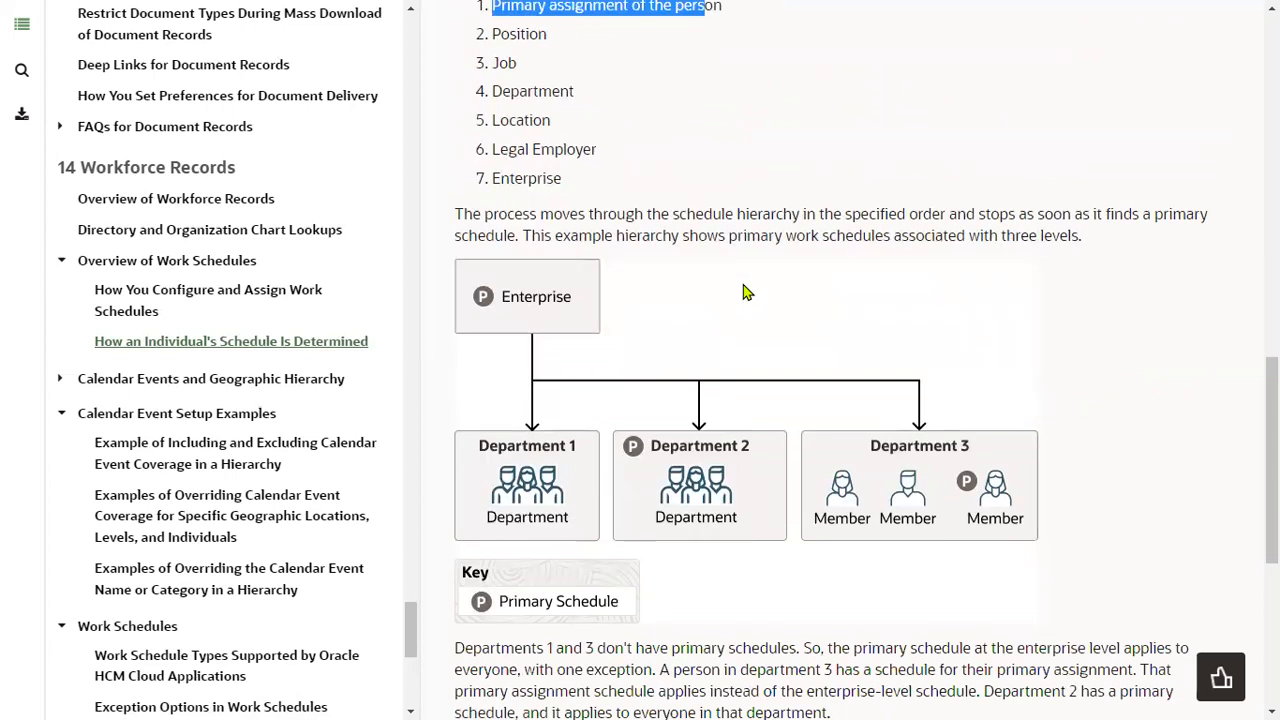
scroll(743, 292, "down", 4)
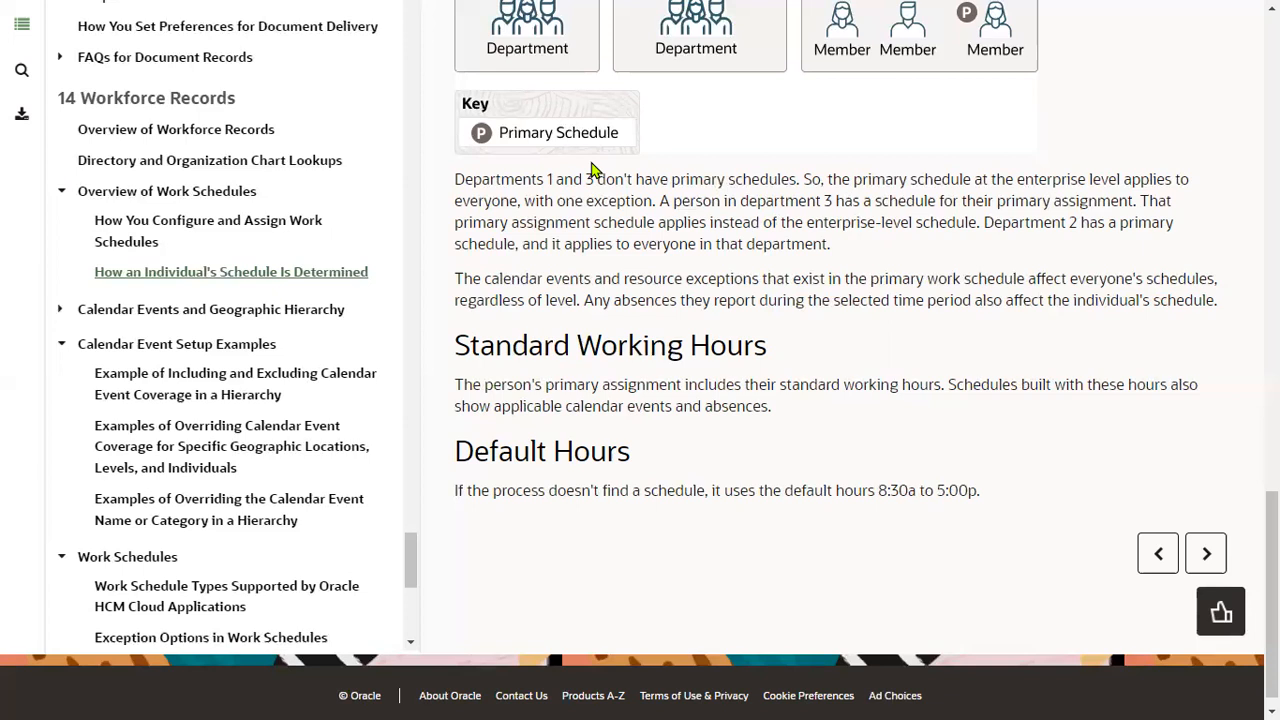
scroll(720, 270, "up", 5)
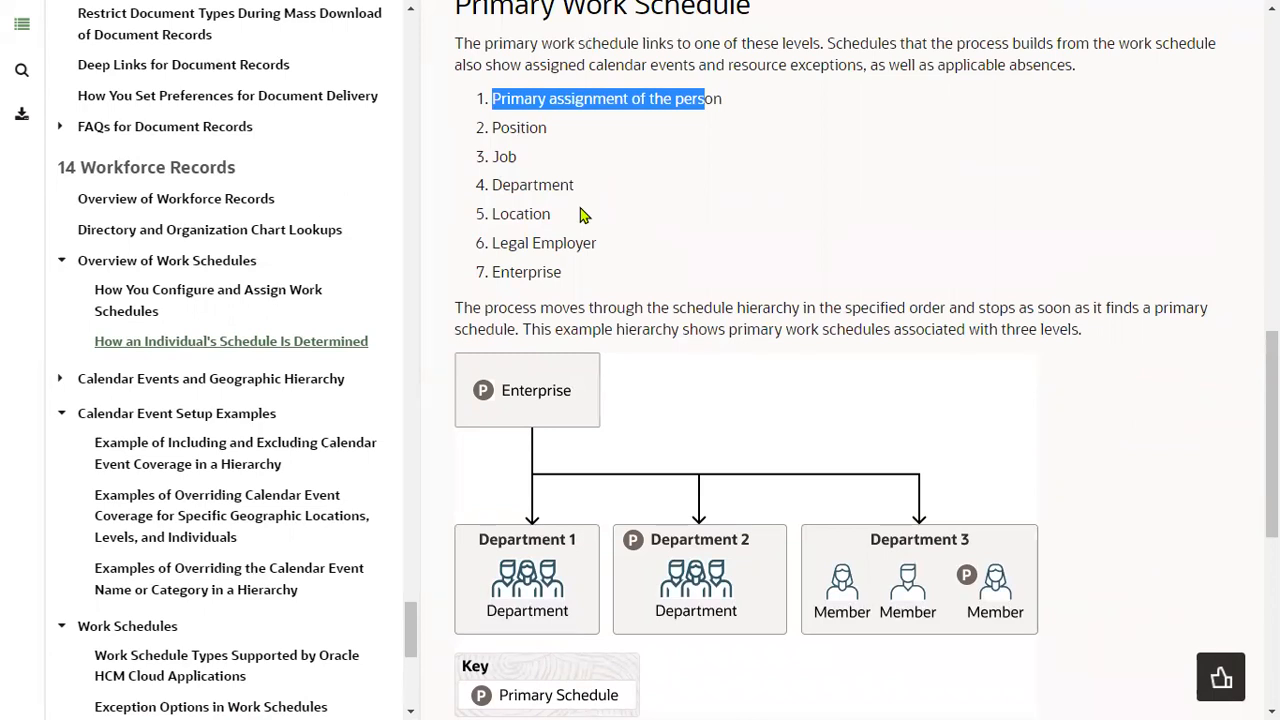
left_click_drag(490, 185, 576, 192)
left_click_drag(492, 243, 620, 250)
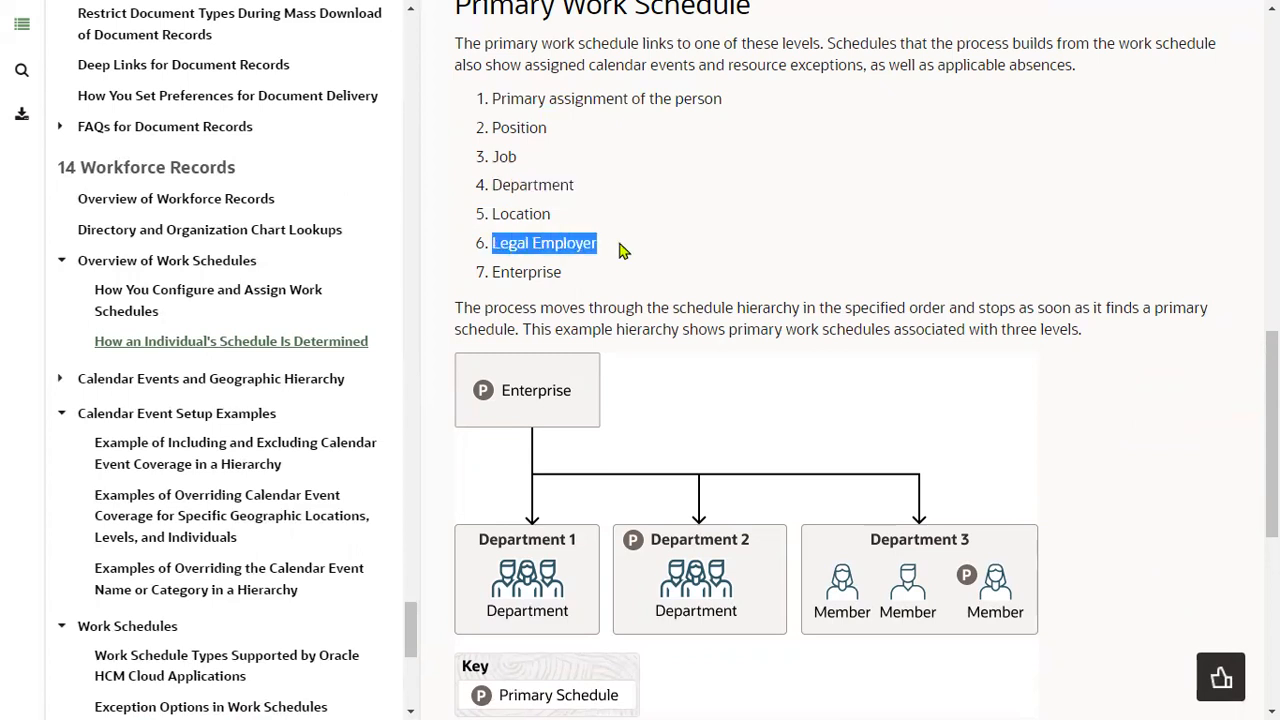